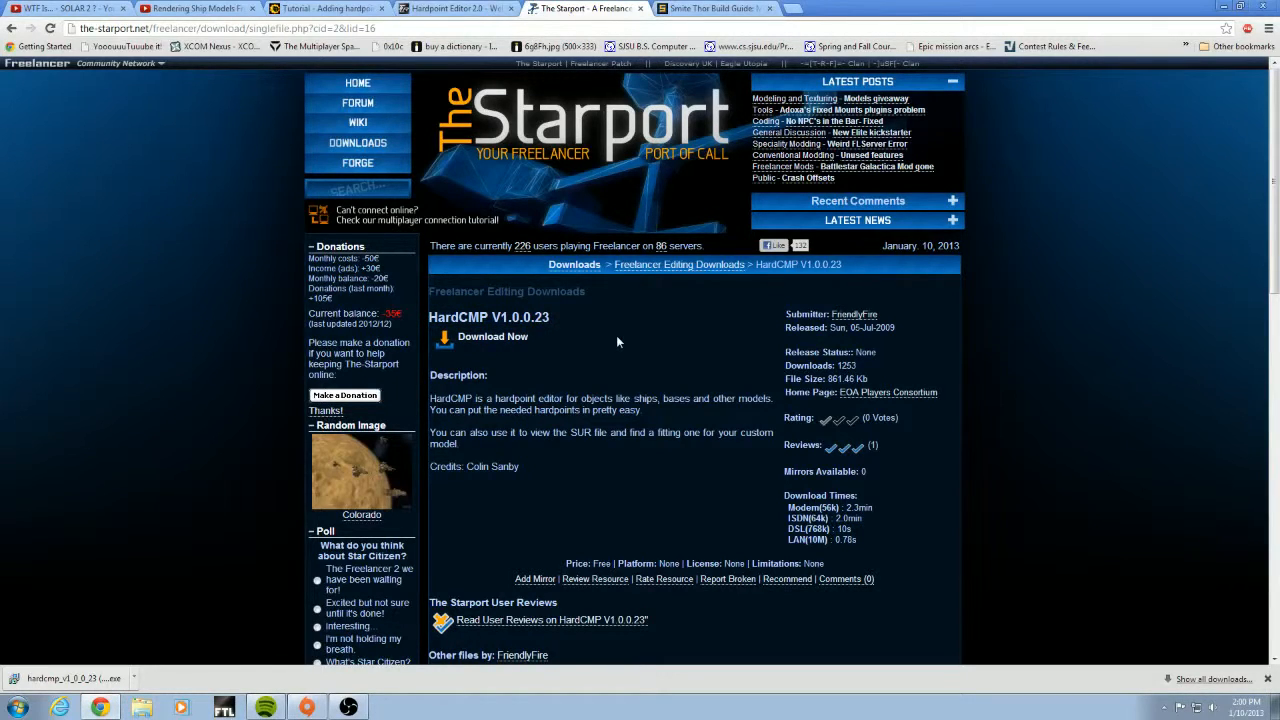
Download HardCMP V1.0.0.23 from its Starport page and minimize the browser
{"action": "left_click", "coordinate": [513, 344]}
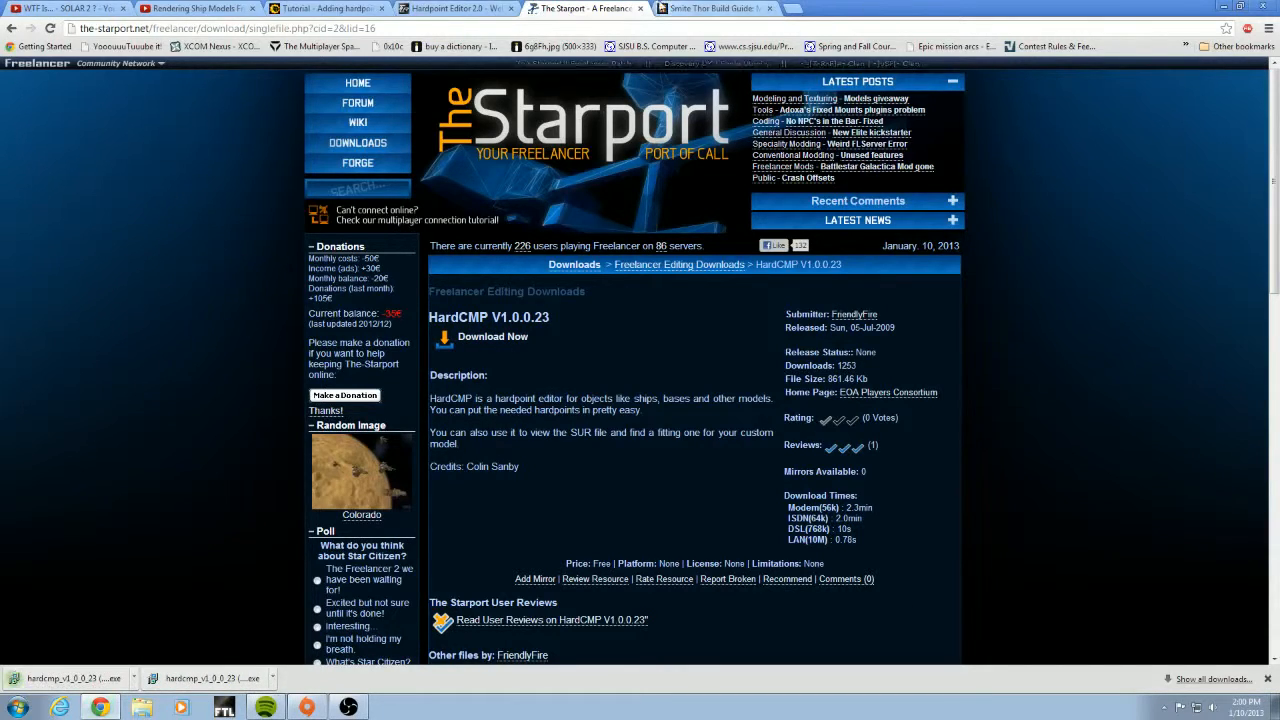
{"action": "left_click", "coordinate": [1221, 8]}
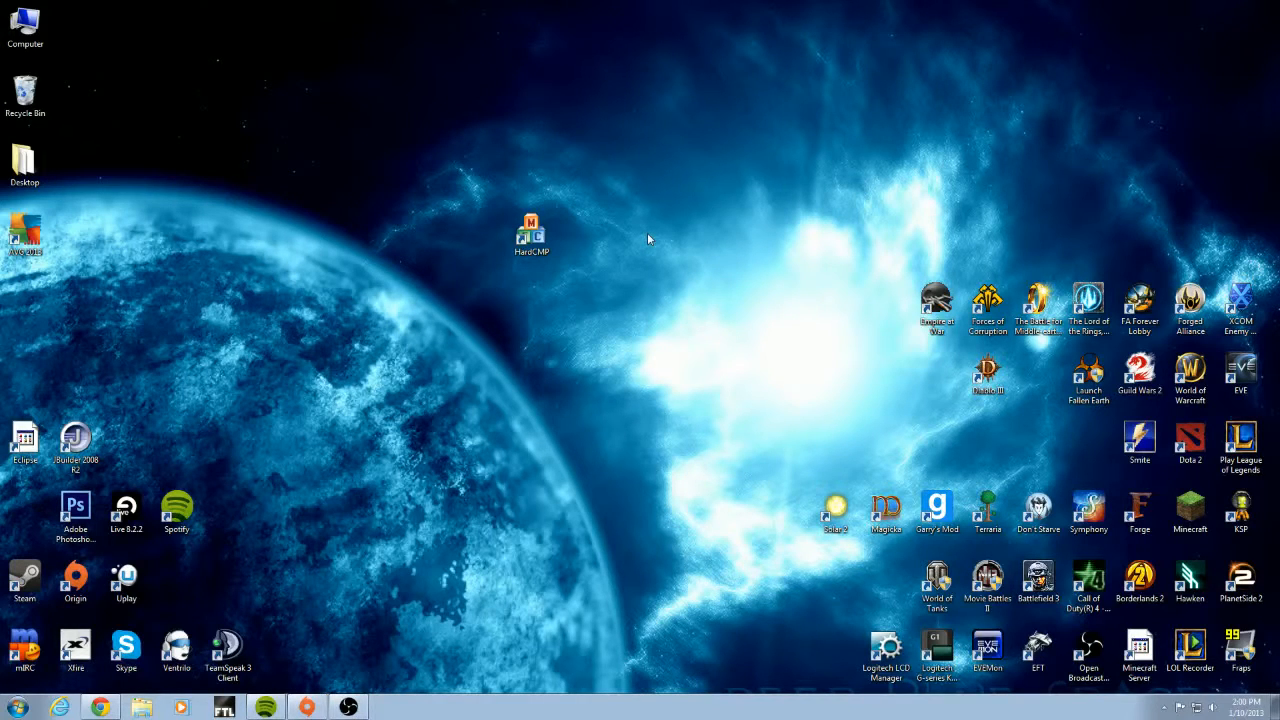
Launch HardCMP from the desktop and bring up its dialog for opening a model file
{"action": "double_click", "coordinate": [531, 235]}
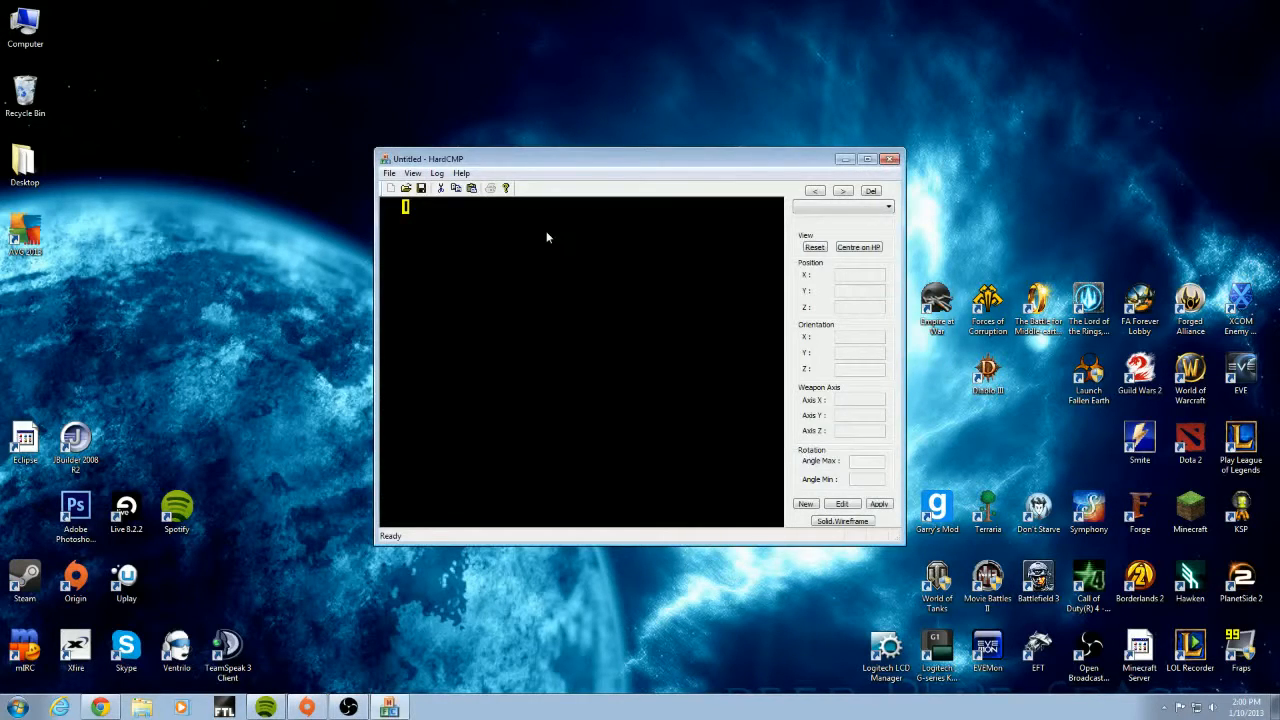
{"action": "left_click_drag", "start_coordinate": [486, 161], "coordinate": [450, 142]}
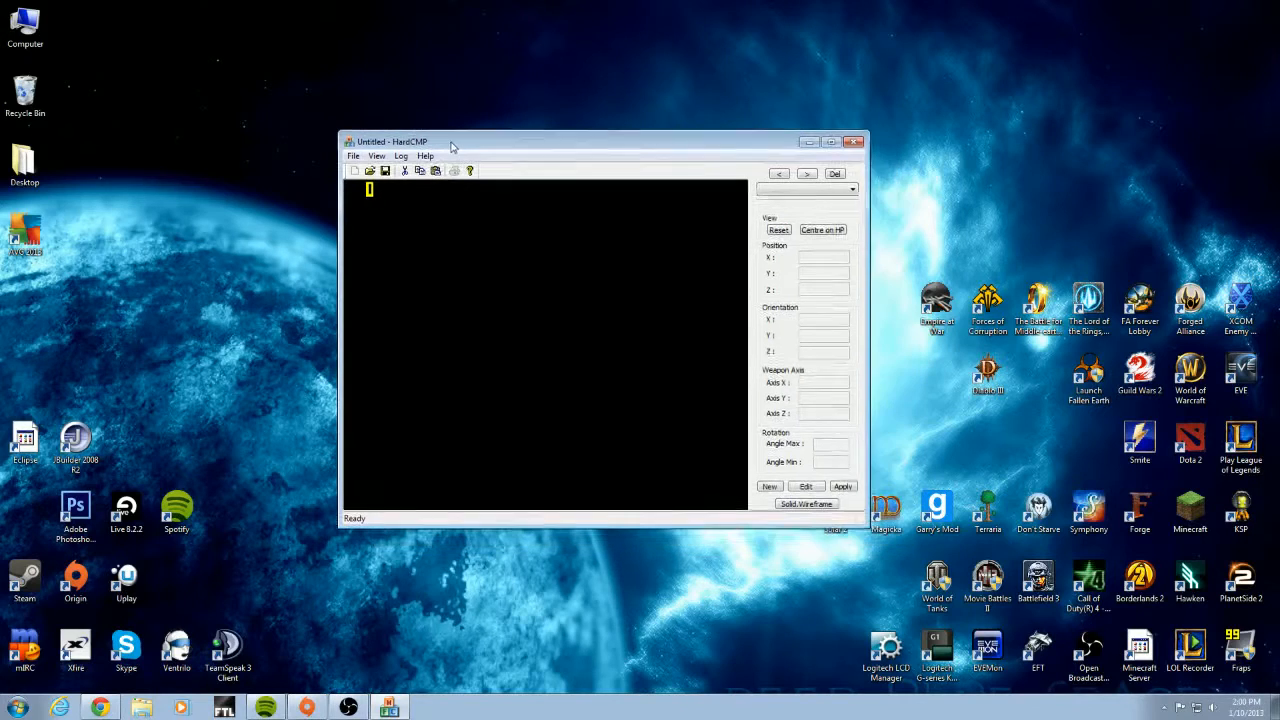
{"action": "left_click", "coordinate": [370, 170]}
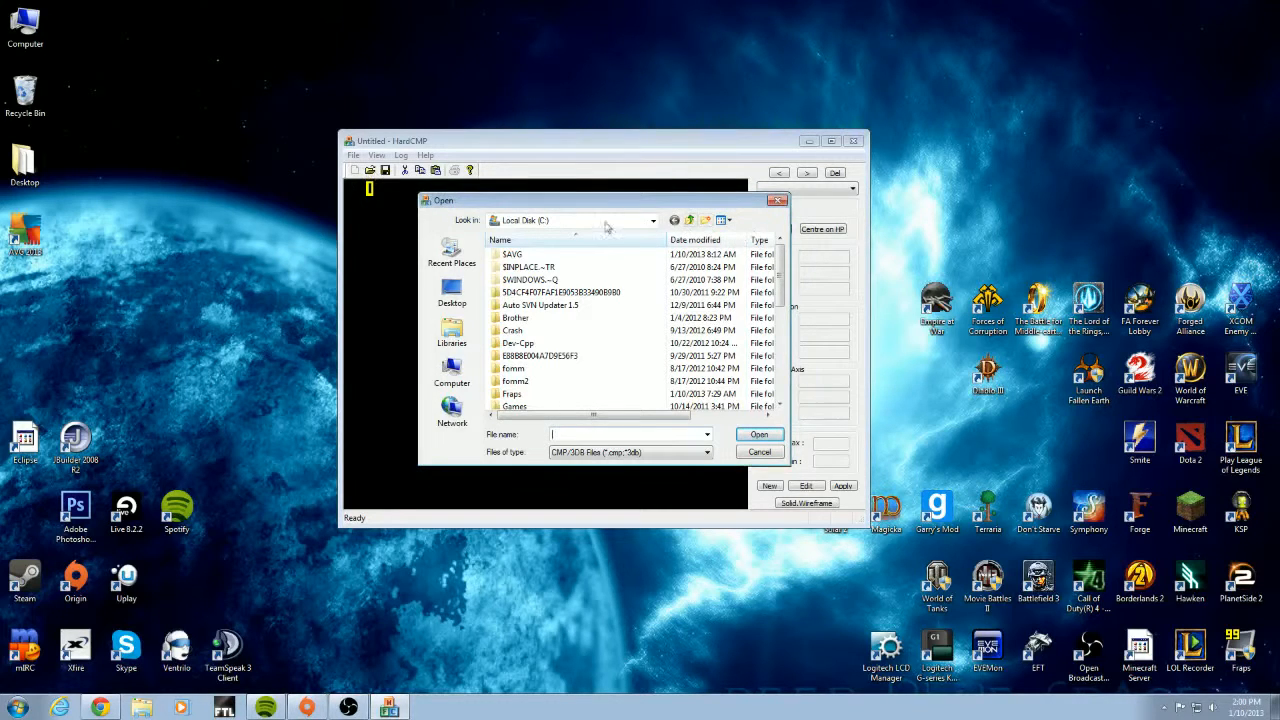
{"action": "mouse_move", "coordinate": [783, 268]}
{"action": "left_mouse_down"}
{"action": "mouse_move", "coordinate": [788, 368]}
{"action": "mouse_move", "coordinate": [790, 262]}
{"action": "left_mouse_up"}
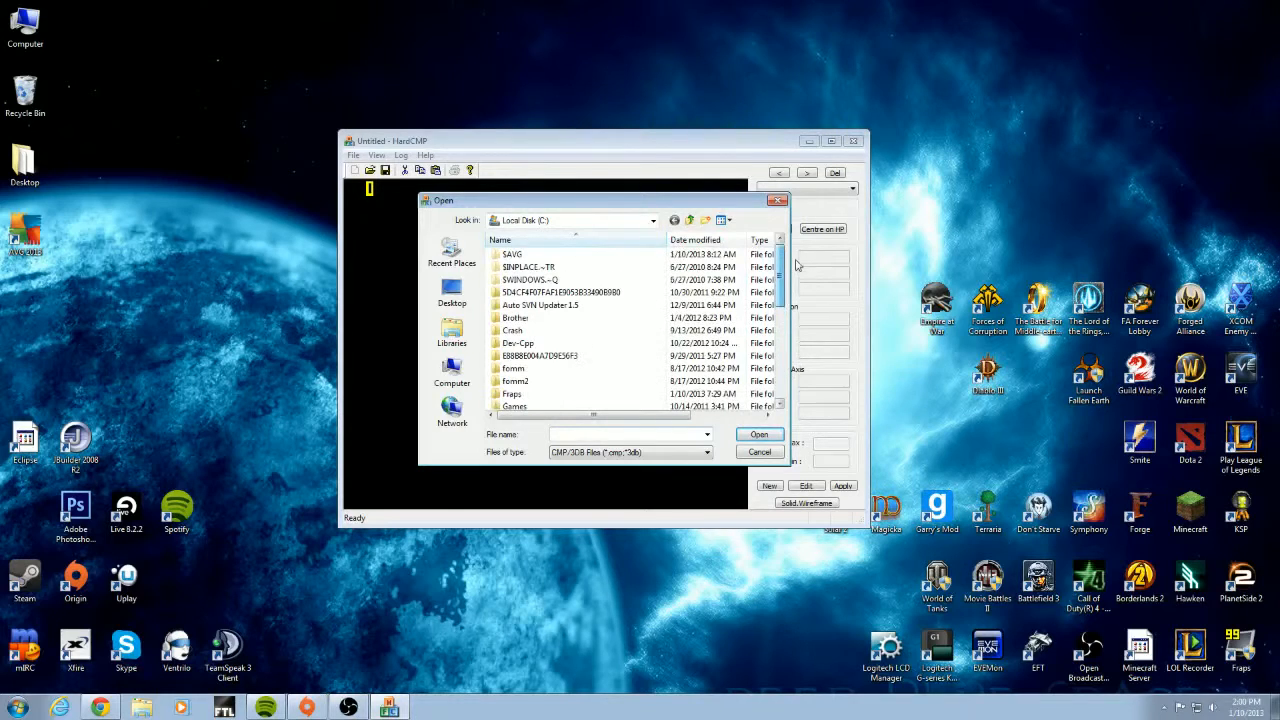
{"action": "left_click", "coordinate": [575, 221]}
{"action": "left_click", "coordinate": [572, 222]}
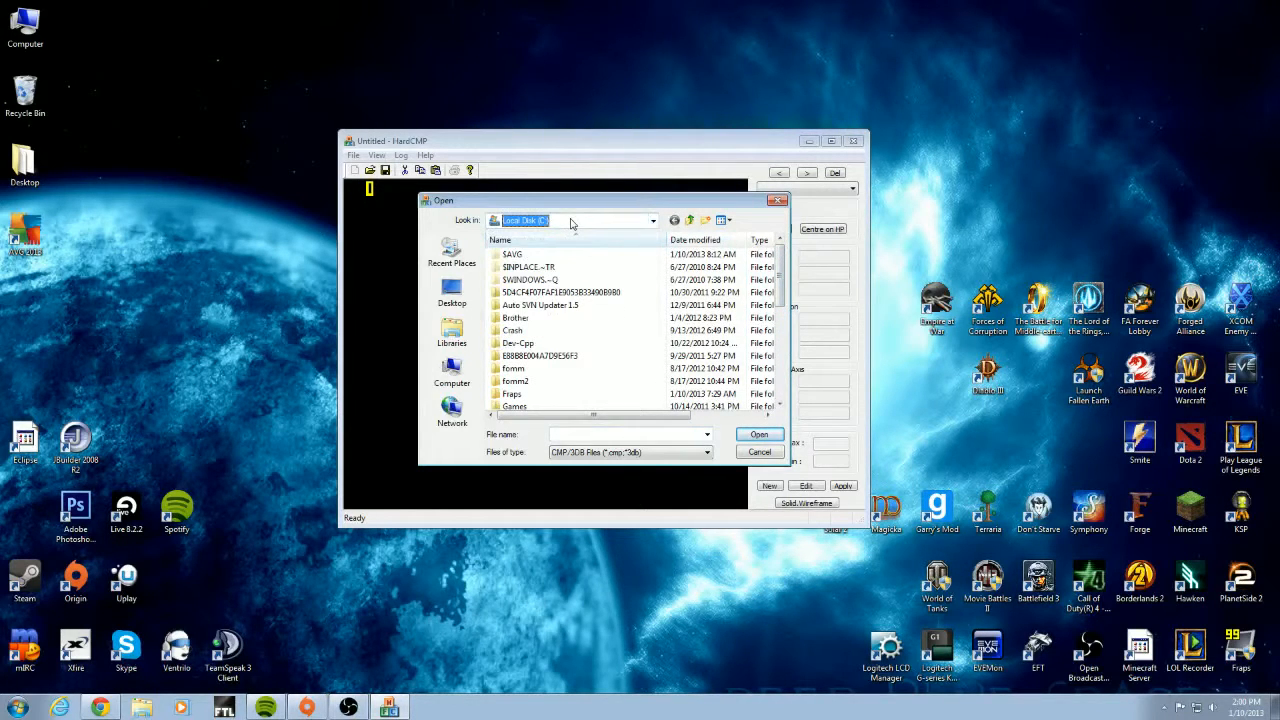
{"action": "scroll", "coordinate": [783, 300], "scroll_direction": "down", "scroll_amount": 1}
{"action": "scroll", "coordinate": [782, 301], "scroll_direction": "down", "scroll_amount": 1}
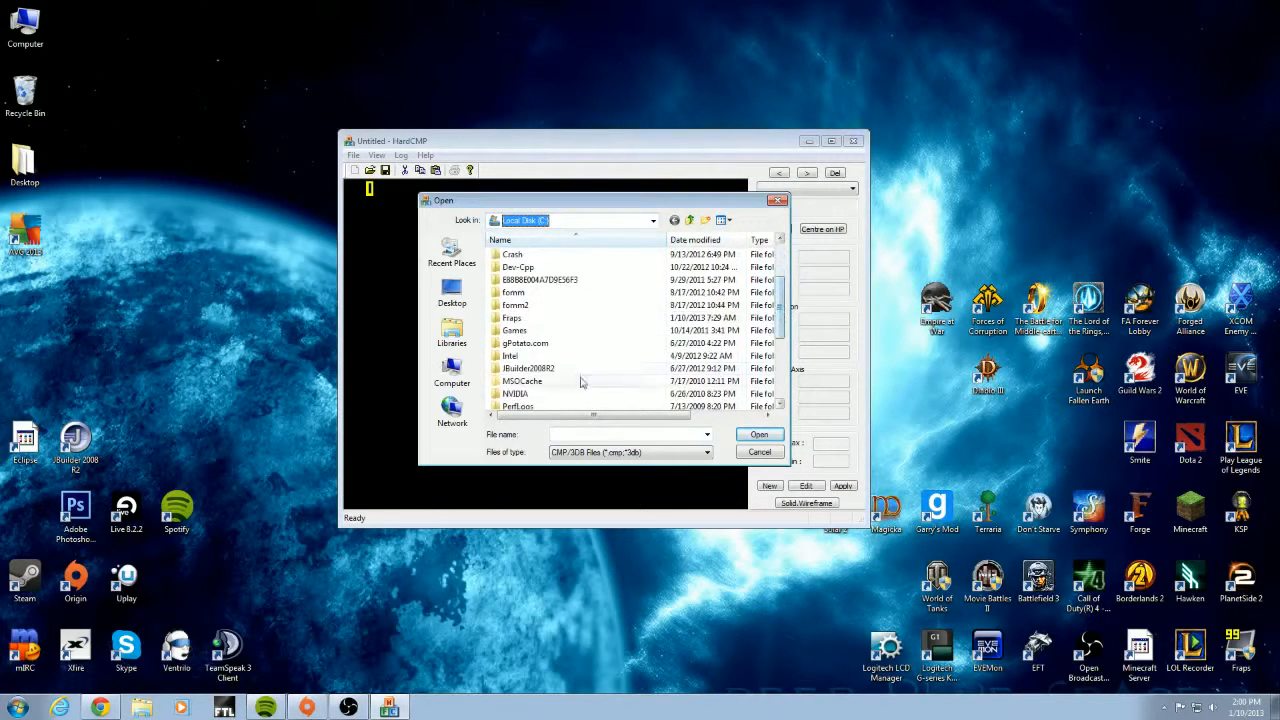
{"action": "scroll", "coordinate": [780, 300], "scroll_direction": "down", "scroll_amount": 2}
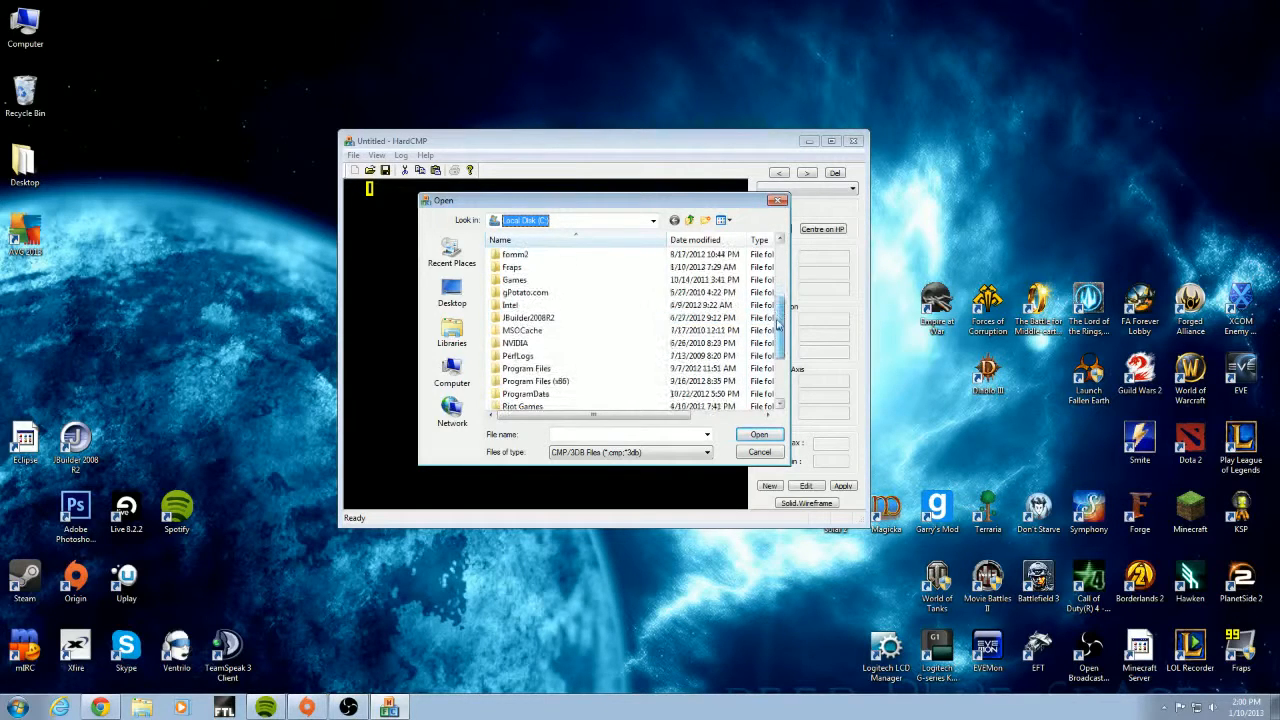
{"action": "double_click", "coordinate": [586, 371]}
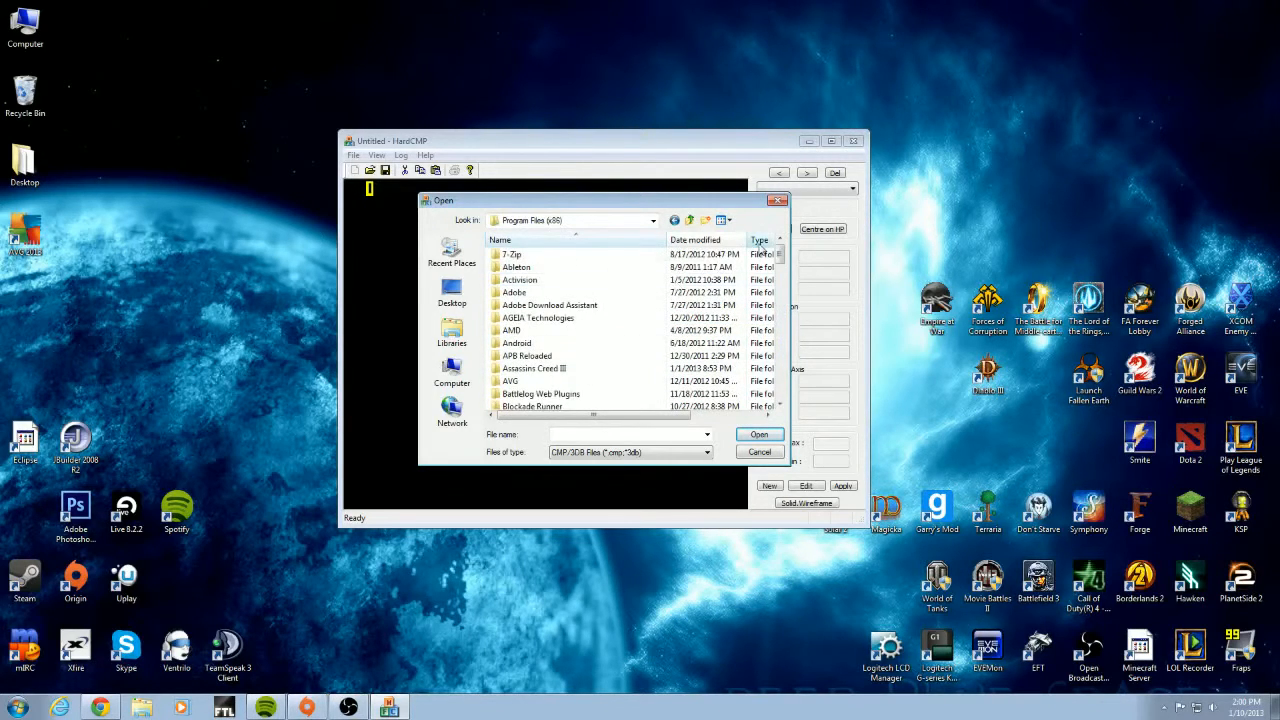
{"action": "left_click", "coordinate": [689, 220]}
{"action": "double_click", "coordinate": [553, 380]}
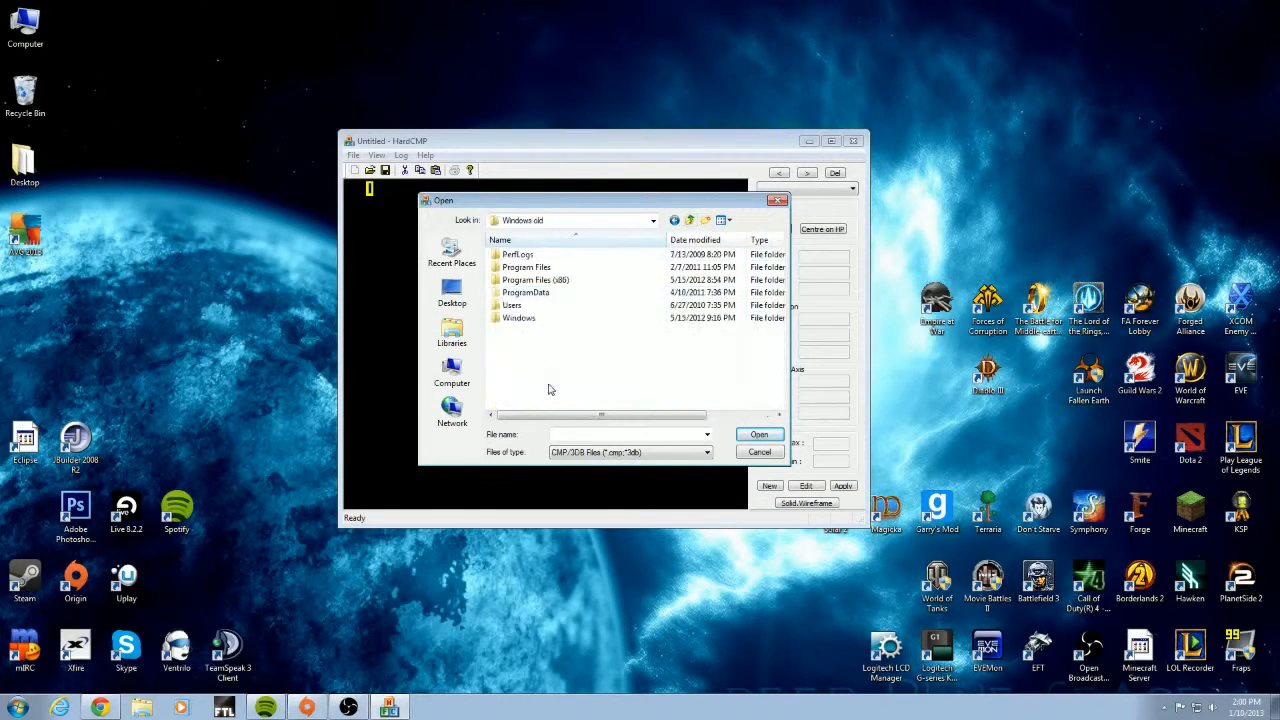
{"action": "left_click", "coordinate": [689, 220]}
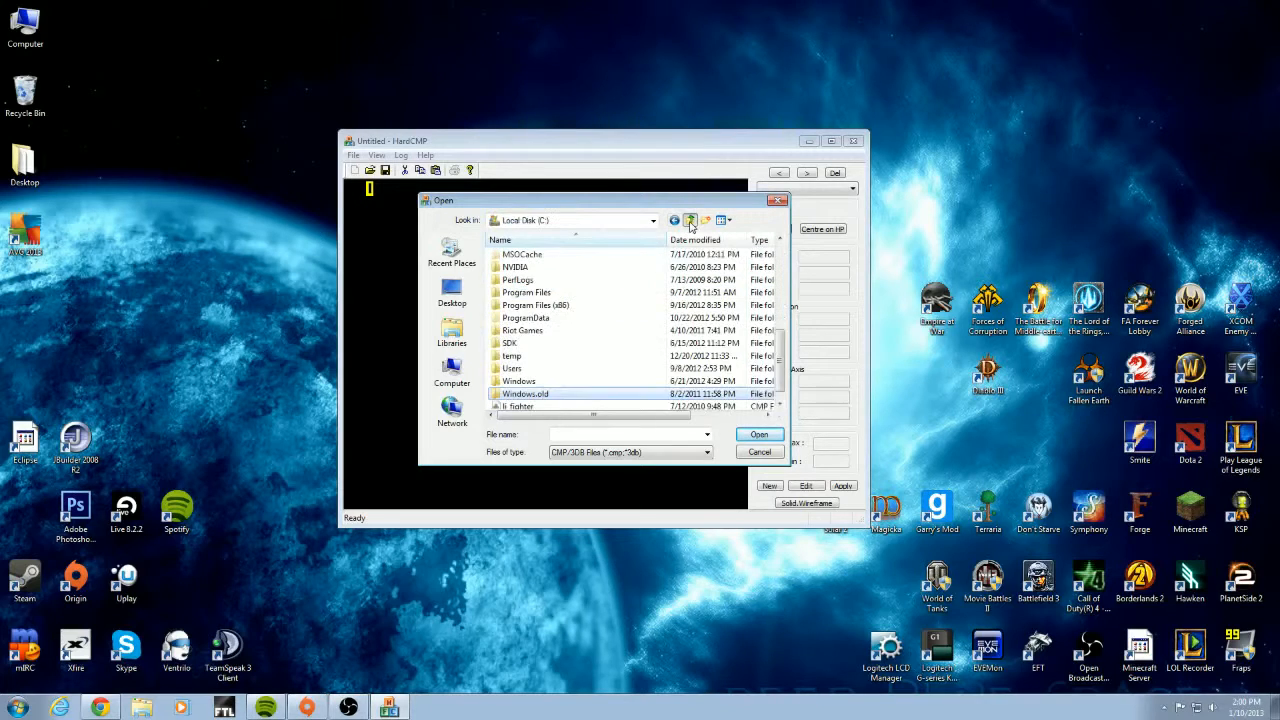
{"action": "scroll", "coordinate": [556, 330], "scroll_direction": "up", "scroll_amount": 3}
{"action": "scroll", "coordinate": [564, 350], "scroll_direction": "down", "scroll_amount": 3}
{"action": "left_click", "coordinate": [559, 306]}
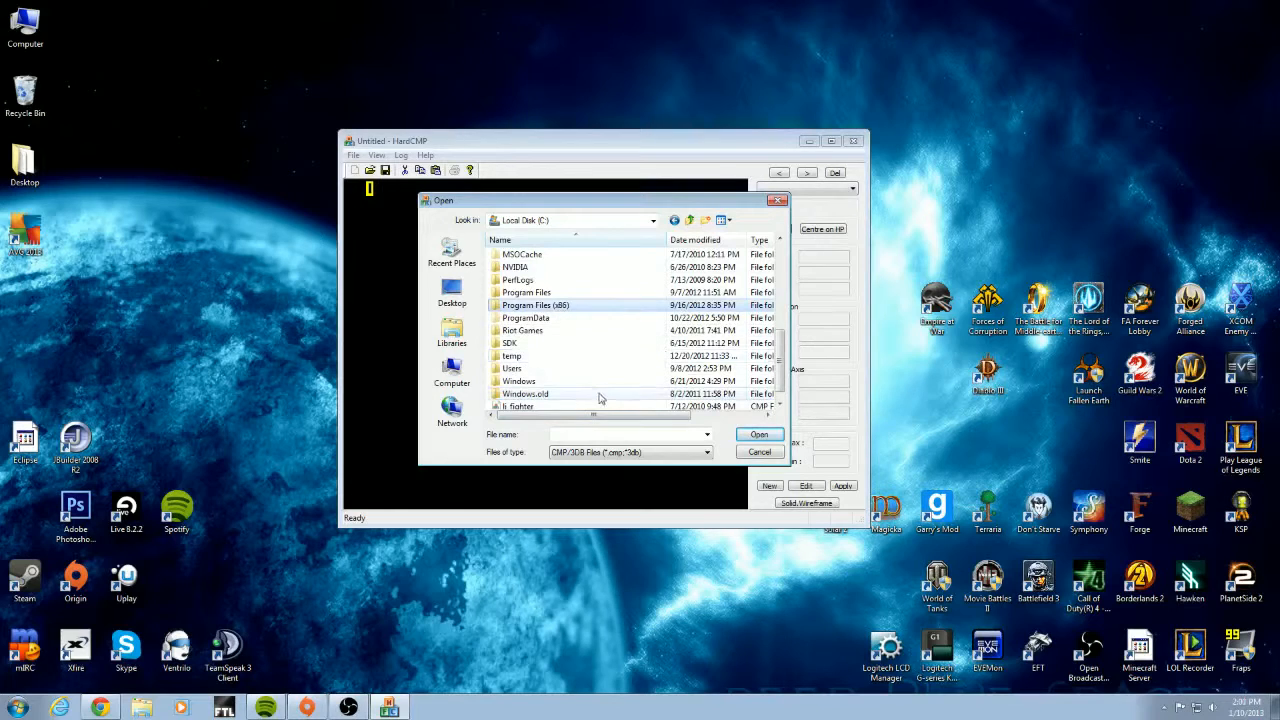
{"action": "double_click", "coordinate": [543, 395]}
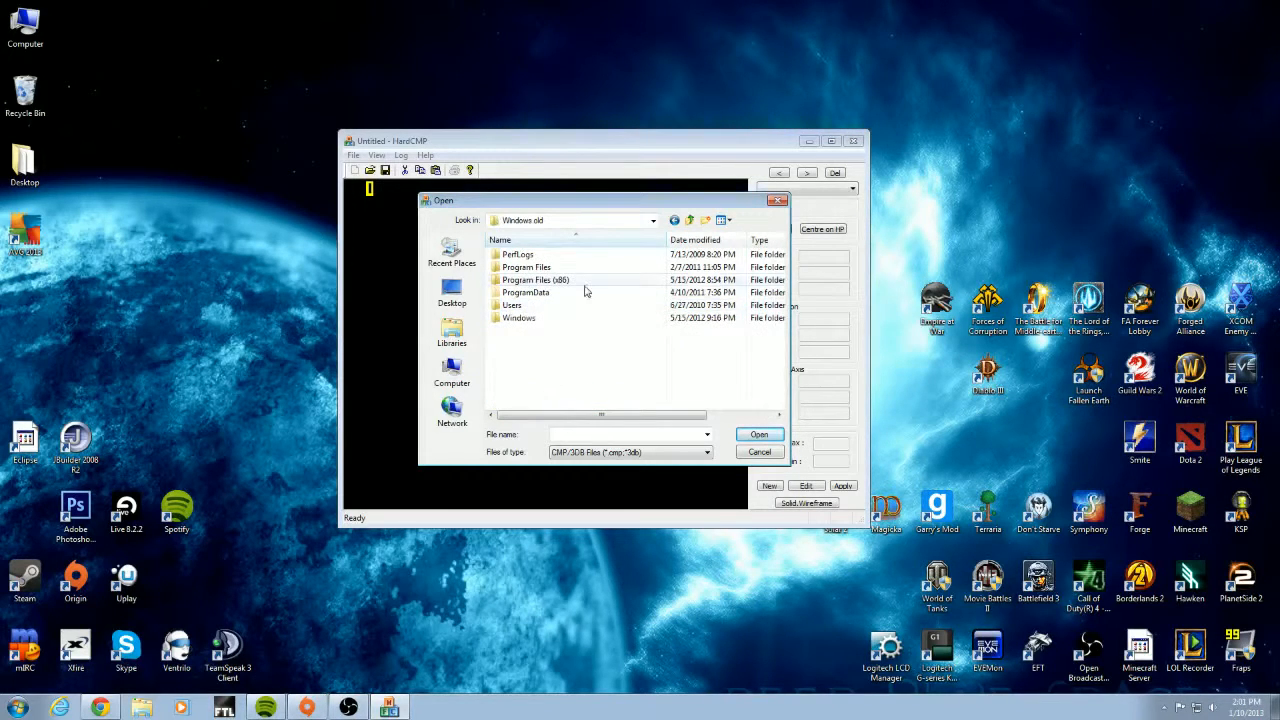
{"action": "left_click", "coordinate": [689, 220]}
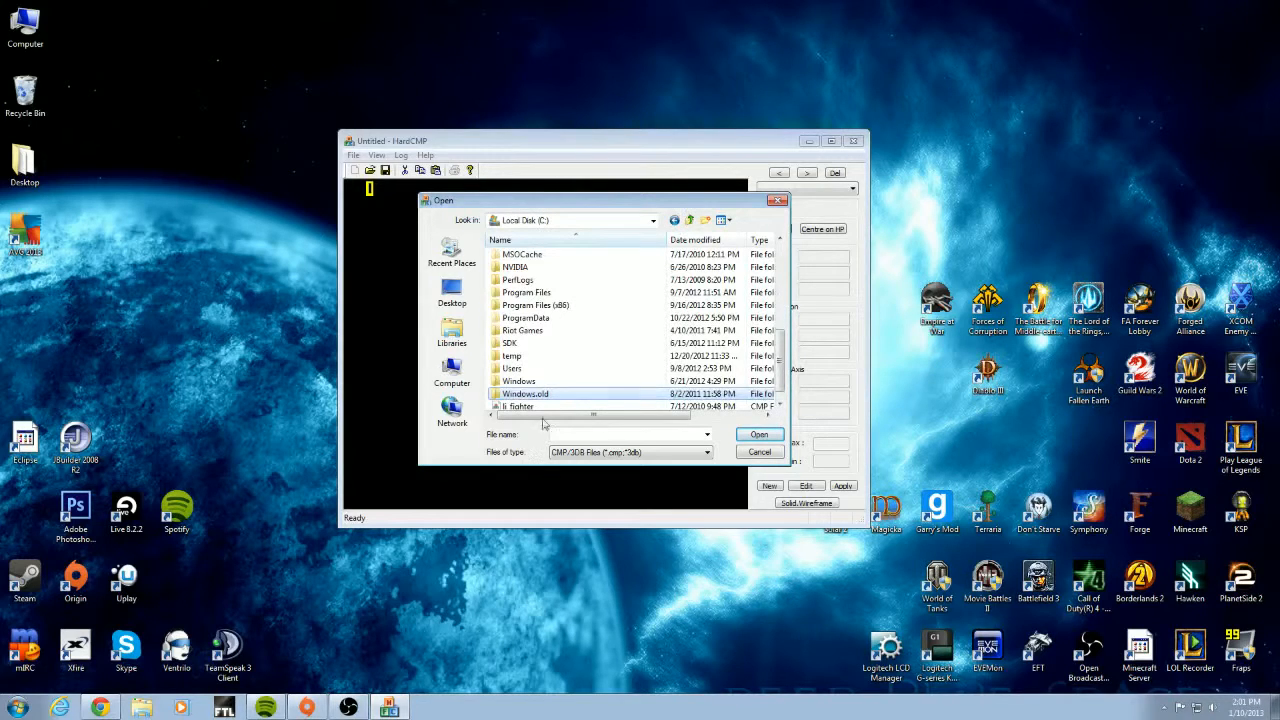
{"action": "left_click", "coordinate": [545, 305]}
Browse to the SHIPS folder in Windows.old under Program Files (x86), Microsoft Games, Freelancer, DATA
{"action": "double_click", "coordinate": [553, 395]}
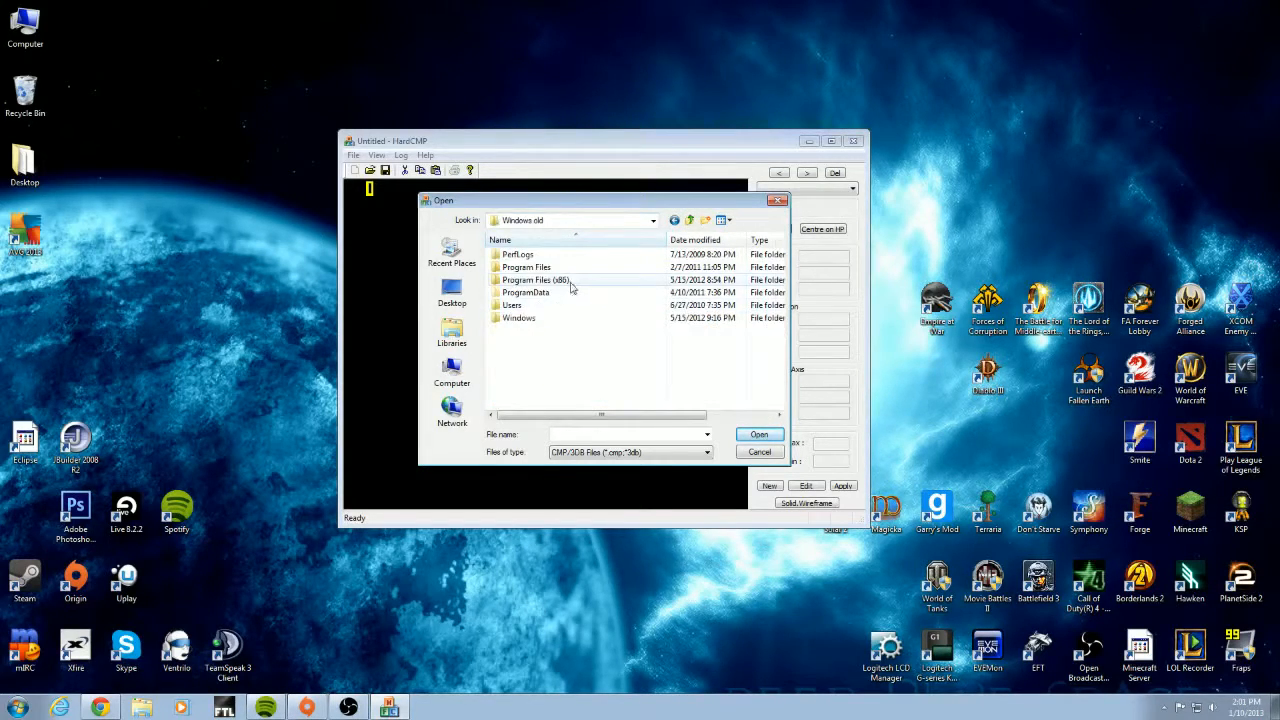
{"action": "double_click", "coordinate": [566, 283]}
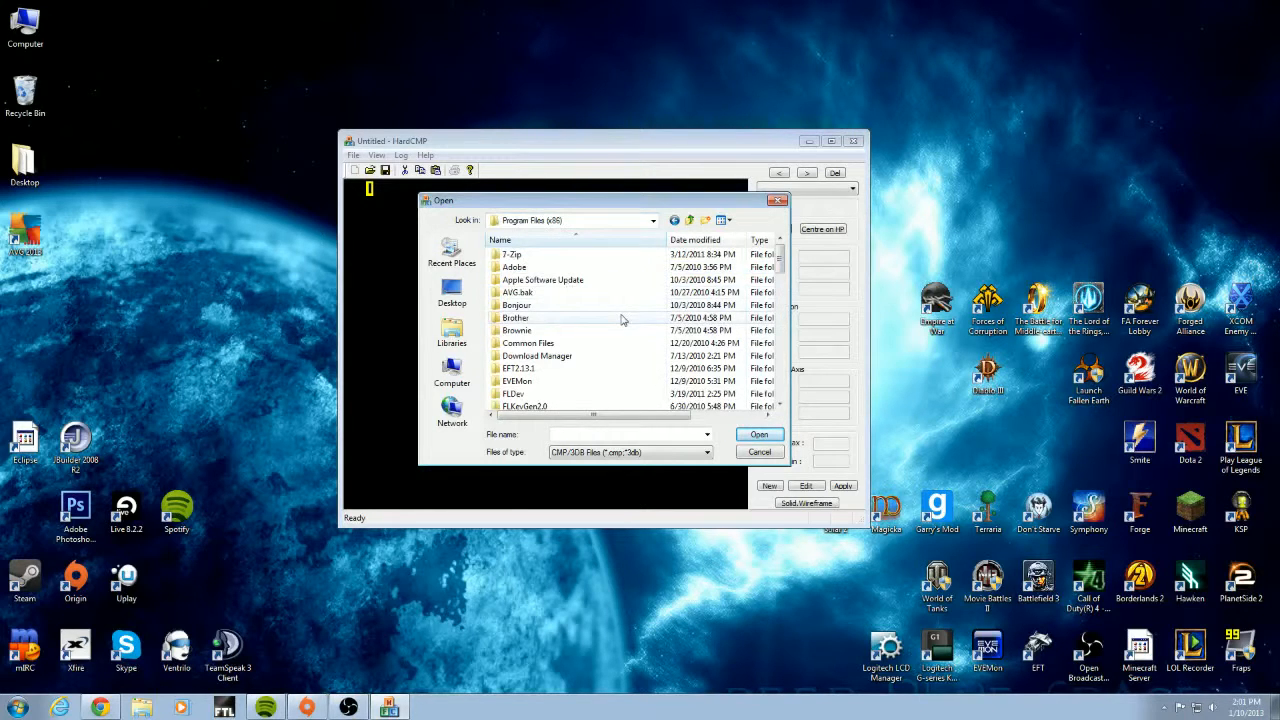
{"action": "scroll", "coordinate": [621, 319], "scroll_direction": "down", "scroll_amount": 5}
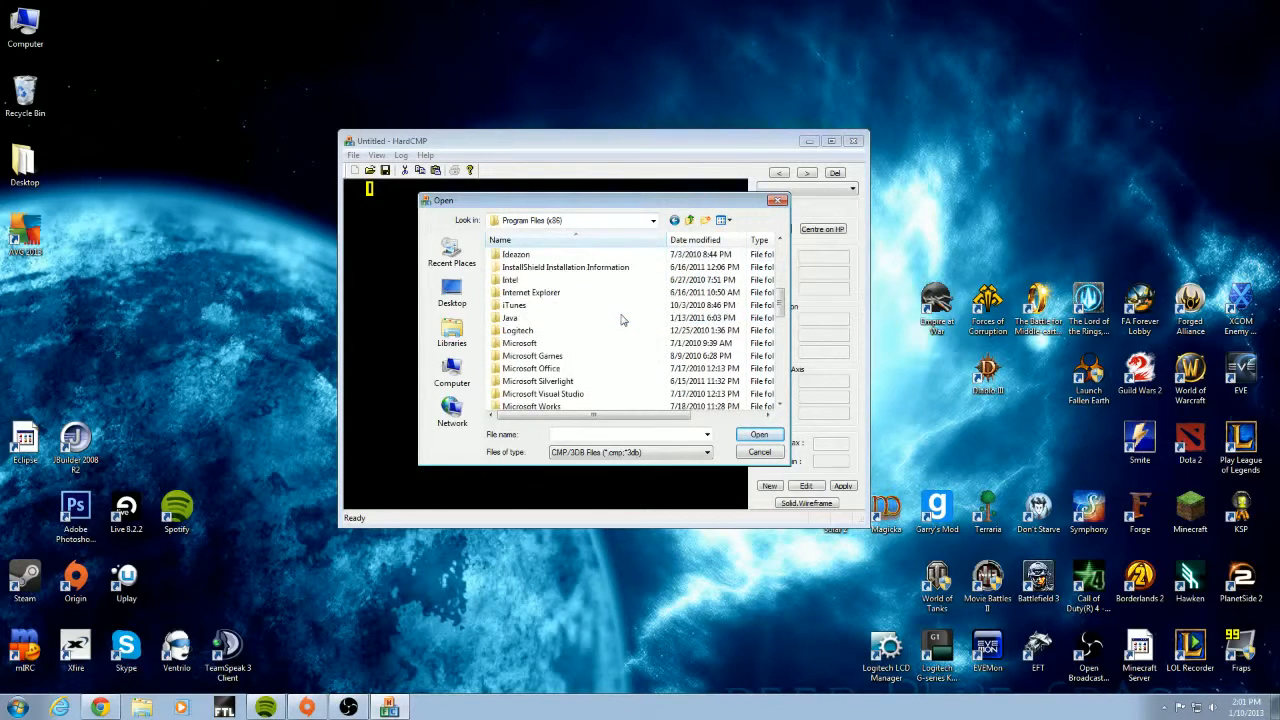
{"action": "scroll", "coordinate": [621, 319], "scroll_direction": "down", "scroll_amount": 1}
{"action": "double_click", "coordinate": [569, 320]}
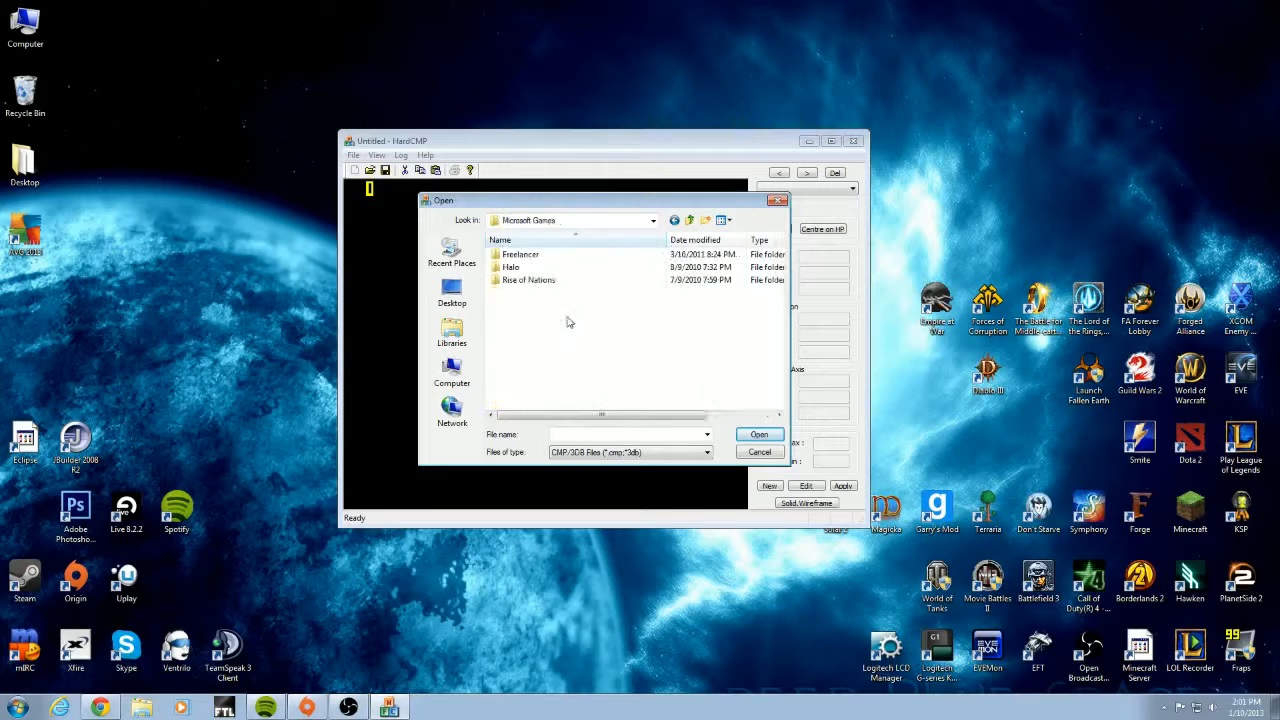
{"action": "double_click", "coordinate": [541, 258]}
{"action": "double_click", "coordinate": [527, 256]}
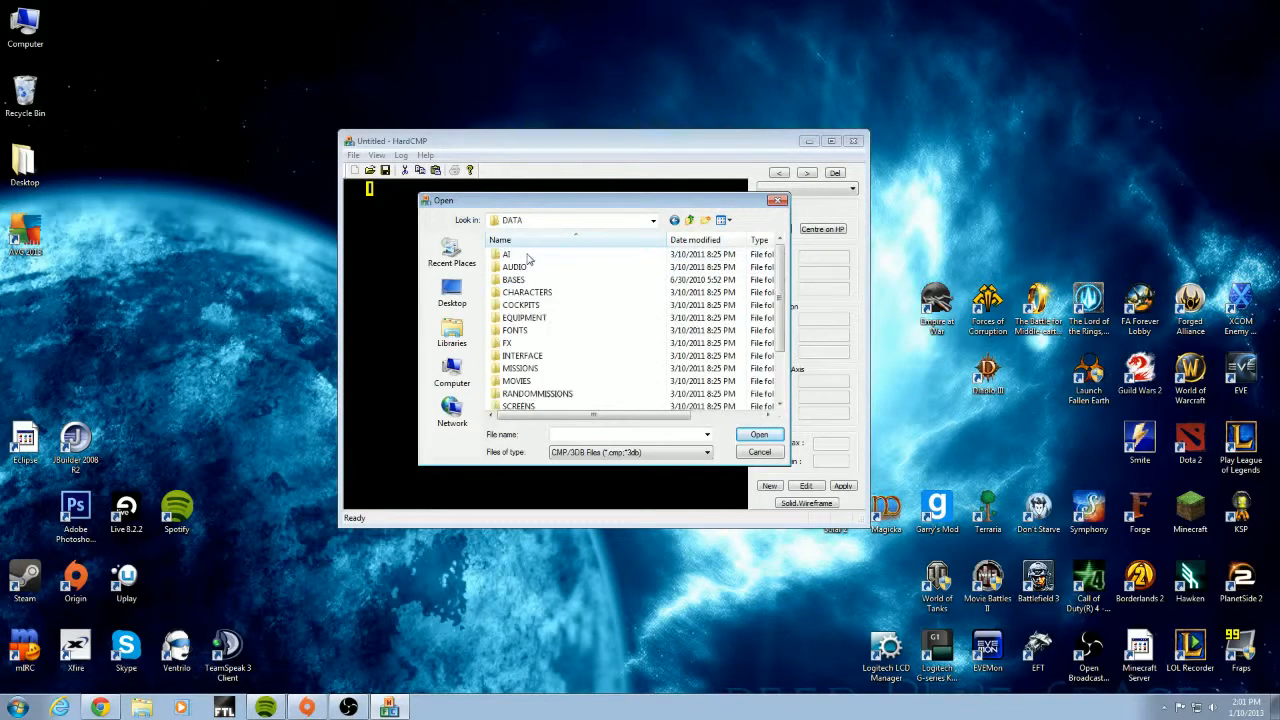
{"action": "scroll", "coordinate": [529, 300], "scroll_direction": "down", "scroll_amount": 2}
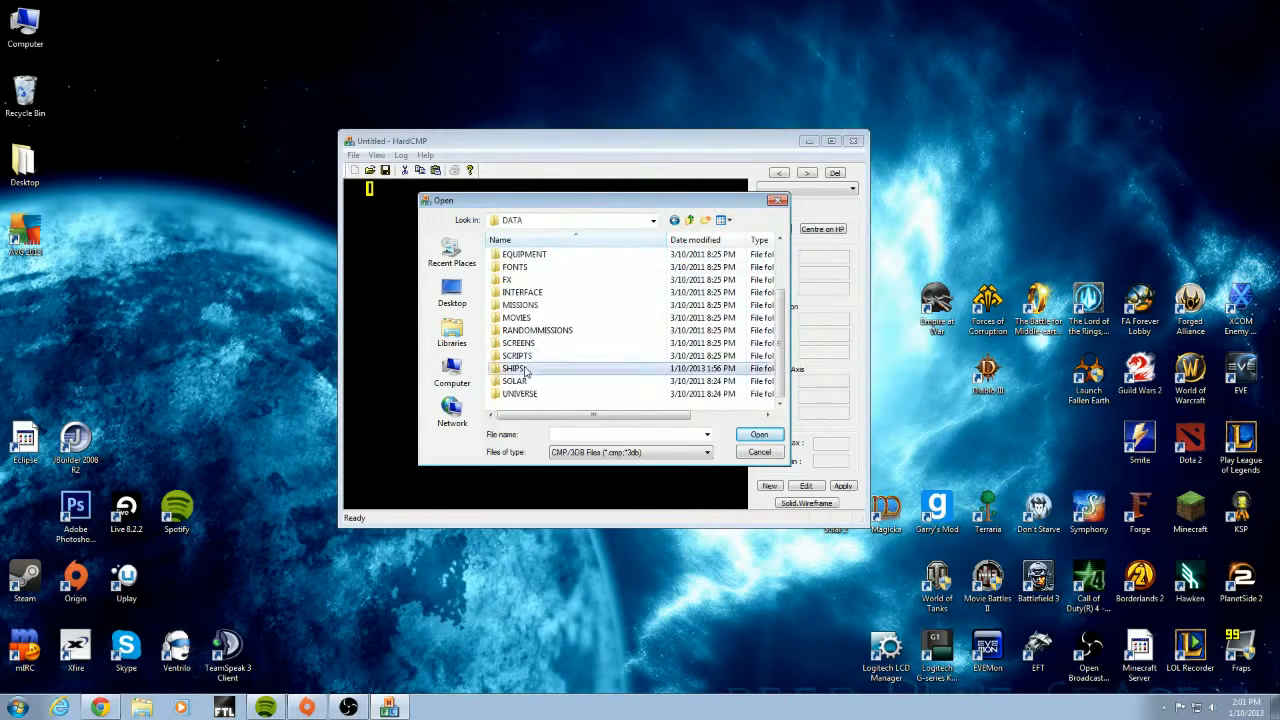
{"action": "double_click", "coordinate": [518, 367]}
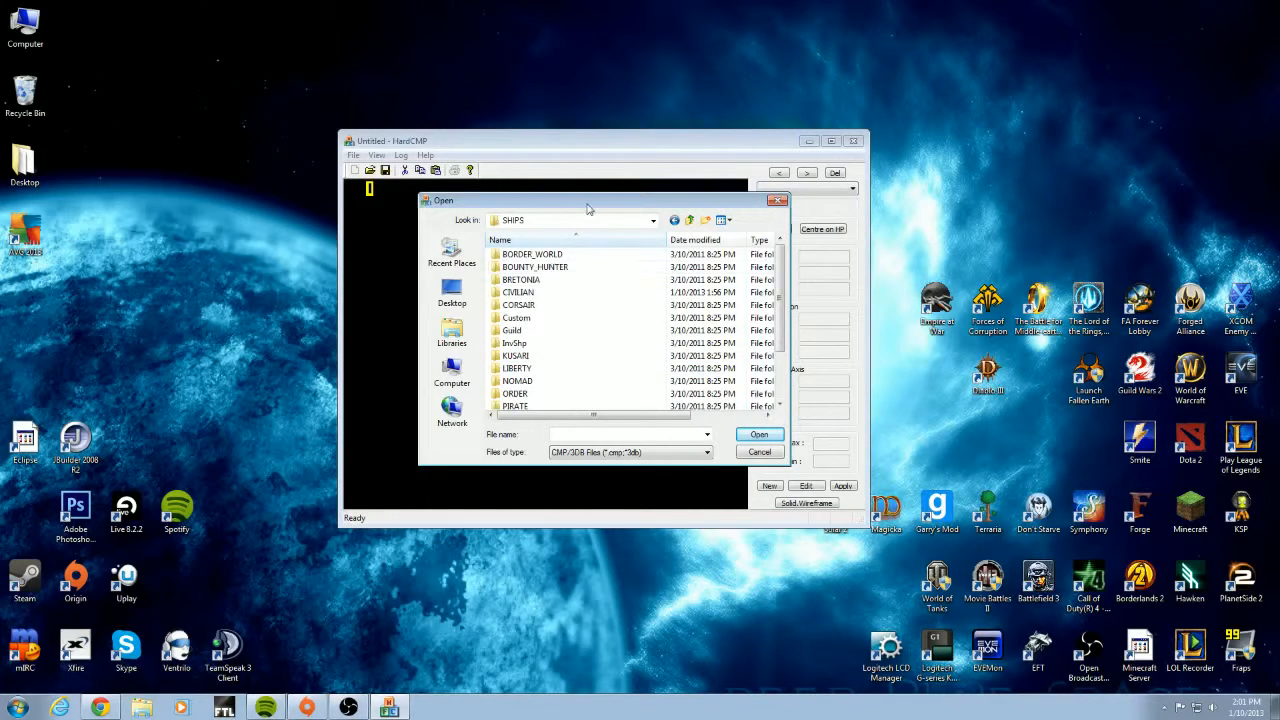
Look through the list of faction folders inside SHIPS
{"action": "left_click_drag", "start_coordinate": [591, 206], "coordinate": [578, 197]}
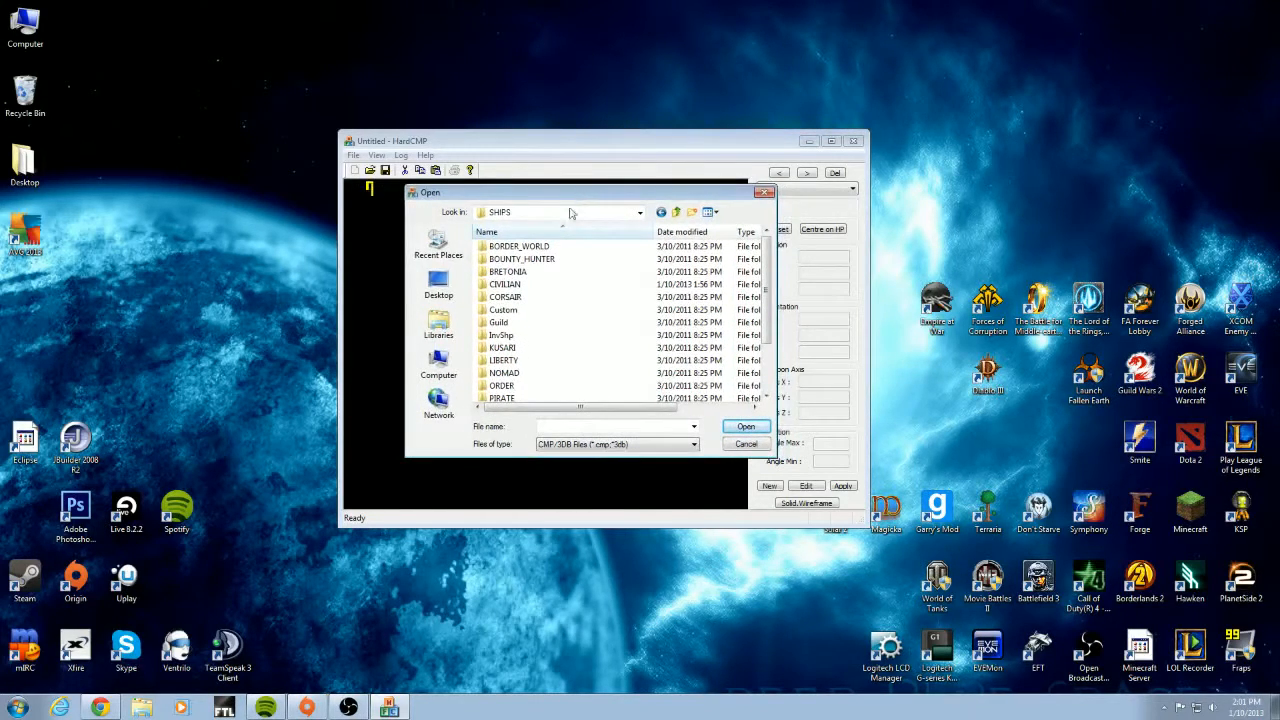
{"action": "left_click", "coordinate": [541, 247]}
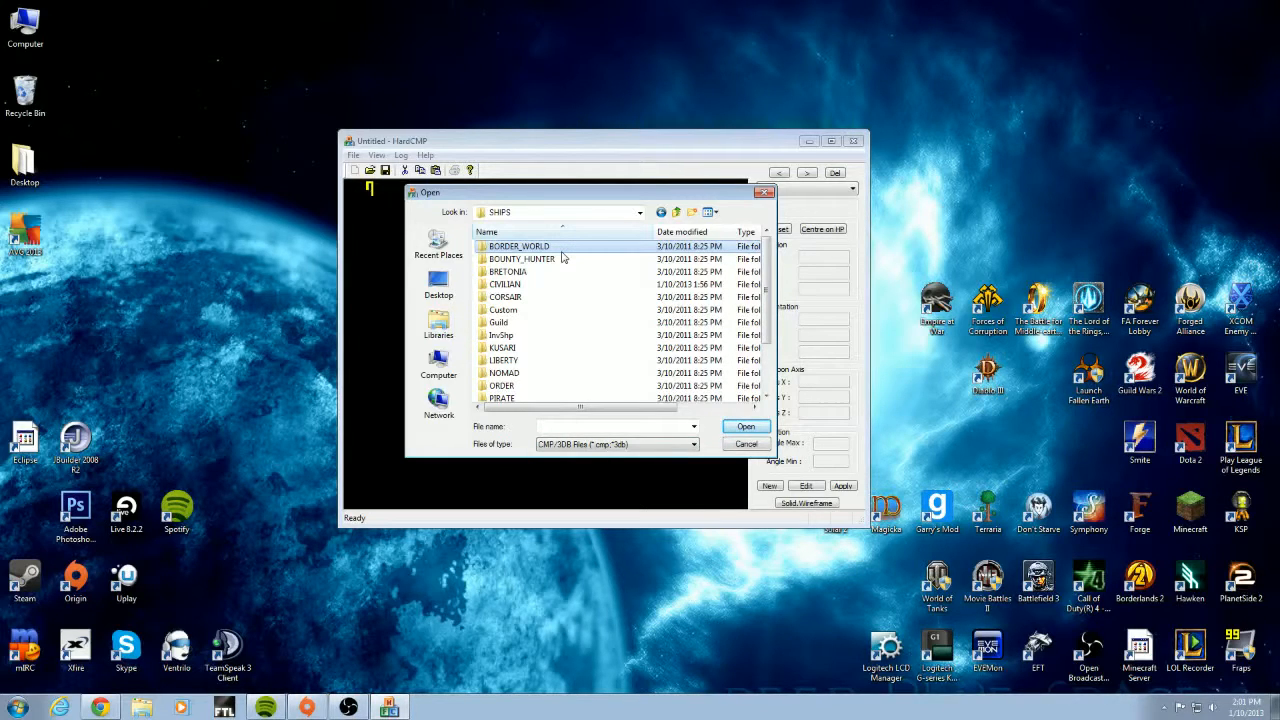
{"action": "scroll", "coordinate": [591, 306], "scroll_direction": "down", "scroll_amount": 2}
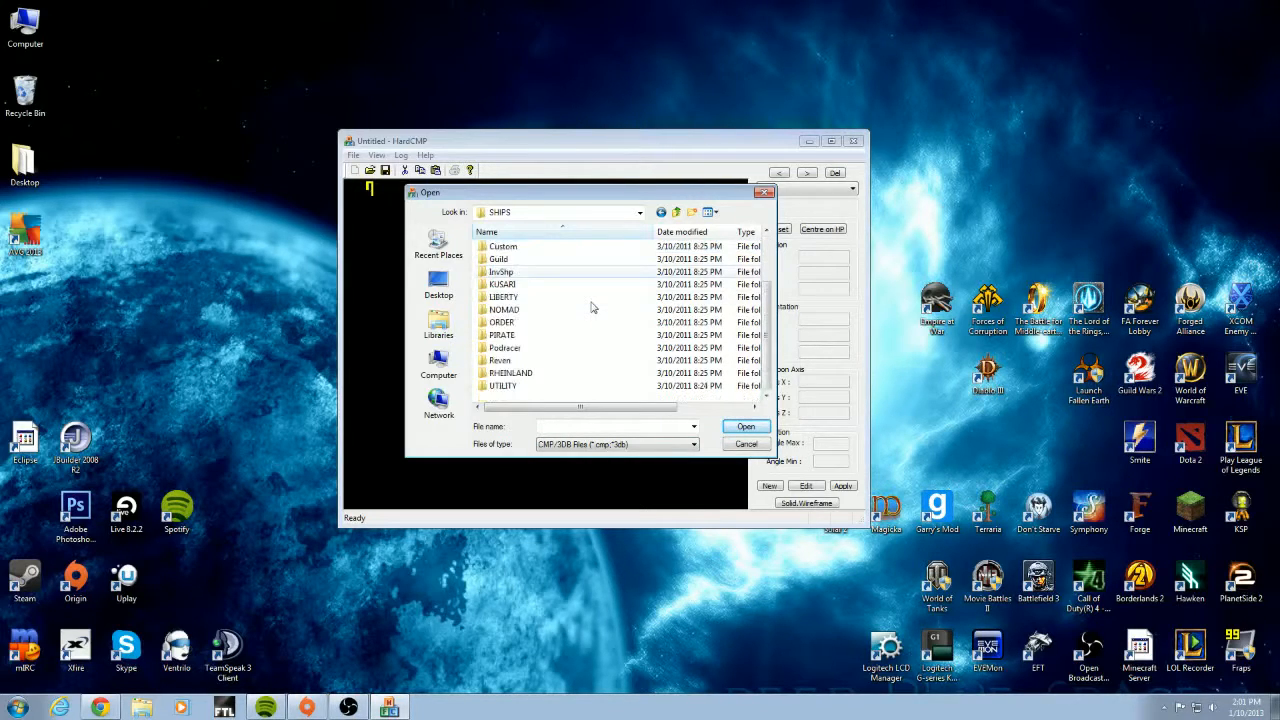
{"action": "scroll", "coordinate": [591, 306], "scroll_direction": "up", "scroll_amount": 2}
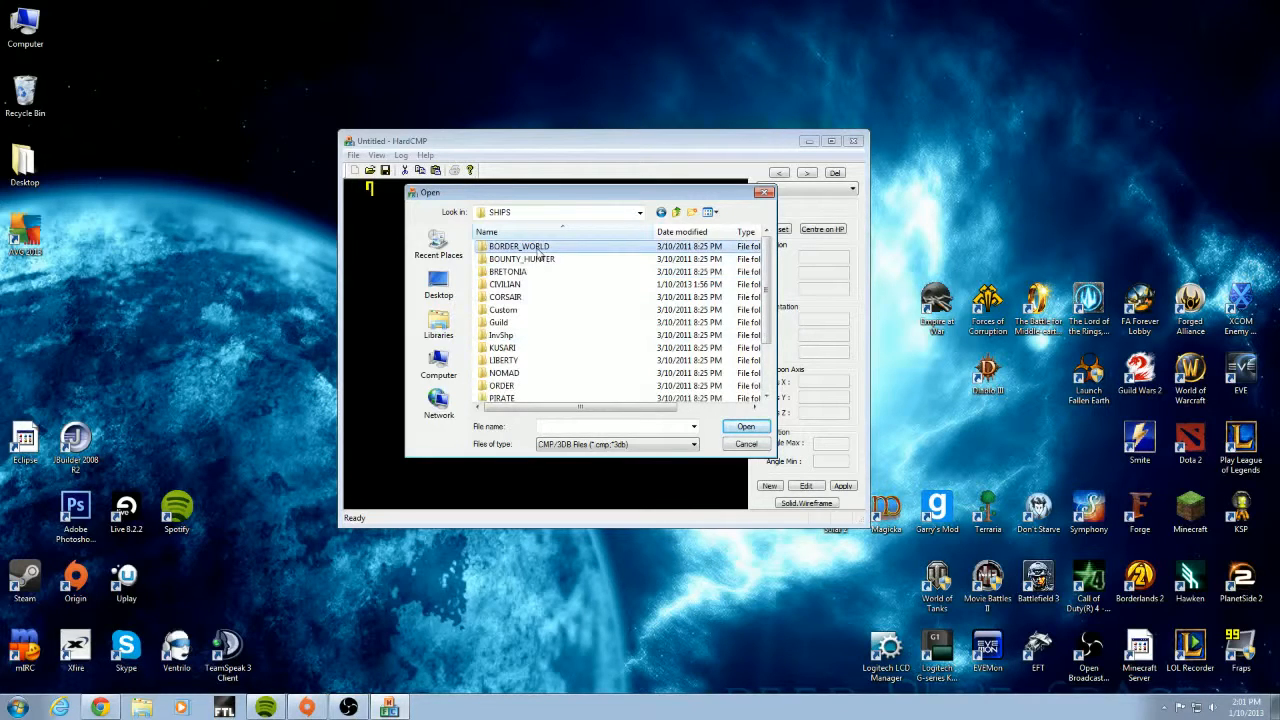
Examine the ship folders inside LIBERTY, including li_ranger, and return to the SHIPS folder
{"action": "left_click", "coordinate": [531, 362]}
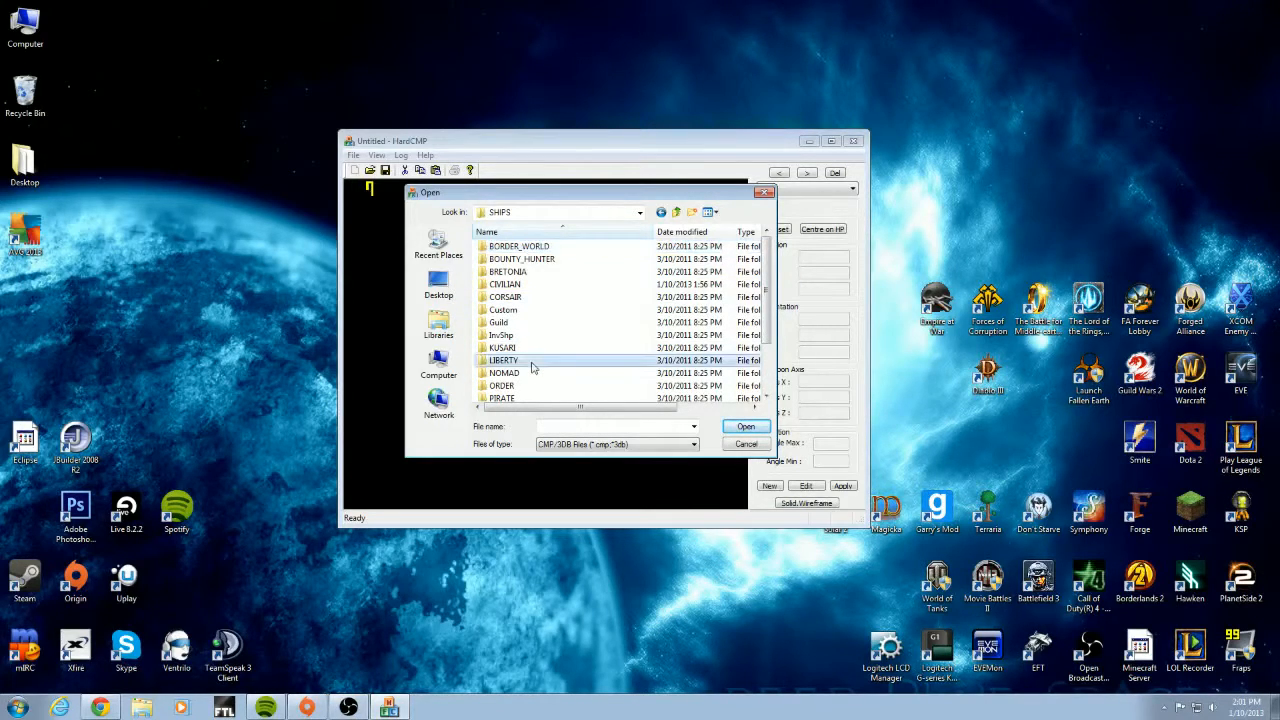
{"action": "scroll", "coordinate": [531, 366], "scroll_direction": "down", "scroll_amount": 1}
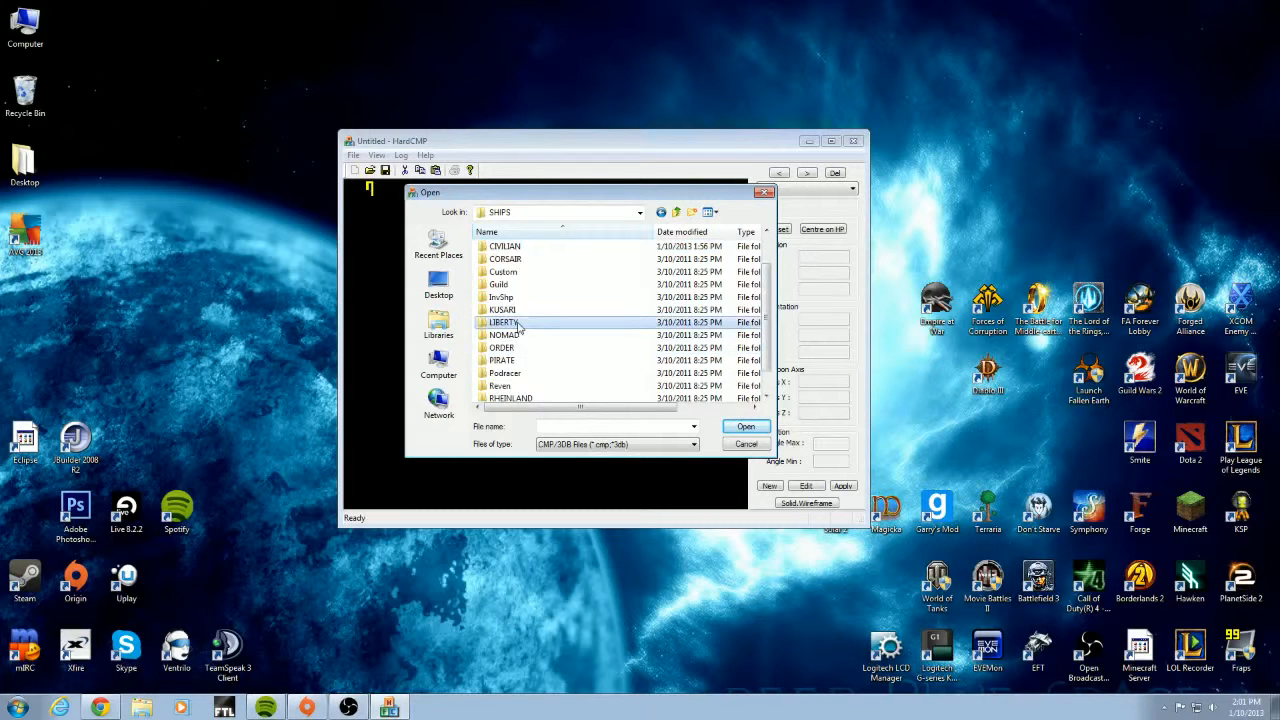
{"action": "double_click", "coordinate": [517, 324]}
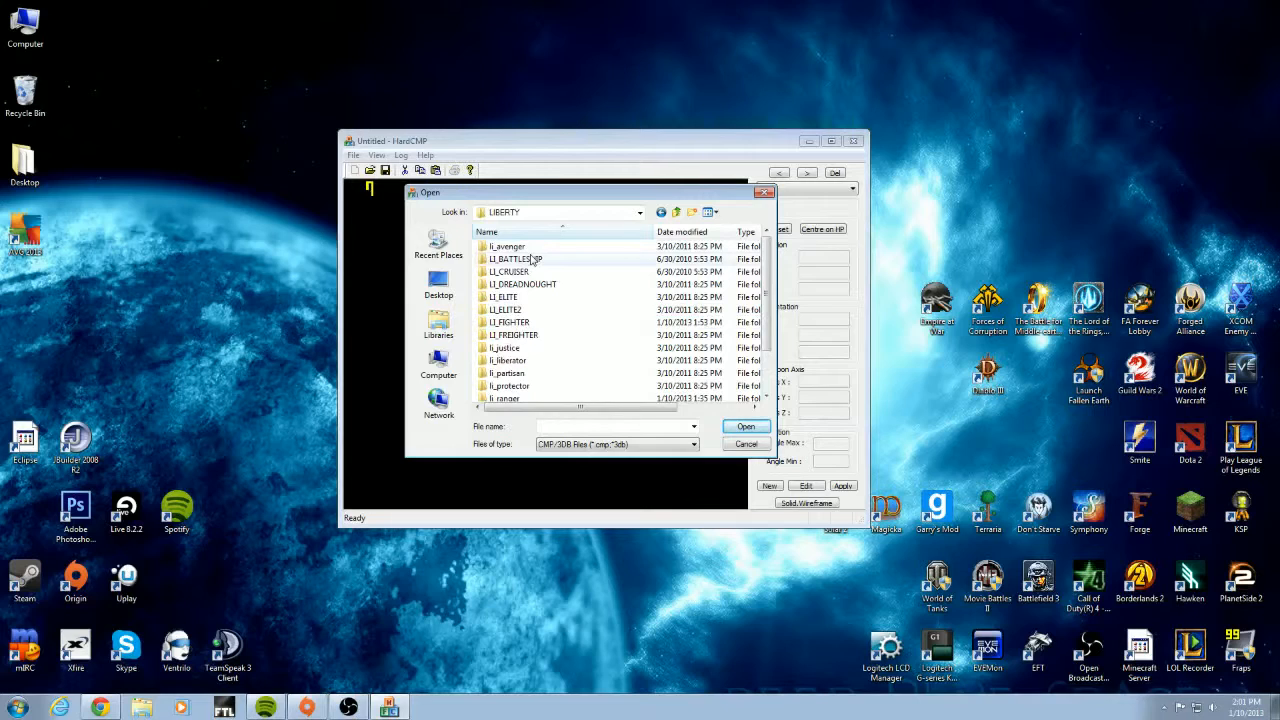
{"action": "scroll", "coordinate": [533, 259], "scroll_direction": "down", "scroll_amount": 1}
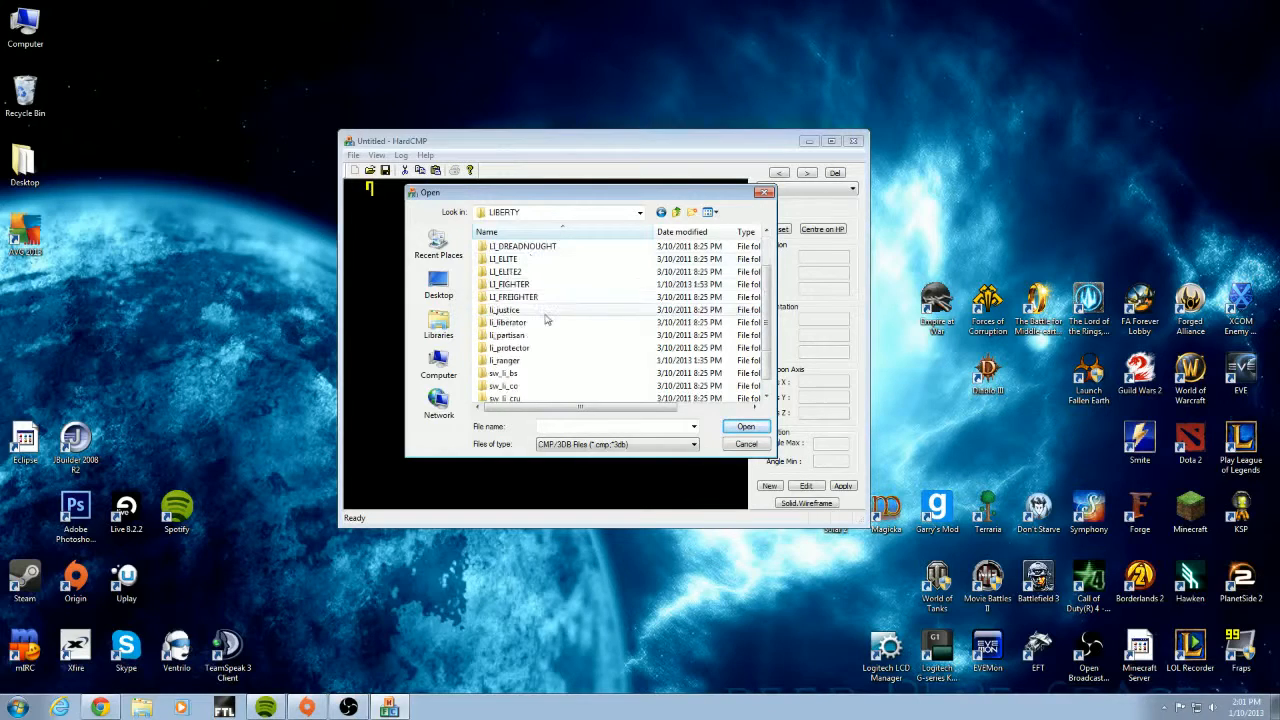
{"action": "left_click", "coordinate": [521, 361]}
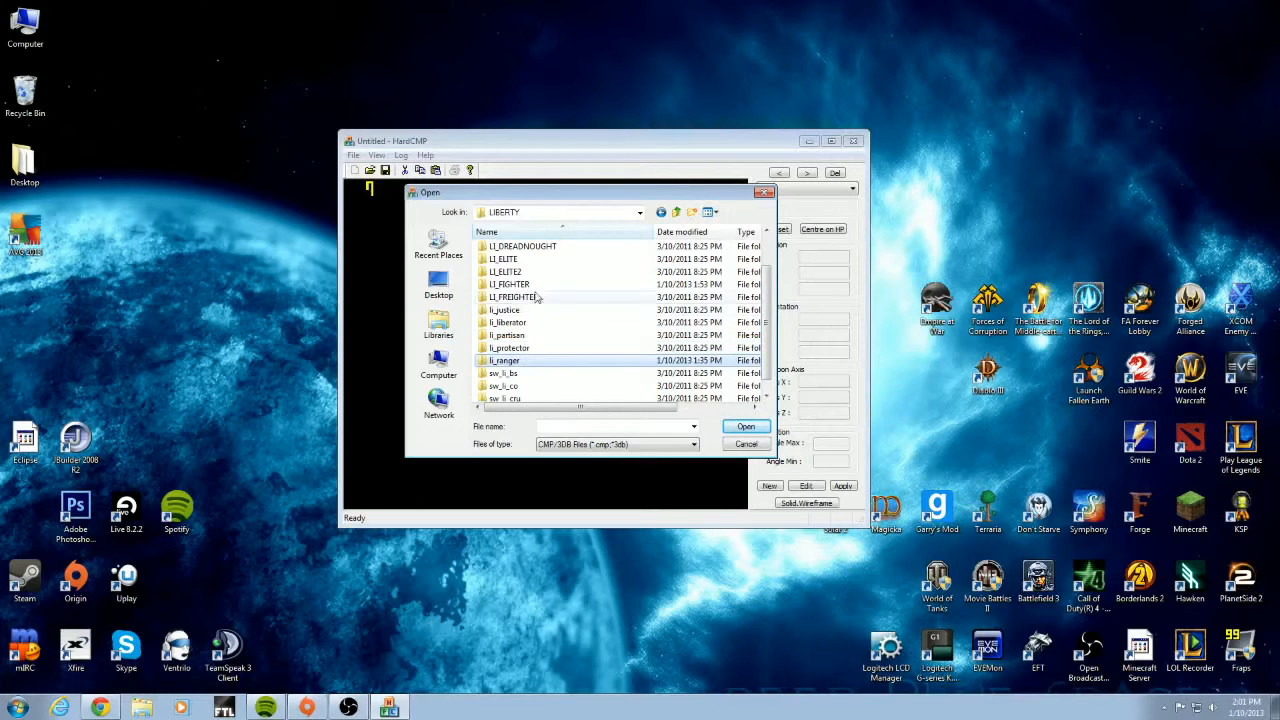
{"action": "left_click", "coordinate": [676, 212]}
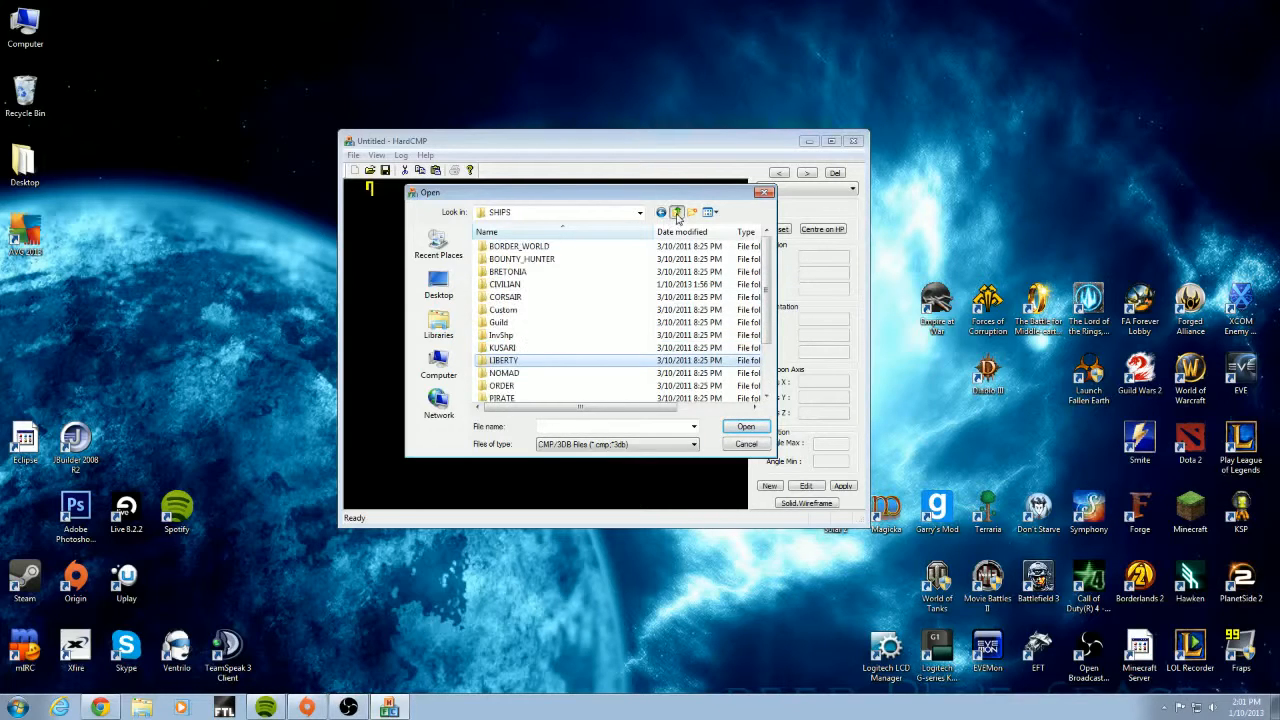
Examine the ship folders inside Guild and return to the list of faction folders in SHIPS
{"action": "scroll", "coordinate": [535, 315], "scroll_direction": "down", "scroll_amount": 1}
{"action": "double_click", "coordinate": [527, 285]}
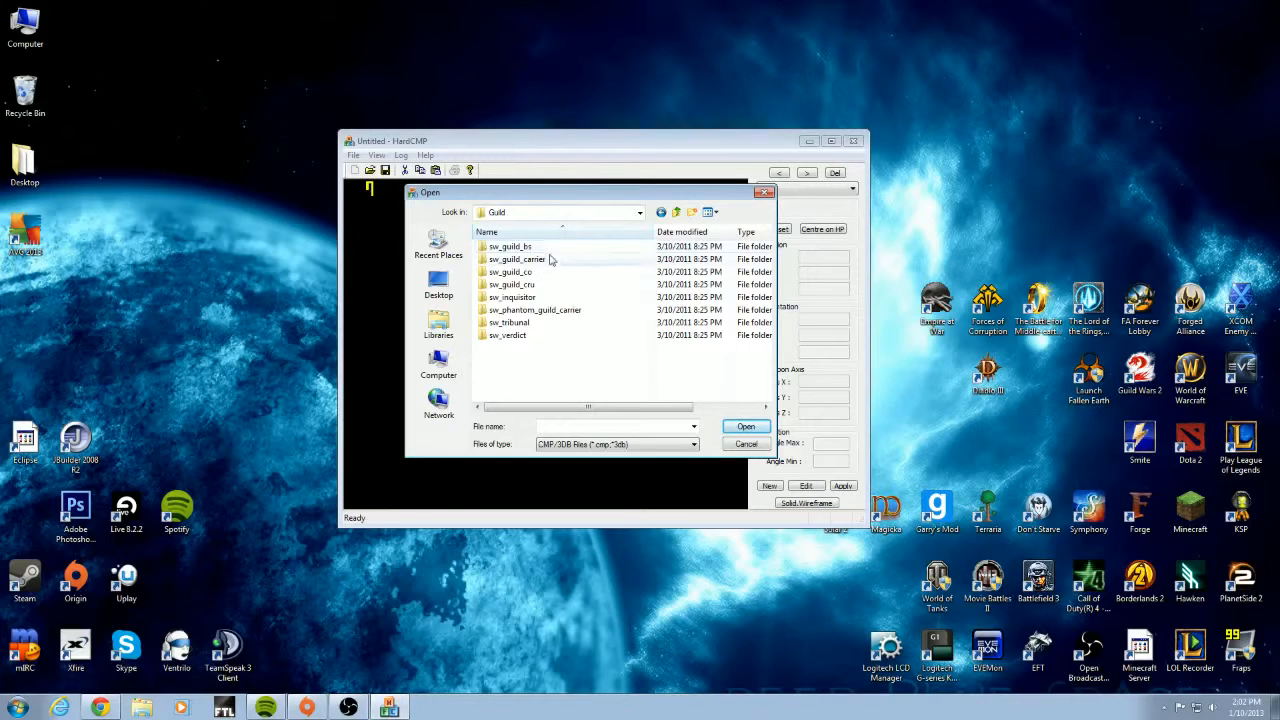
{"action": "left_click", "coordinate": [678, 215]}
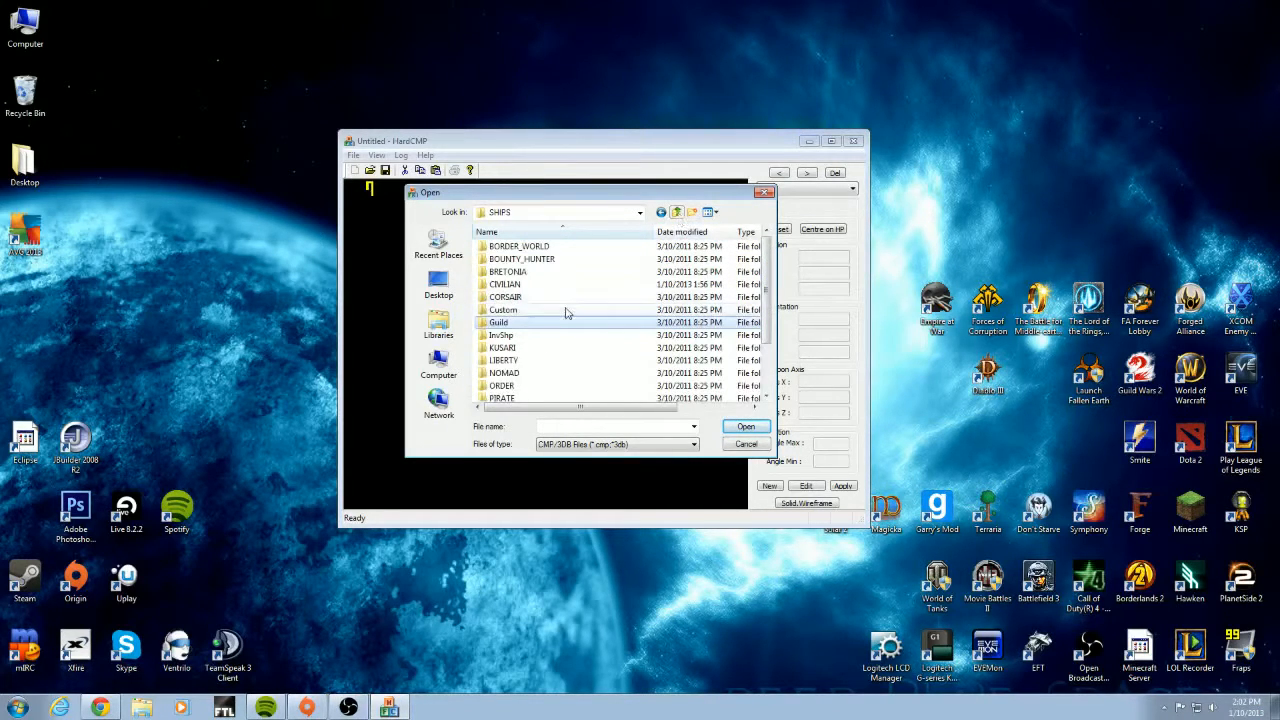
{"action": "scroll", "coordinate": [564, 312], "scroll_direction": "down", "scroll_amount": 2}
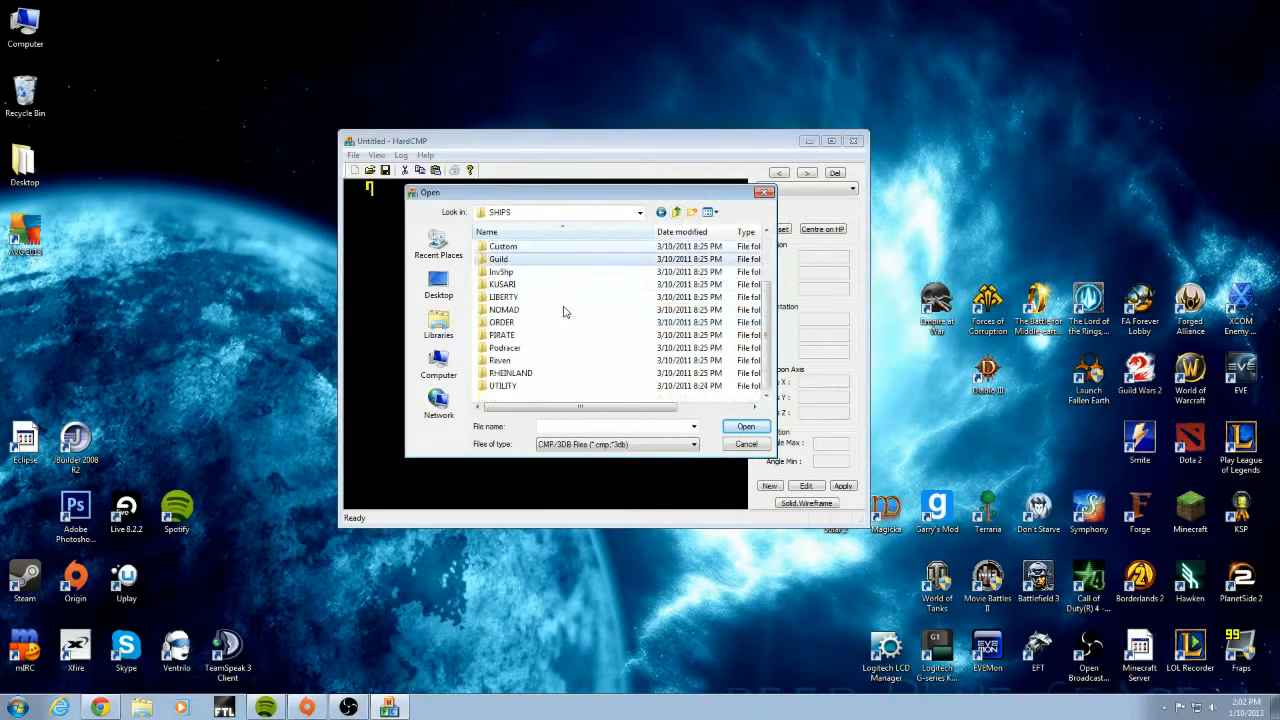
Examine the contents of the SLN_FIGHTER folder inside Reven and return to the SHIPS folder
{"action": "double_click", "coordinate": [533, 360]}
{"action": "double_click", "coordinate": [520, 247]}
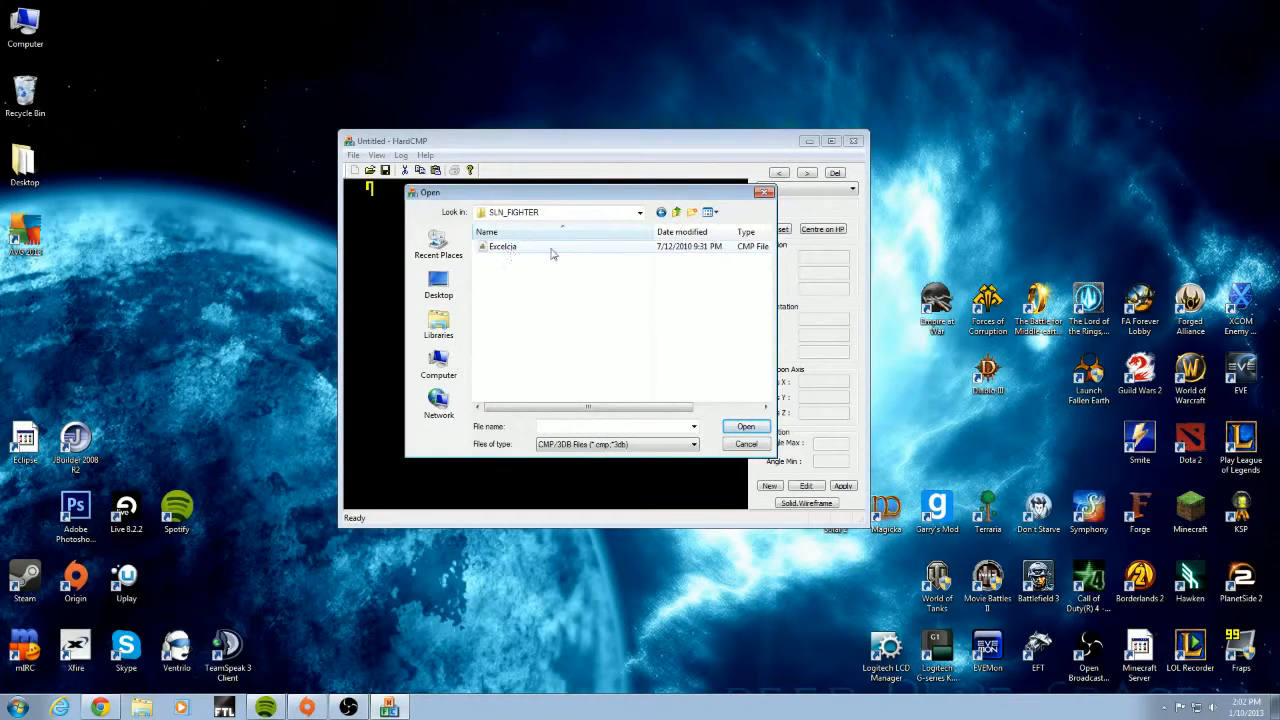
{"action": "left_click", "coordinate": [661, 212]}
{"action": "left_click", "coordinate": [661, 212]}
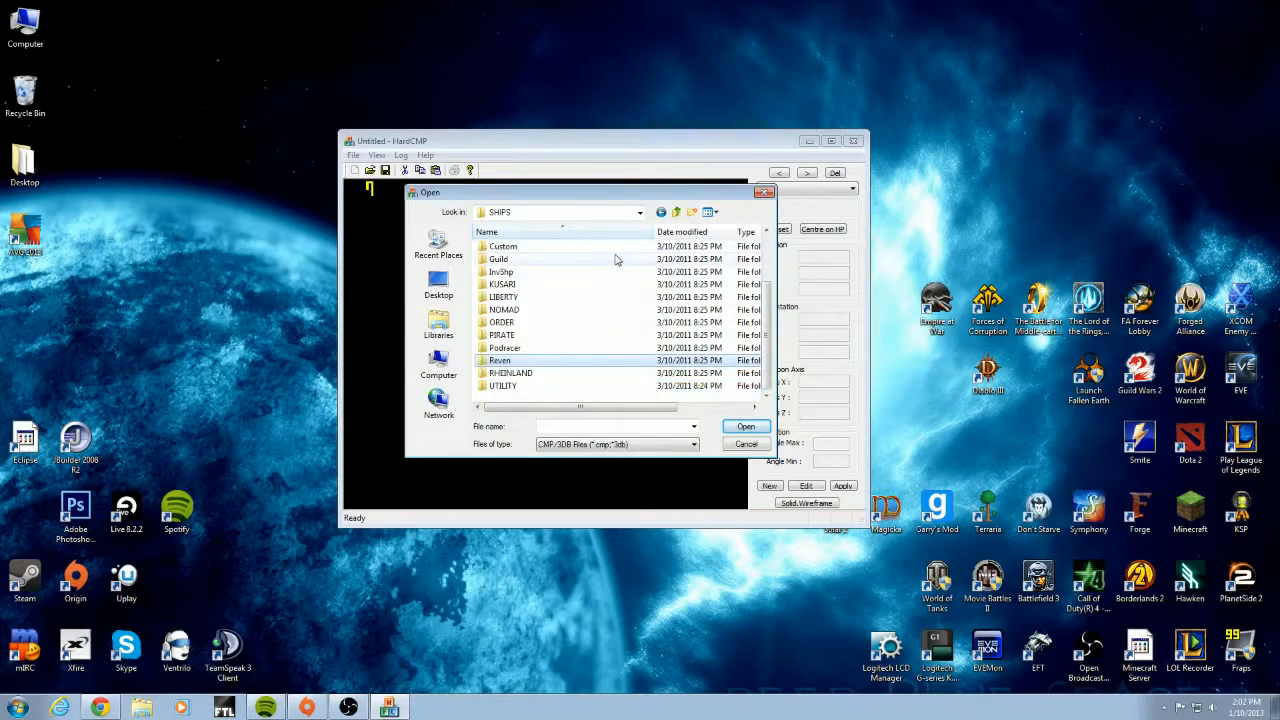
Open the li_ranger.cmp ship model from the li_ranger folder inside LIBERTY
{"action": "double_click", "coordinate": [563, 300]}
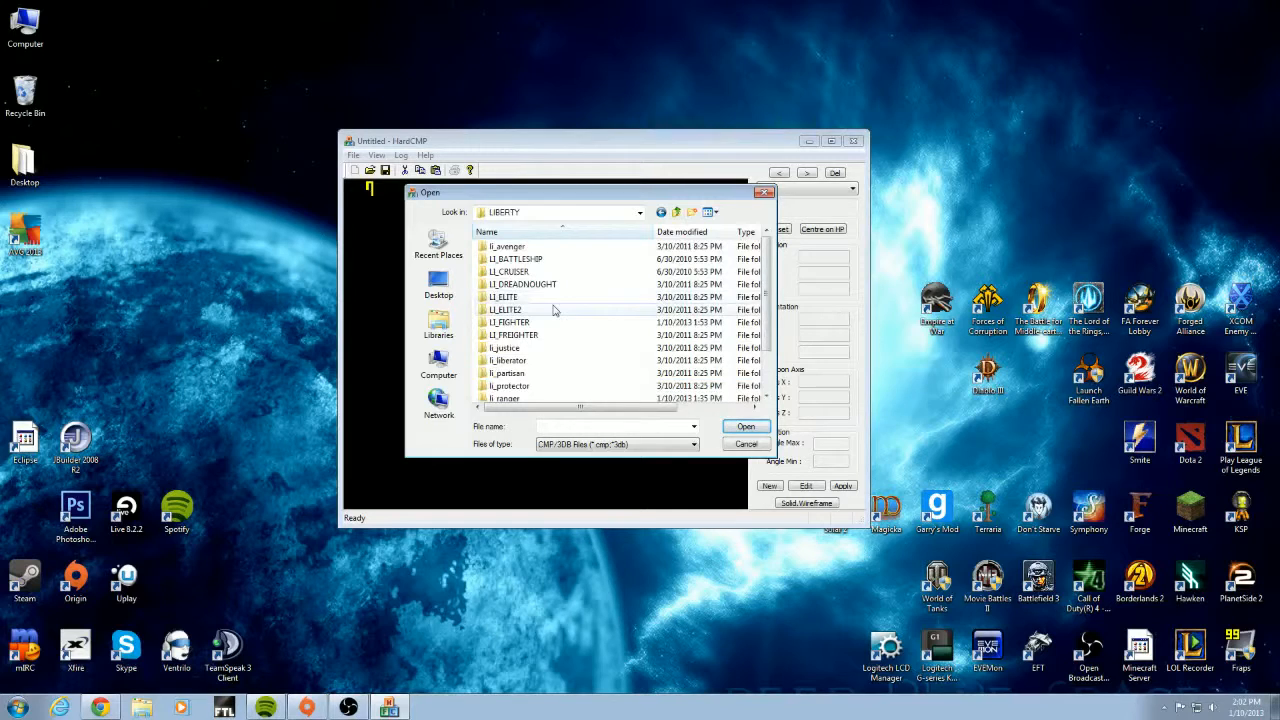
{"action": "double_click", "coordinate": [536, 398]}
{"action": "double_click", "coordinate": [527, 249]}
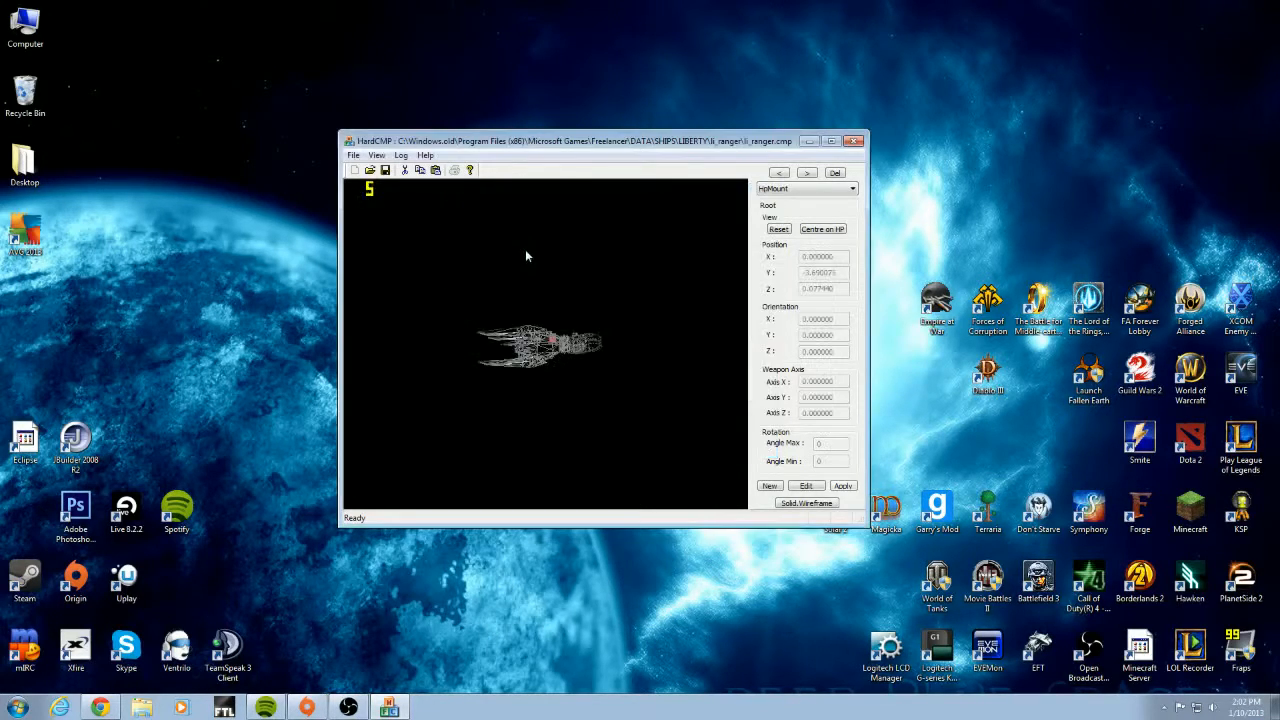
Switch the li_ranger model from wireframe to solid display, checking the hardpoint list and the hull from several angles
{"action": "left_click_drag", "start_coordinate": [583, 309], "coordinate": [710, 240]}
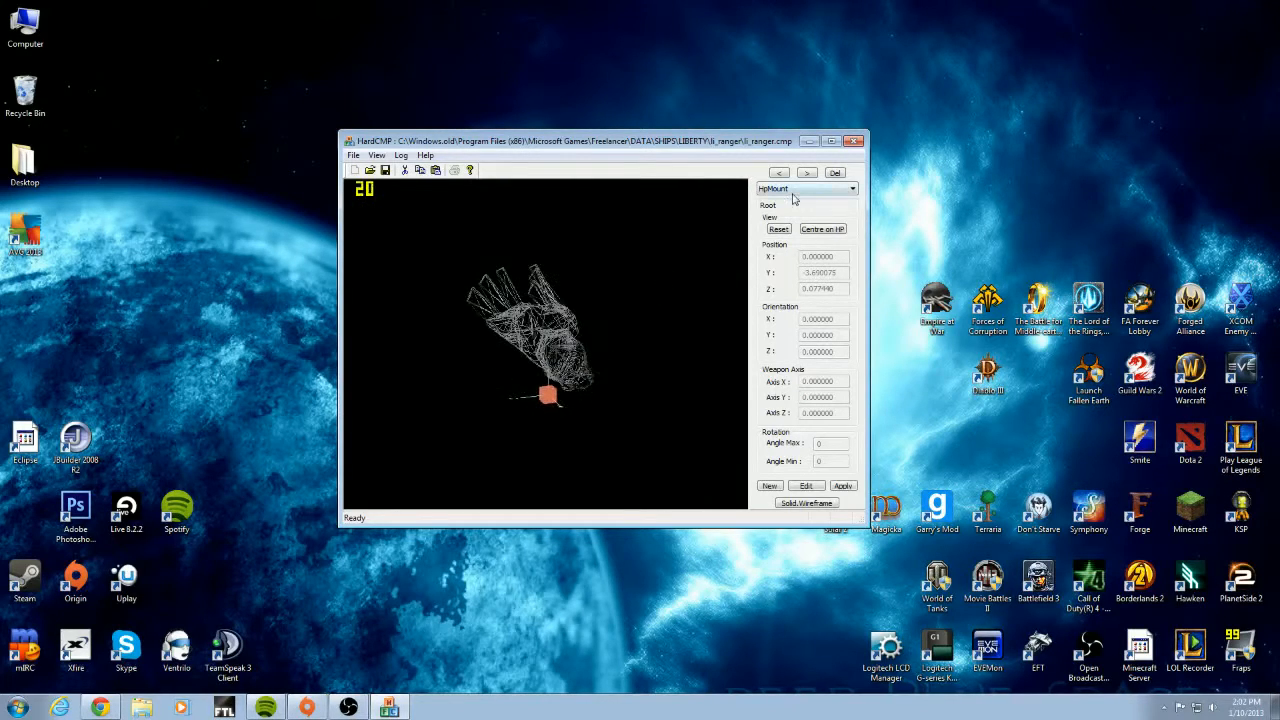
{"action": "left_click", "coordinate": [805, 188]}
{"action": "left_click", "coordinate": [790, 197]}
{"action": "mouse_move", "coordinate": [678, 327]}
{"action": "left_mouse_down"}
{"action": "mouse_move", "coordinate": [694, 323]}
{"action": "mouse_move", "coordinate": [683, 345]}
{"action": "mouse_move", "coordinate": [668, 318]}
{"action": "mouse_move", "coordinate": [688, 322]}
{"action": "left_mouse_up"}
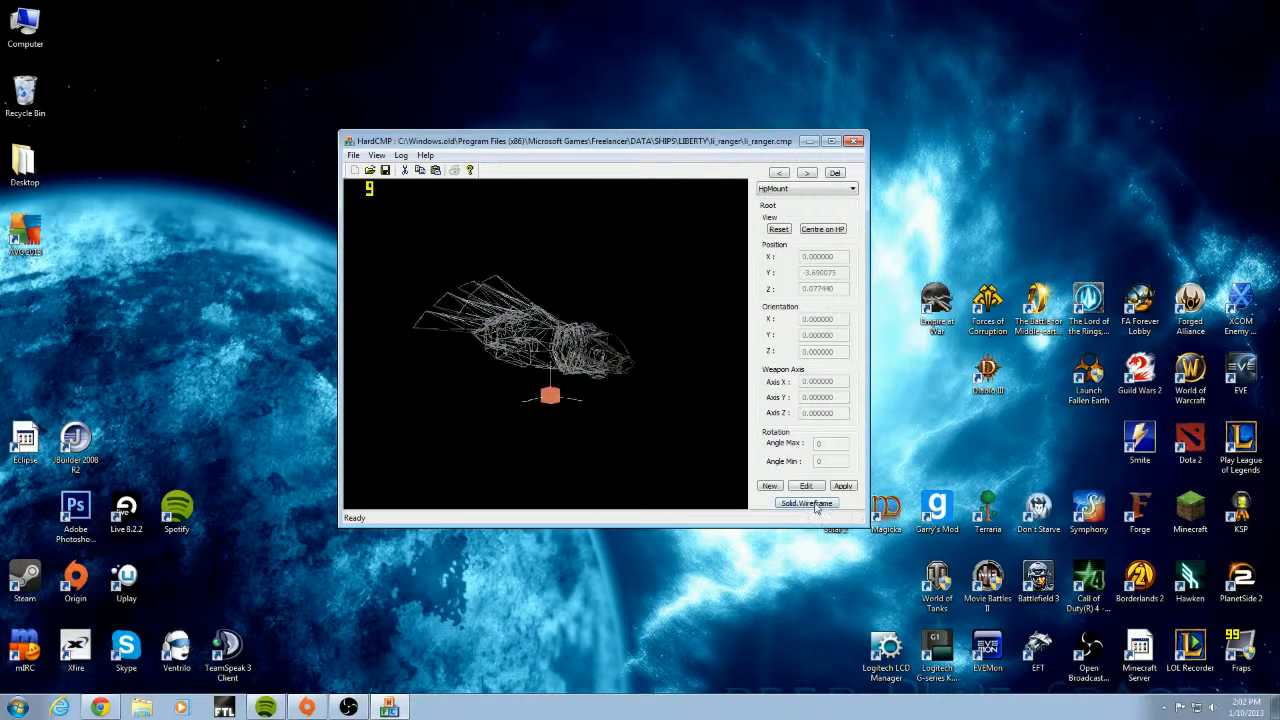
{"action": "left_click", "coordinate": [805, 503]}
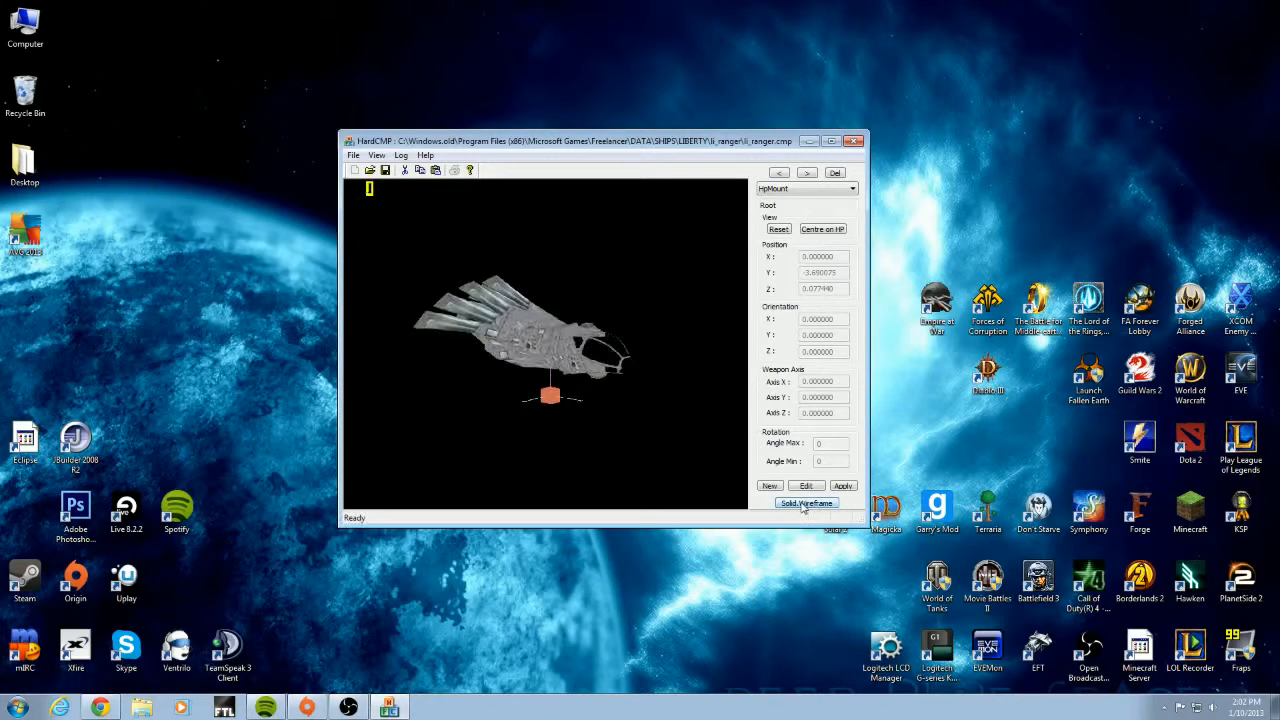
{"action": "left_click_drag", "start_coordinate": [686, 366], "coordinate": [727, 309]}
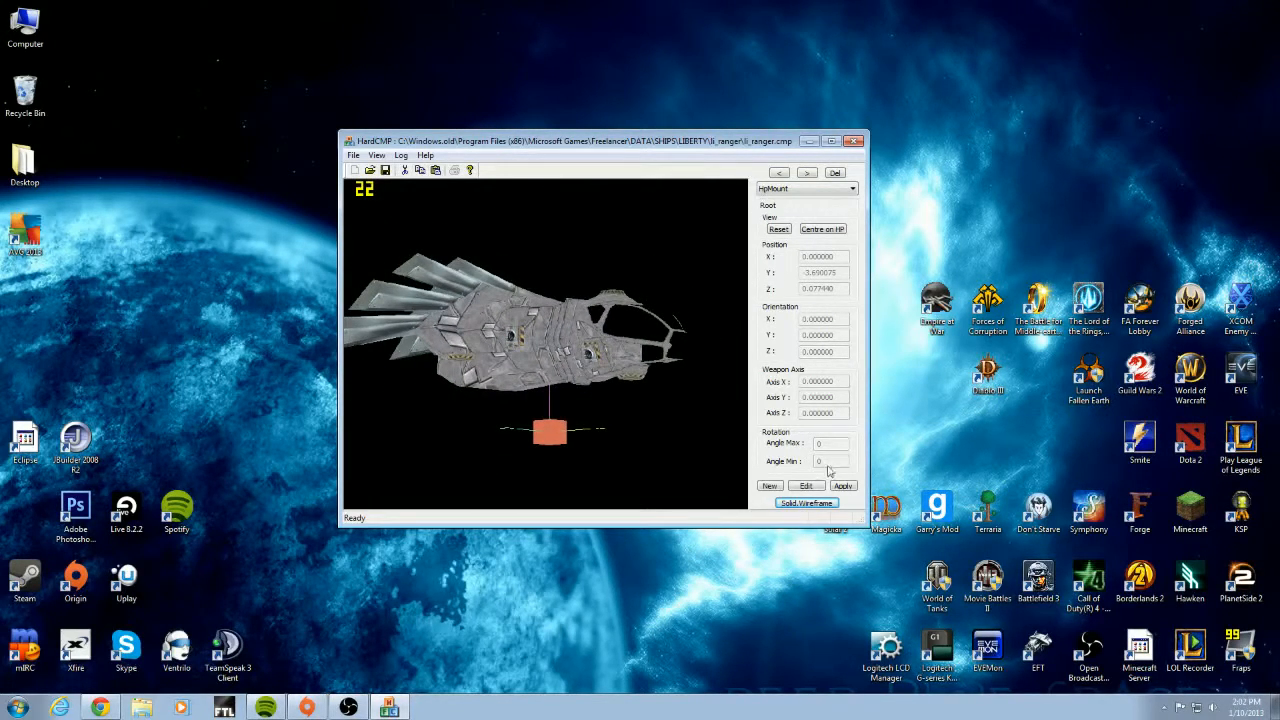
Start a new hardpoint and review the names available for the Fixed and Revolute types
{"action": "left_click", "coordinate": [770, 486]}
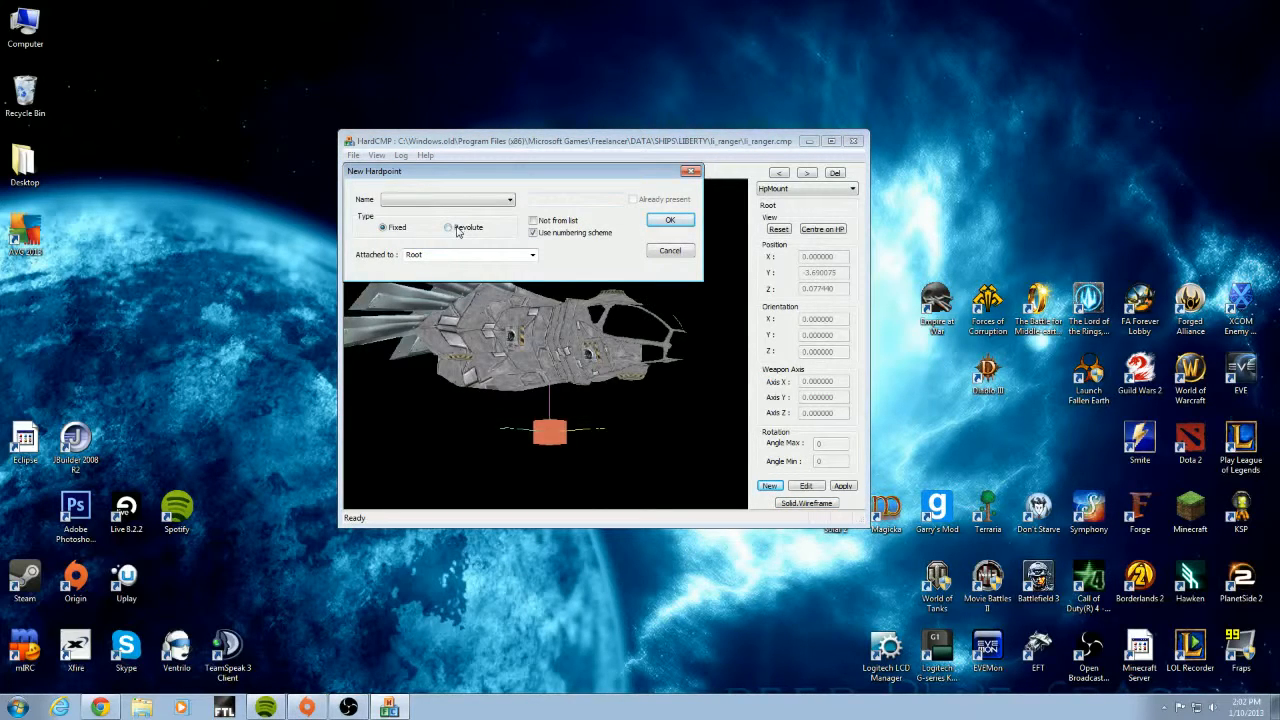
{"action": "left_click", "coordinate": [400, 229]}
{"action": "left_click", "coordinate": [713, 370]}
{"action": "left_click", "coordinate": [475, 204]}
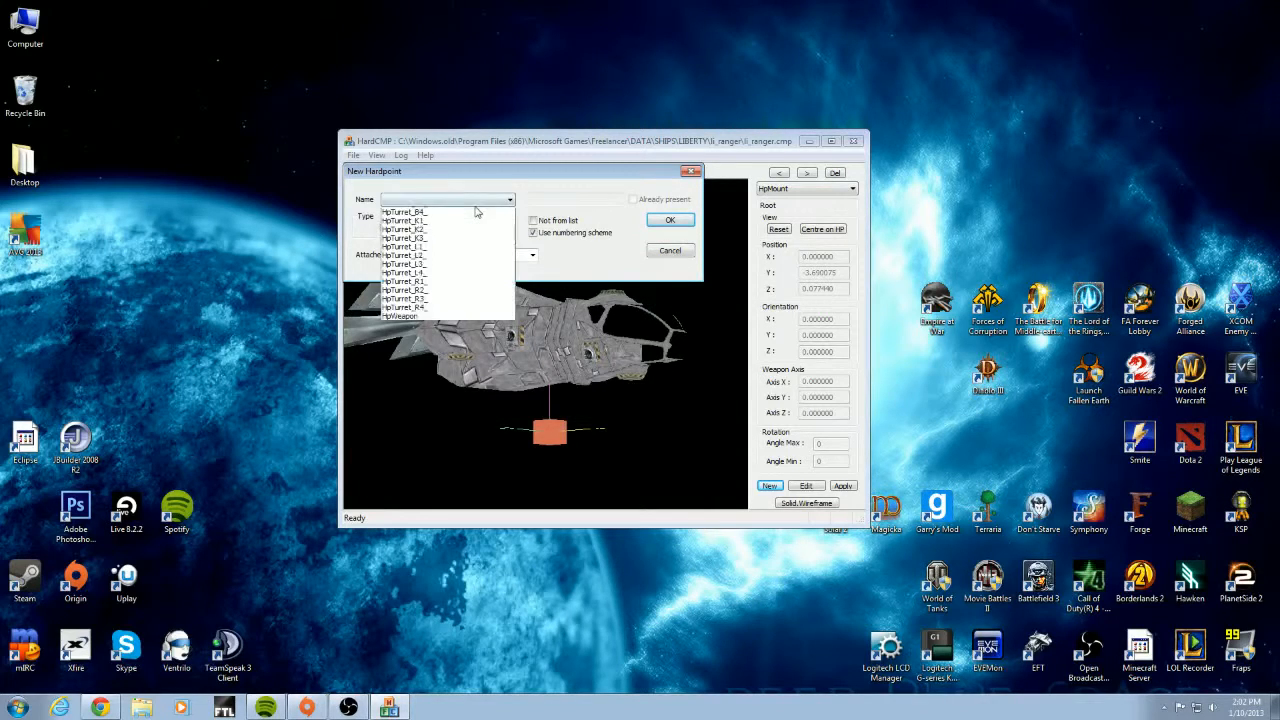
{"action": "left_click", "coordinate": [468, 203]}
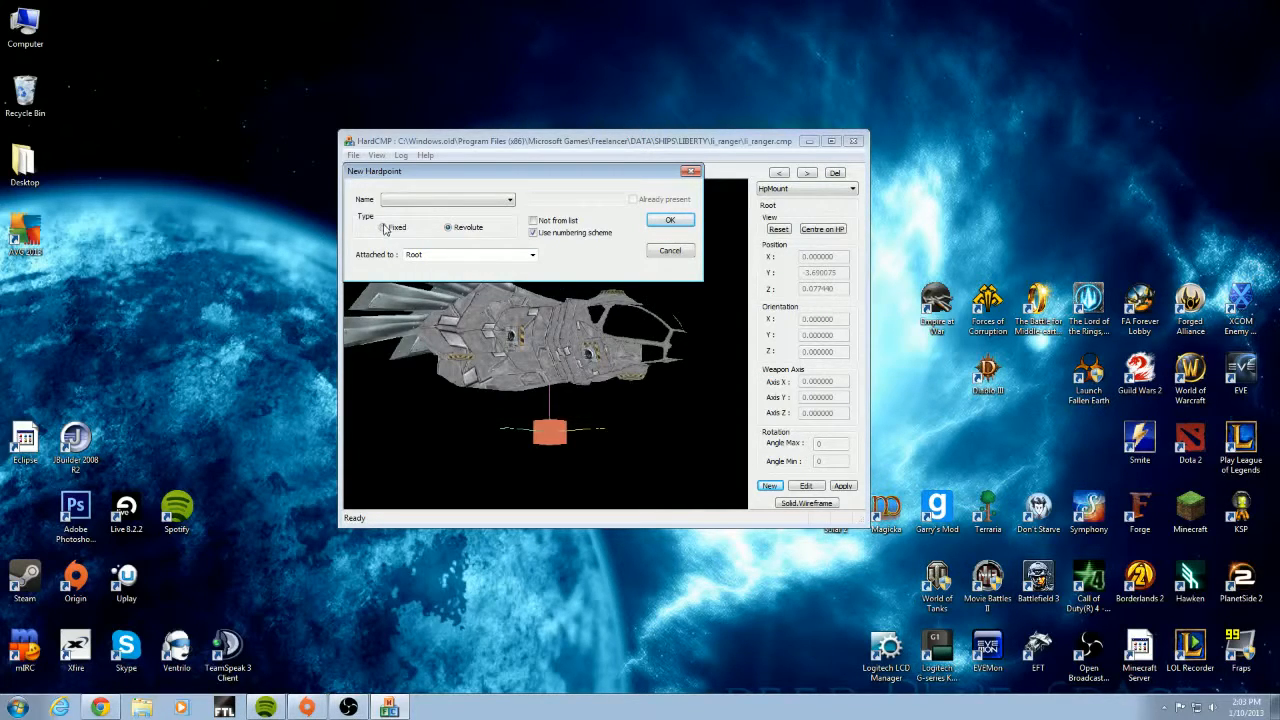
{"action": "left_click", "coordinate": [455, 201]}
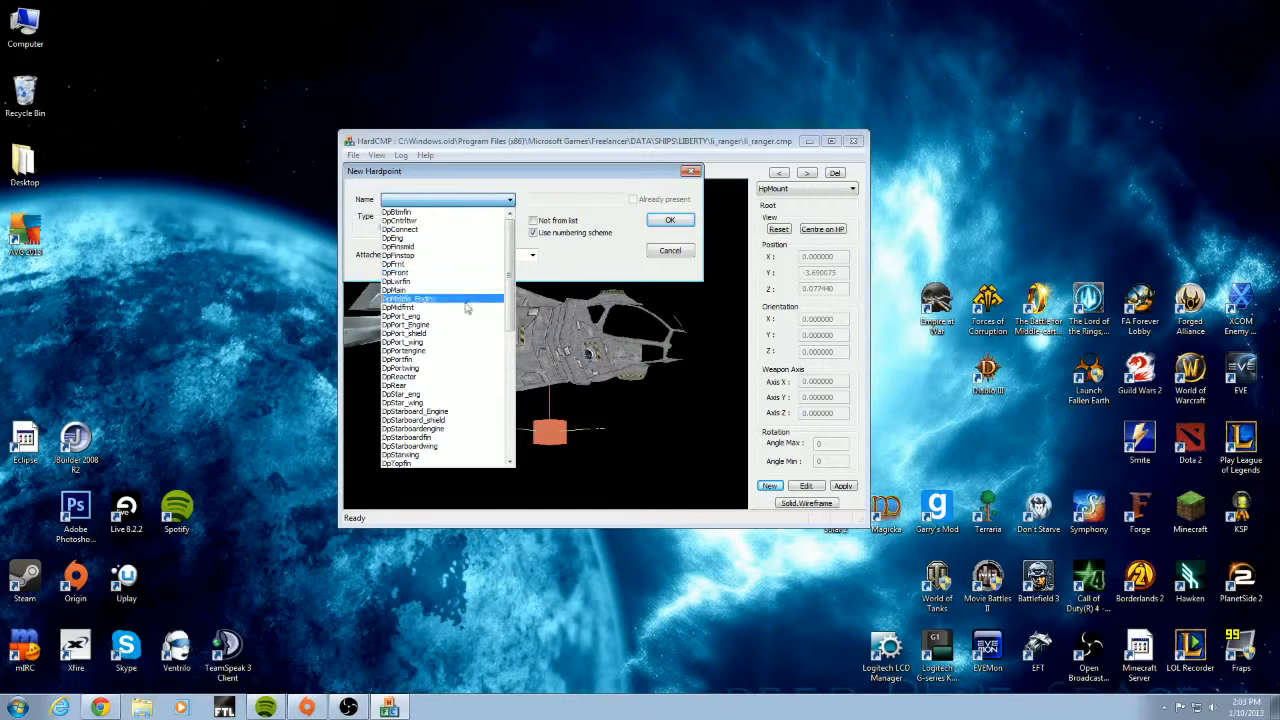
{"action": "left_click", "coordinate": [437, 201]}
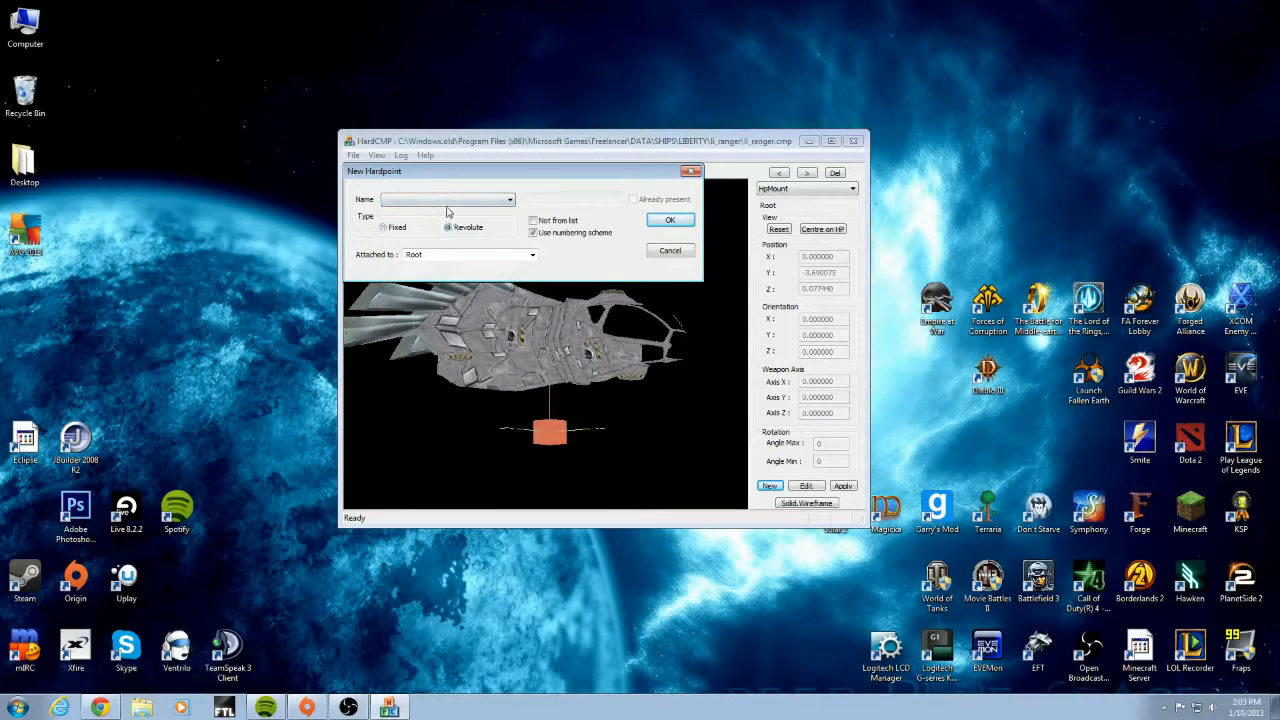
Create a Revolute hardpoint named HpWeapon attached to Root, with the numbering scheme in use
{"action": "left_click", "coordinate": [445, 202]}
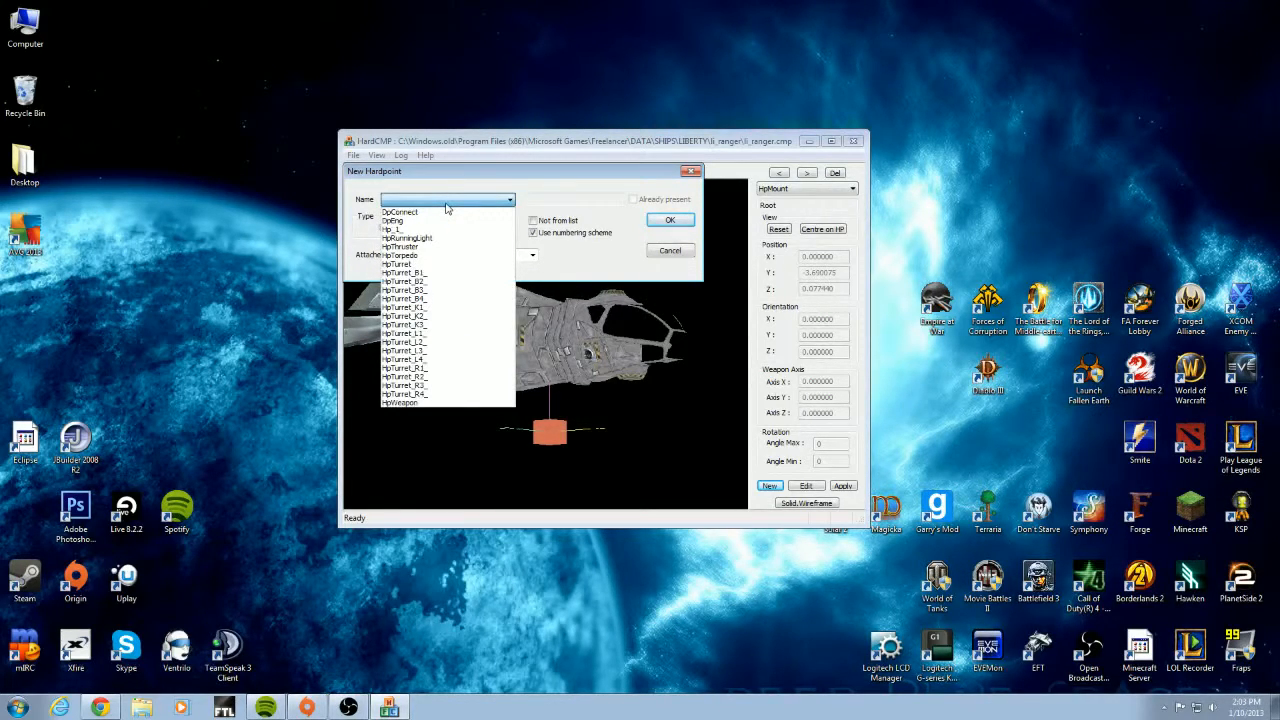
{"action": "left_click", "coordinate": [415, 404]}
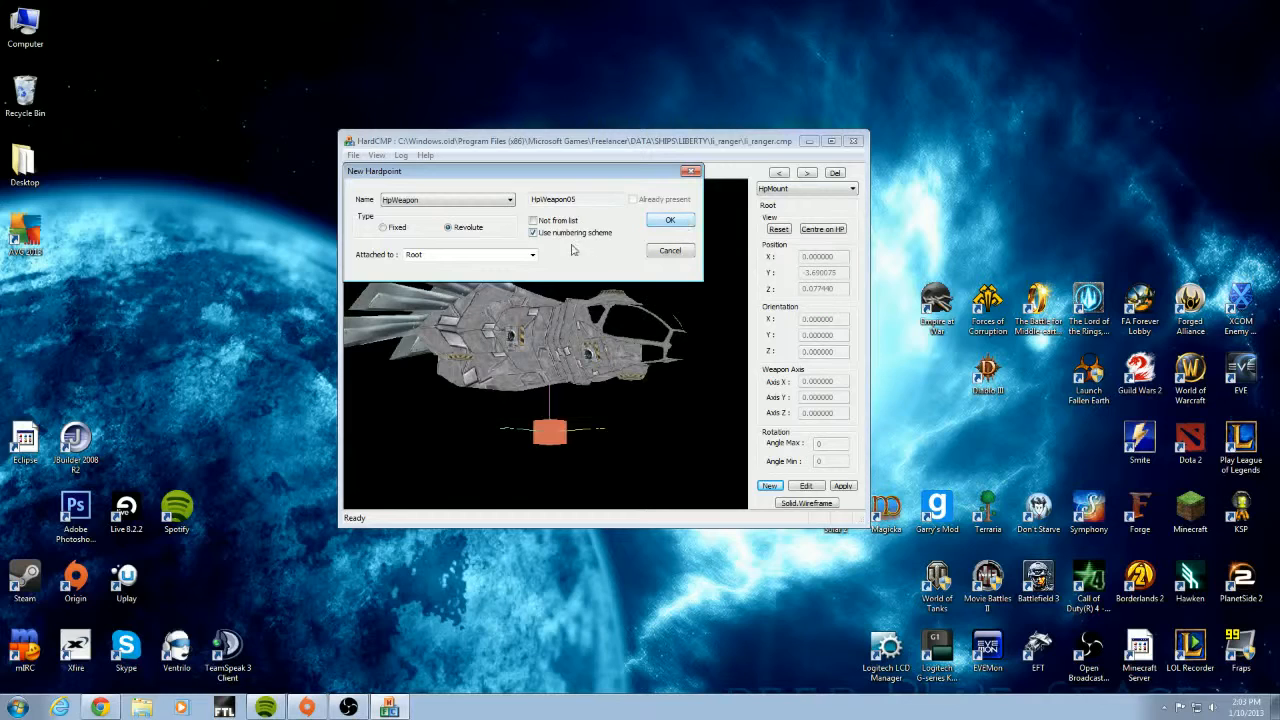
{"action": "left_click", "coordinate": [533, 255]}
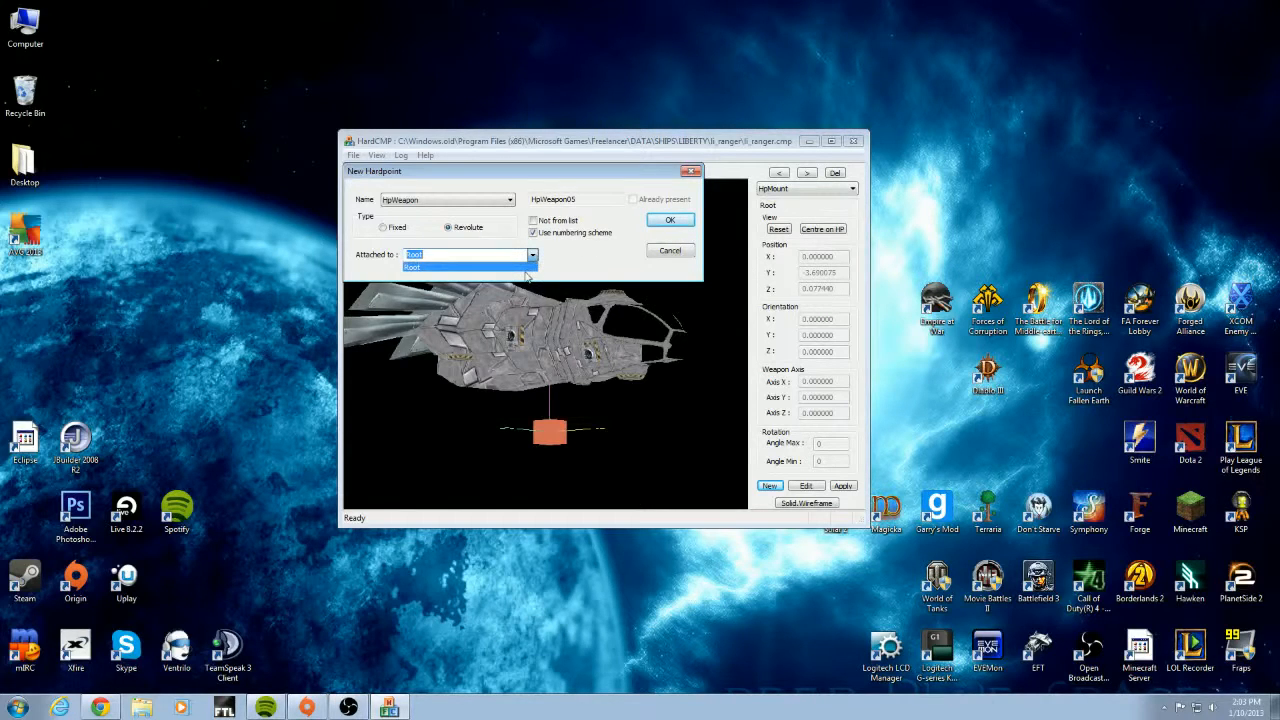
{"action": "left_click", "coordinate": [527, 272]}
{"action": "left_click", "coordinate": [533, 256]}
{"action": "left_click", "coordinate": [520, 268]}
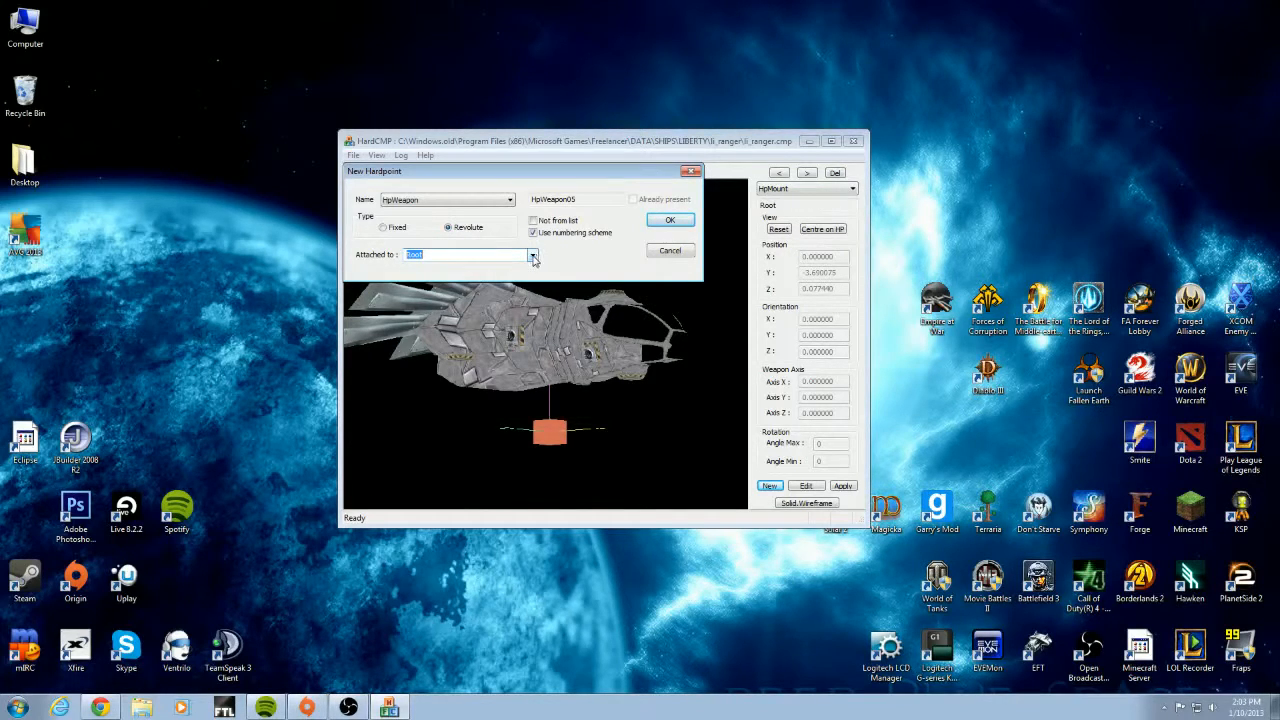
{"action": "left_click", "coordinate": [469, 255]}
{"action": "left_click", "coordinate": [533, 256]}
{"action": "left_click", "coordinate": [534, 262]}
{"action": "left_click", "coordinate": [670, 221]}
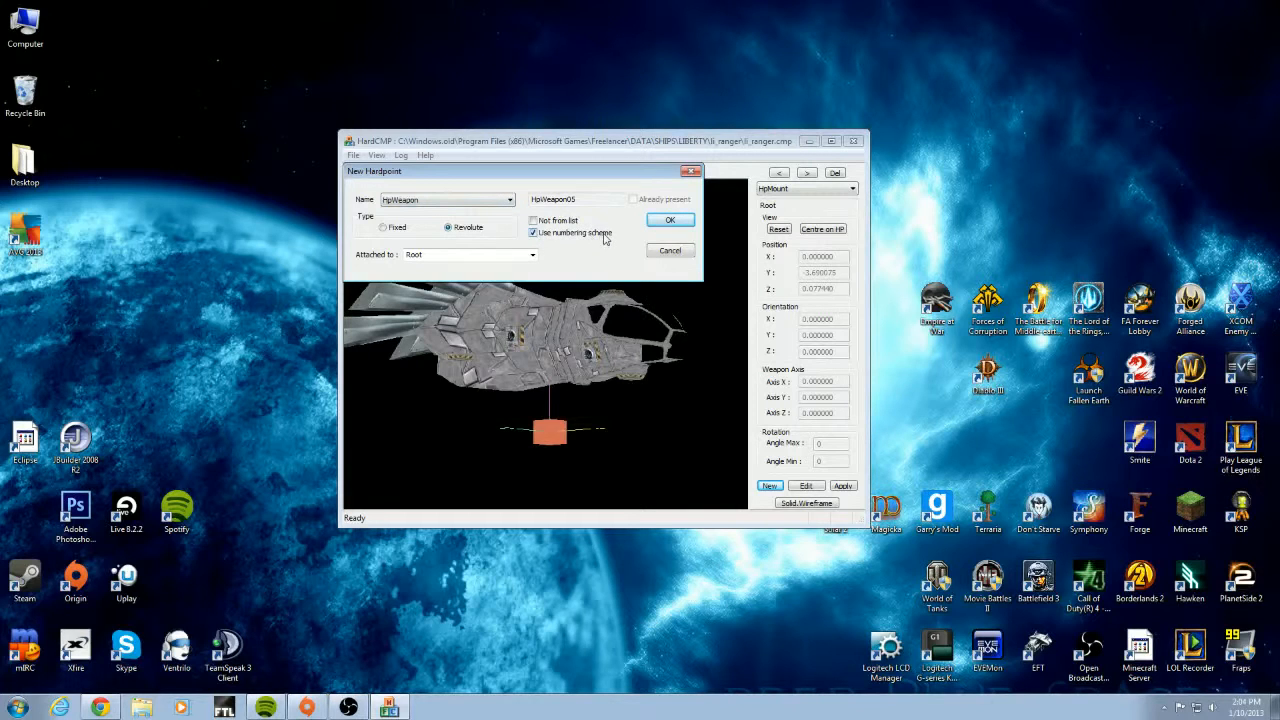
{"action": "left_click", "coordinate": [670, 220]}
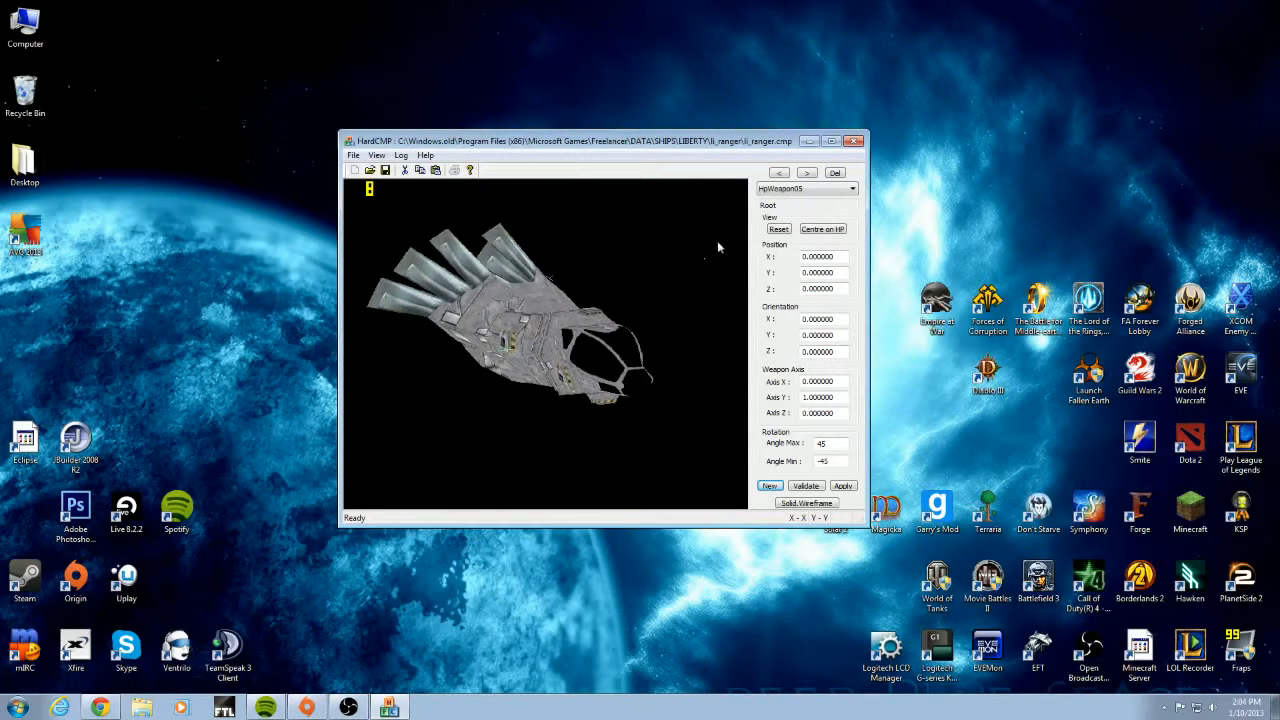
Set the new weapon hardpoint's X position to 2 and apply it to the ship
{"action": "left_click", "coordinate": [807, 256]}
{"action": "left_click_drag", "start_coordinate": [809, 381], "coordinate": [841, 379]}
{"action": "left_click", "coordinate": [824, 381]}
{"action": "double_click", "coordinate": [843, 256]}
{"action": "left_click", "coordinate": [803, 256]}
{"action": "left_click", "coordinate": [843, 485]}
{"action": "left_click_drag", "start_coordinate": [679, 371], "coordinate": [414, 369]}
{"action": "left_click_drag", "start_coordinate": [668, 325], "coordinate": [645, 343]}
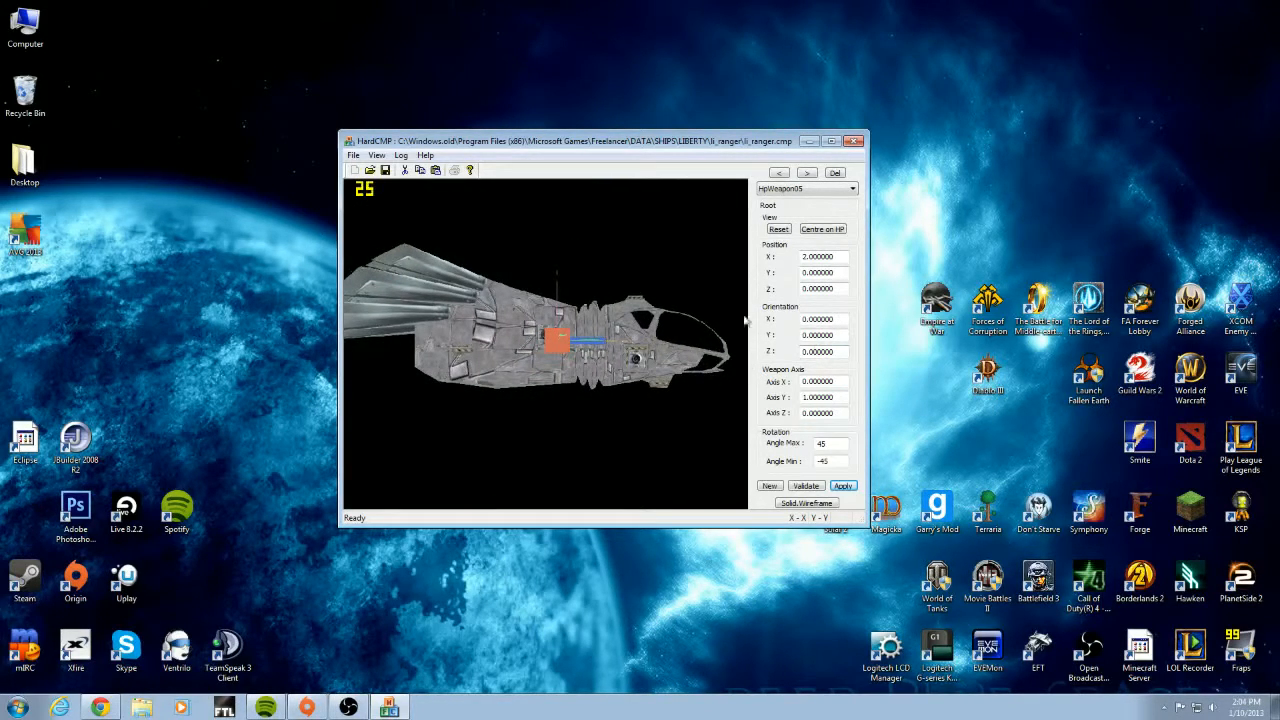
Set the weapon hardpoint's Y and Z positions to 2 and apply them
{"action": "left_click_drag", "start_coordinate": [745, 320], "coordinate": [490, 348]}
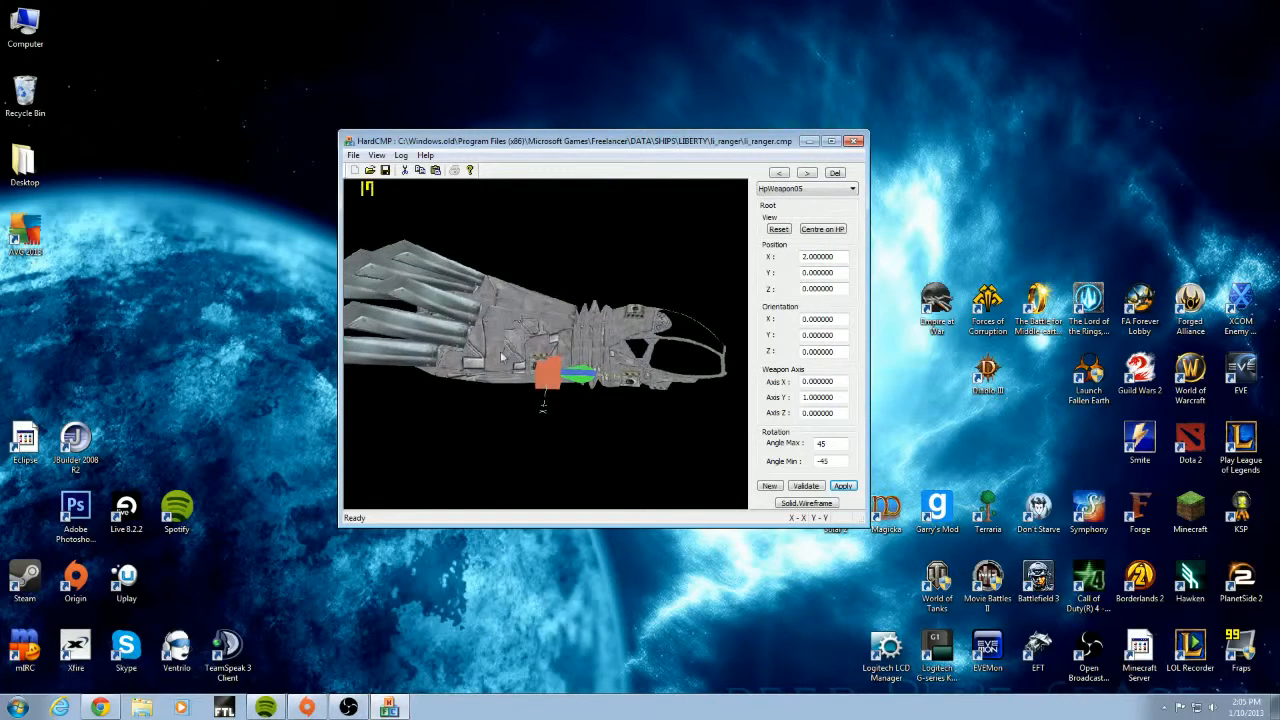
{"action": "left_click_drag", "start_coordinate": [502, 358], "coordinate": [559, 338]}
{"action": "left_click_drag", "start_coordinate": [687, 304], "coordinate": [706, 314]}
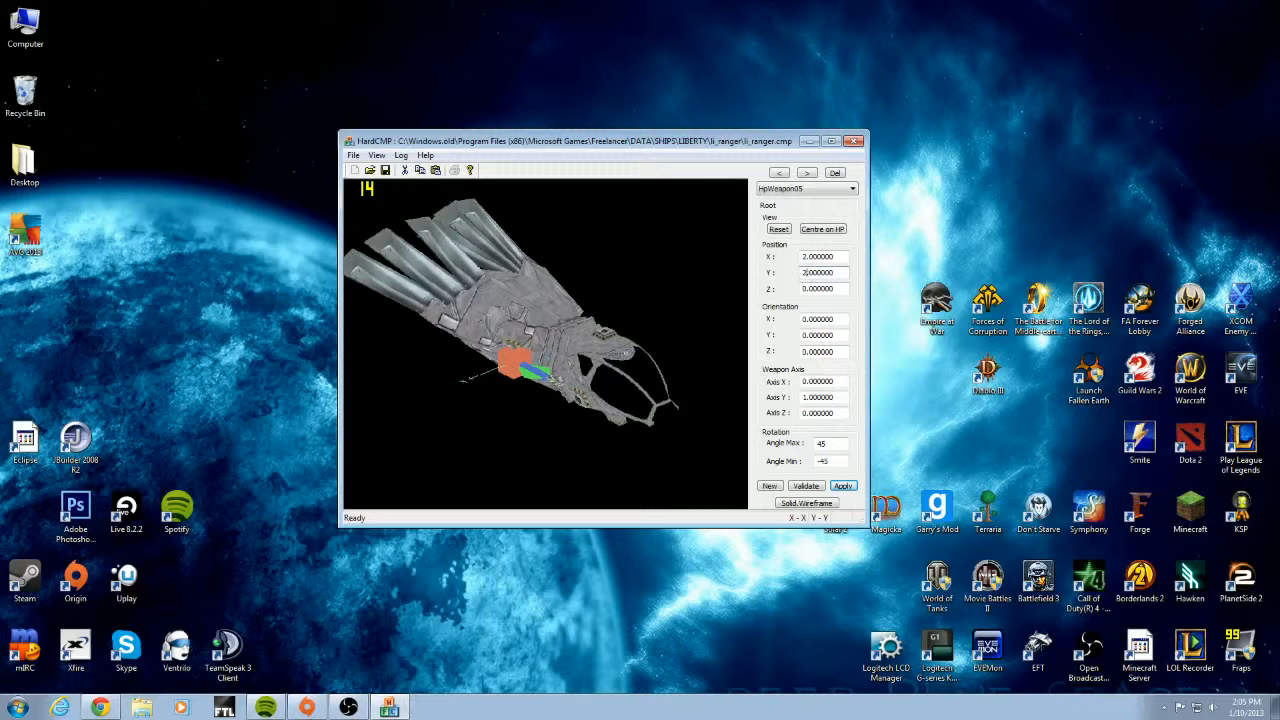
{"action": "left_click_drag", "start_coordinate": [634, 350], "coordinate": [728, 318]}
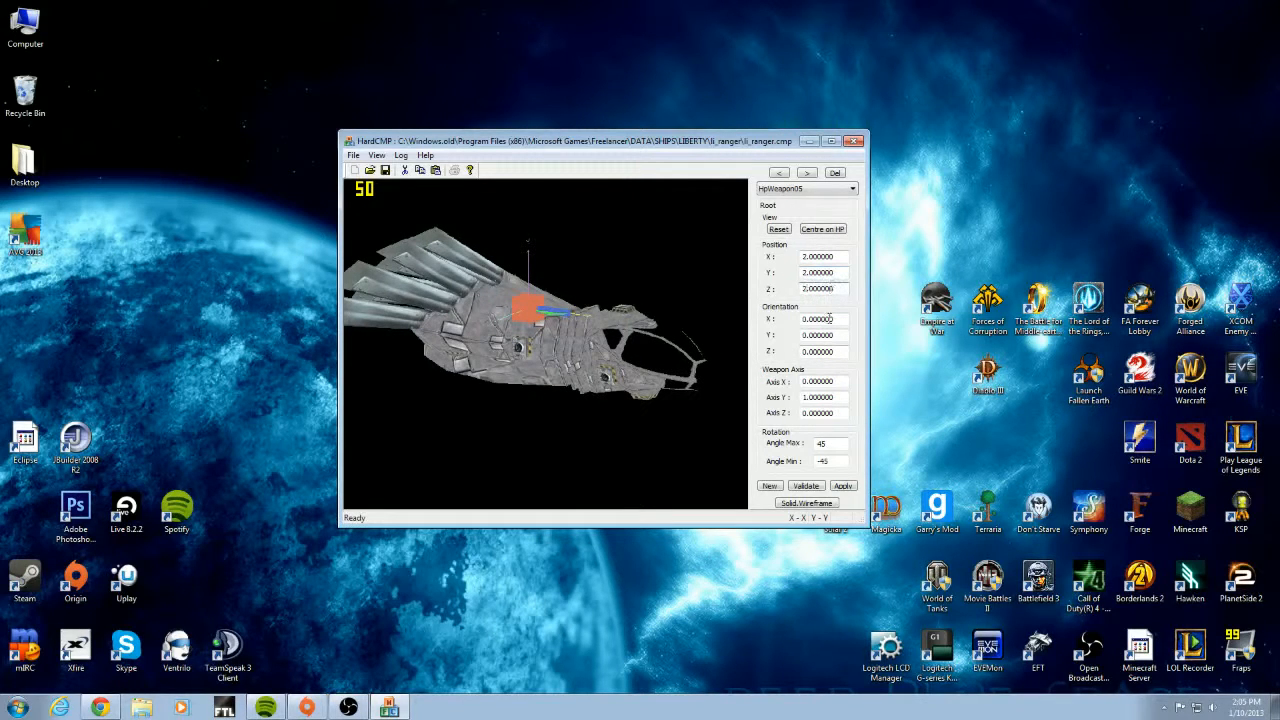
{"action": "left_click", "coordinate": [850, 488]}
Set the weapon hardpoint's X orientation to 45 and apply it
{"action": "mouse_move", "coordinate": [605, 349]}
{"action": "left_mouse_down"}
{"action": "mouse_move", "coordinate": [575, 360]}
{"action": "mouse_move", "coordinate": [521, 320]}
{"action": "mouse_move", "coordinate": [560, 316]}
{"action": "mouse_move", "coordinate": [488, 306]}
{"action": "left_mouse_up"}
{"action": "left_click_drag", "start_coordinate": [539, 344], "coordinate": [497, 337]}
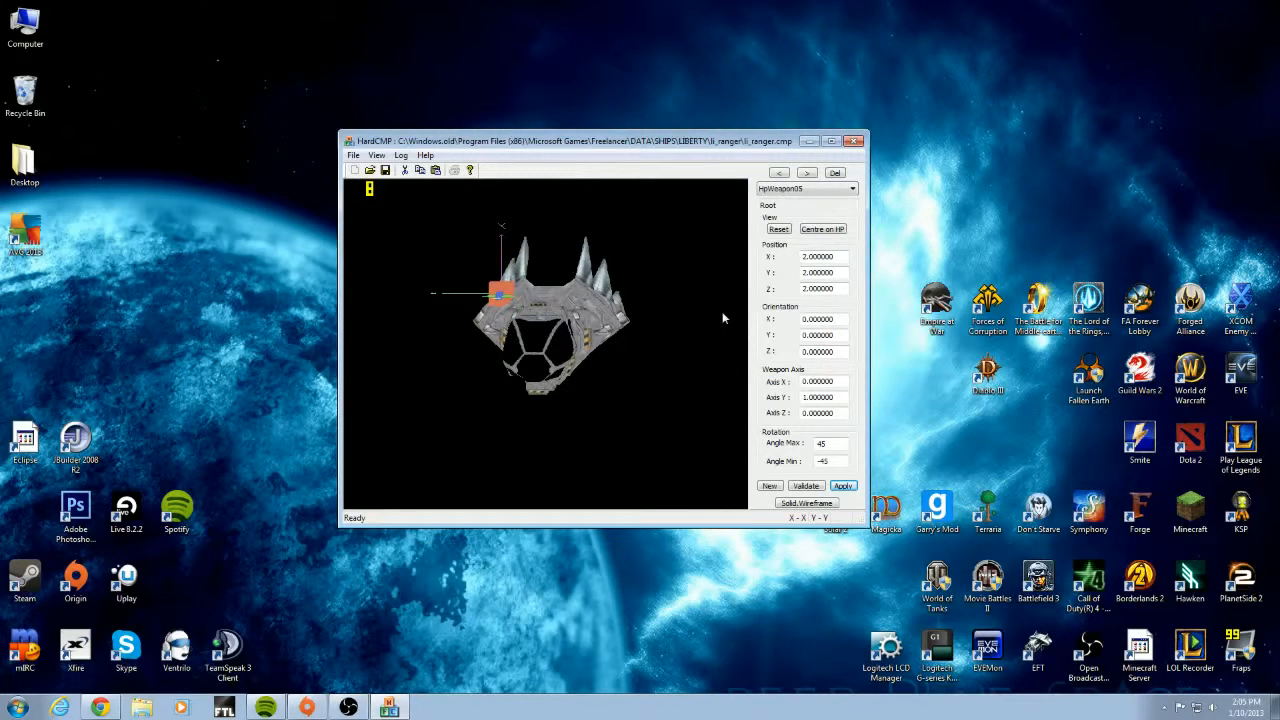
{"action": "left_click", "coordinate": [804, 319]}
{"action": "type", "text": "45"}
{"action": "left_click", "coordinate": [843, 486]}
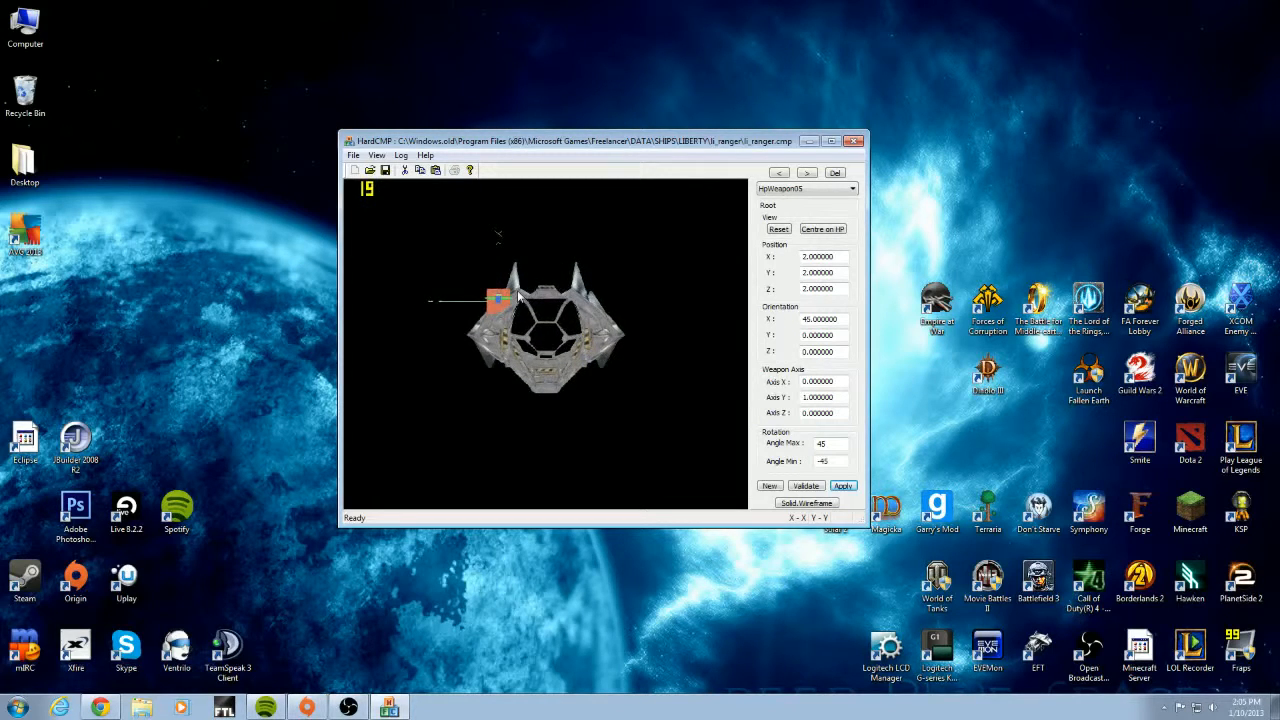
Check the hardpoint's orientation against the hull from the front, top and side, reapplying the 45 X orientation
{"action": "left_click_drag", "start_coordinate": [570, 374], "coordinate": [491, 368]}
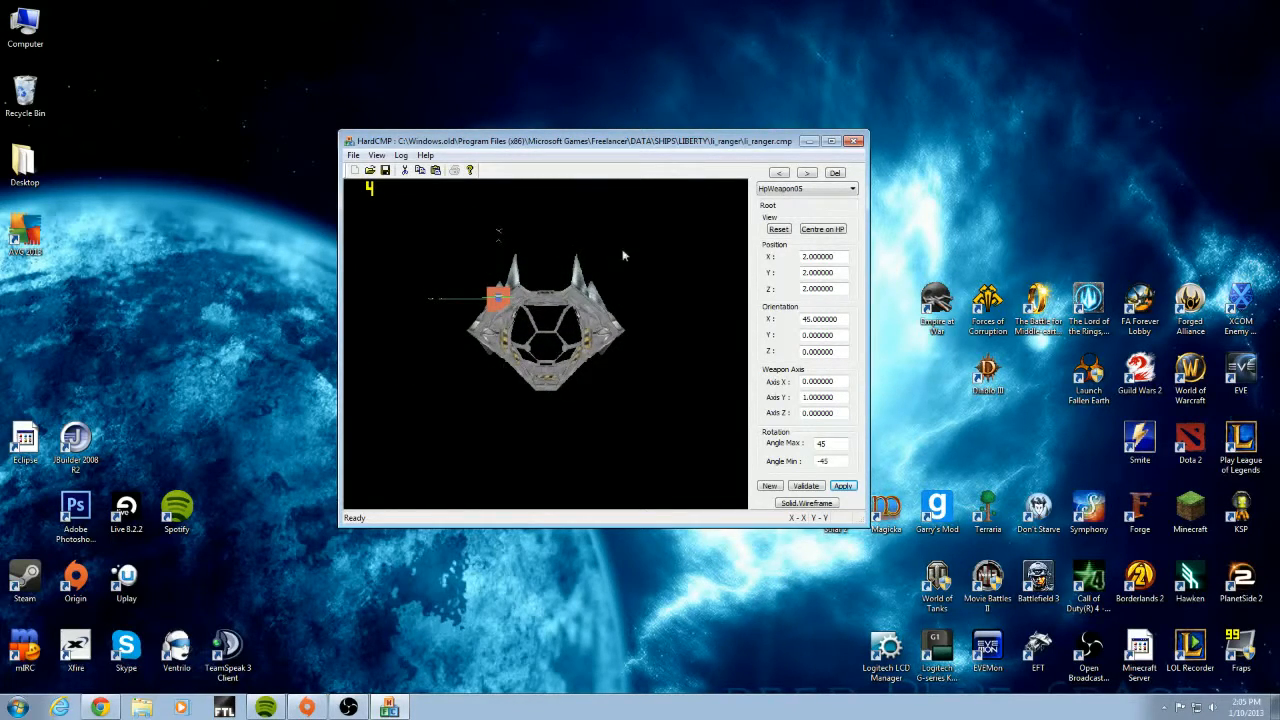
{"action": "left_click_drag", "start_coordinate": [714, 332], "coordinate": [570, 358]}
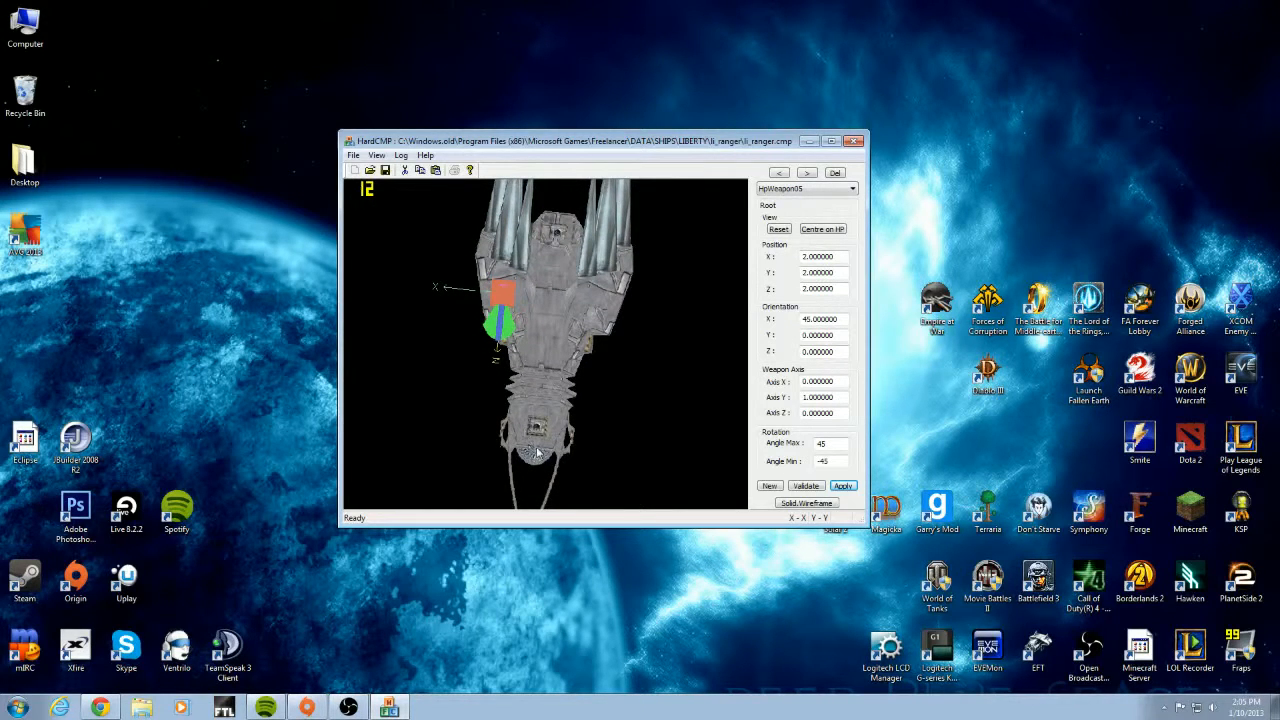
{"action": "left_click_drag", "start_coordinate": [507, 438], "coordinate": [573, 388]}
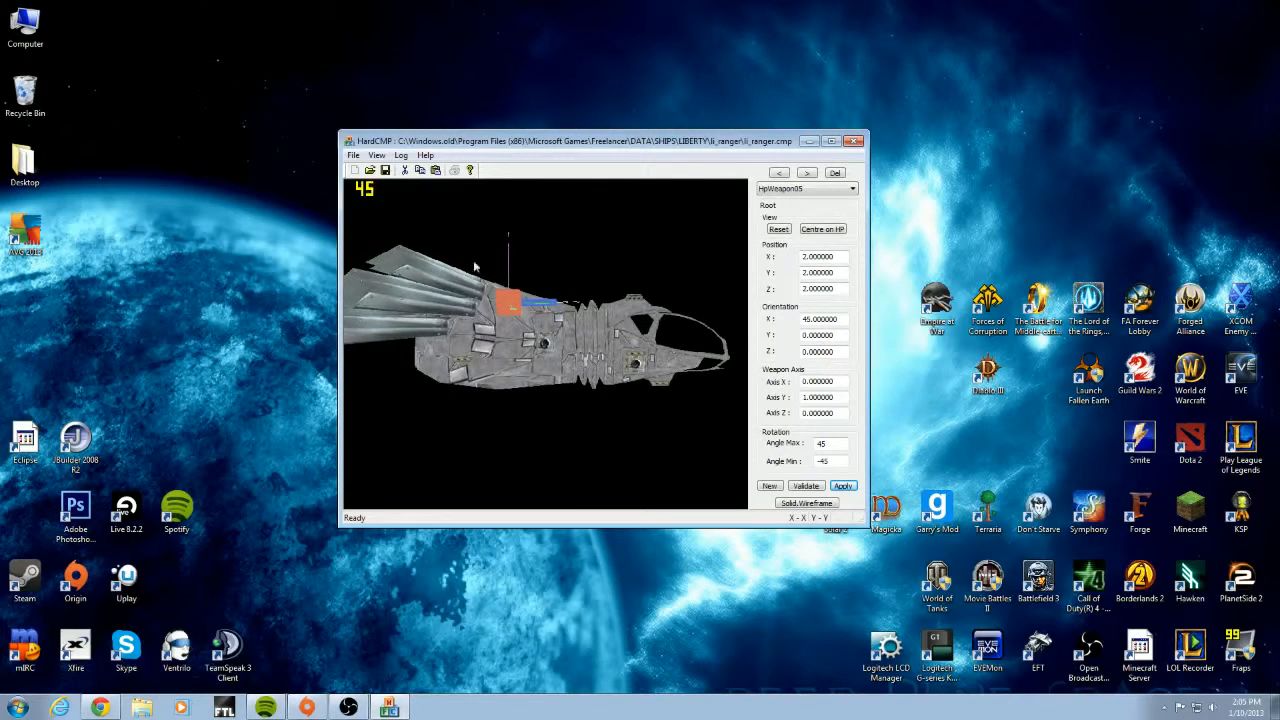
{"action": "left_click_drag", "start_coordinate": [631, 326], "coordinate": [562, 335]}
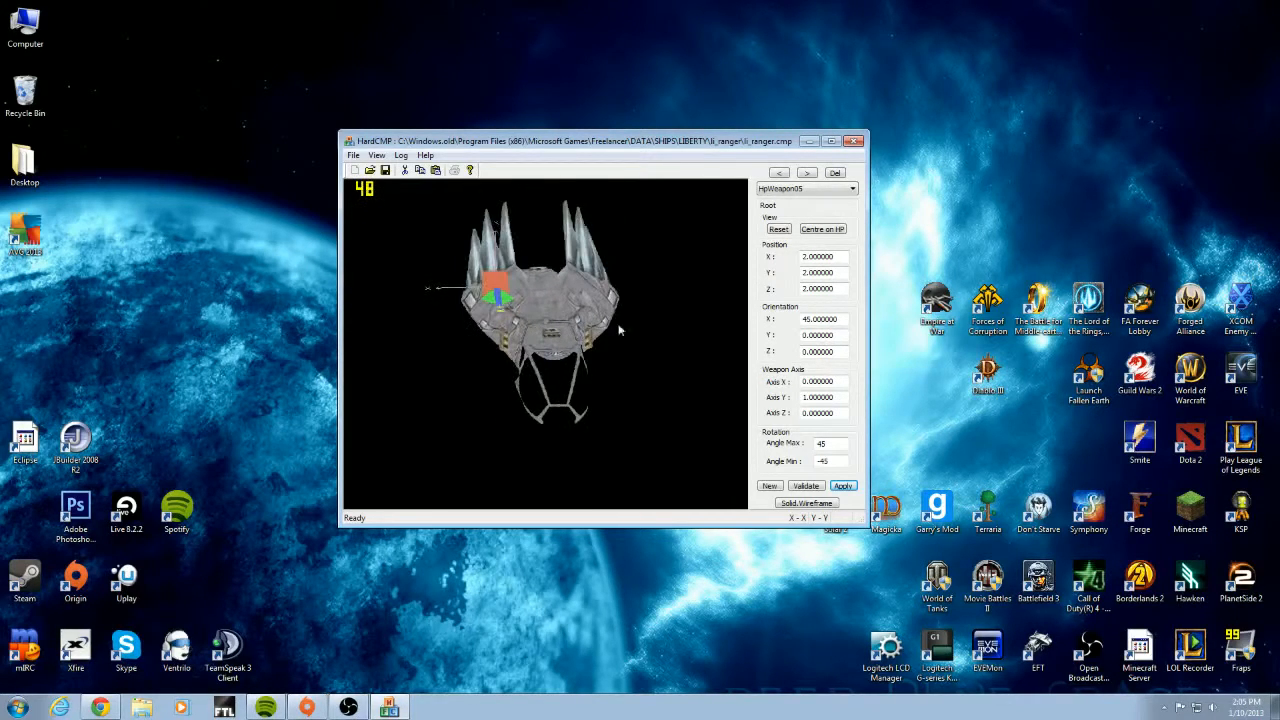
{"action": "left_click", "coordinate": [843, 486]}
{"action": "left_click_drag", "start_coordinate": [656, 384], "coordinate": [650, 362]}
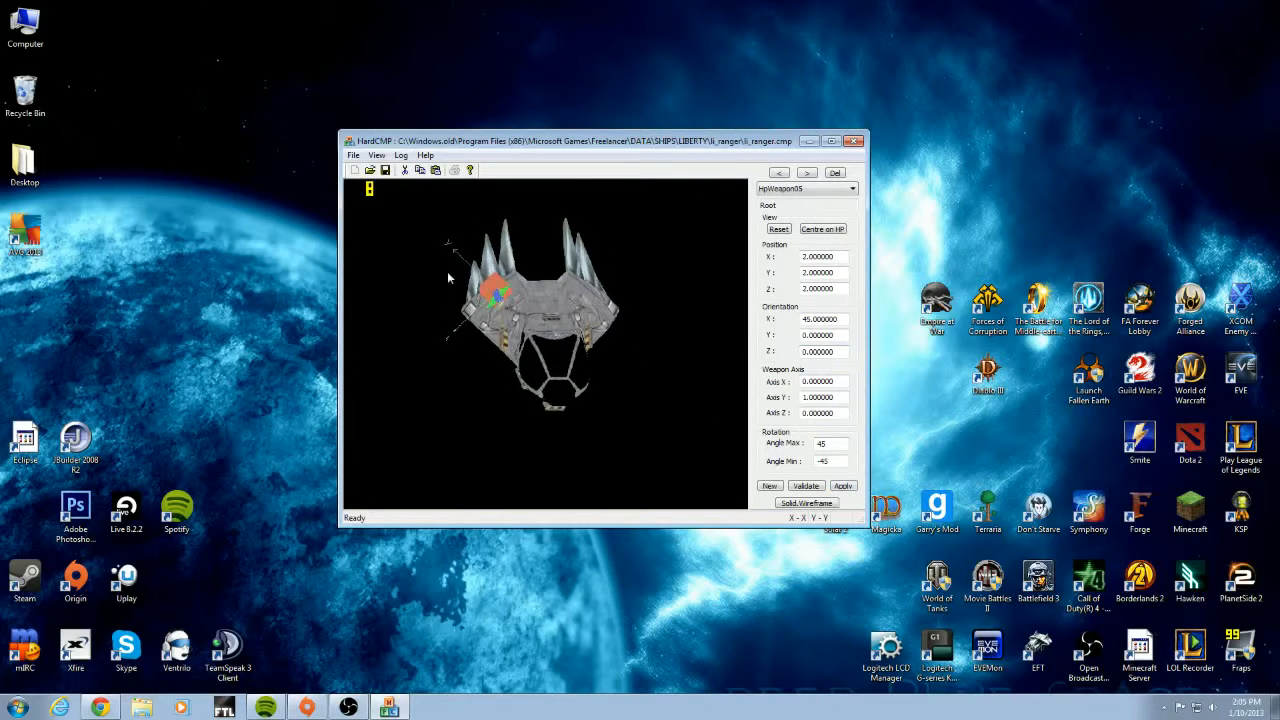
{"action": "mouse_move", "coordinate": [541, 410]}
{"action": "left_mouse_down"}
{"action": "mouse_move", "coordinate": [588, 414]}
{"action": "mouse_move", "coordinate": [523, 408]}
{"action": "mouse_move", "coordinate": [545, 415]}
{"action": "left_mouse_up"}
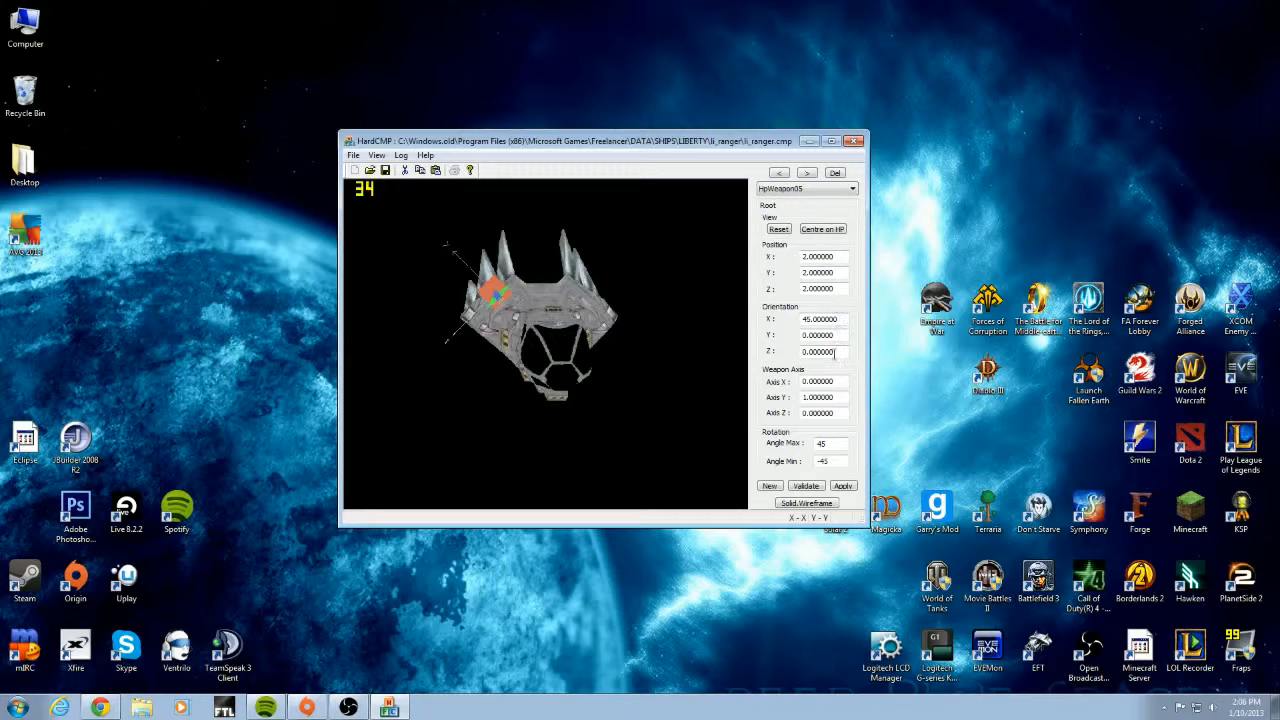
{"action": "left_click_drag", "start_coordinate": [592, 324], "coordinate": [467, 316]}
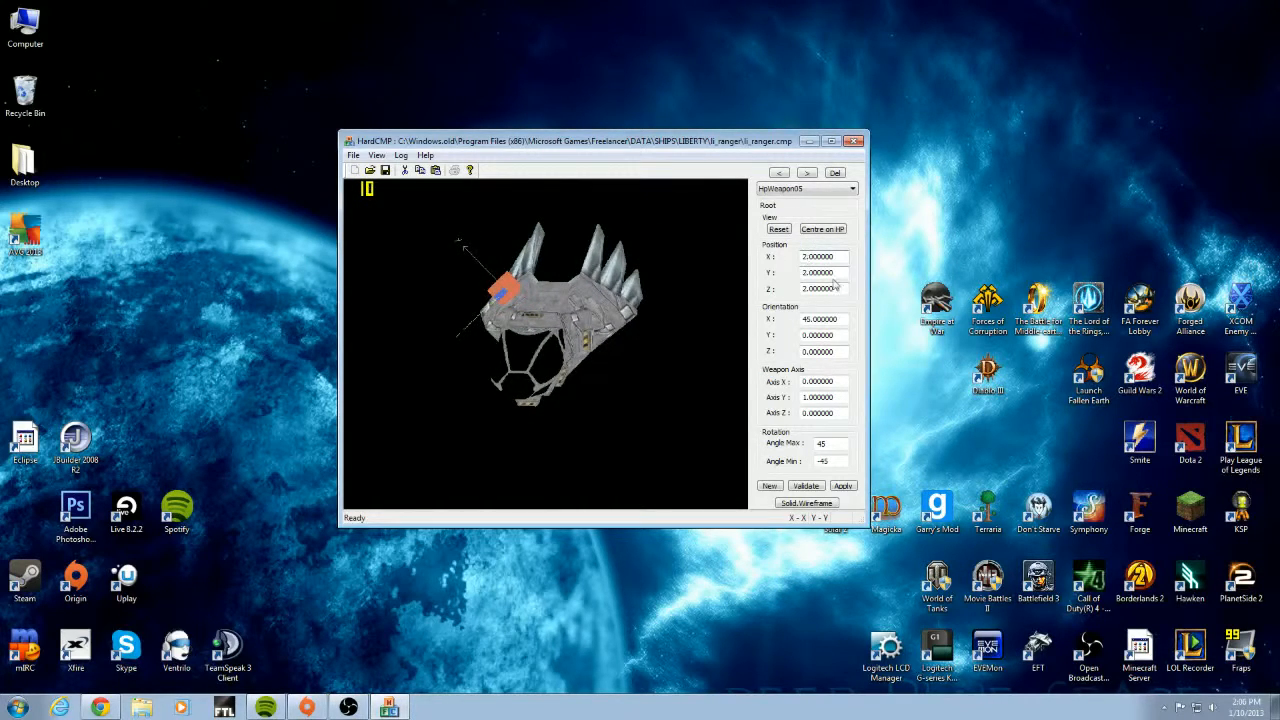
Lower the weapon hardpoint onto the hull by setting its Y position to 1.7, and apply it
{"action": "left_click", "coordinate": [803, 272]}
{"action": "key", "text": "BackSpace"}
{"action": "type", "text": "1"}
{"action": "key", "text": "Right"}
{"action": "key", "text": "Right"}
{"action": "key", "text": "BackSpace"}
{"action": "type", "text": "7"}
{"action": "left_click", "coordinate": [844, 487]}
{"action": "mouse_move", "coordinate": [660, 399]}
{"action": "left_mouse_down"}
{"action": "mouse_move", "coordinate": [651, 383]}
{"action": "mouse_move", "coordinate": [666, 380]}
{"action": "mouse_move", "coordinate": [640, 384]}
{"action": "mouse_move", "coordinate": [669, 392]}
{"action": "left_mouse_up"}
{"action": "left_click_drag", "start_coordinate": [668, 386], "coordinate": [670, 382]}
{"action": "left_click_drag", "start_coordinate": [682, 230], "coordinate": [681, 328]}
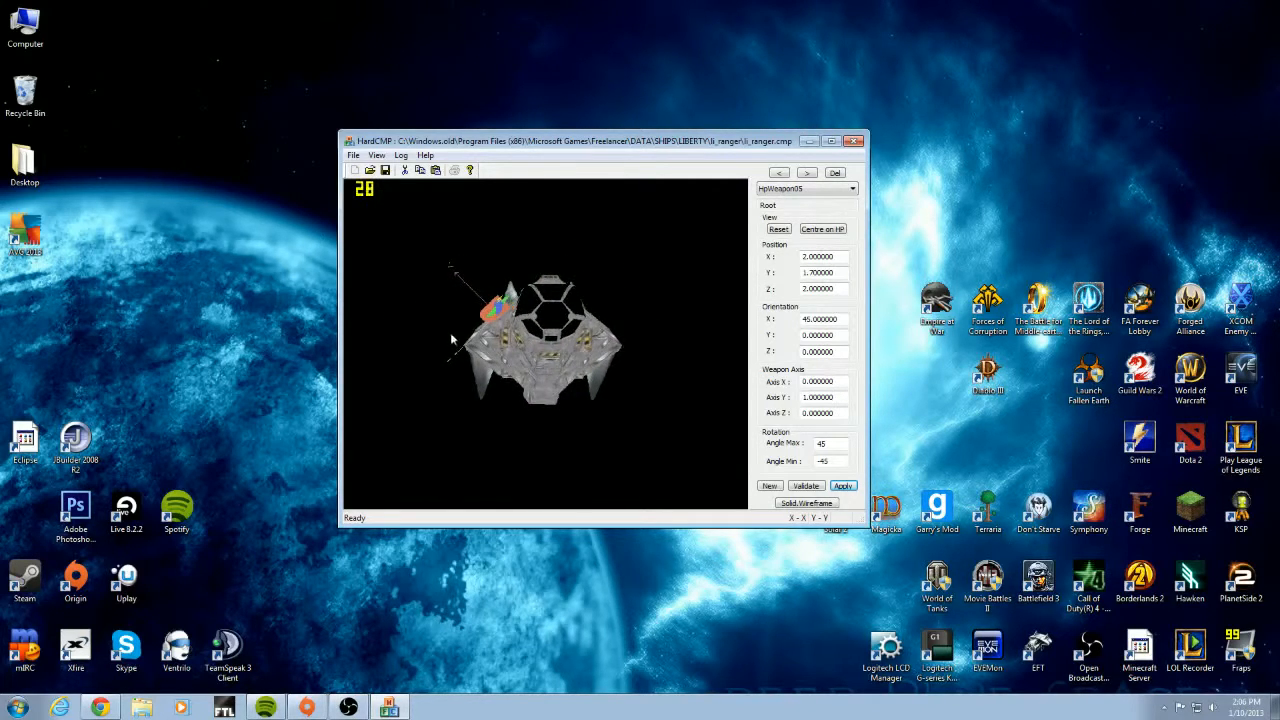
Validate the weapon hardpoint's settings and check its placement on the hull
{"action": "left_click_drag", "start_coordinate": [451, 340], "coordinate": [529, 364]}
{"action": "left_click", "coordinate": [817, 489]}
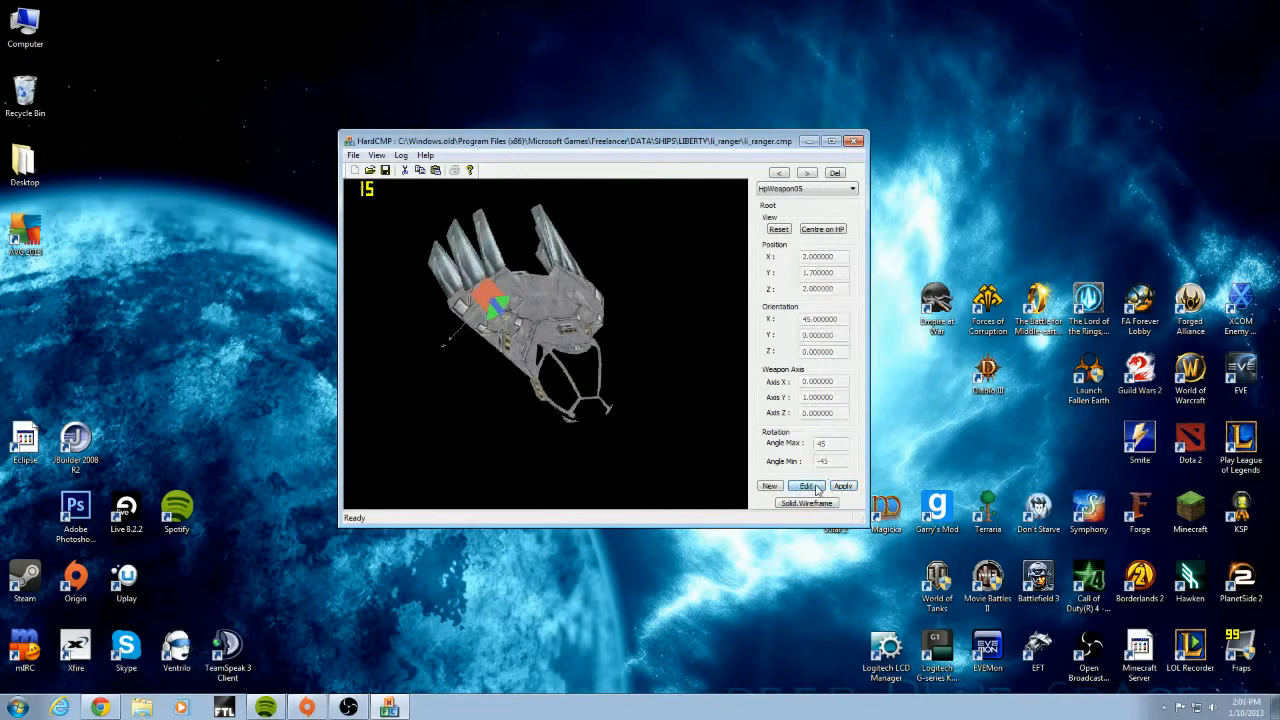
{"action": "left_click_drag", "start_coordinate": [606, 366], "coordinate": [612, 368]}
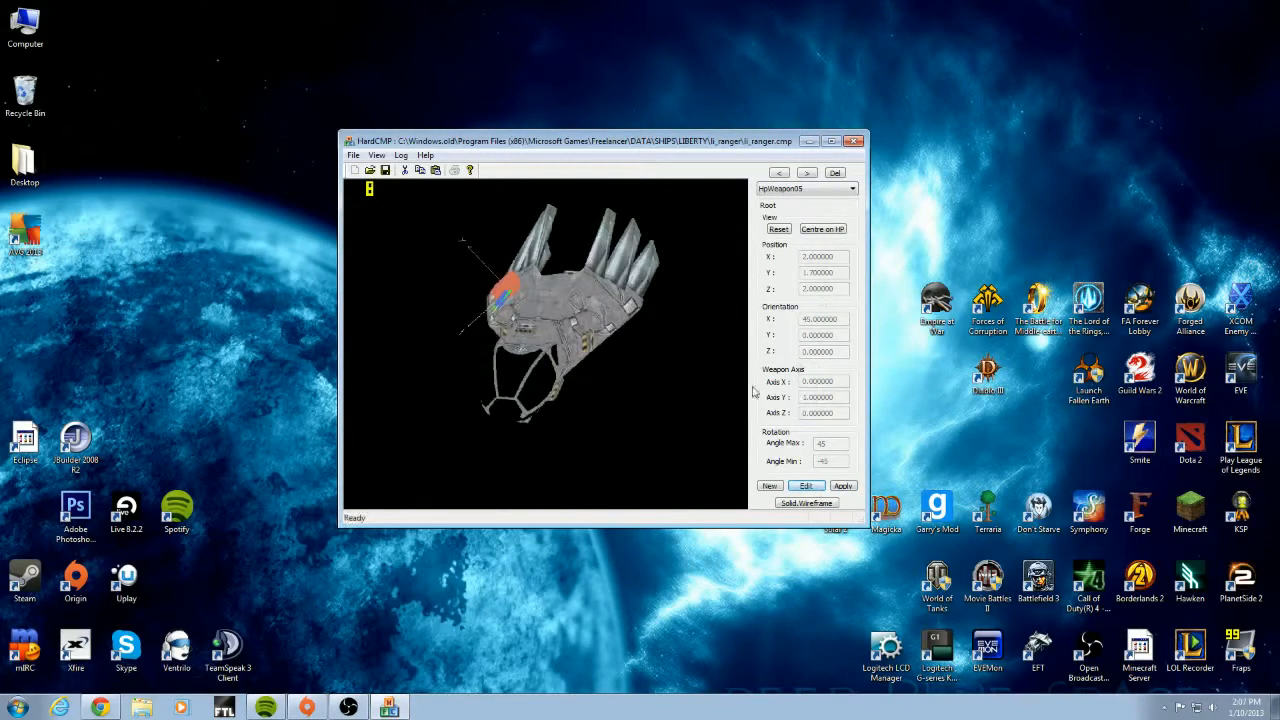
Create a second revolute HpWeapon hardpoint attached to Root using the numbering scheme, and validate it
{"action": "left_click_drag", "start_coordinate": [753, 388], "coordinate": [734, 385]}
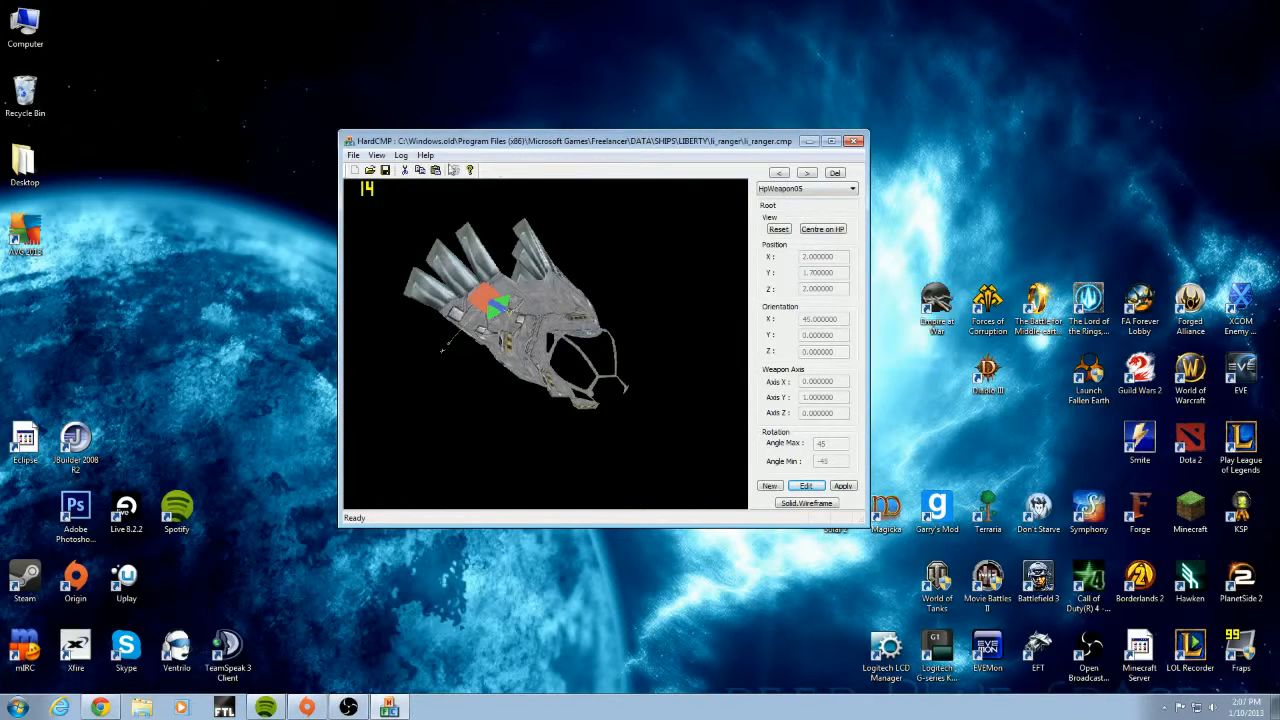
{"action": "left_click", "coordinate": [855, 190]}
{"action": "left_click", "coordinate": [855, 190]}
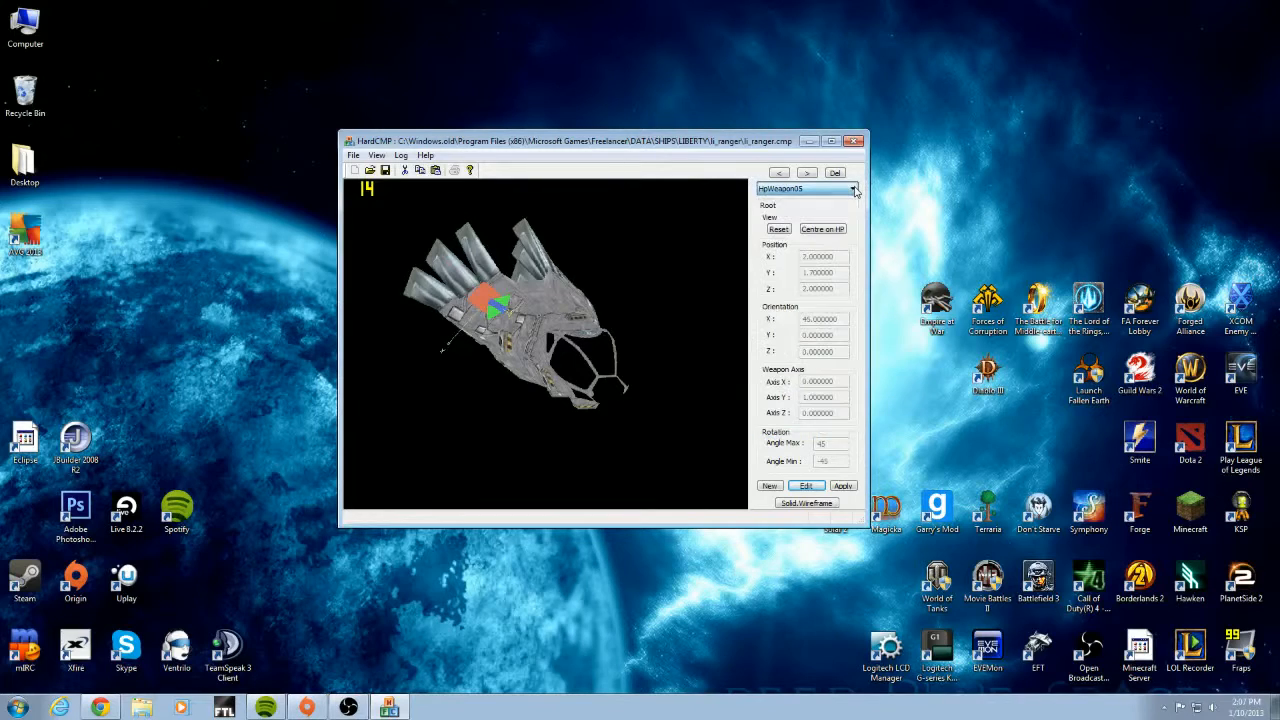
{"action": "left_click", "coordinate": [770, 486]}
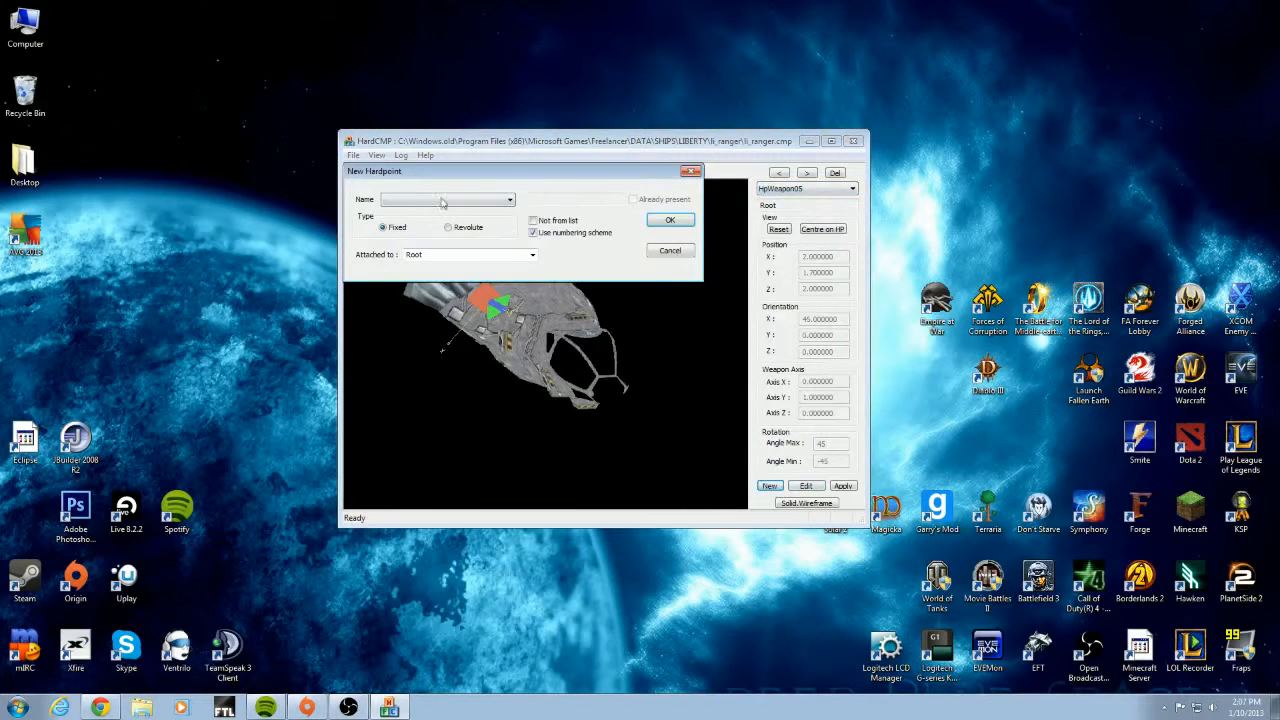
{"action": "left_click", "coordinate": [475, 197]}
{"action": "left_click", "coordinate": [475, 197]}
{"action": "left_click", "coordinate": [459, 234]}
{"action": "left_click", "coordinate": [468, 199]}
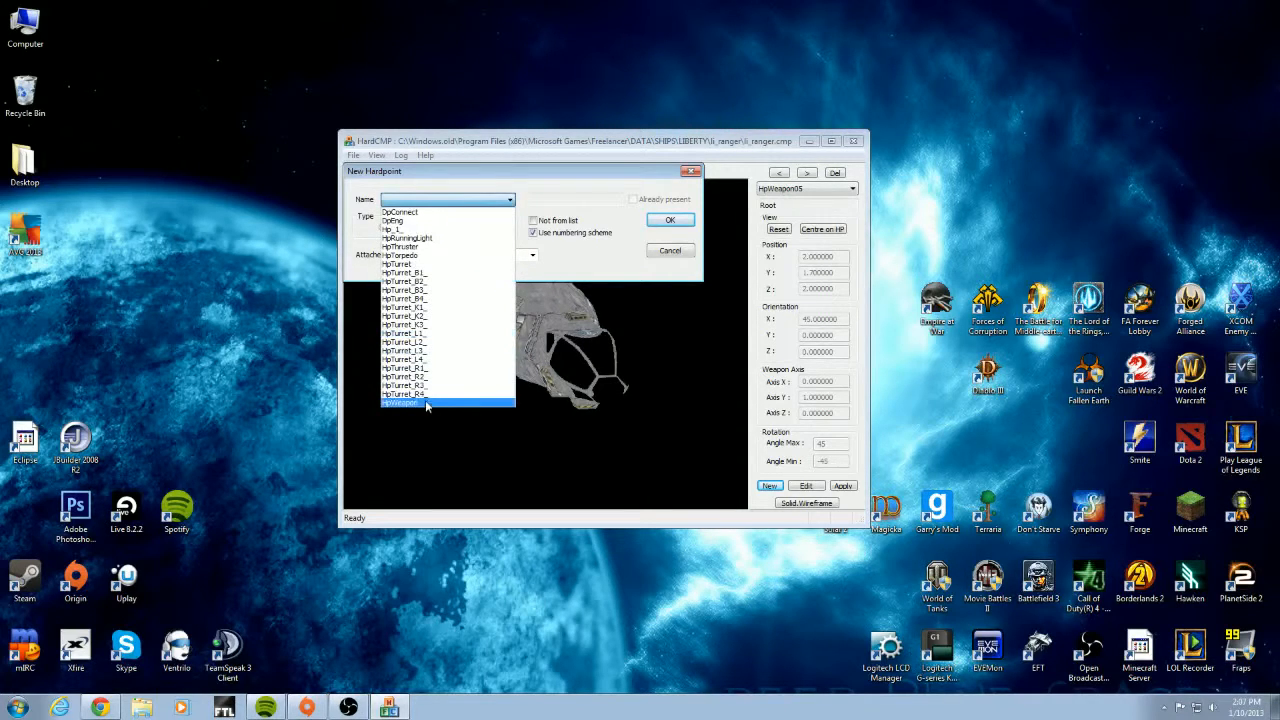
{"action": "left_click", "coordinate": [425, 400]}
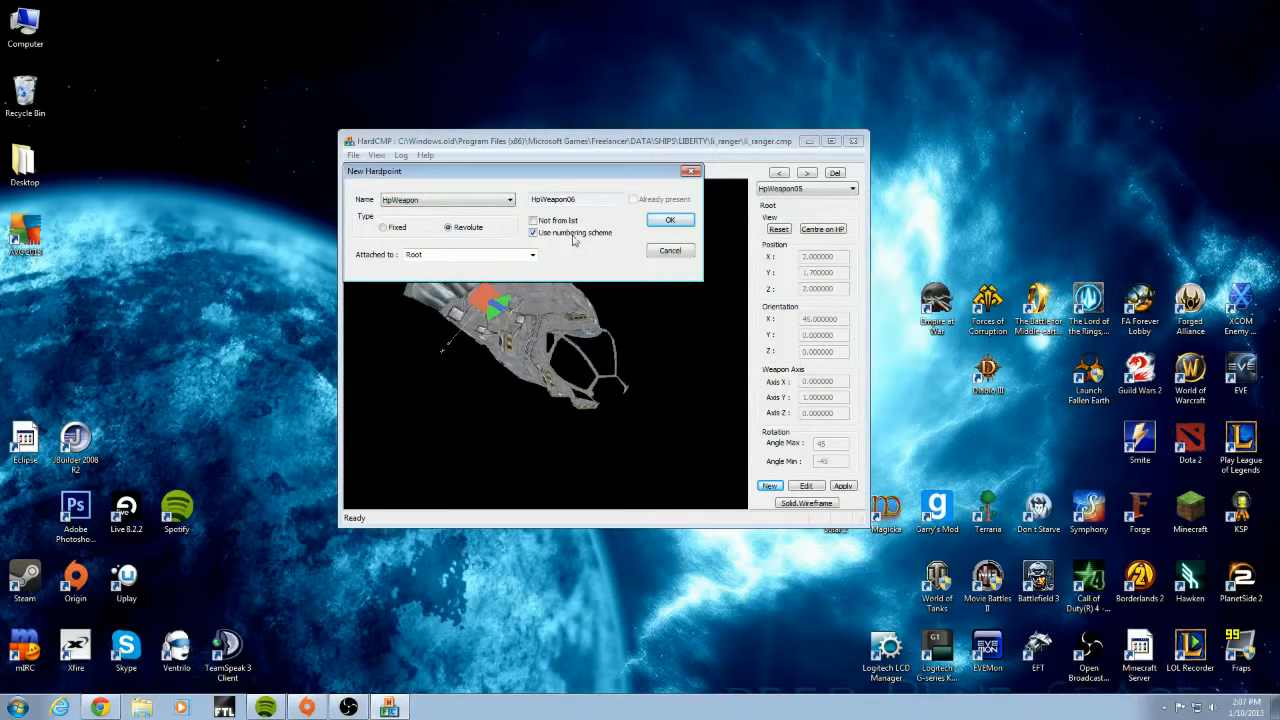
{"action": "left_click_drag", "start_coordinate": [585, 199], "coordinate": [573, 199]}
{"action": "left_click", "coordinate": [670, 221]}
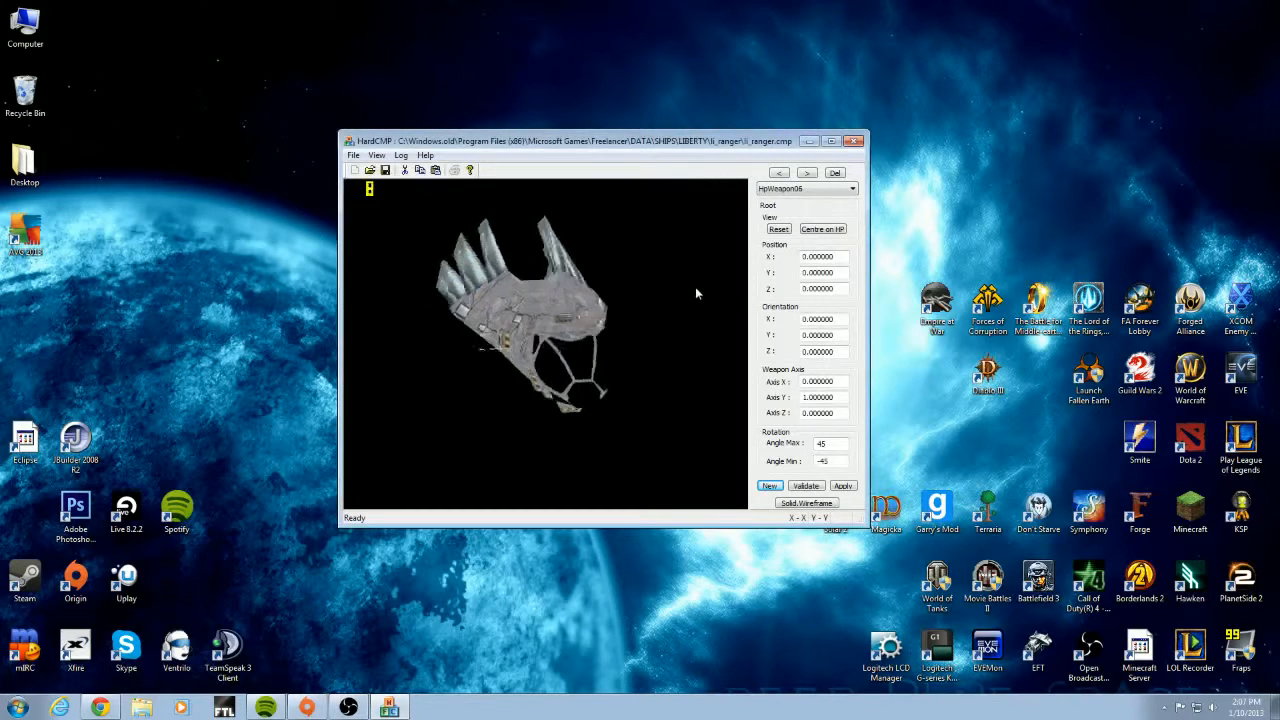
{"action": "left_click", "coordinate": [806, 486]}
Position the new weapon hardpoint at X 2, Y 1.7, Z 2 like the first weapon hardpoint, then apply and validate it
{"action": "left_click", "coordinate": [779, 173]}
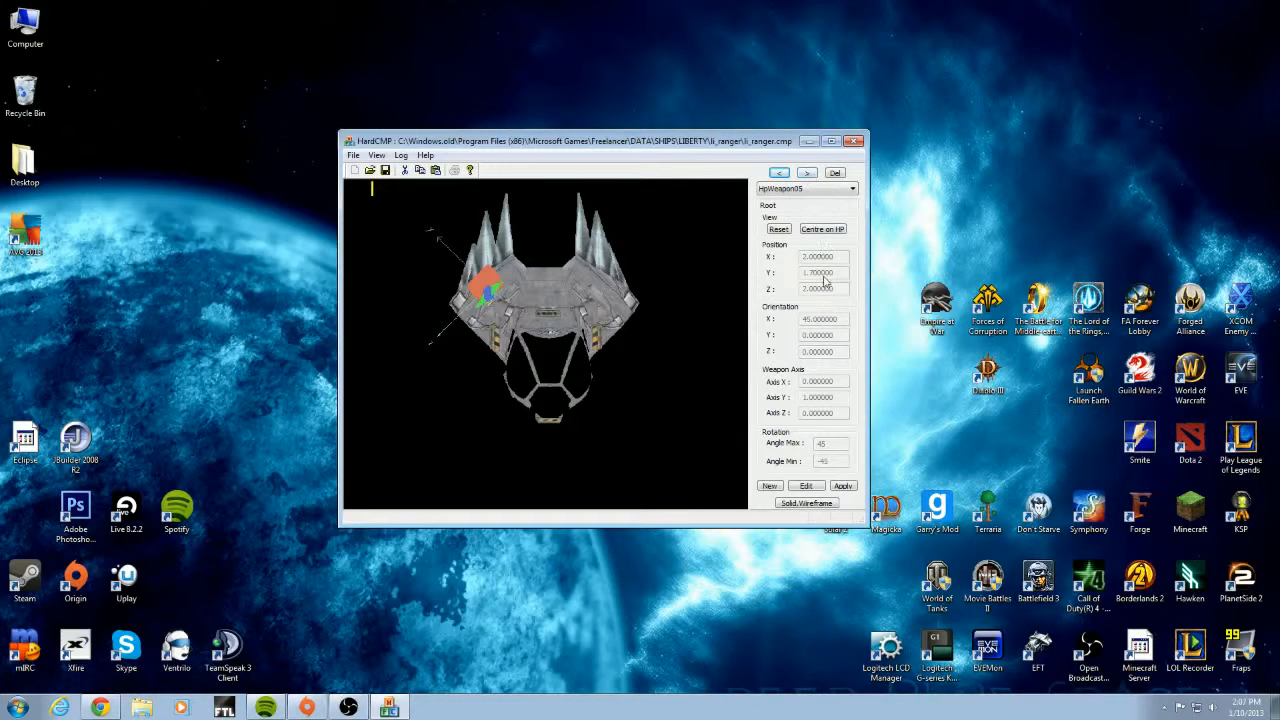
{"action": "left_click", "coordinate": [807, 173]}
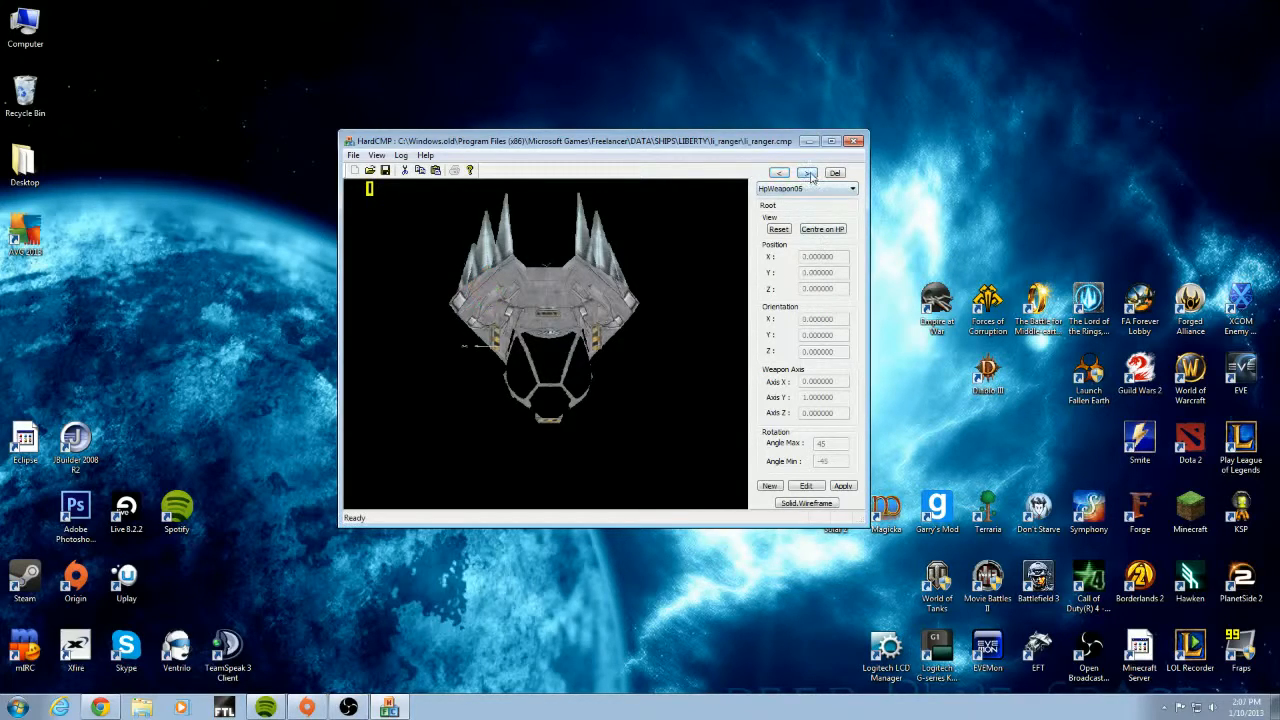
{"action": "left_click", "coordinate": [808, 173]}
{"action": "left_click", "coordinate": [806, 485]}
{"action": "mouse_move", "coordinate": [809, 257]}
{"action": "left_mouse_down"}
{"action": "mouse_move", "coordinate": [788, 257]}
{"action": "mouse_move", "coordinate": [803, 272]}
{"action": "left_mouse_up"}
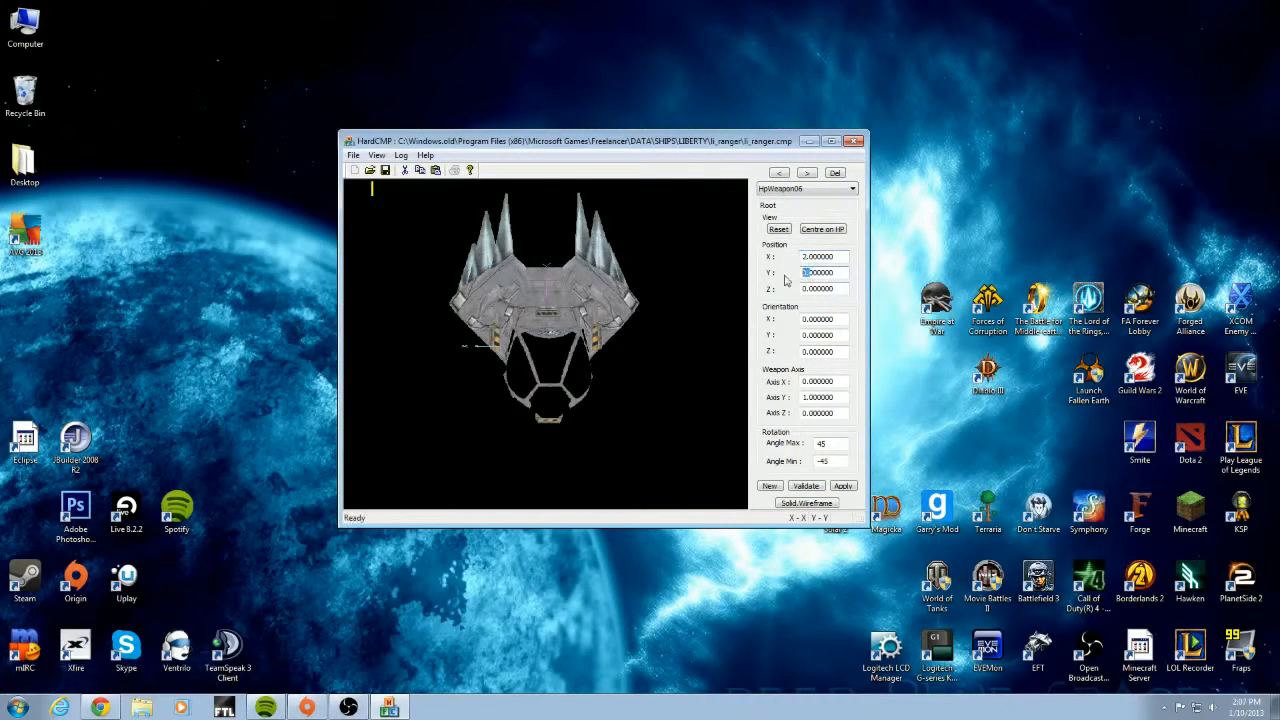
{"action": "type", "text": "1"}
{"action": "key", "text": "BackSpace"}
{"action": "left_click", "coordinate": [839, 486]}
{"action": "left_click", "coordinate": [820, 486]}
Compare the new hardpoint with HpWeapon05, then set its X orientation to 45 and apply it
{"action": "left_click", "coordinate": [786, 174]}
{"action": "left_click", "coordinate": [806, 175]}
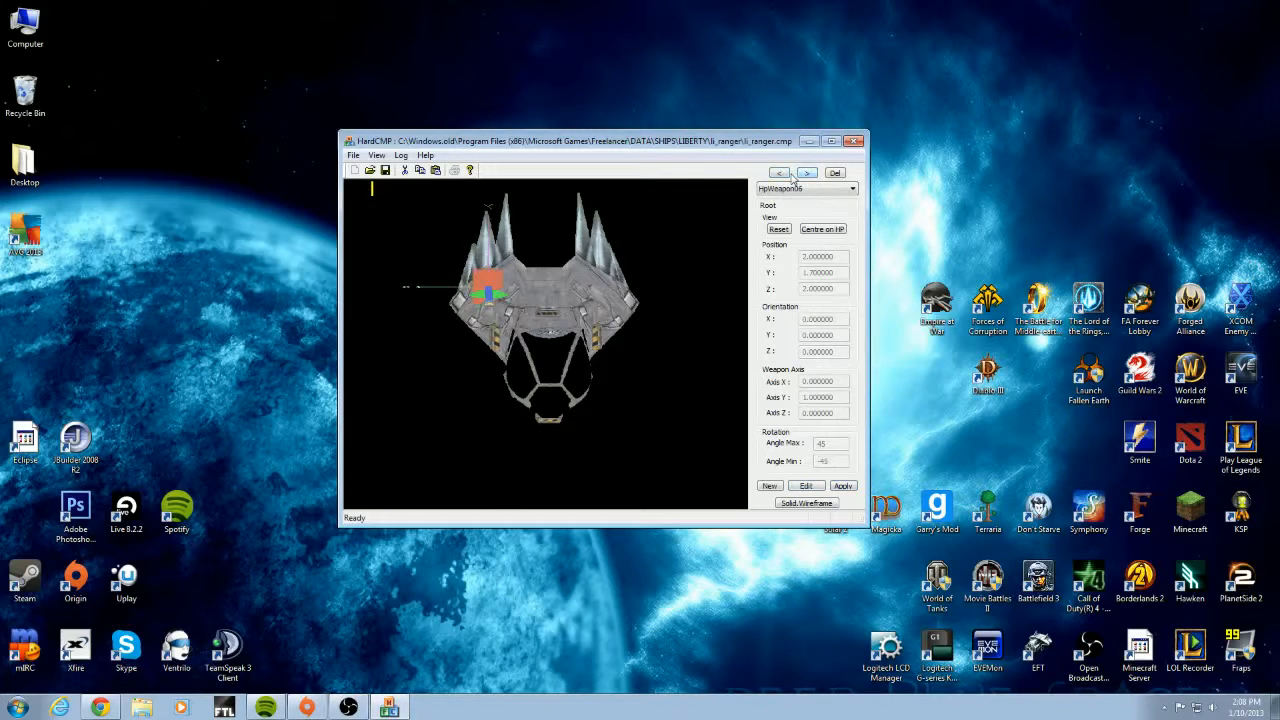
{"action": "left_click", "coordinate": [778, 175]}
{"action": "left_click", "coordinate": [806, 173]}
{"action": "left_click", "coordinate": [806, 486]}
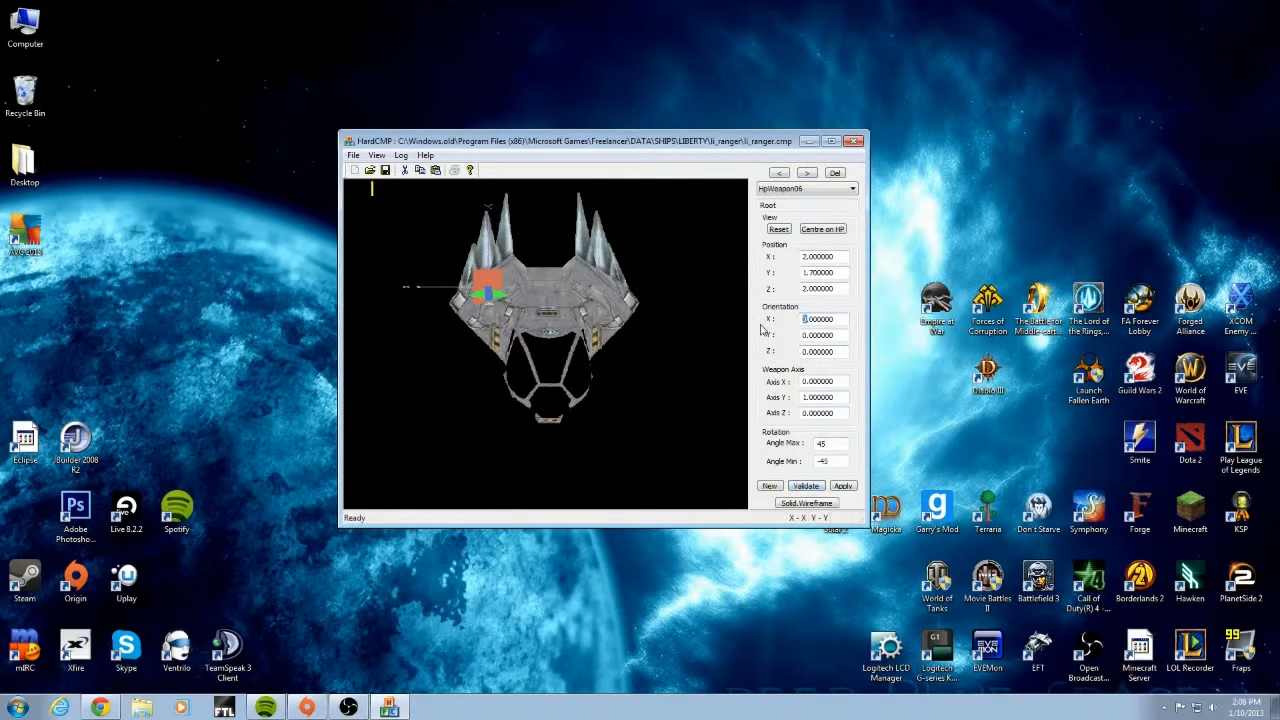
{"action": "key", "text": "Delete"}
{"action": "type", "text": "45"}
{"action": "left_click", "coordinate": [840, 487]}
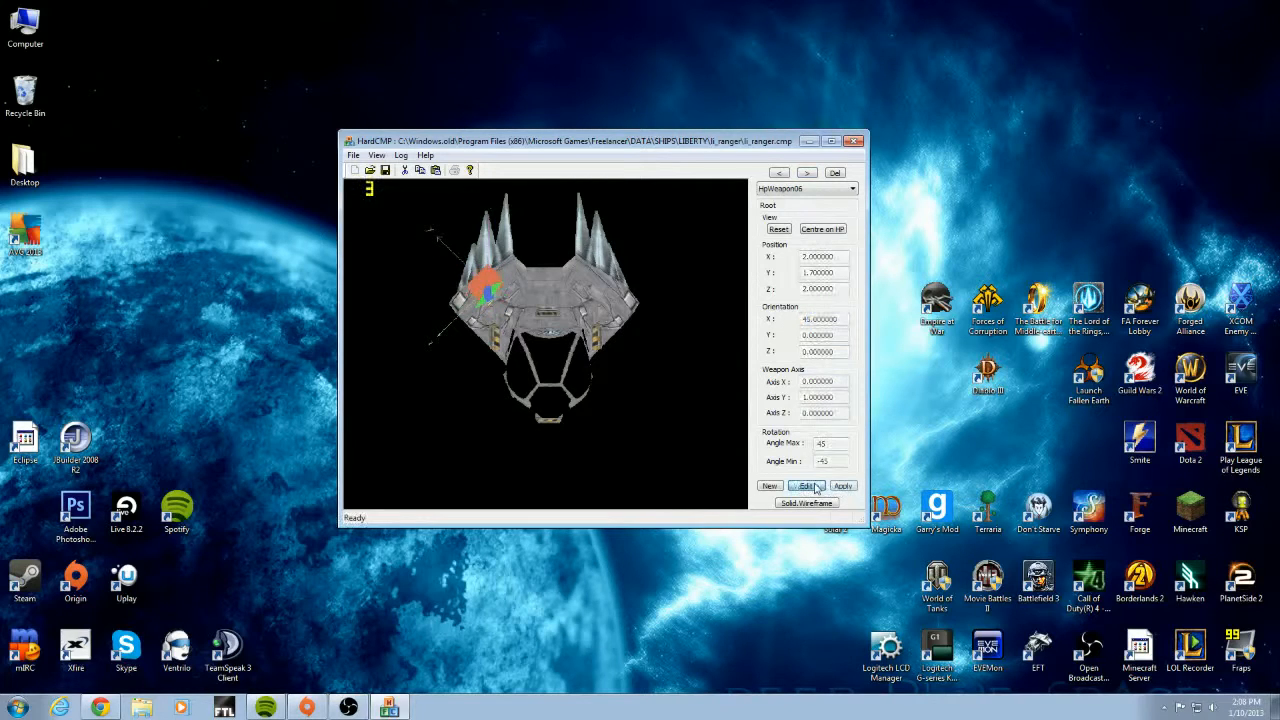
Mirror HpWeapon06 to the opposite side of the hull by setting its X position to -2, and apply it
{"action": "left_click", "coordinate": [778, 175]}
{"action": "left_click", "coordinate": [807, 486]}
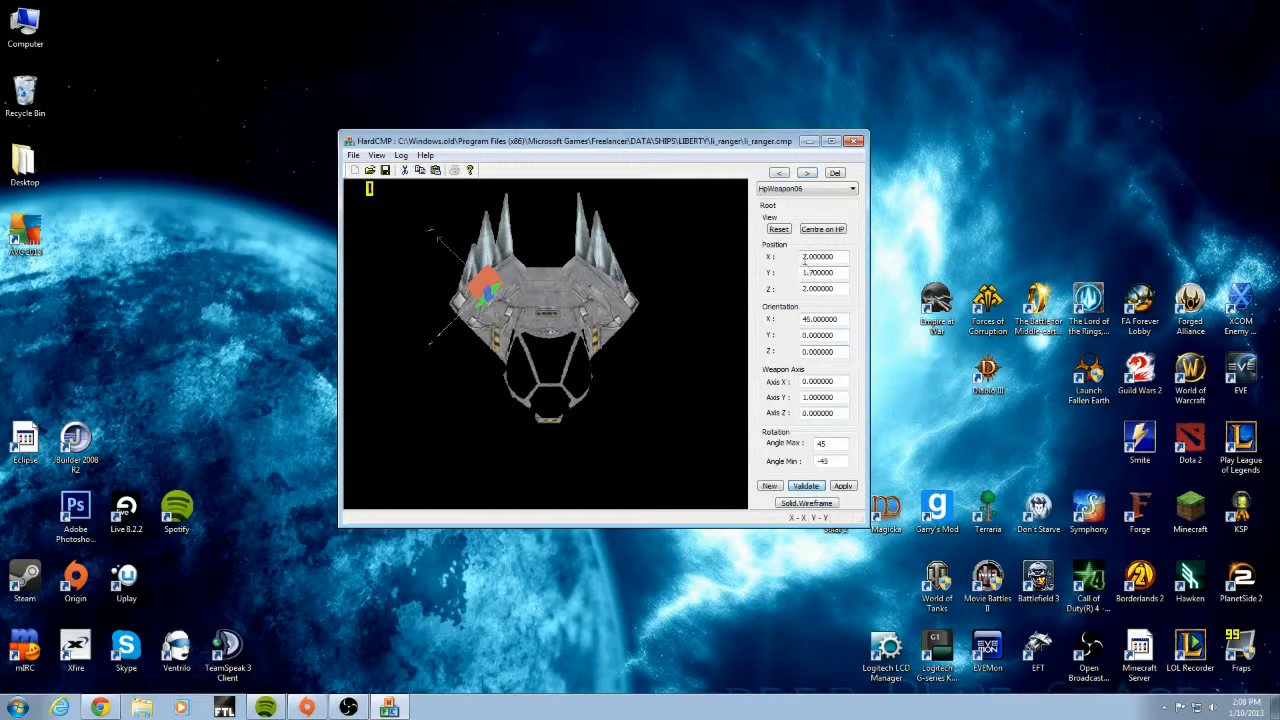
{"action": "left_click", "coordinate": [805, 257]}
{"action": "key", "text": "Delete"}
{"action": "left_click", "coordinate": [842, 486]}
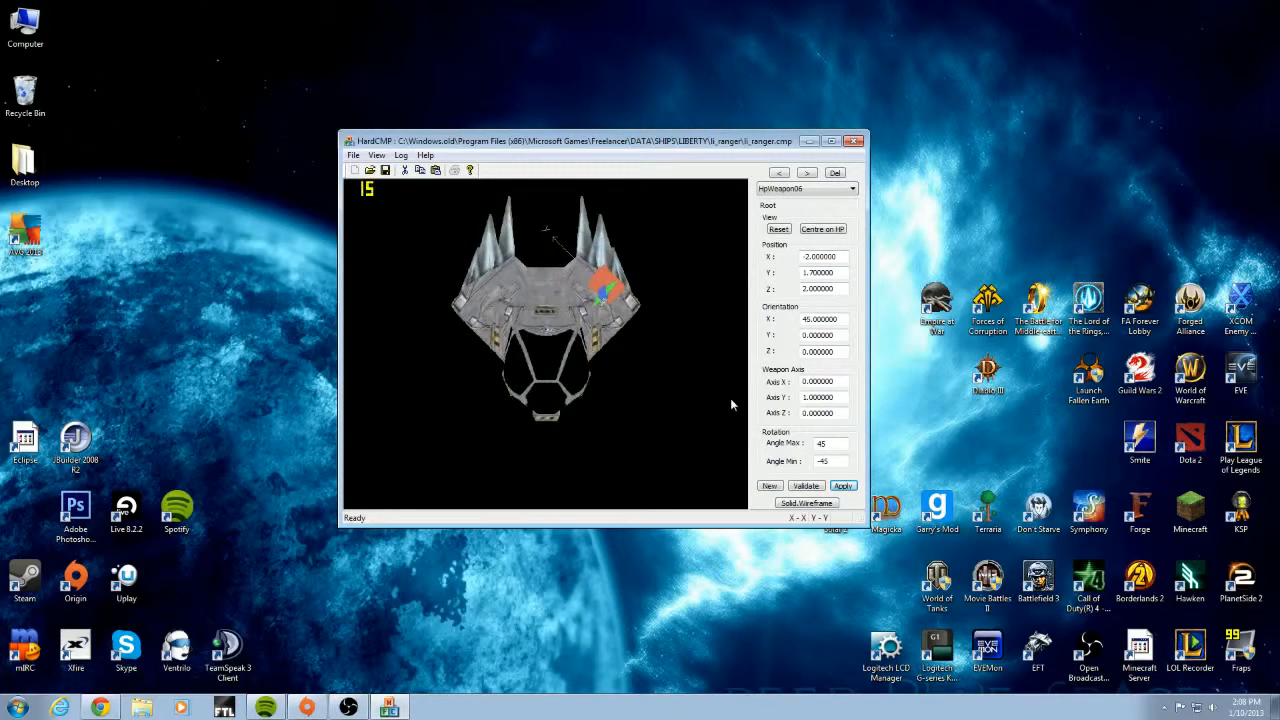
Set HpWeapon06's X orientation to -45, then apply and validate it
{"action": "left_click", "coordinate": [803, 319]}
{"action": "left_click", "coordinate": [843, 486]}
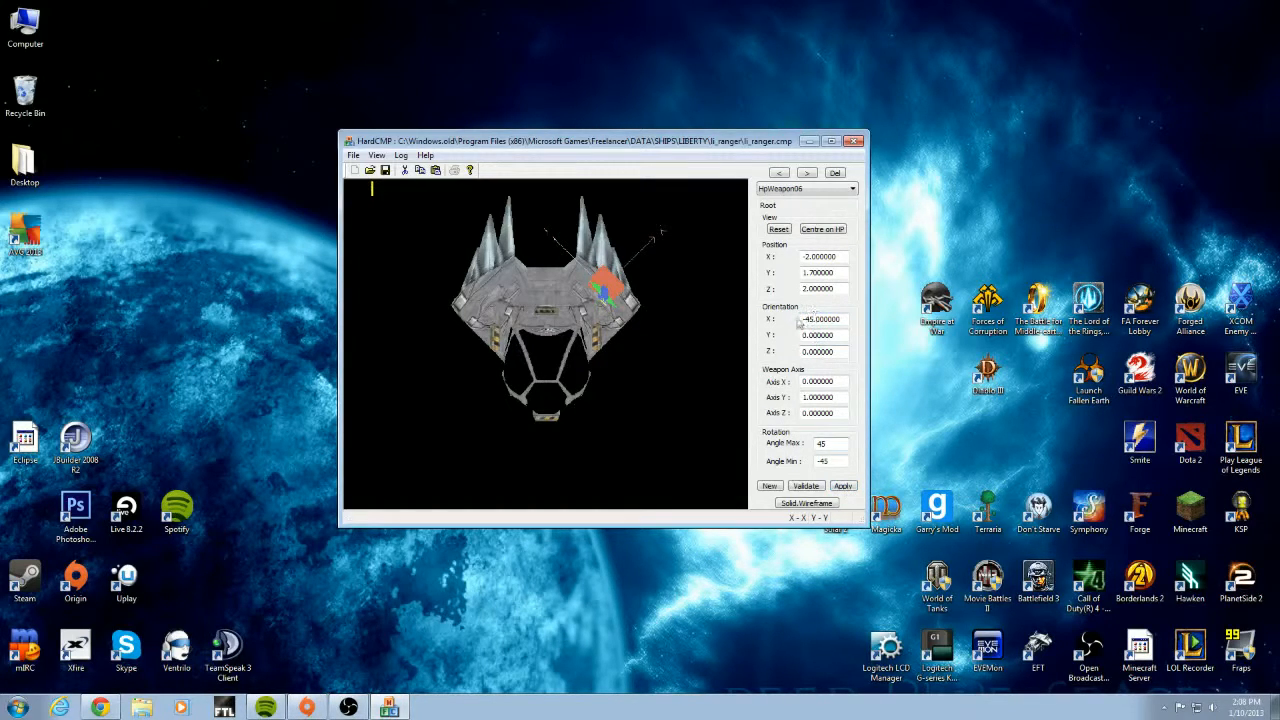
{"action": "left_click_drag", "start_coordinate": [700, 375], "coordinate": [705, 325]}
{"action": "left_click", "coordinate": [778, 229]}
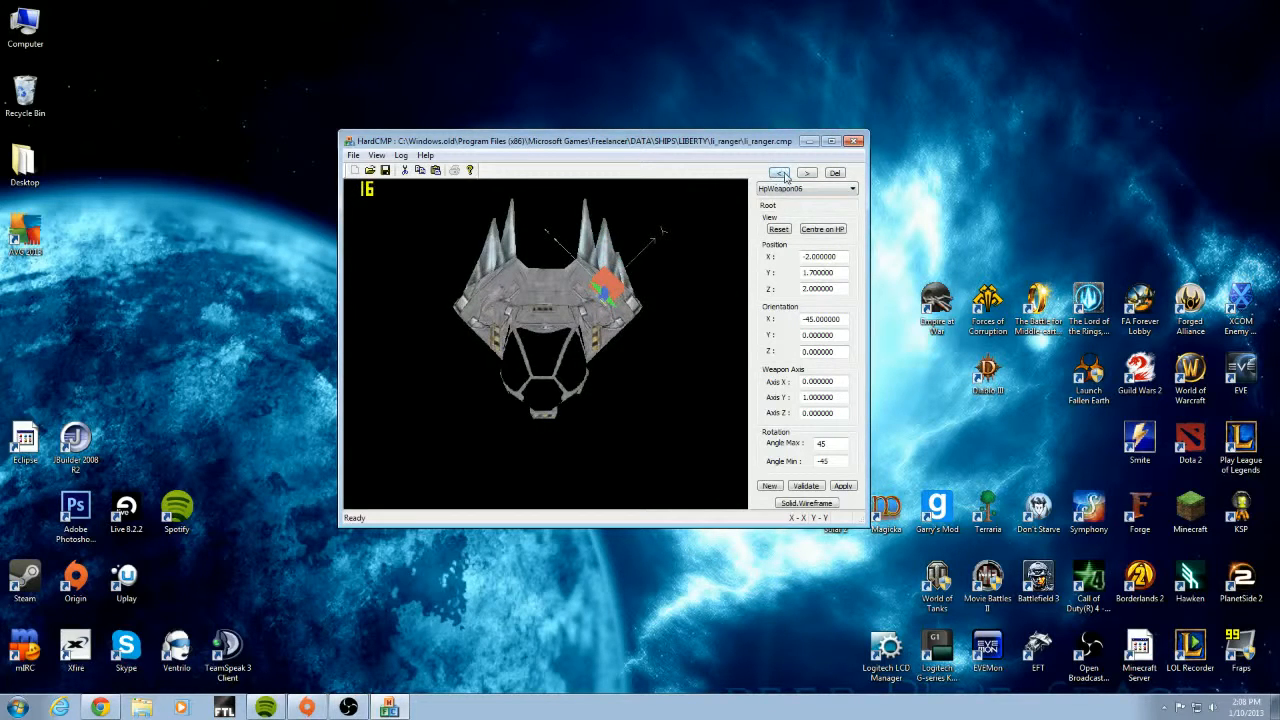
{"action": "left_click", "coordinate": [806, 485]}
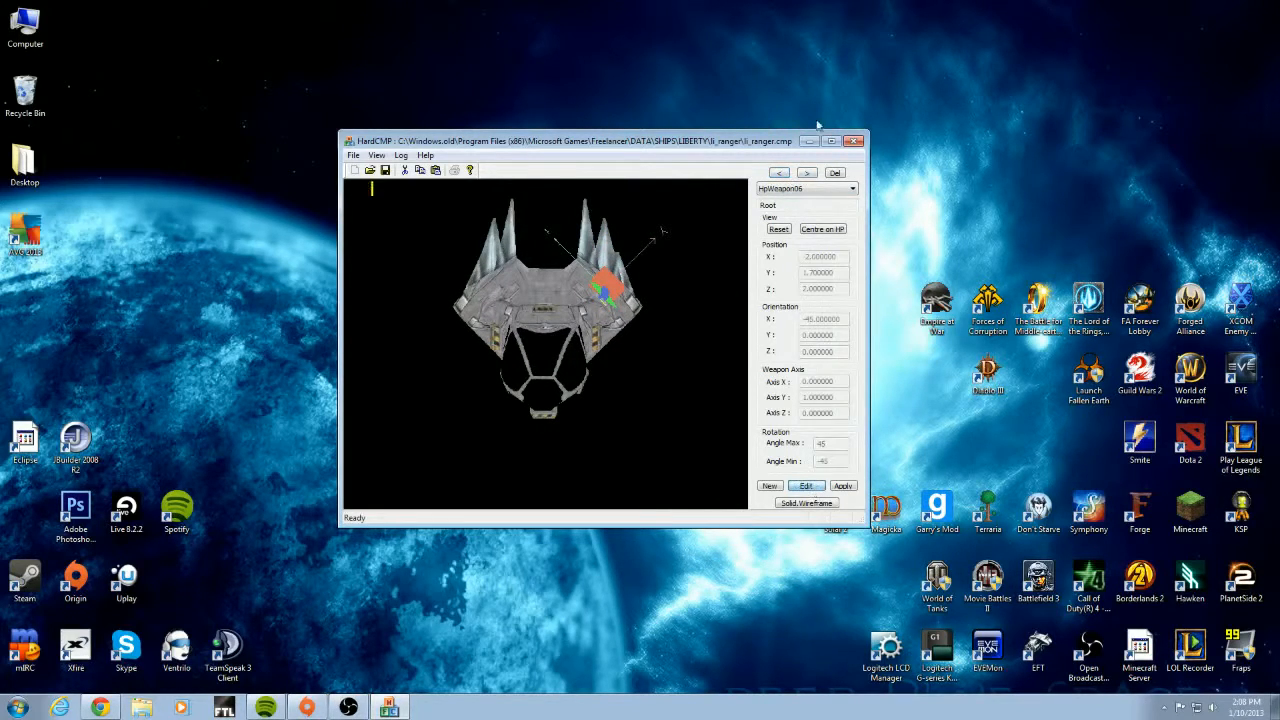
Compare HpWeapon05 and HpWeapon06 on the ship and examine the placement on the hull from several angles
{"action": "left_click", "coordinate": [780, 173]}
{"action": "left_click", "coordinate": [807, 174]}
{"action": "left_click", "coordinate": [780, 174]}
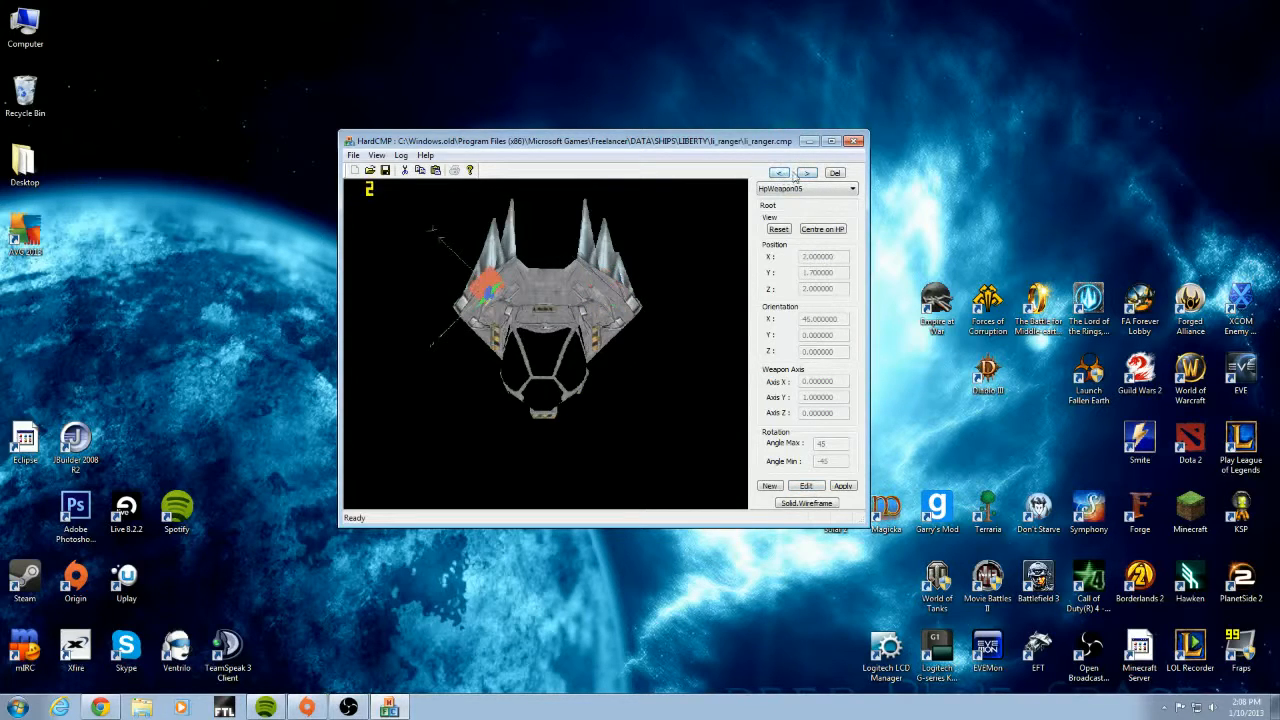
{"action": "left_click", "coordinate": [807, 174]}
{"action": "left_click", "coordinate": [780, 174]}
{"action": "mouse_move", "coordinate": [718, 238]}
{"action": "left_mouse_down"}
{"action": "mouse_move", "coordinate": [693, 247]}
{"action": "mouse_move", "coordinate": [705, 248]}
{"action": "mouse_move", "coordinate": [669, 289]}
{"action": "mouse_move", "coordinate": [714, 270]}
{"action": "left_mouse_up"}
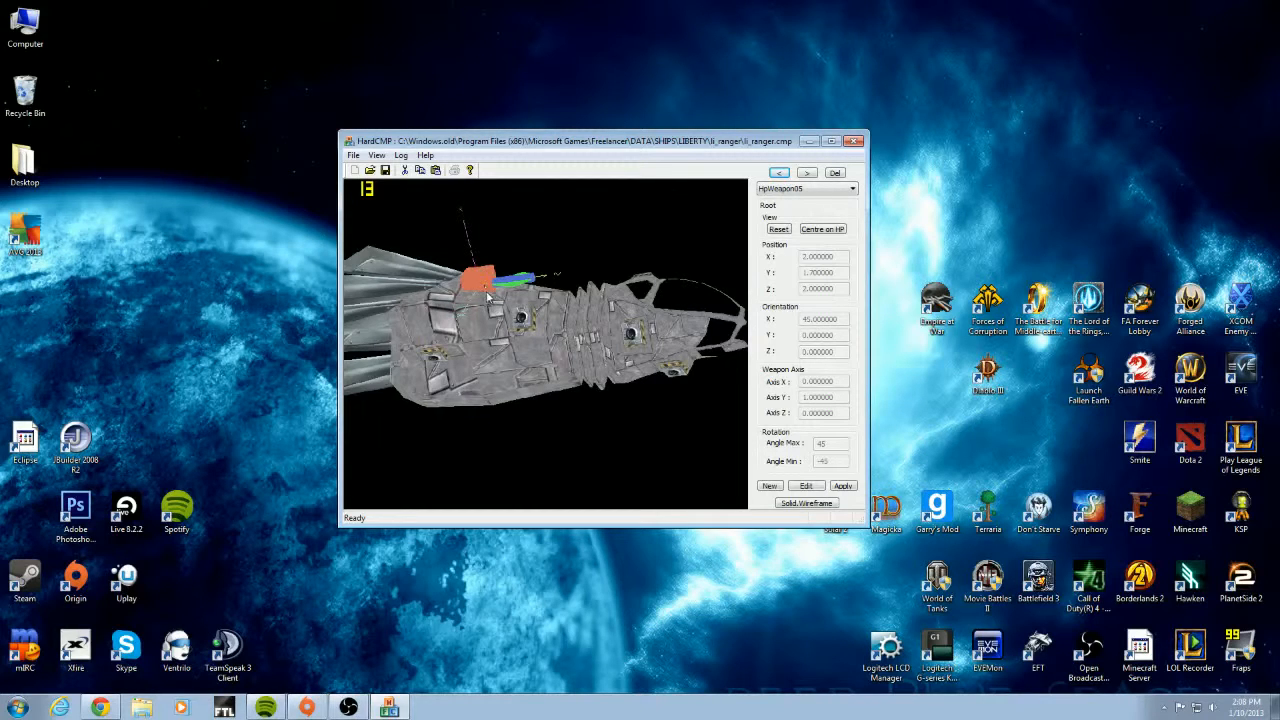
{"action": "left_click_drag", "start_coordinate": [488, 296], "coordinate": [508, 313]}
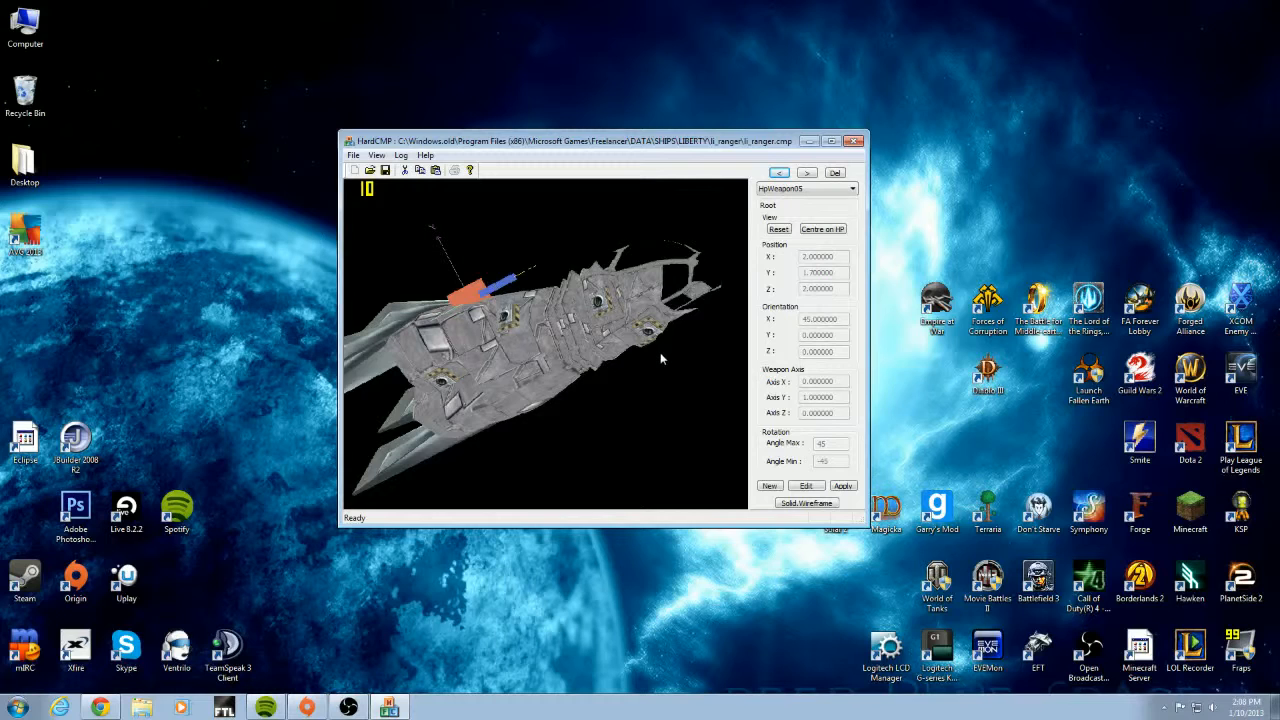
{"action": "left_click_drag", "start_coordinate": [660, 352], "coordinate": [628, 386]}
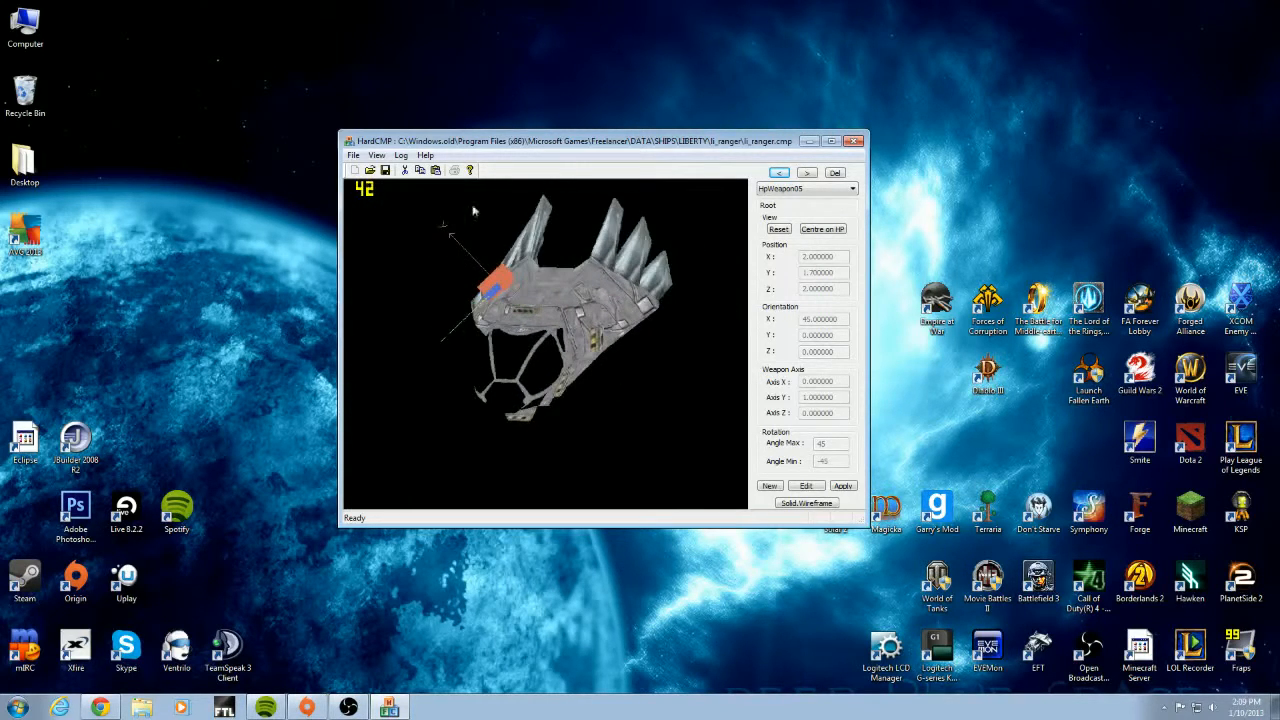
Save the modified ship model as a new CMP file named li_rangernew in the li_ranger folder
{"action": "left_click", "coordinate": [354, 156]}
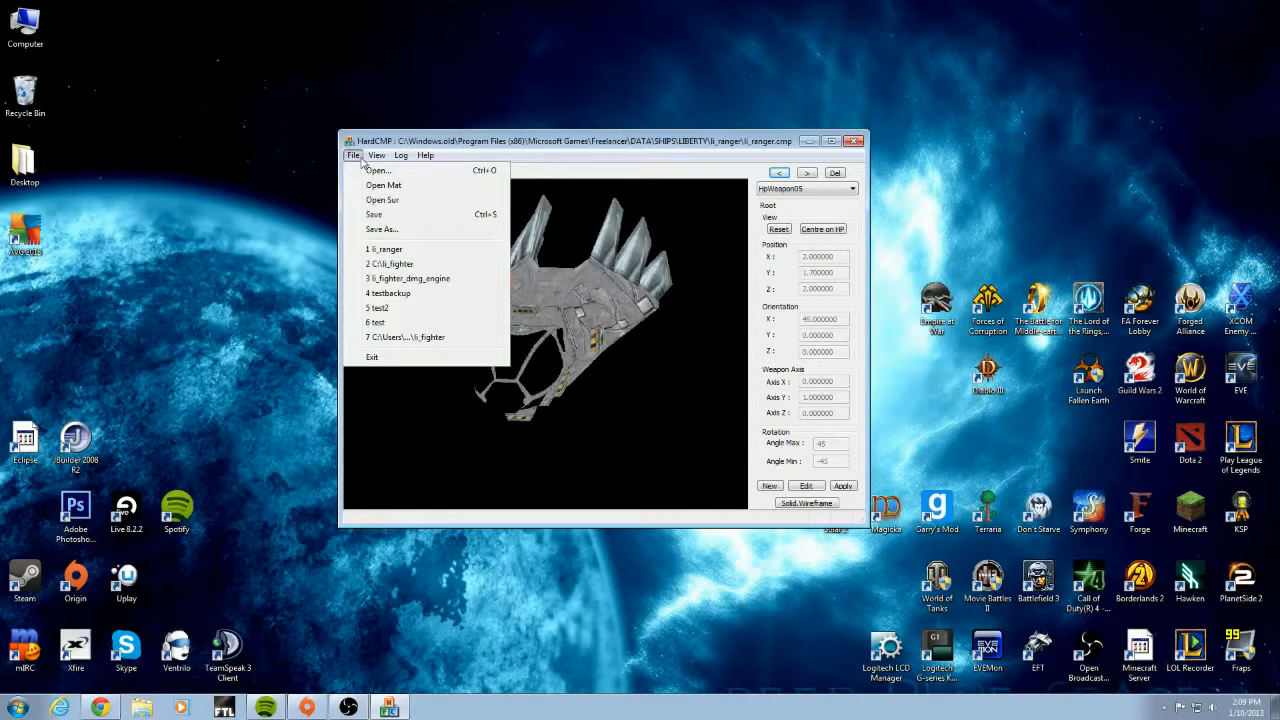
{"action": "left_click", "coordinate": [380, 216]}
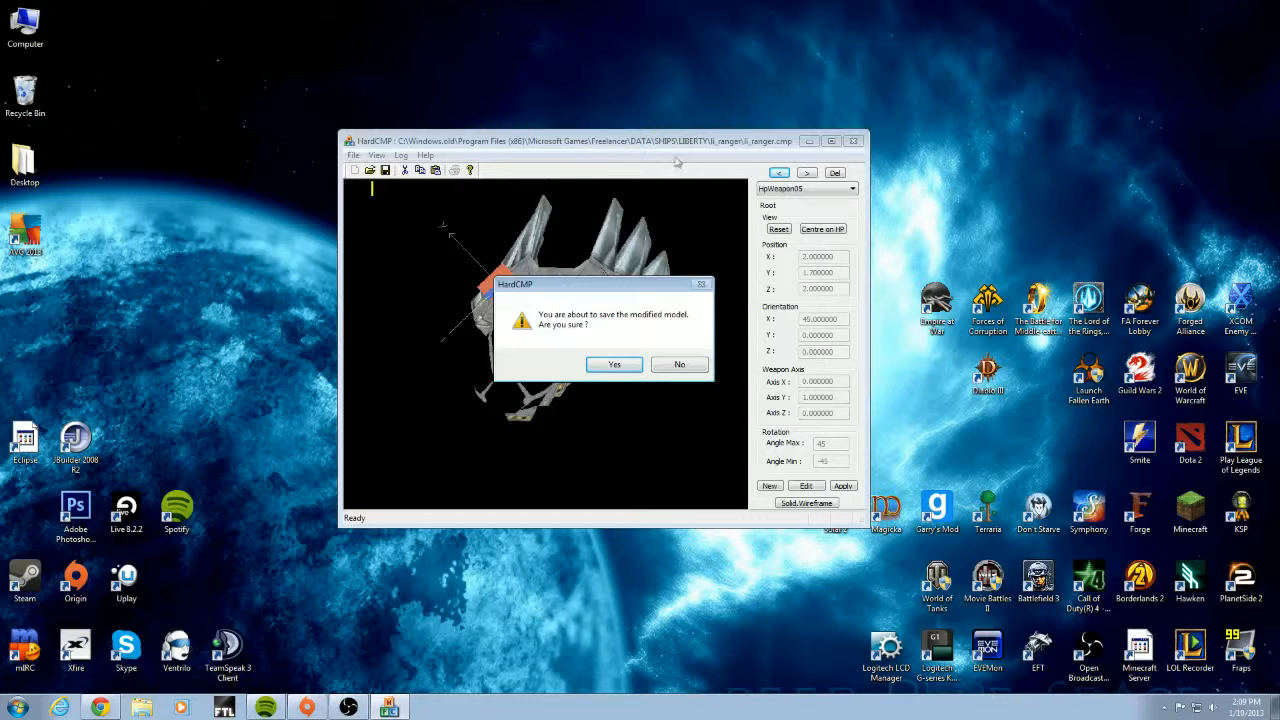
{"action": "left_click", "coordinate": [615, 366]}
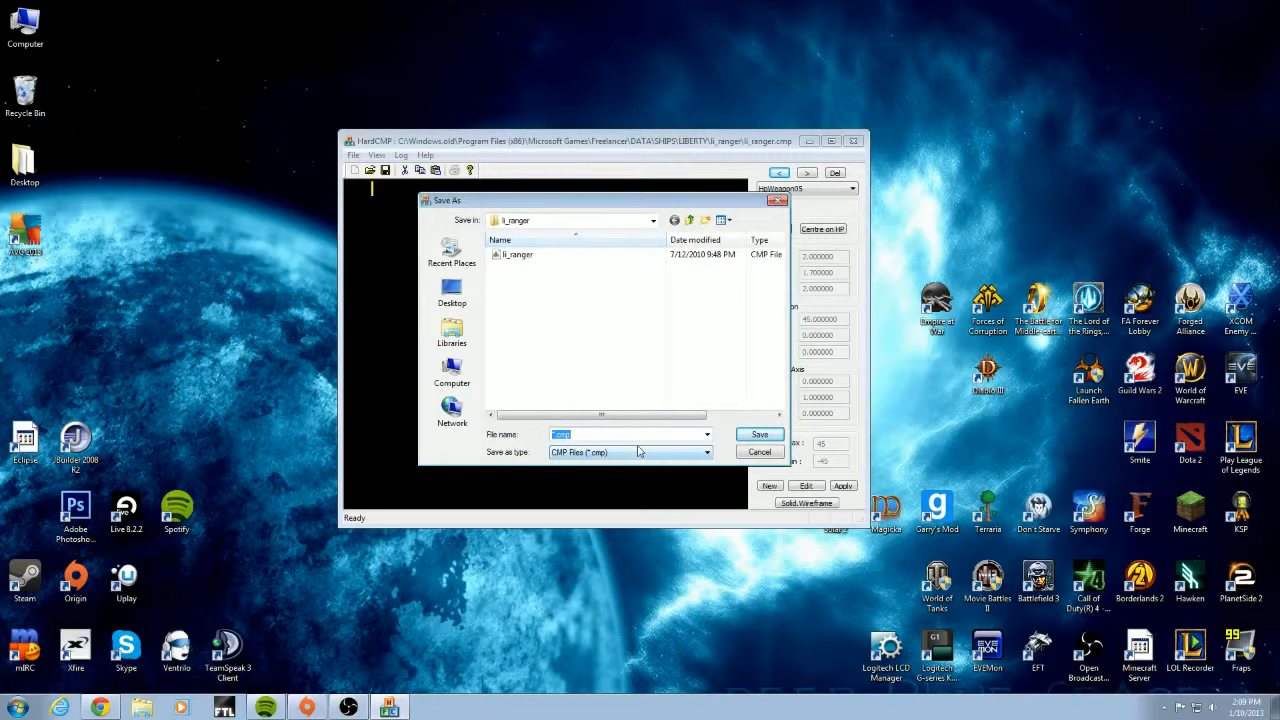
{"action": "type", "text": "li"}
{"action": "type", "text": "_rangemin"}
{"action": "left_click", "coordinate": [761, 437]}
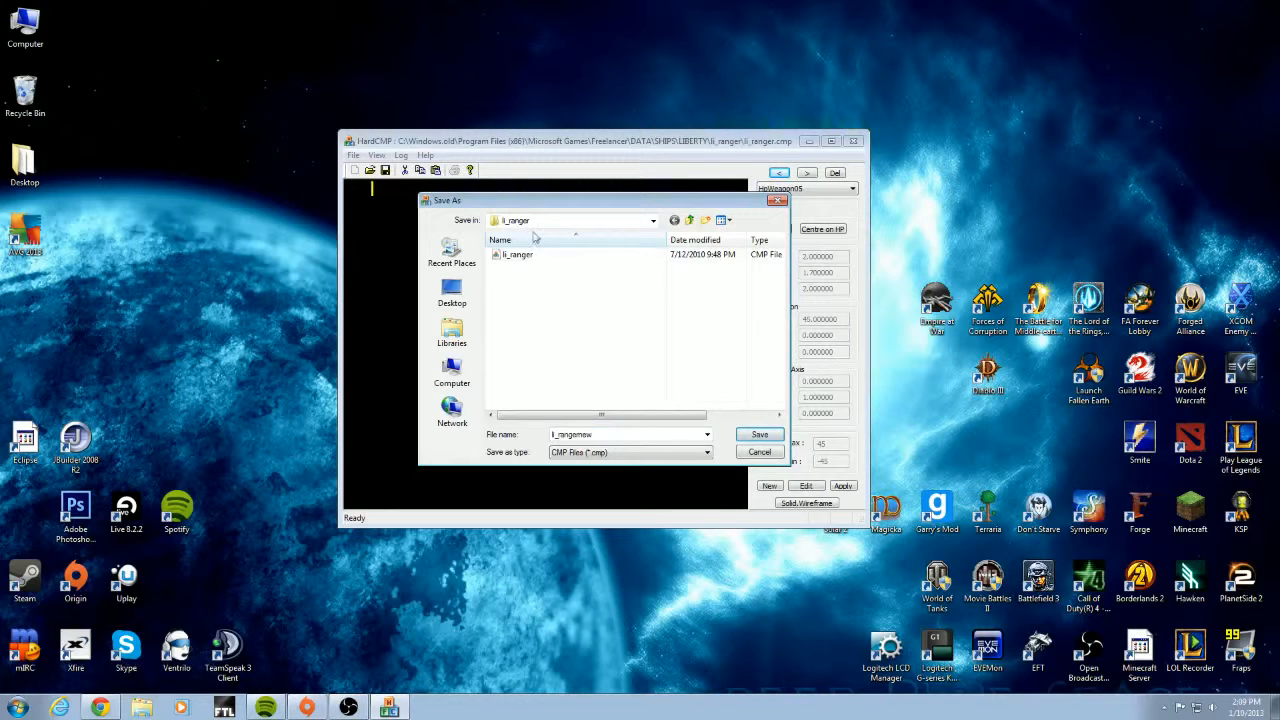
{"action": "left_click", "coordinate": [765, 436]}
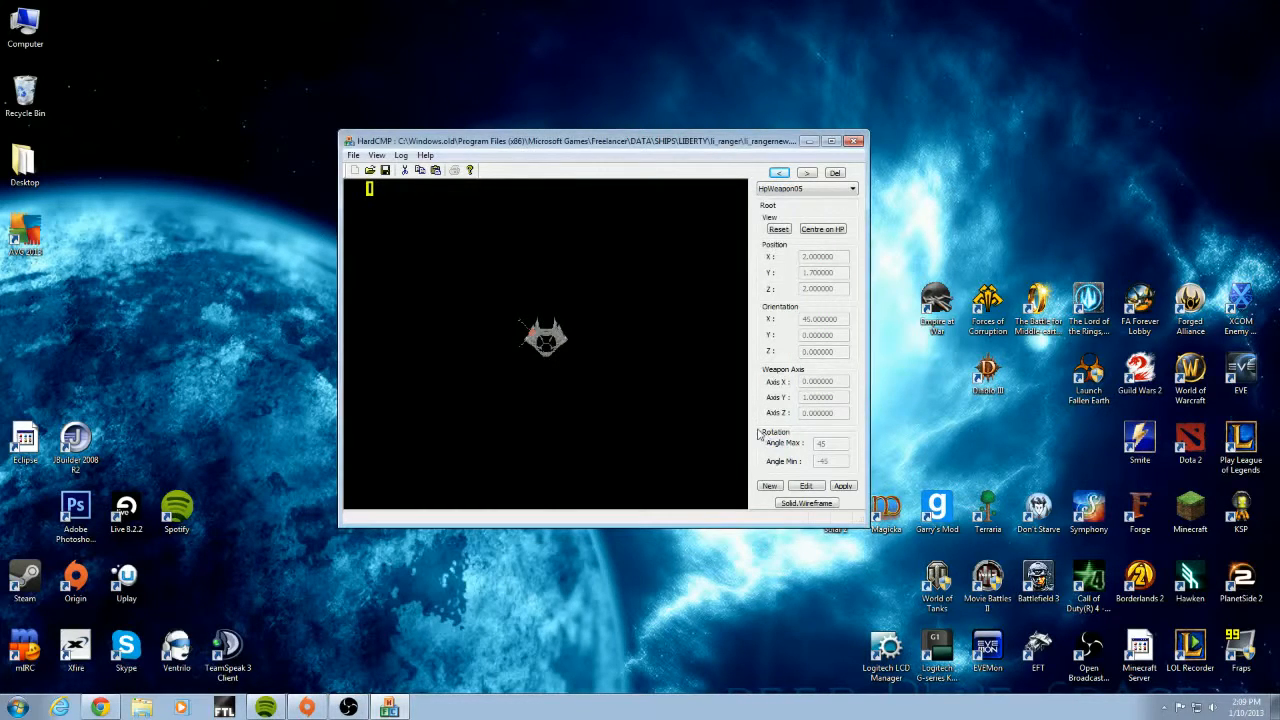
Check both weapon hardpoints on the saved model, then close the program
{"action": "scroll", "coordinate": [606, 394], "scroll_direction": "down", "scroll_amount": 4}
{"action": "scroll", "coordinate": [606, 394], "scroll_direction": "up", "scroll_amount": 6}
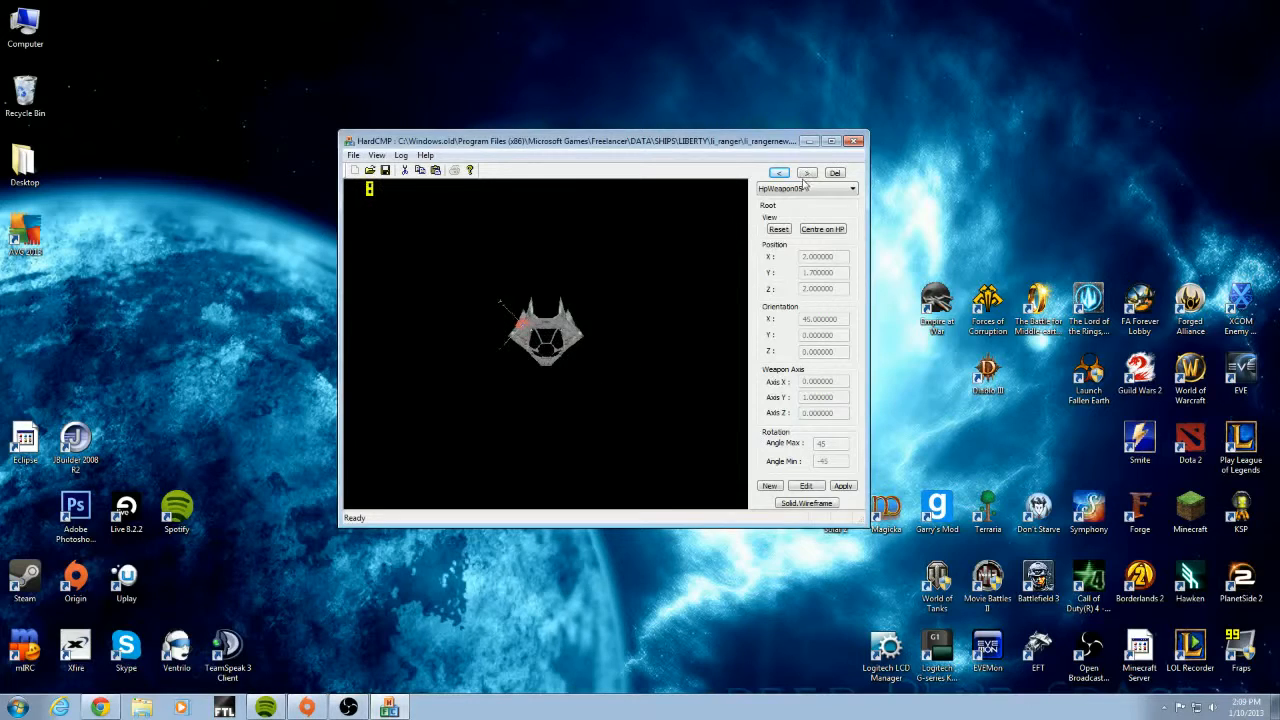
{"action": "left_click", "coordinate": [805, 174]}
{"action": "left_click", "coordinate": [780, 174]}
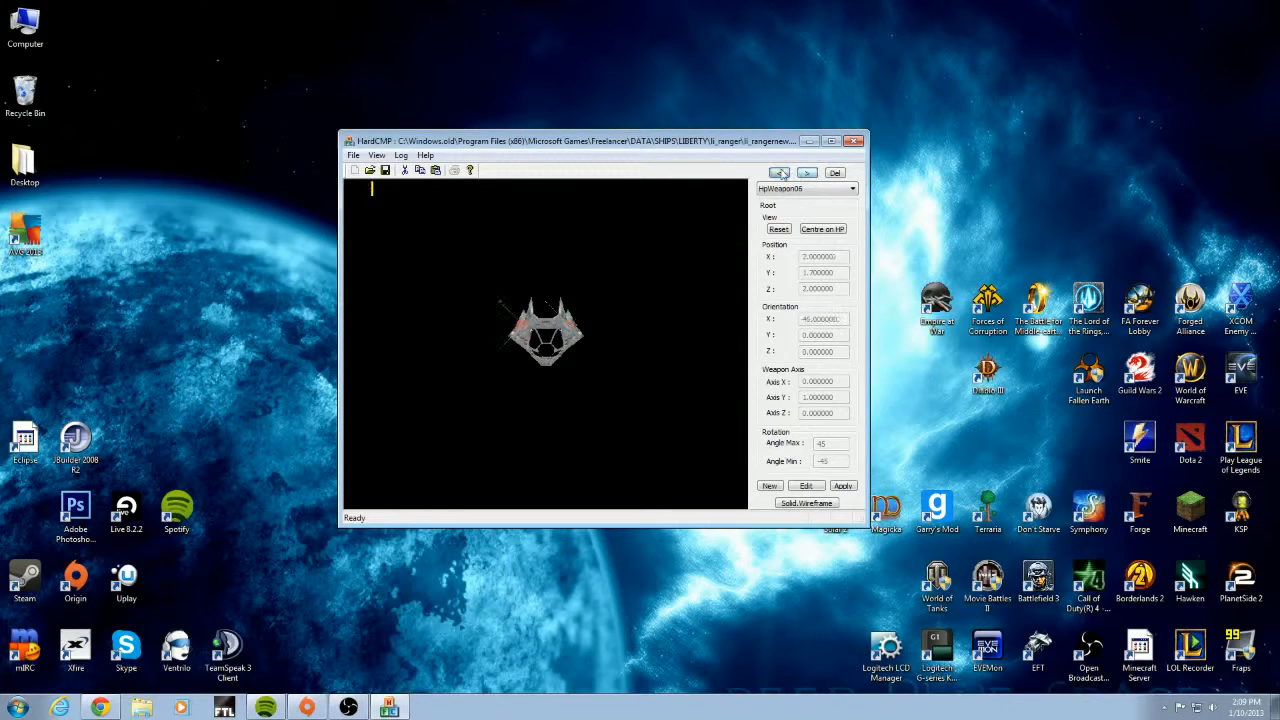
{"action": "left_click", "coordinate": [853, 142]}
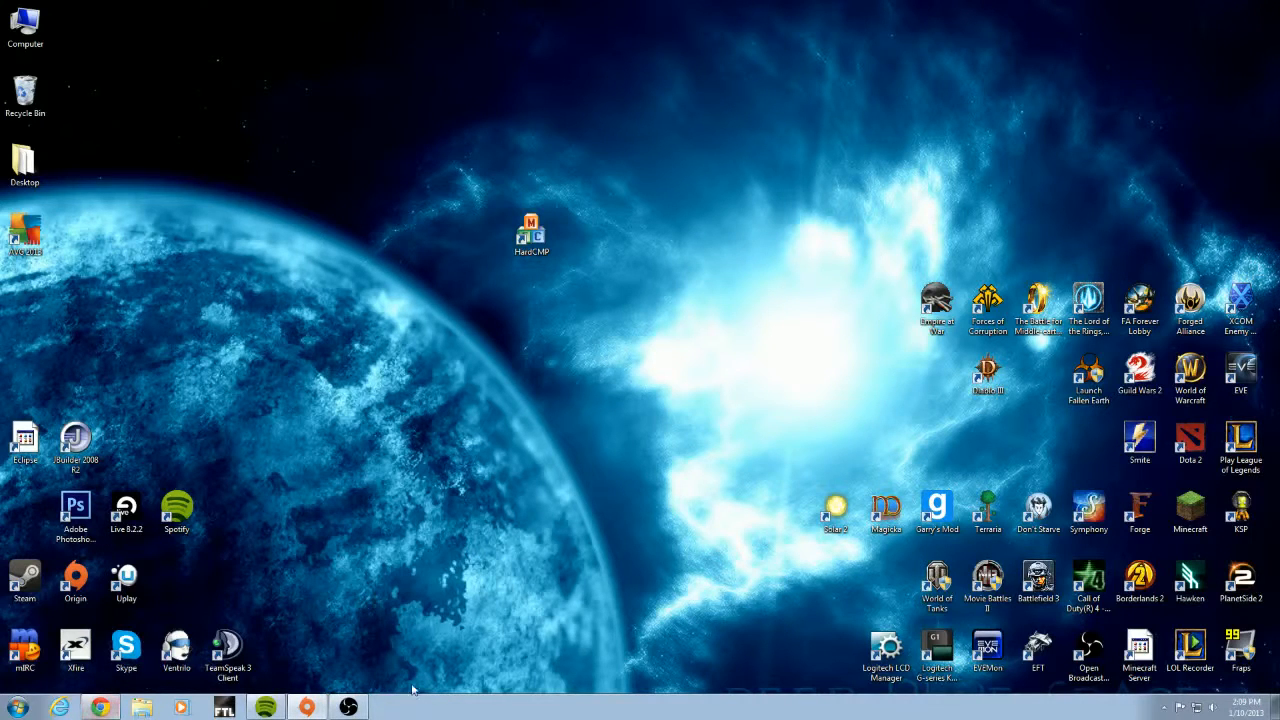
Switch to Windows Explorer and open the Freelancer folder at C:\Windows.old\Program Files (x86)\Microsoft Games
{"action": "left_click", "coordinate": [142, 708]}
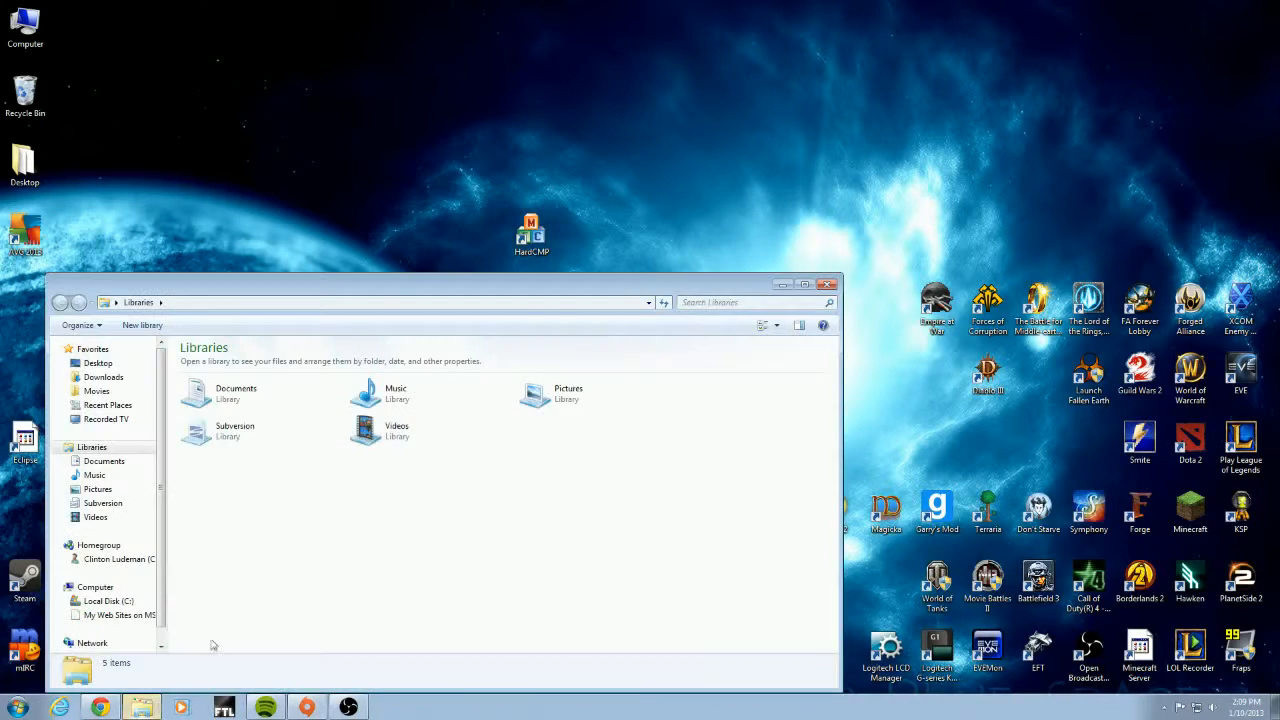
{"action": "left_click_drag", "start_coordinate": [424, 285], "coordinate": [573, 183]}
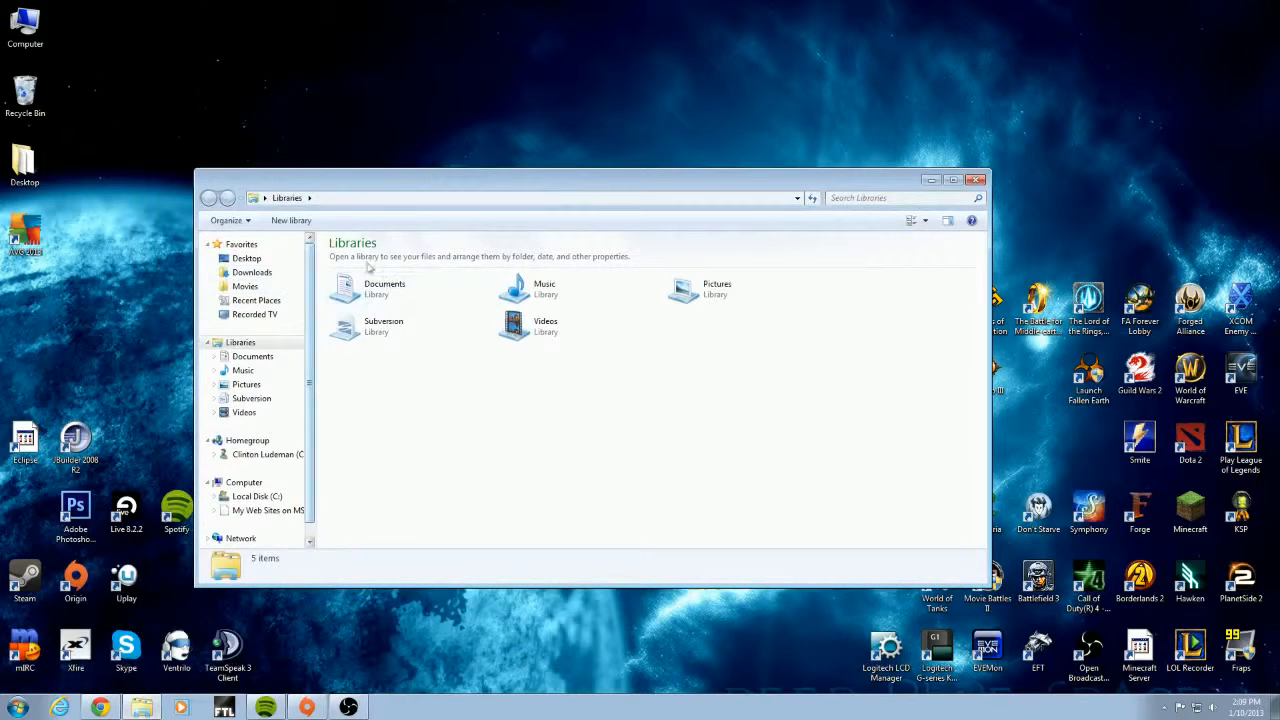
{"action": "left_click_drag", "start_coordinate": [313, 286], "coordinate": [314, 366]}
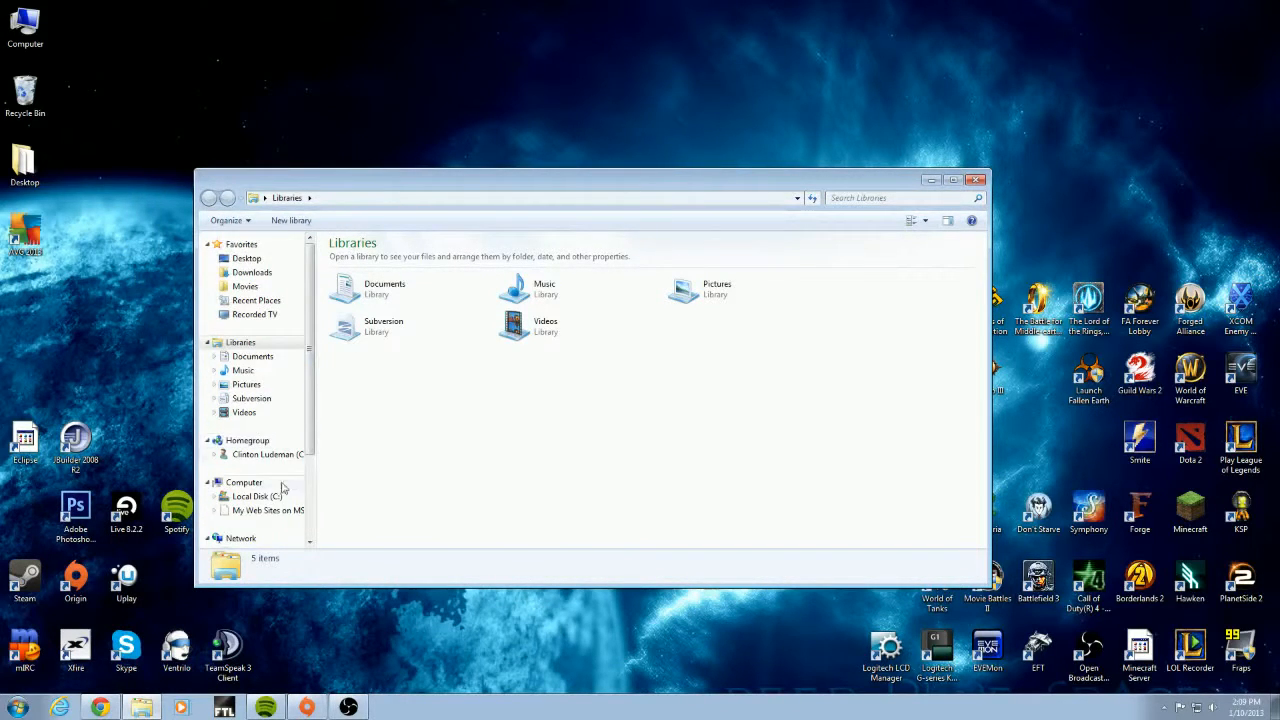
{"action": "left_click", "coordinate": [278, 499]}
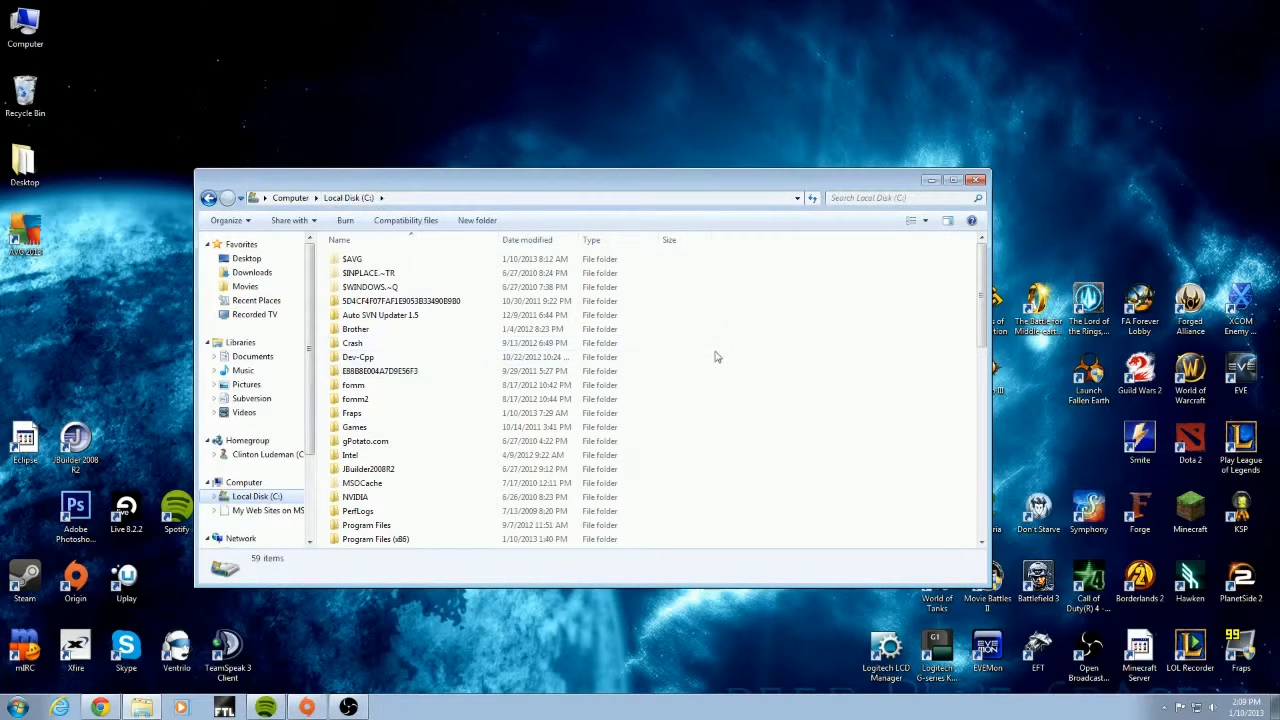
{"action": "scroll", "coordinate": [738, 346], "scroll_direction": "down", "scroll_amount": 2}
{"action": "scroll", "coordinate": [388, 330], "scroll_direction": "down", "scroll_amount": 5}
{"action": "double_click", "coordinate": [386, 346]}
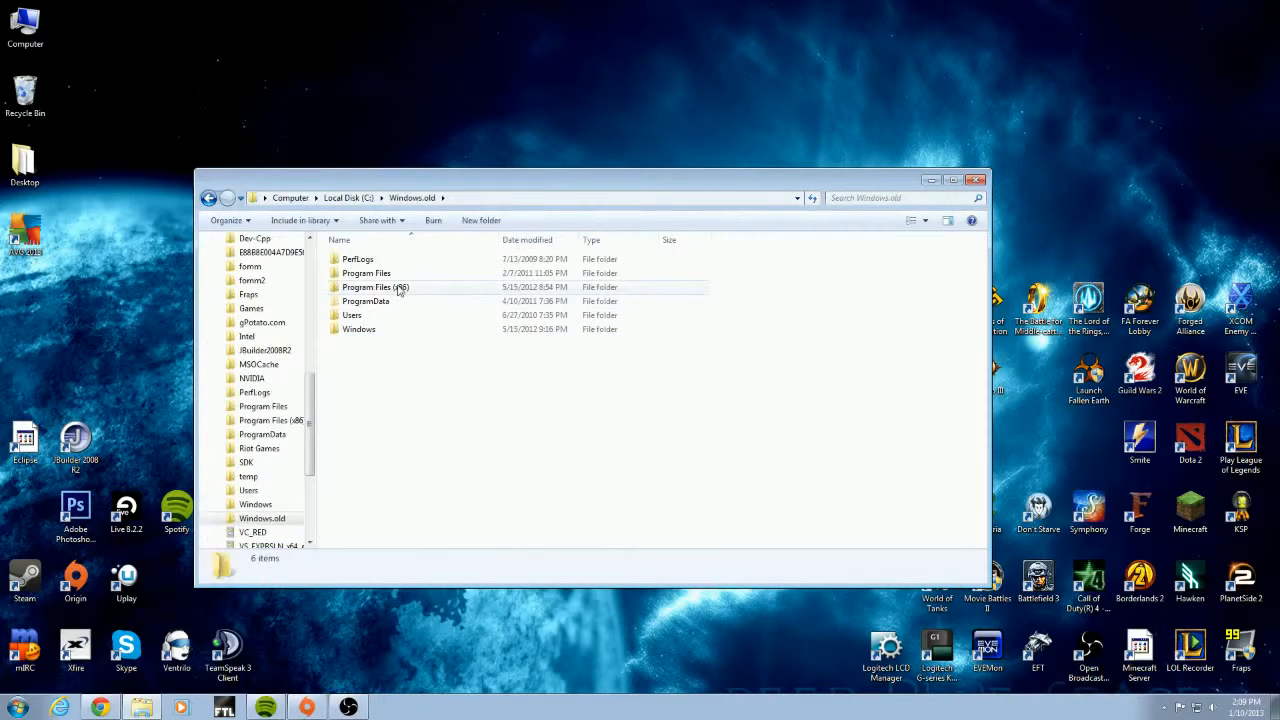
{"action": "double_click", "coordinate": [394, 289]}
{"action": "scroll", "coordinate": [451, 372], "scroll_direction": "down", "scroll_amount": 4}
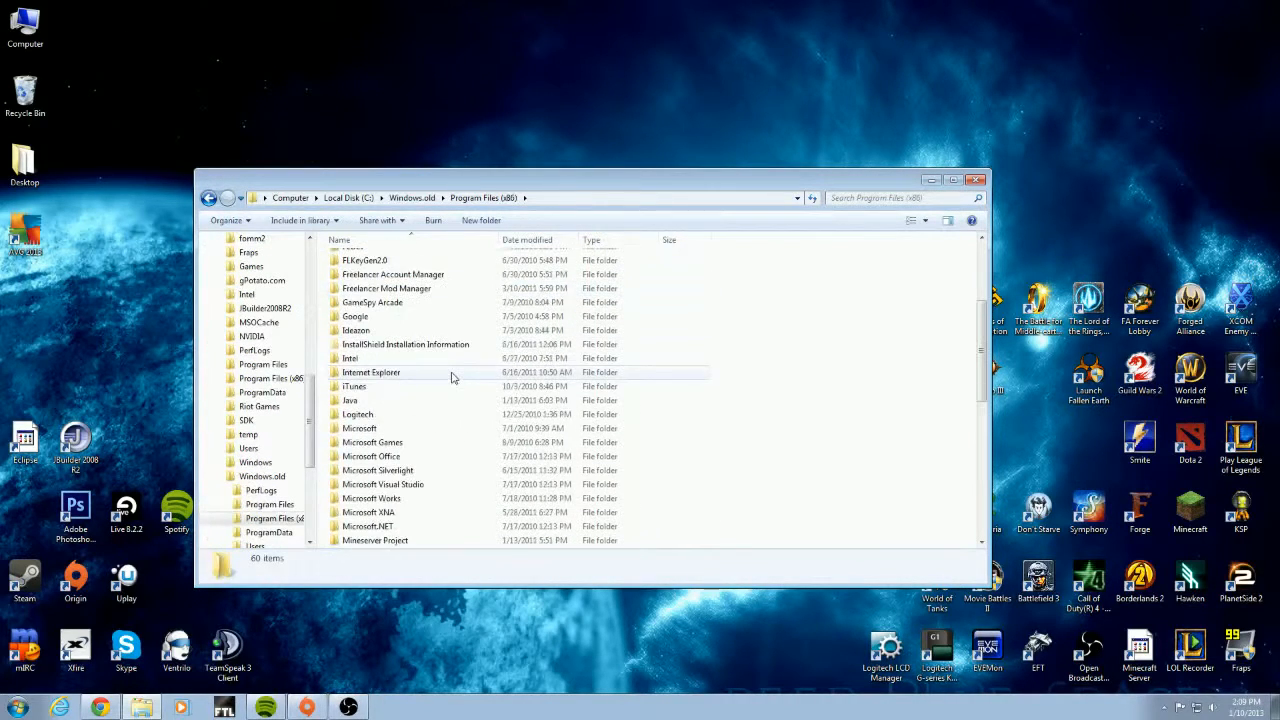
{"action": "double_click", "coordinate": [414, 445]}
{"action": "double_click", "coordinate": [394, 260]}
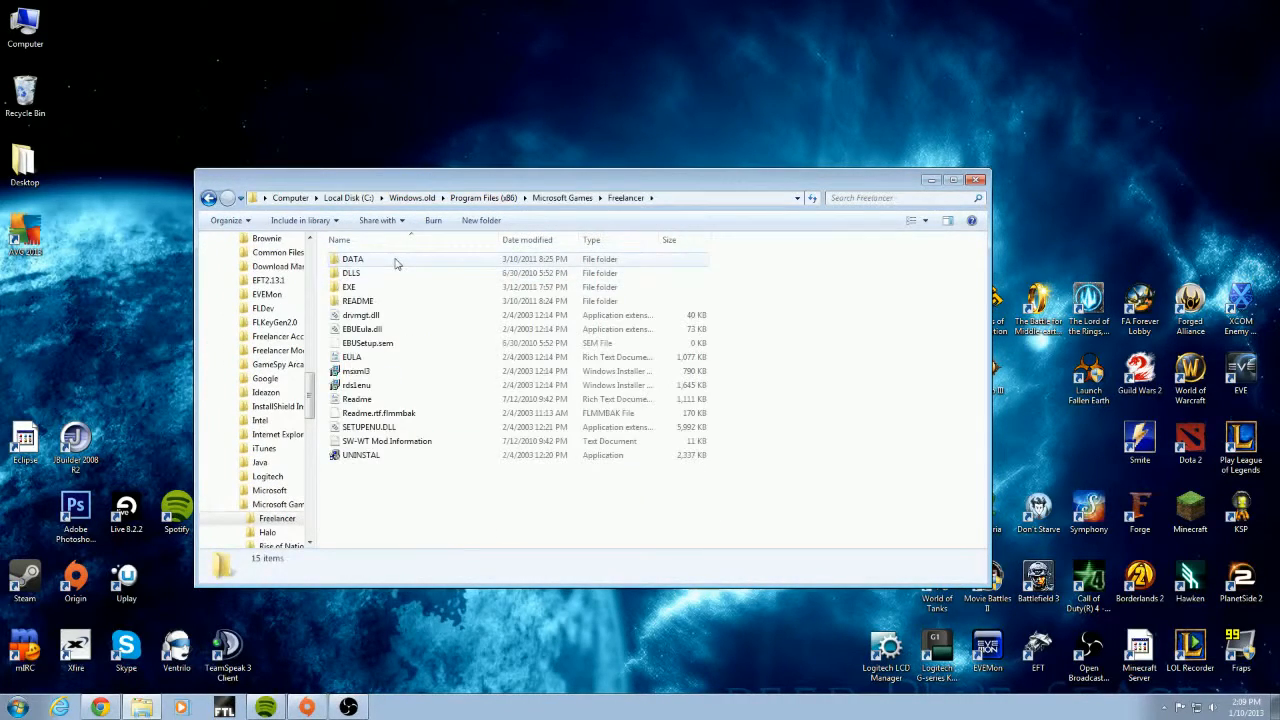
Open DATA\SHIPS\LIBERTY\li_ranger and compare the original li_ranger and modified li_rangernew CMP files
{"action": "double_click", "coordinate": [395, 261]}
{"action": "double_click", "coordinate": [375, 462]}
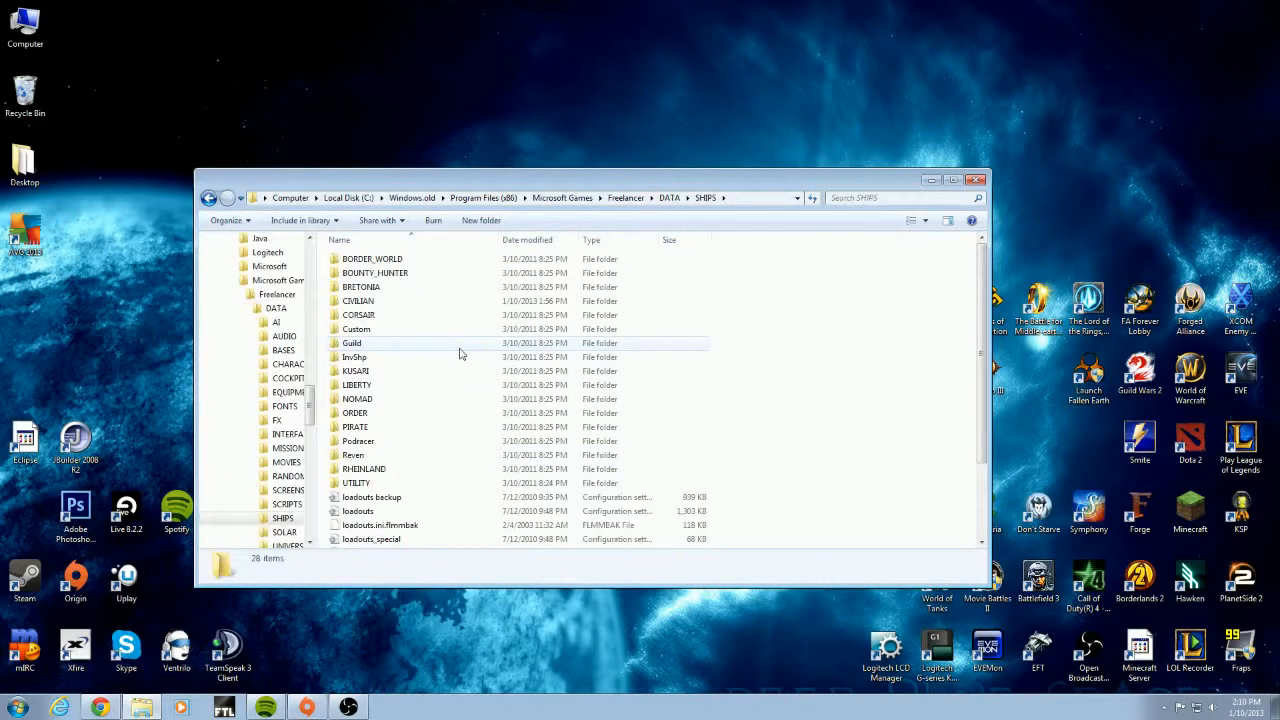
{"action": "double_click", "coordinate": [409, 384]}
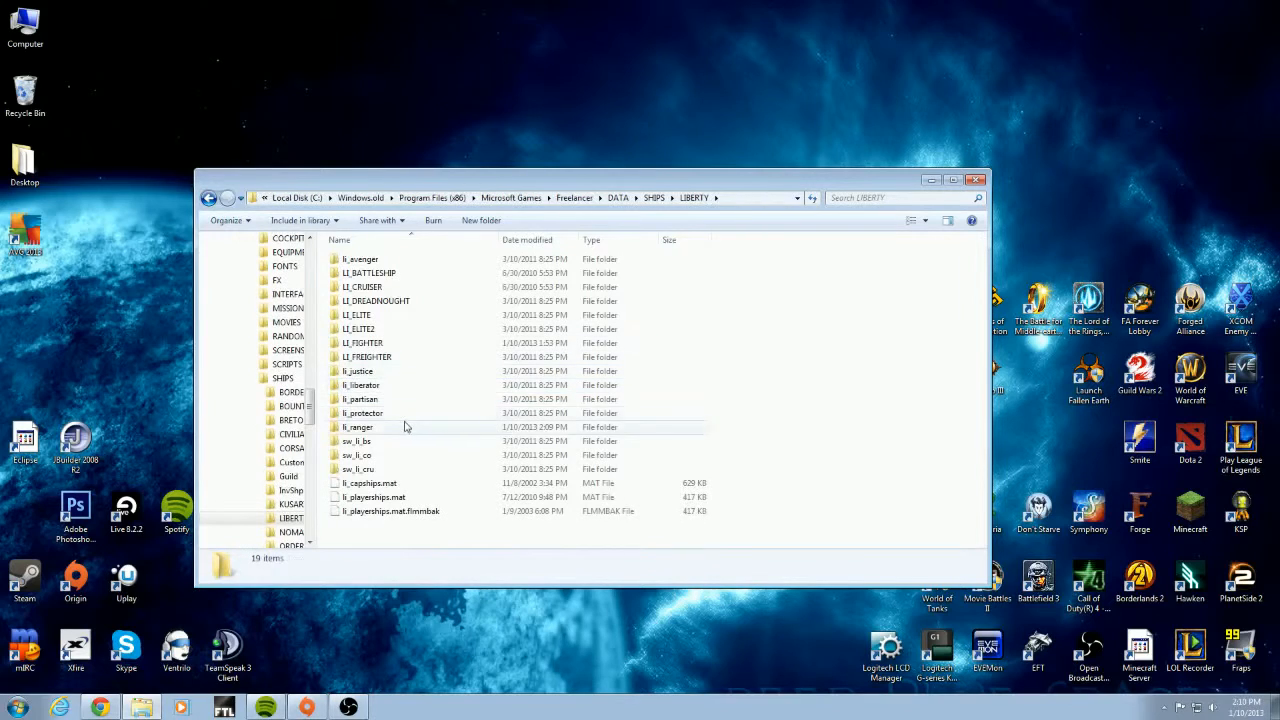
{"action": "double_click", "coordinate": [384, 429]}
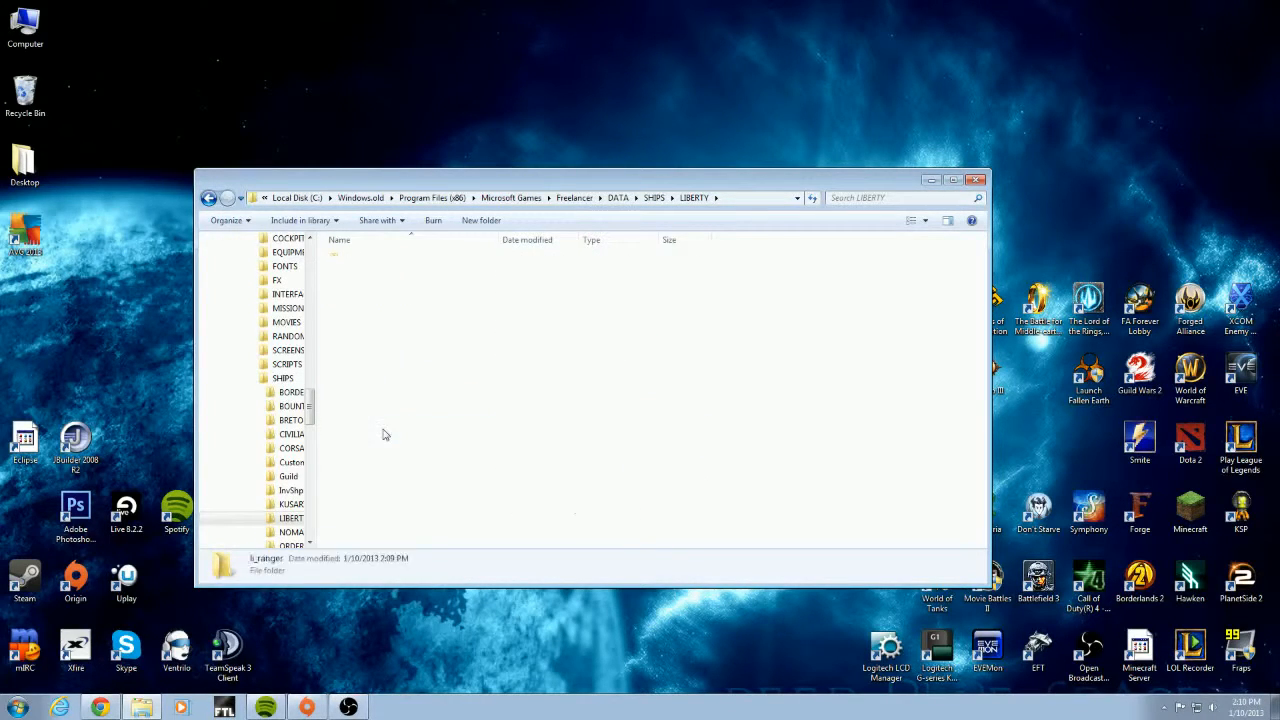
{"action": "left_click", "coordinate": [394, 301]}
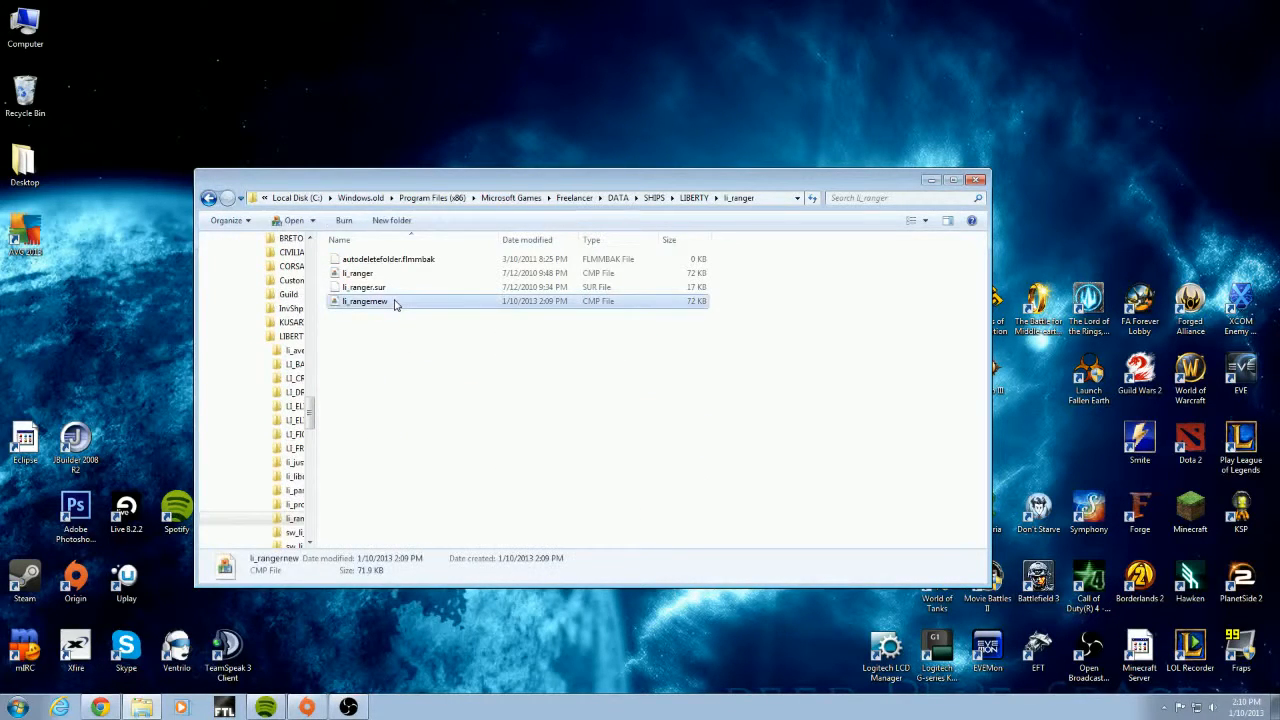
{"action": "left_click", "coordinate": [380, 276]}
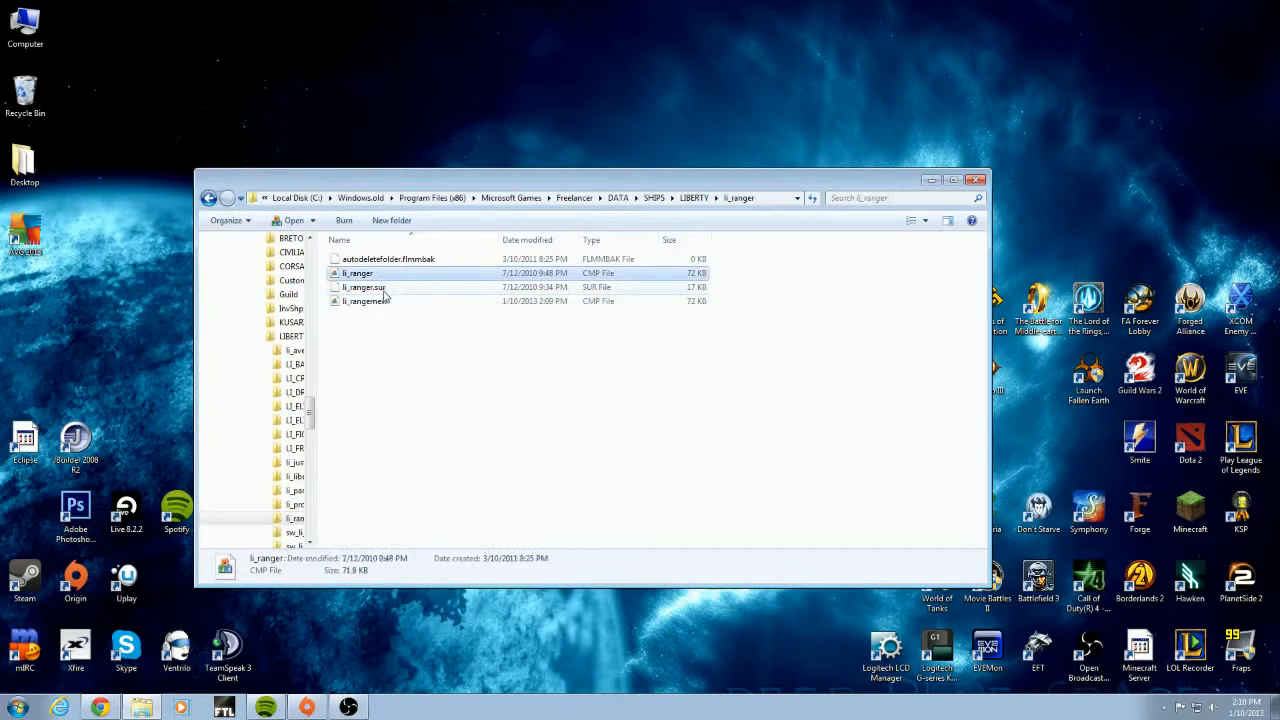
{"action": "left_click", "coordinate": [385, 303]}
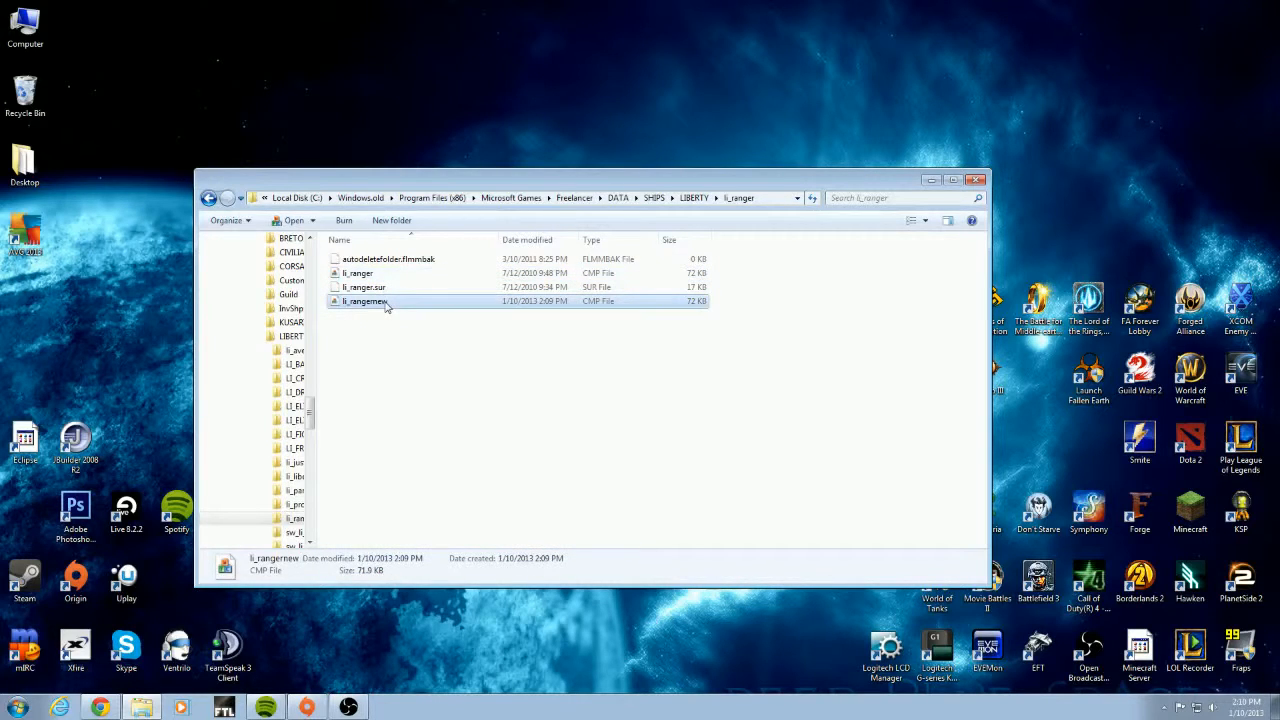
{"action": "left_click", "coordinate": [409, 352]}
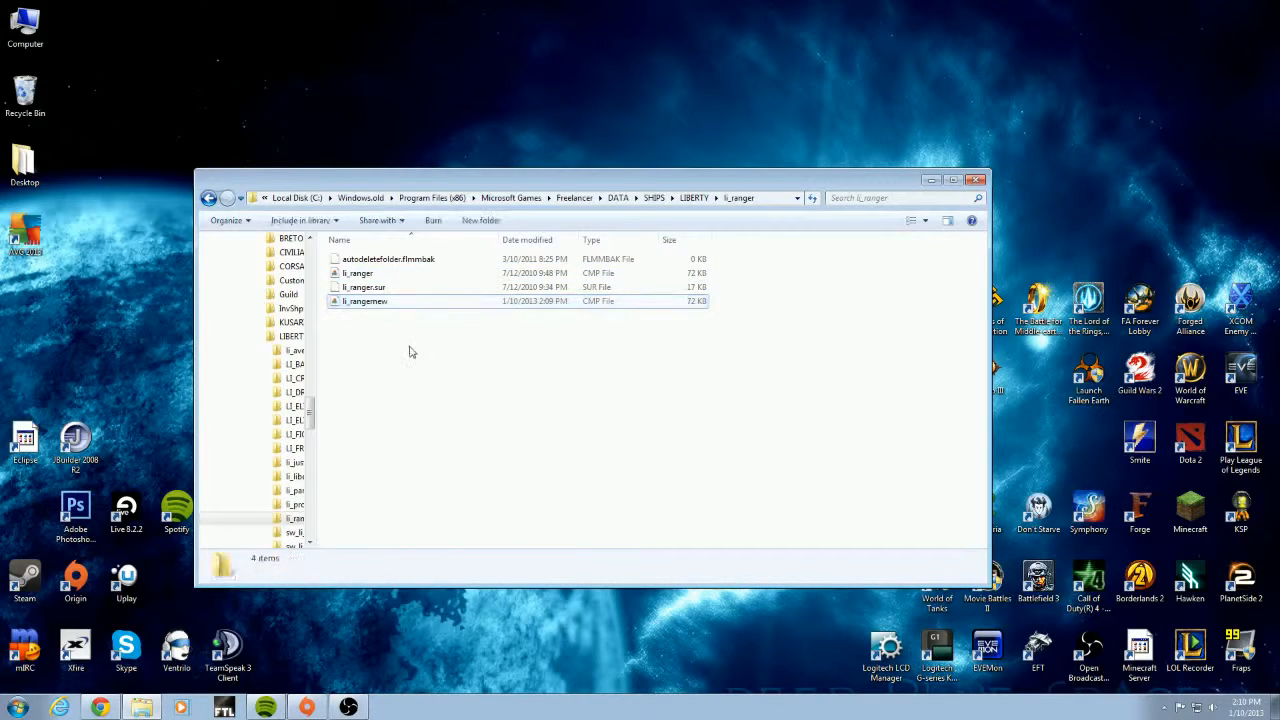
Create a folder named backup inside the li_ranger folder
{"action": "left_click", "coordinate": [484, 220]}
{"action": "type", "text": "backup"}
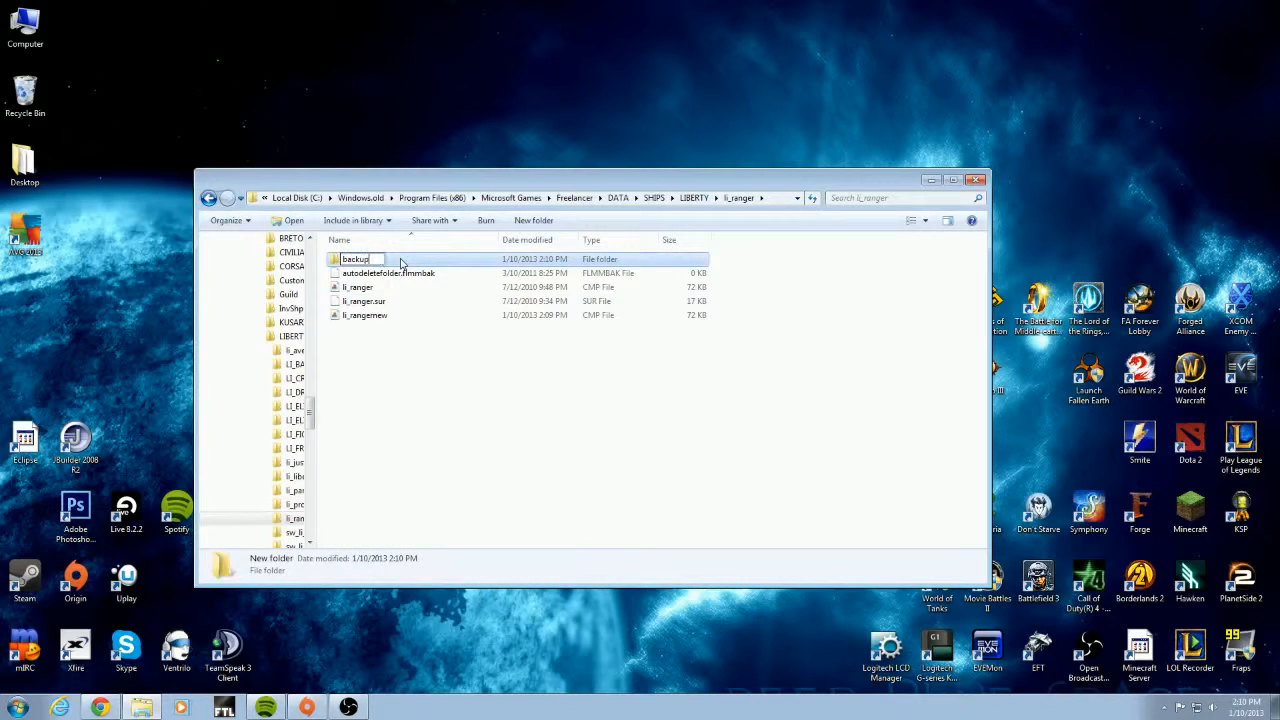
{"action": "key", "text": "Return"}
{"action": "left_click", "coordinate": [401, 364]}
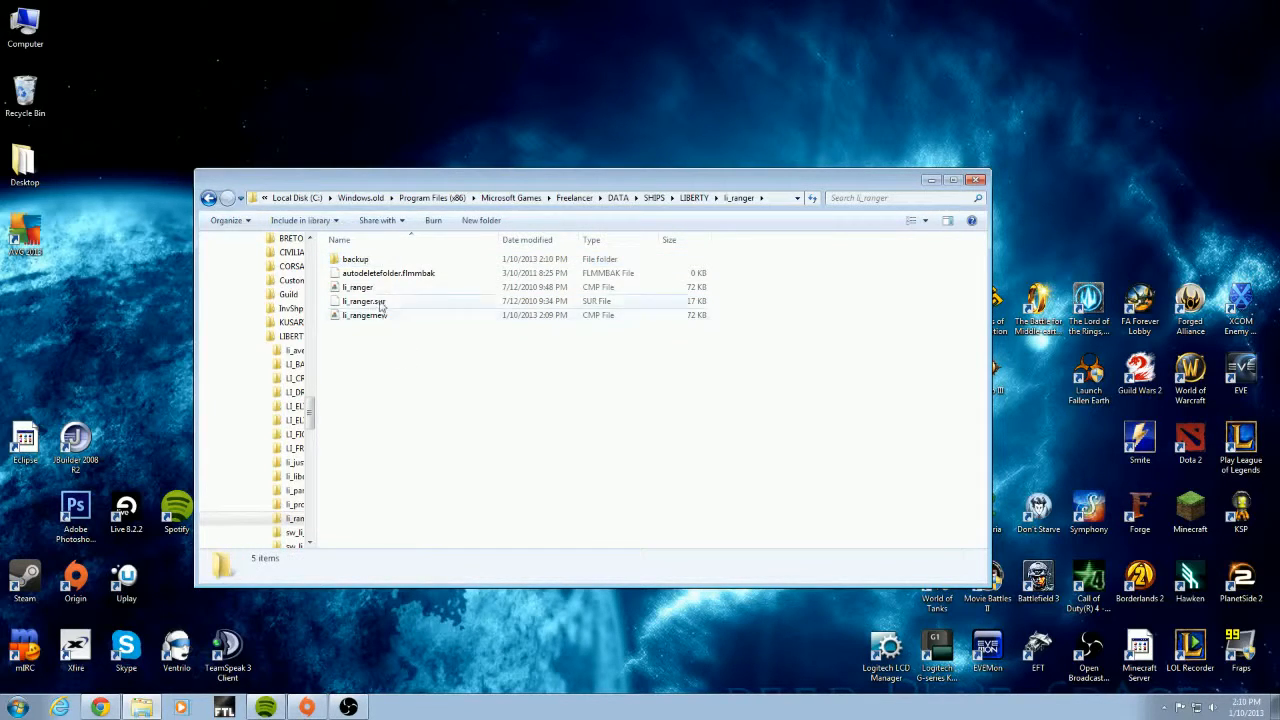
Copy the li_ranger and li_rangernew CMP files into the li_ranger backup folder and check the copies
{"action": "left_click", "coordinate": [365, 287]}
{"action": "left_click", "coordinate": [375, 315], "text": "ctrl"}
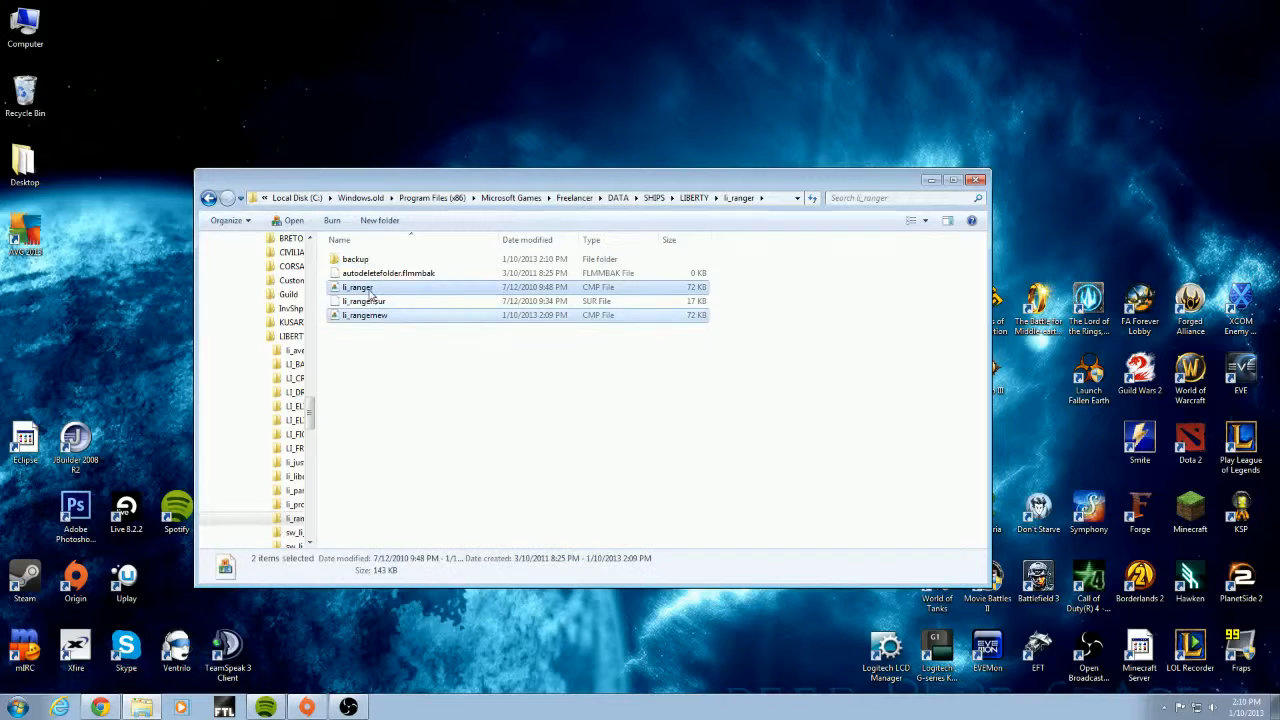
{"action": "left_click_drag", "start_coordinate": [376, 311], "coordinate": [355, 259]}
{"action": "double_click", "coordinate": [355, 259]}
{"action": "left_click", "coordinate": [209, 198]}
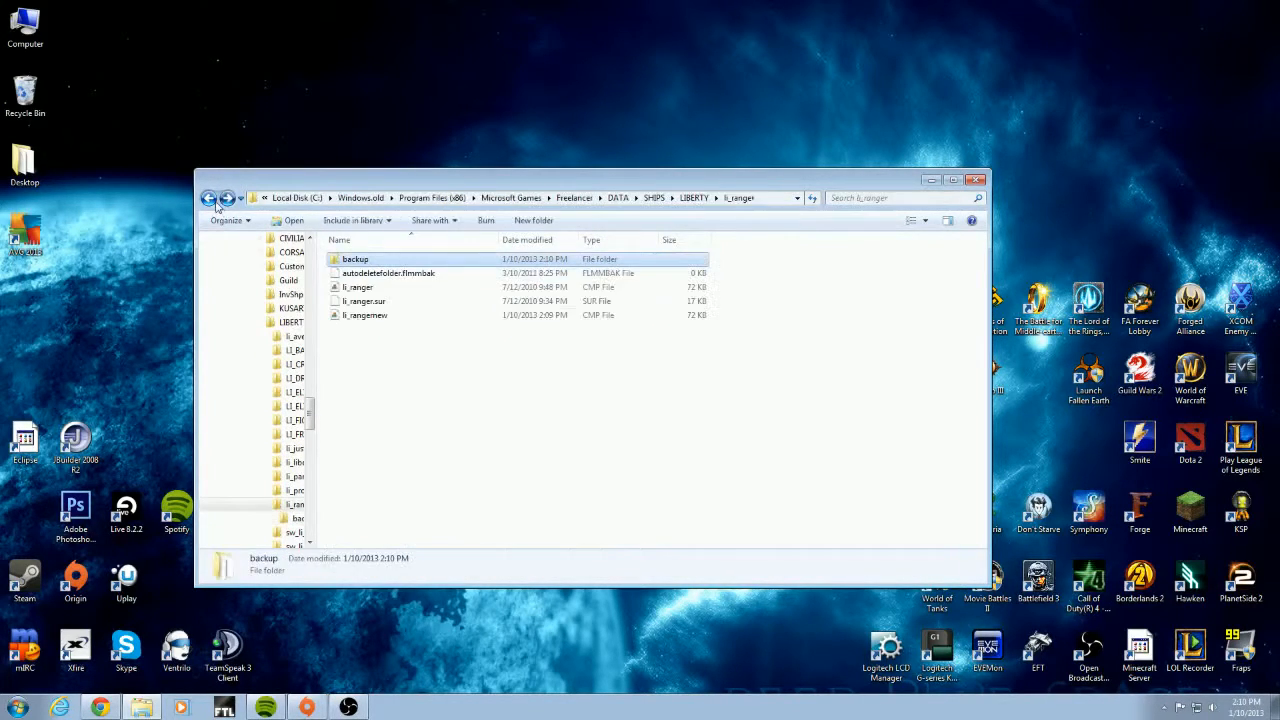
{"action": "left_click", "coordinate": [440, 360]}
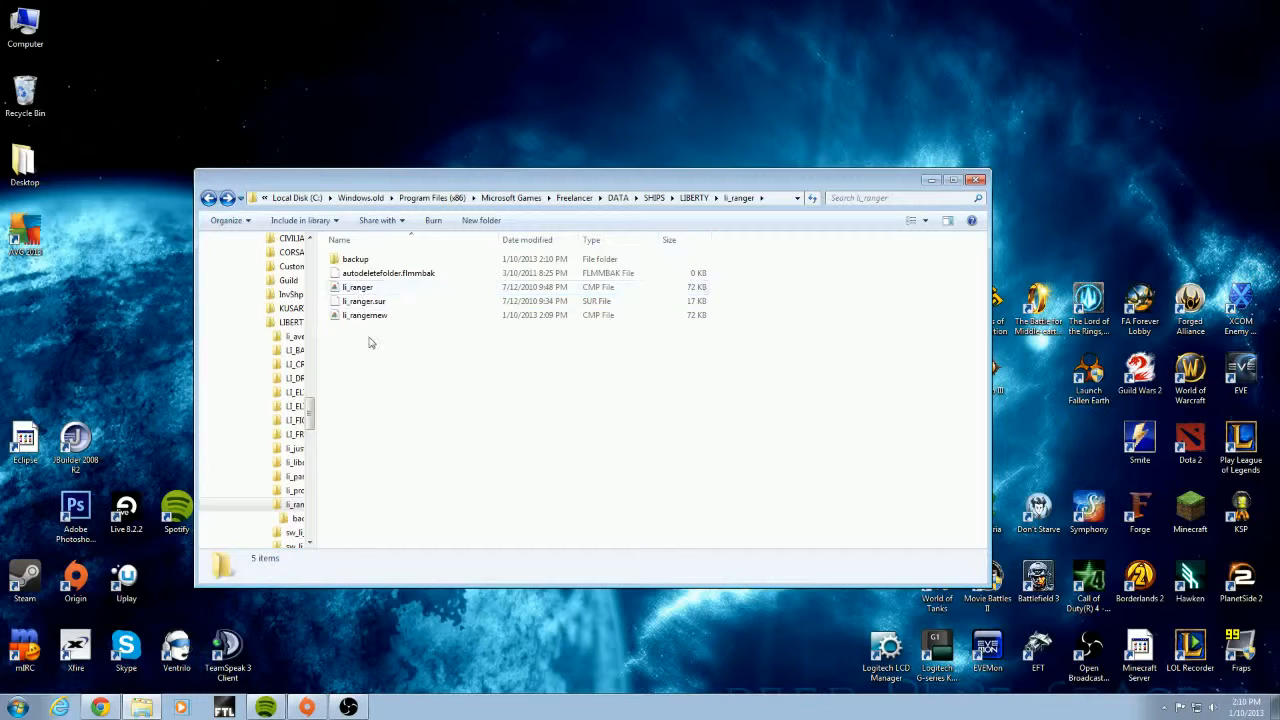
{"action": "double_click", "coordinate": [358, 259]}
{"action": "left_click", "coordinate": [208, 197]}
Delete the original li_ranger CMP file from the li_ranger folder
{"action": "left_click", "coordinate": [366, 288]}
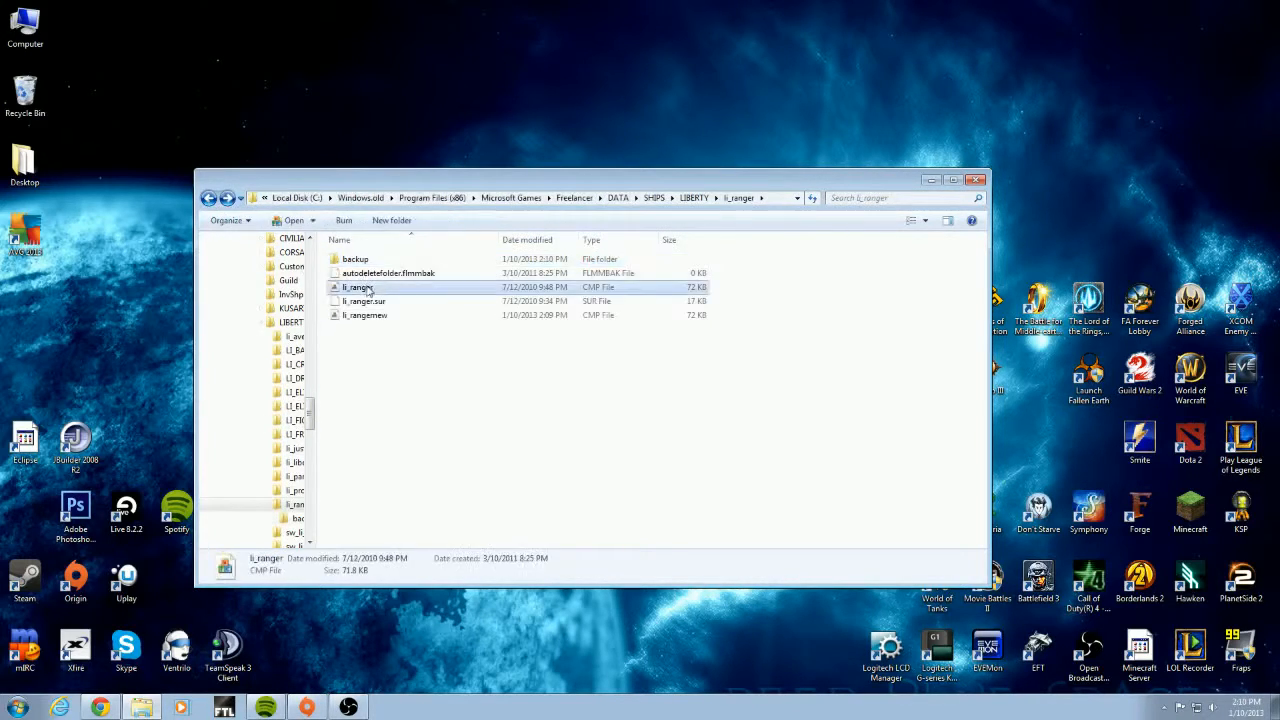
{"action": "key", "text": "Delete"}
{"action": "left_click", "coordinate": [684, 410]}
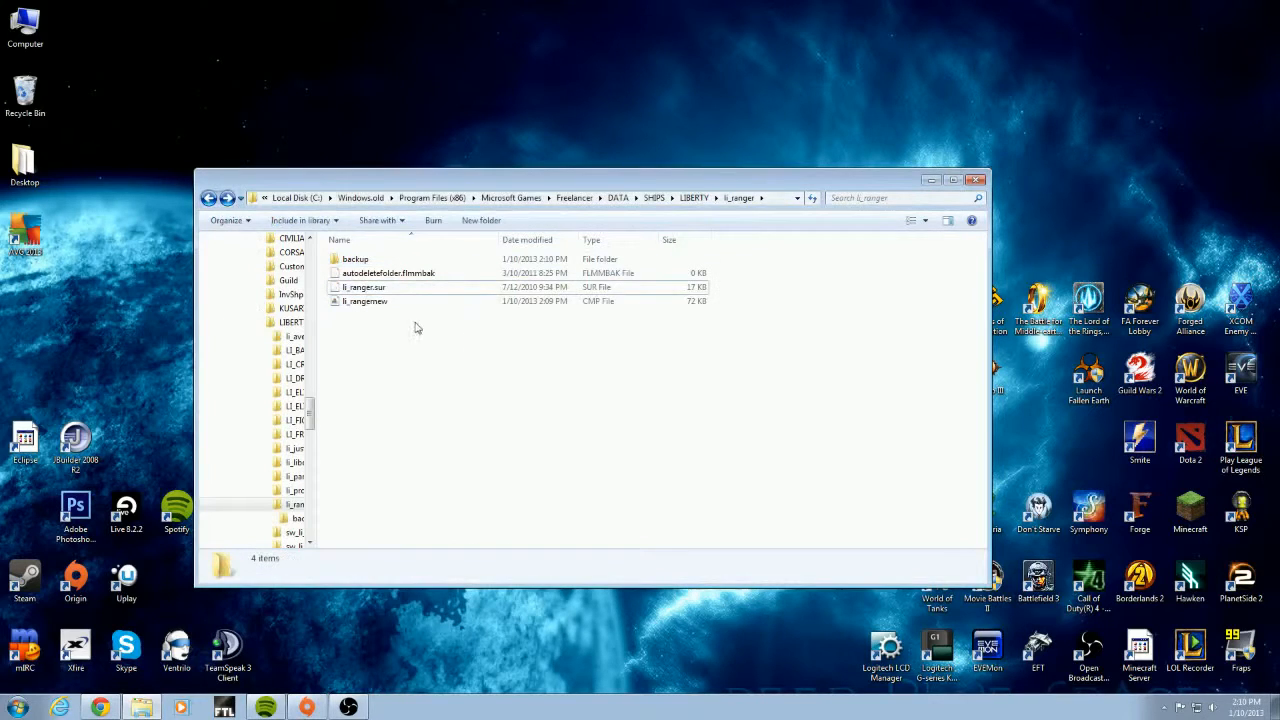
Rename the li_rangernew CMP file as li_ranger
{"action": "left_click", "coordinate": [386, 303]}
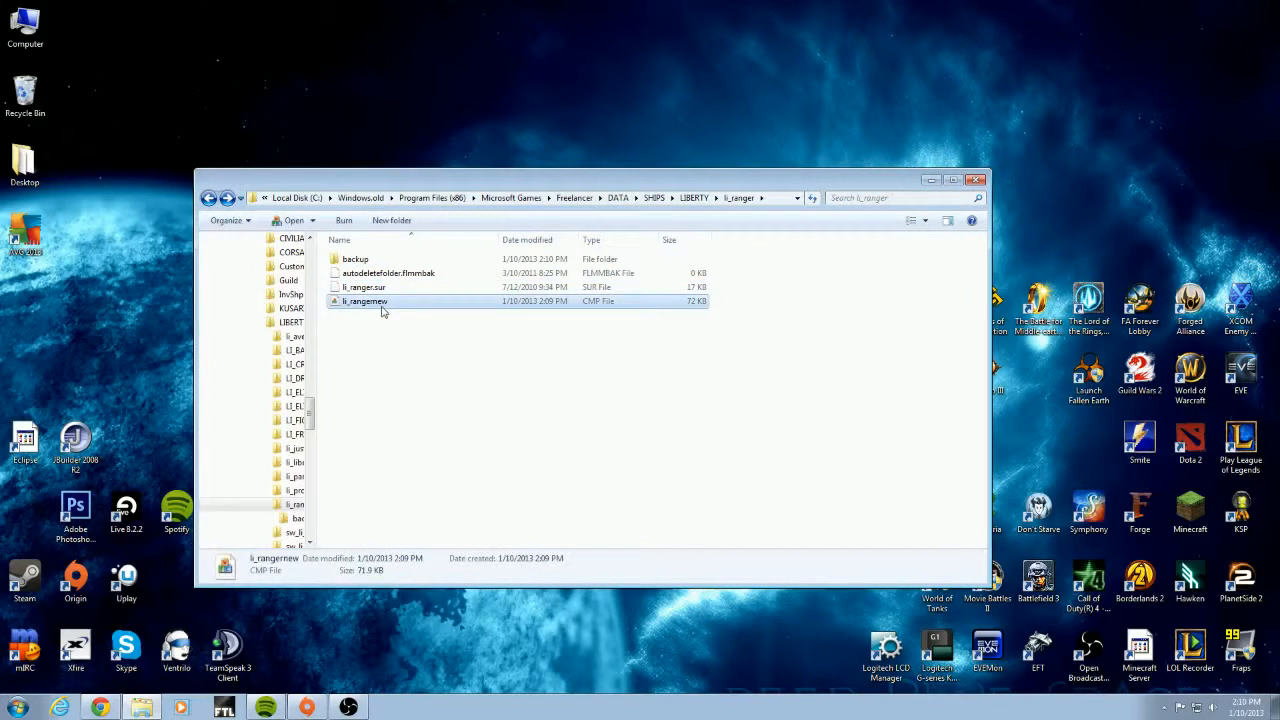
{"action": "left_click", "coordinate": [381, 306]}
{"action": "key", "text": "End"}
{"action": "key", "text": "BackSpace"}
{"action": "key", "text": "BackSpace"}
{"action": "key", "text": "BackSpace"}
{"action": "key", "text": "Return"}
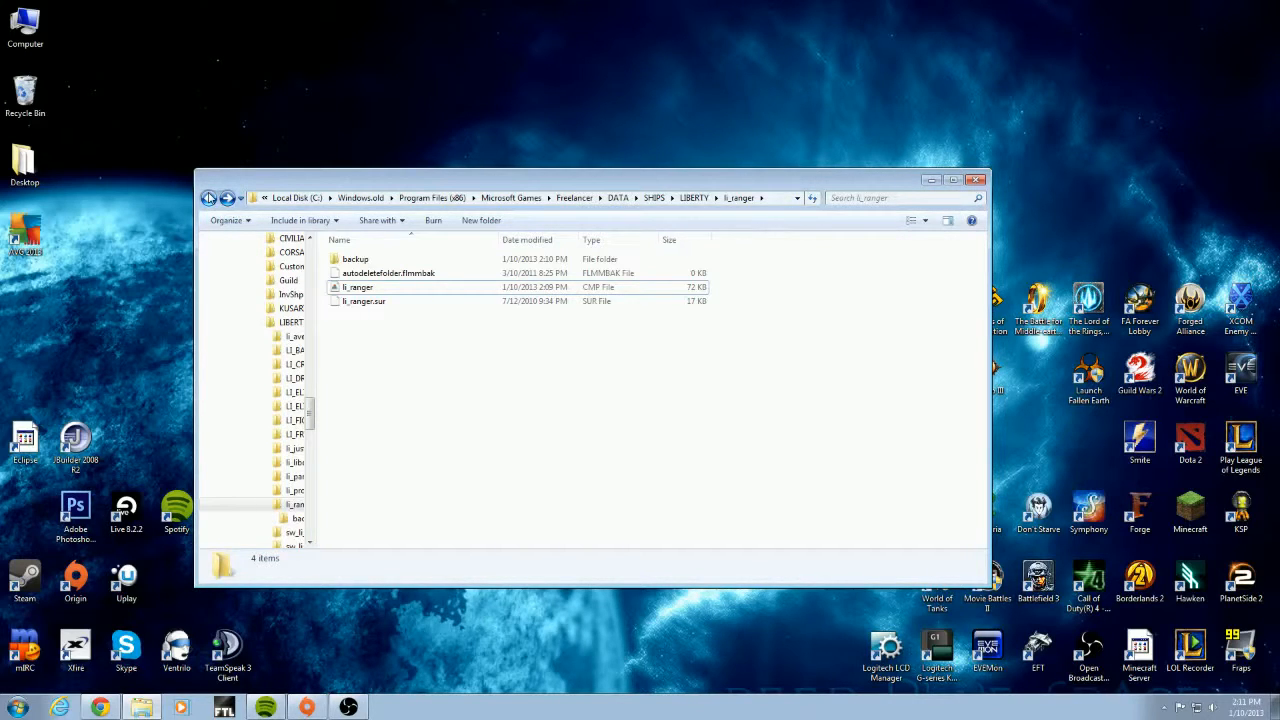
Return to the SHIPS folder, where the shiparch file is stored, and create a folder named backup there
{"action": "left_click", "coordinate": [208, 197]}
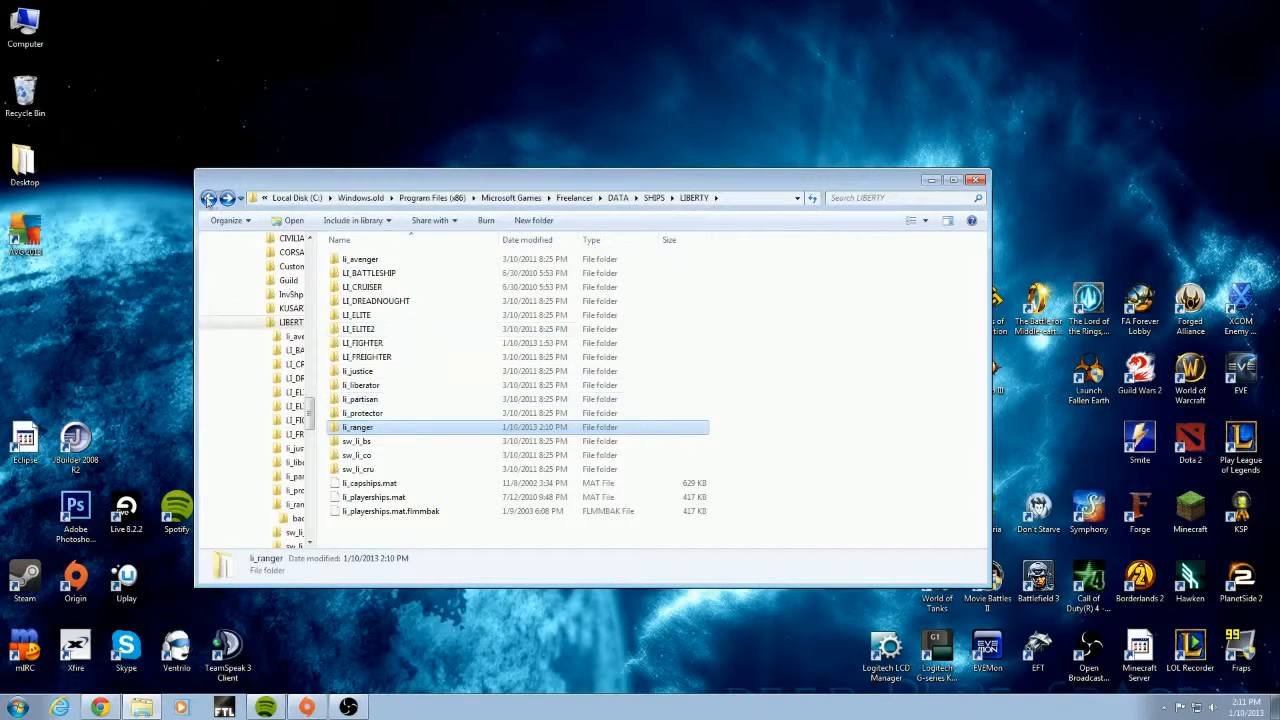
{"action": "left_click", "coordinate": [208, 197]}
{"action": "scroll", "coordinate": [534, 435], "scroll_direction": "down", "scroll_amount": 3}
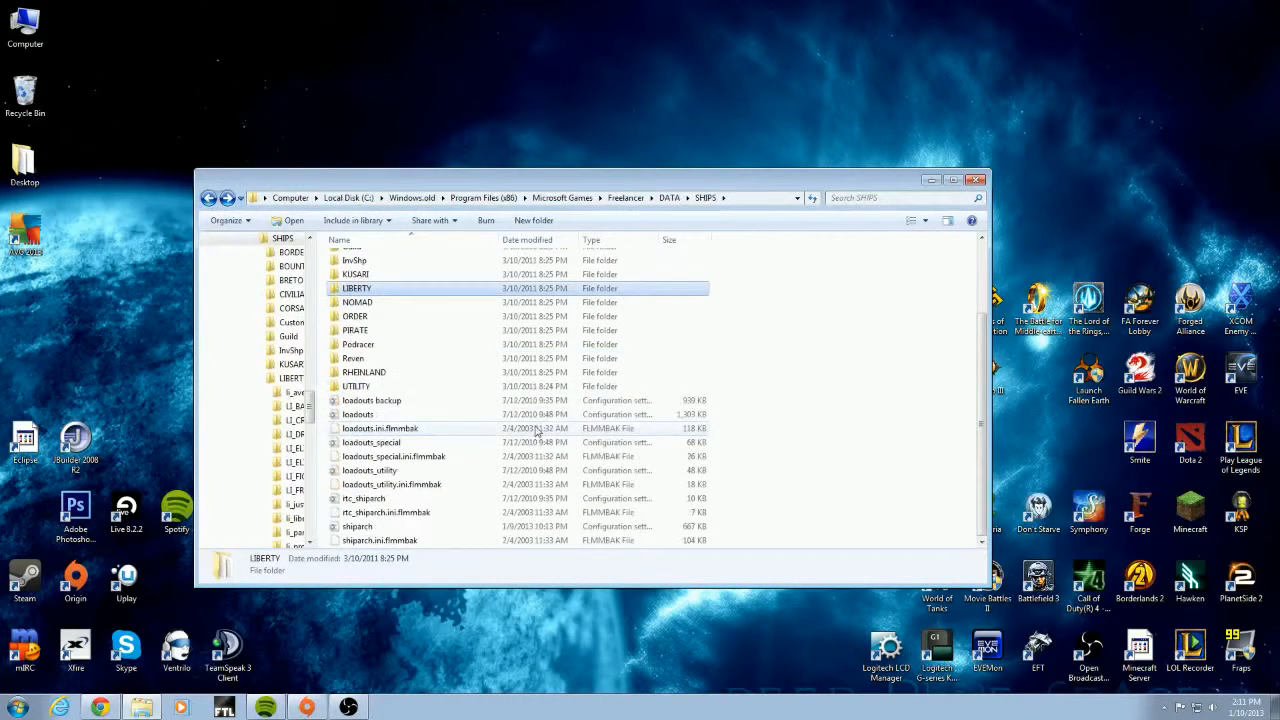
{"action": "left_click", "coordinate": [378, 527]}
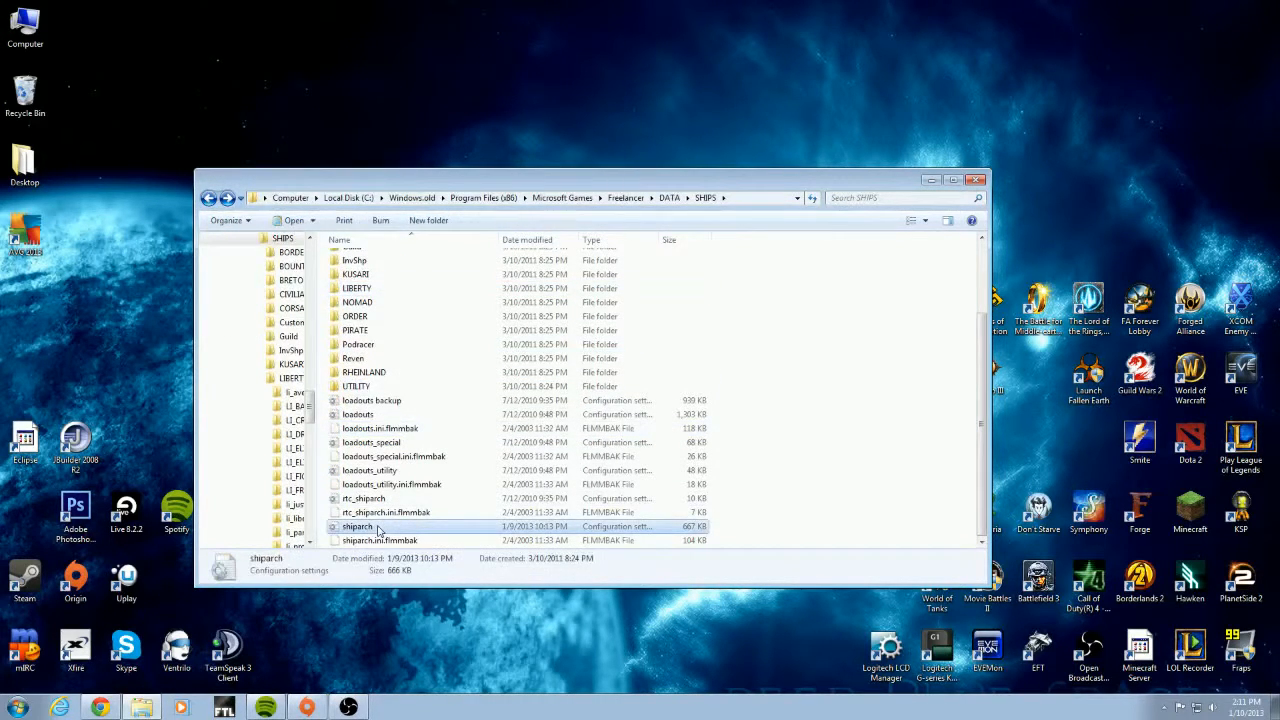
{"action": "left_click", "coordinate": [764, 444]}
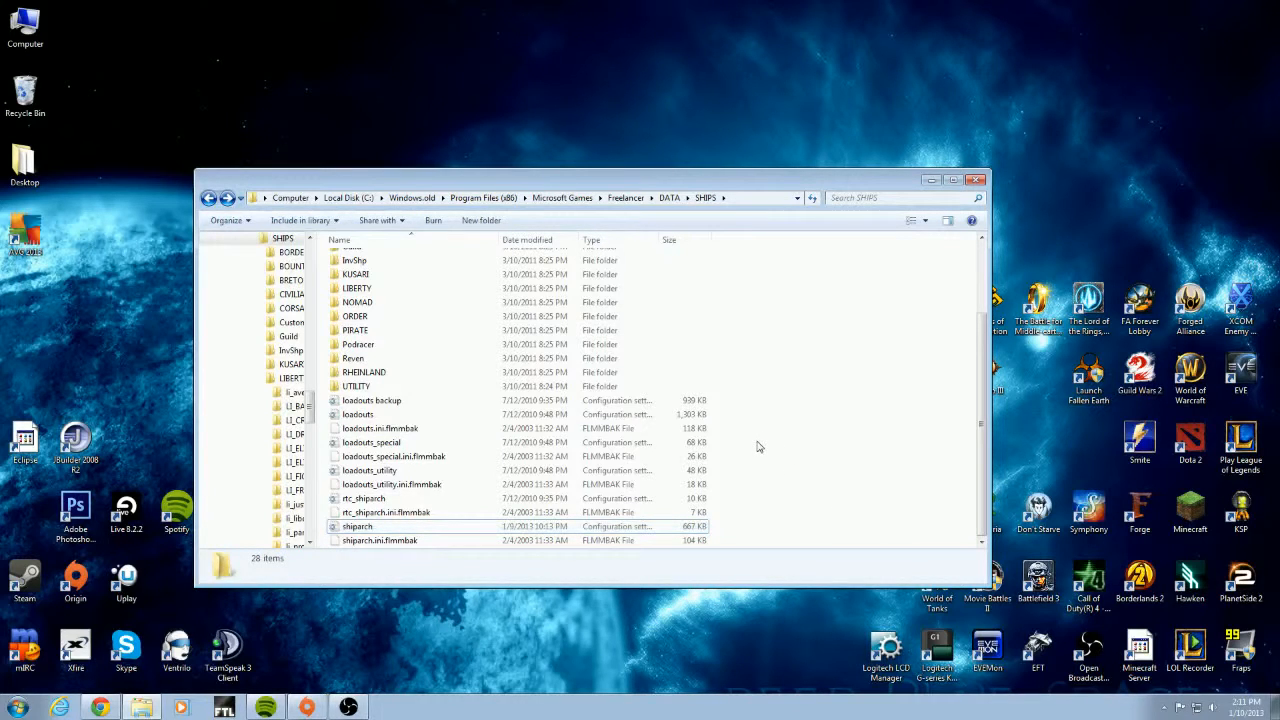
{"action": "left_click", "coordinate": [478, 224]}
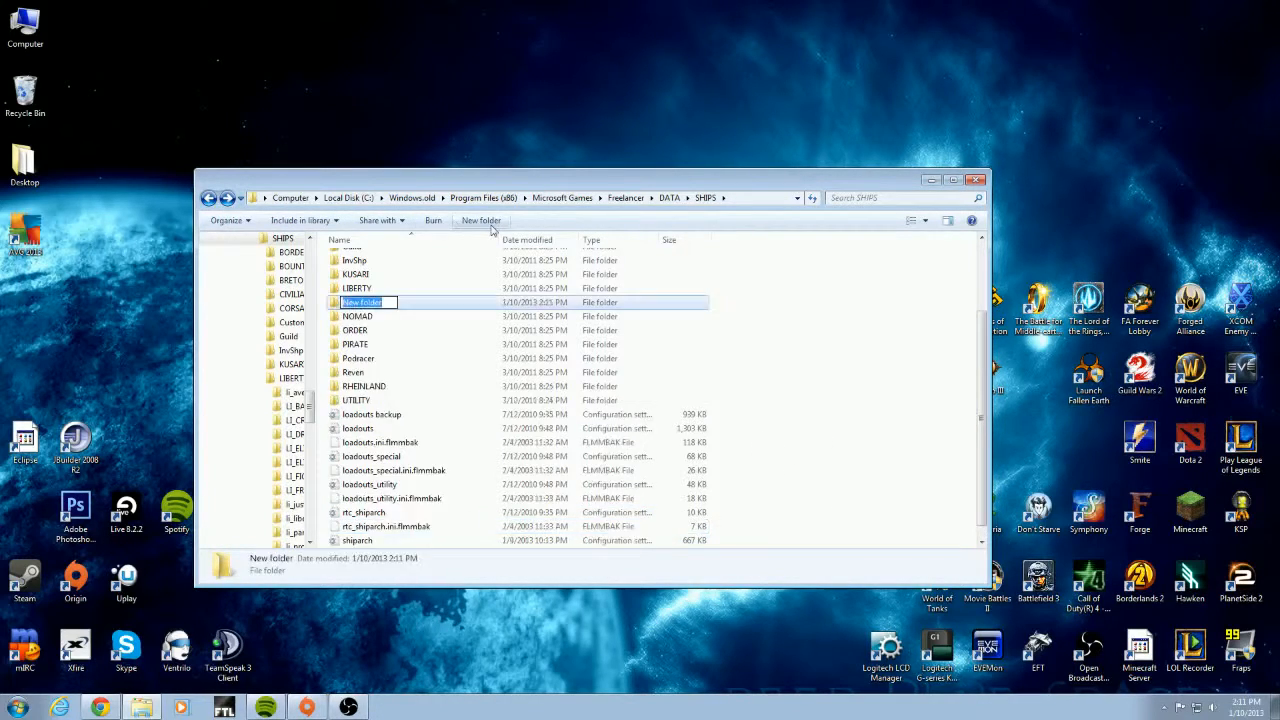
{"action": "type", "text": "backup"}
{"action": "key", "text": "Return"}
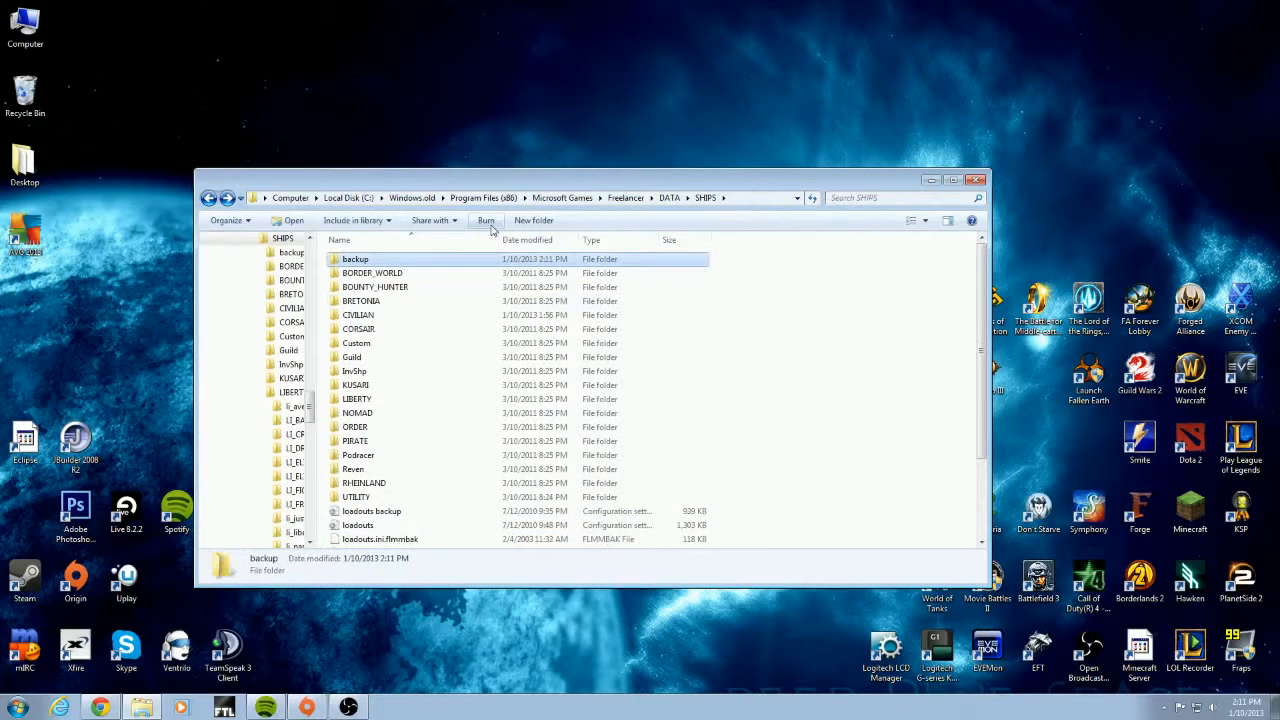
Copy the shiparch configuration file into the backup folder in SHIPS and check the copy
{"action": "scroll", "coordinate": [643, 286], "scroll_direction": "down", "scroll_amount": 3}
{"action": "left_click", "coordinate": [362, 526]}
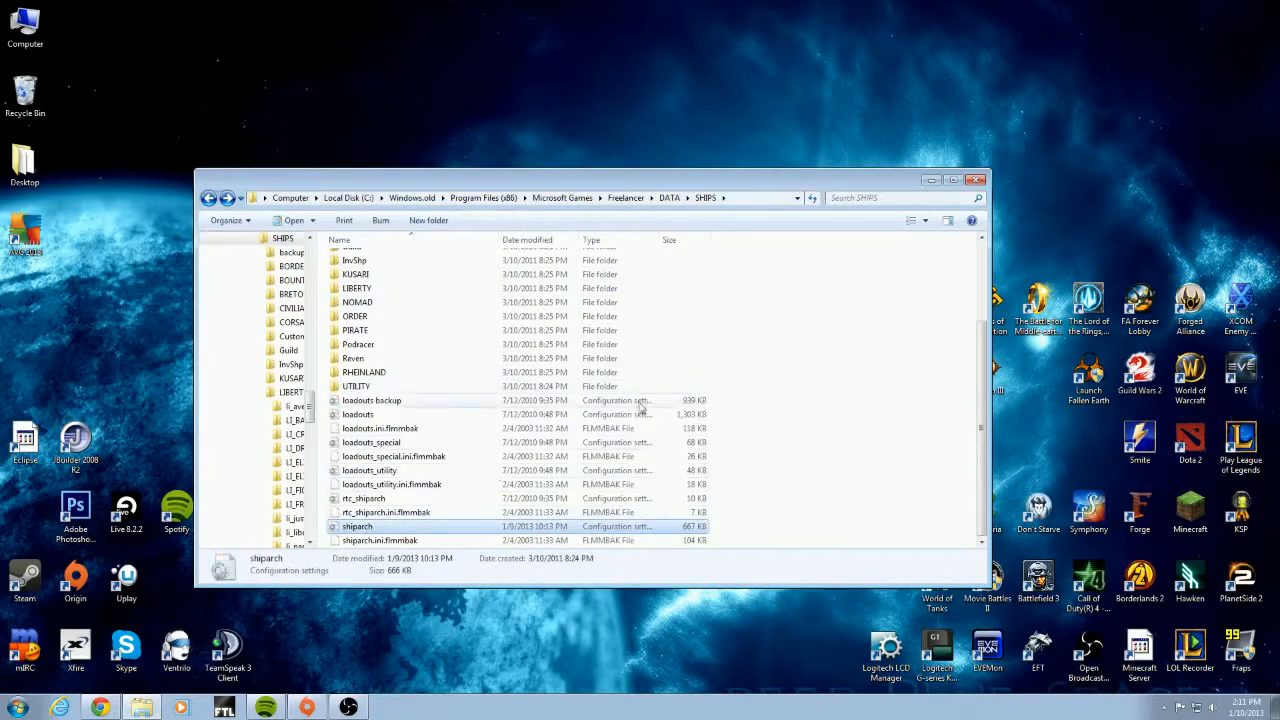
{"action": "key", "text": "ctrl+c"}
{"action": "scroll", "coordinate": [754, 361], "scroll_direction": "up", "scroll_amount": 3}
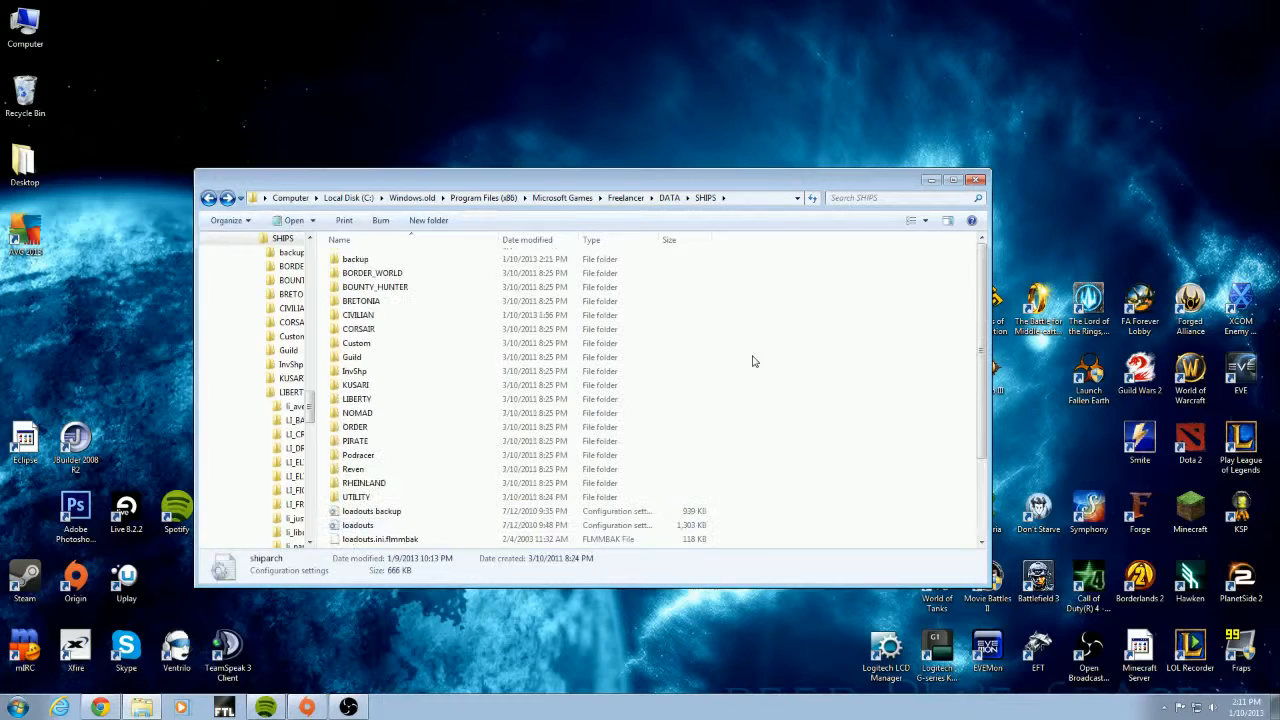
{"action": "double_click", "coordinate": [380, 254]}
{"action": "key", "text": "ctrl+v"}
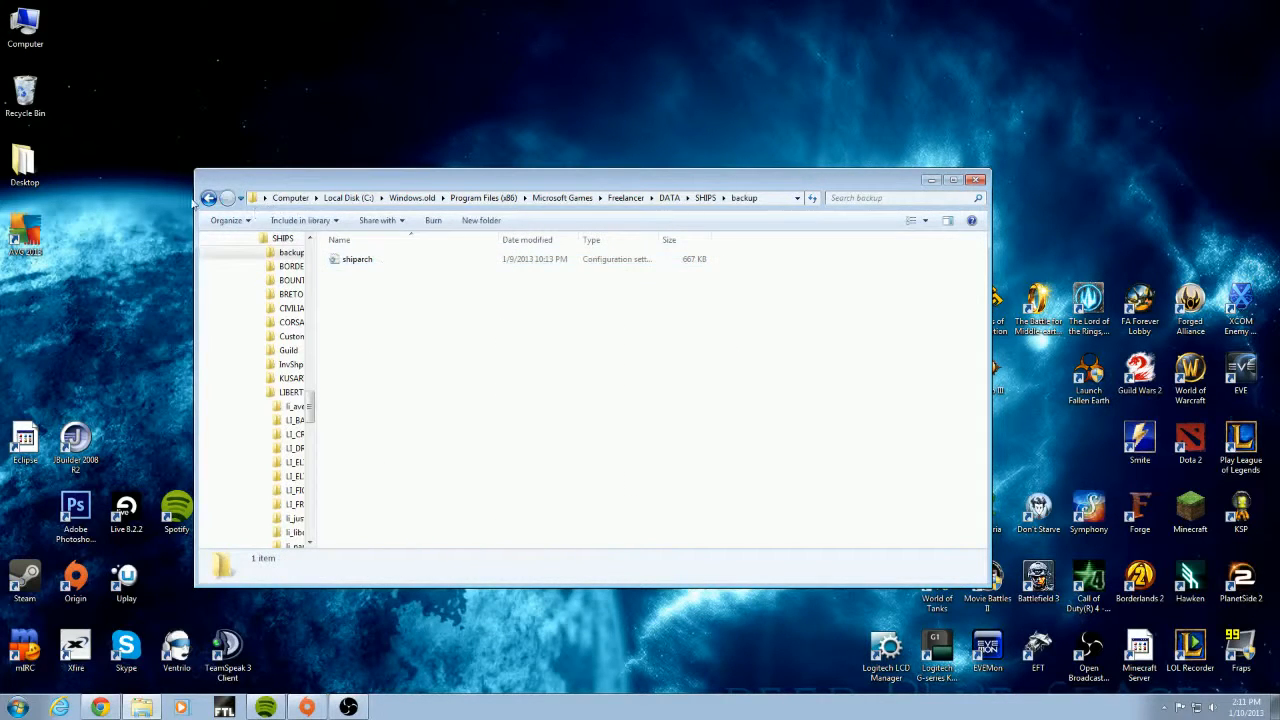
{"action": "left_click", "coordinate": [208, 197]}
{"action": "scroll", "coordinate": [636, 368], "scroll_direction": "down", "scroll_amount": 3}
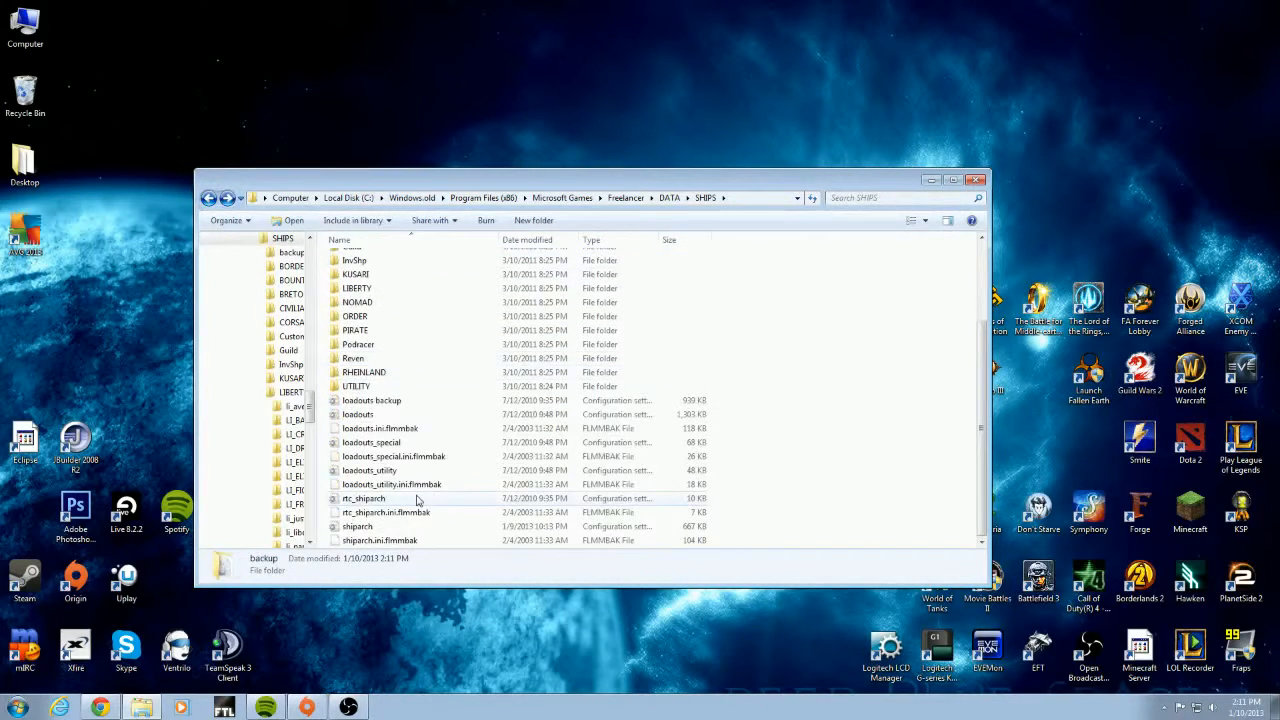
{"action": "scroll", "coordinate": [480, 430], "scroll_direction": "up", "scroll_amount": 3}
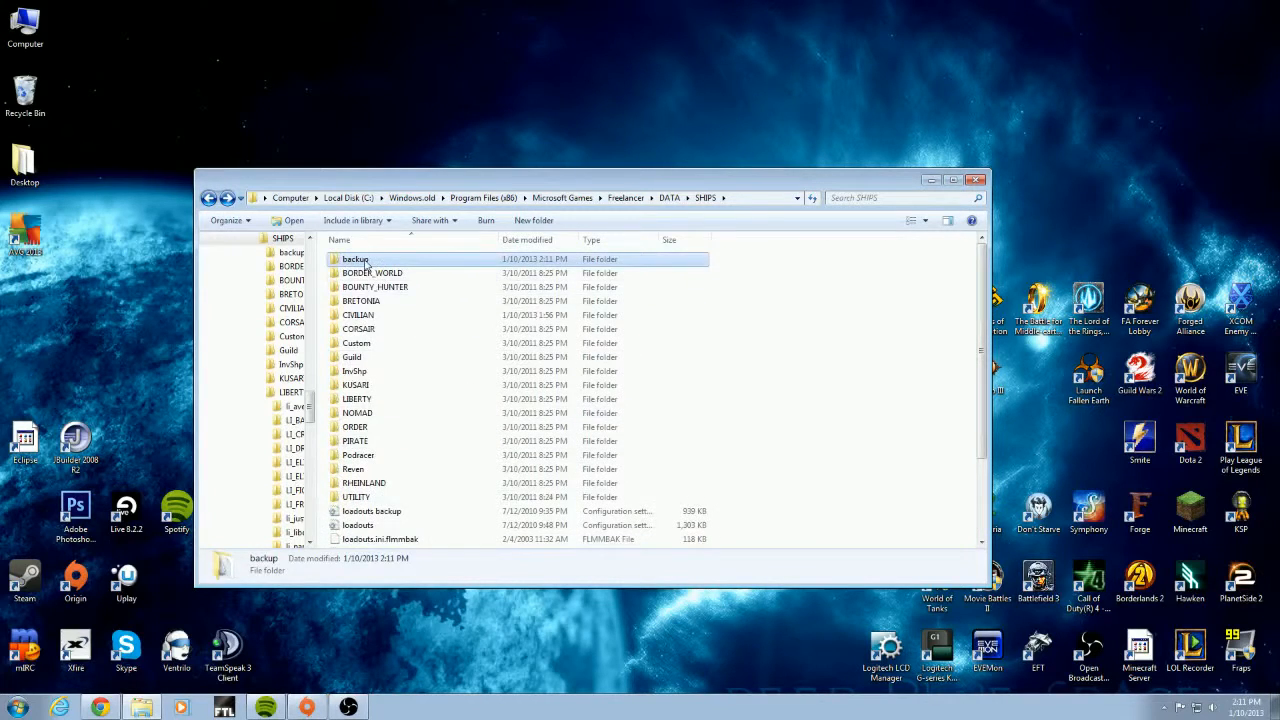
{"action": "double_click", "coordinate": [366, 261]}
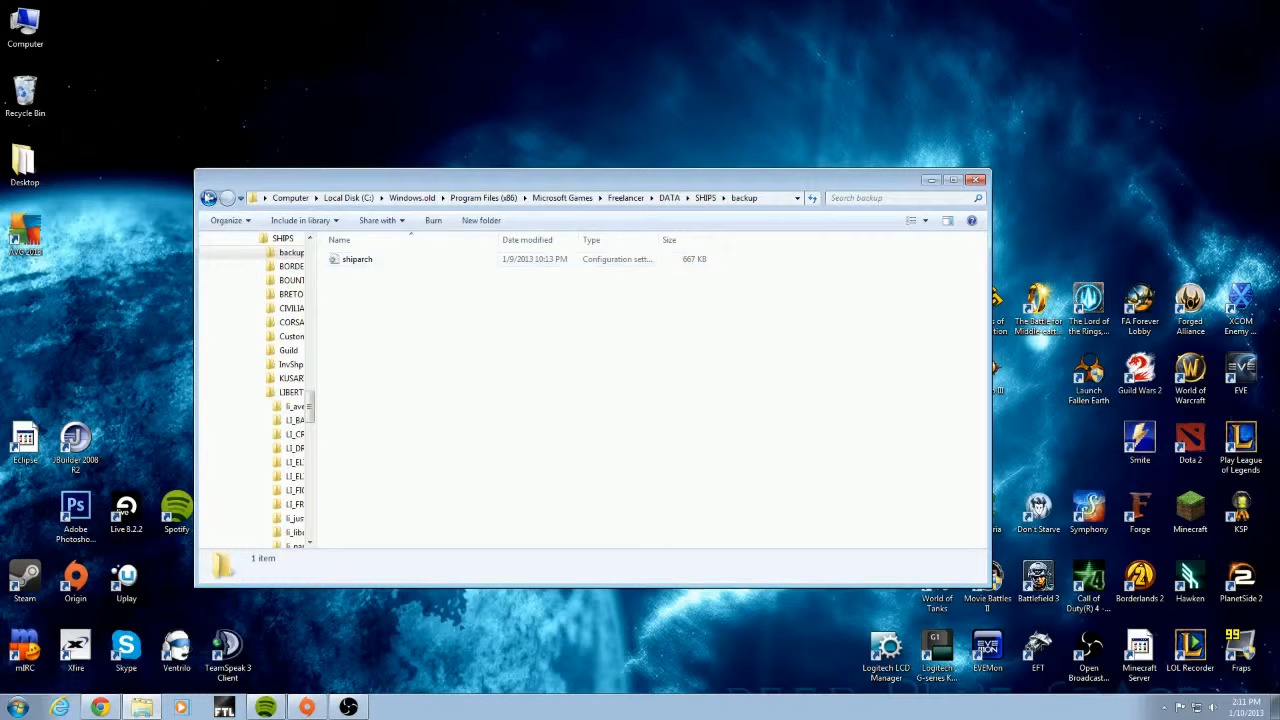
Return to the SHIPS folder and open the original shiparch configuration file in Notepad
{"action": "left_click", "coordinate": [208, 197]}
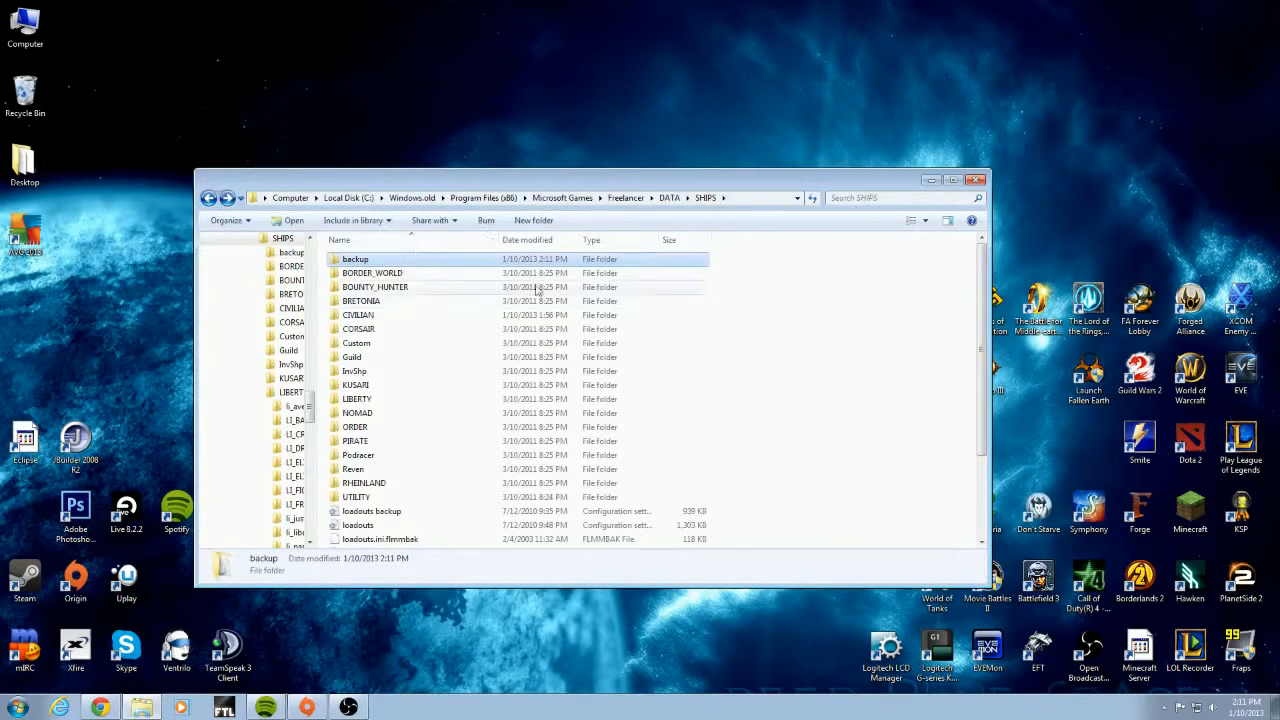
{"action": "scroll", "coordinate": [534, 291], "scroll_direction": "down", "scroll_amount": 3}
{"action": "double_click", "coordinate": [388, 527]}
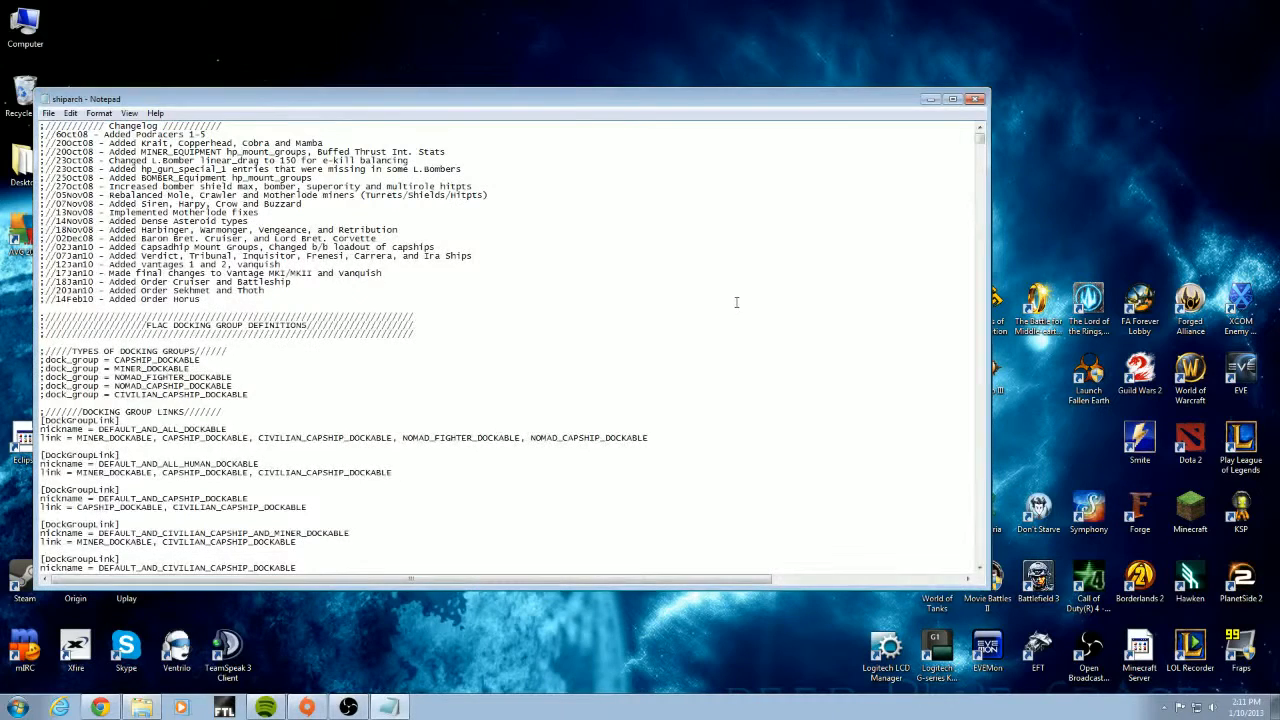
{"action": "left_click", "coordinate": [933, 100]}
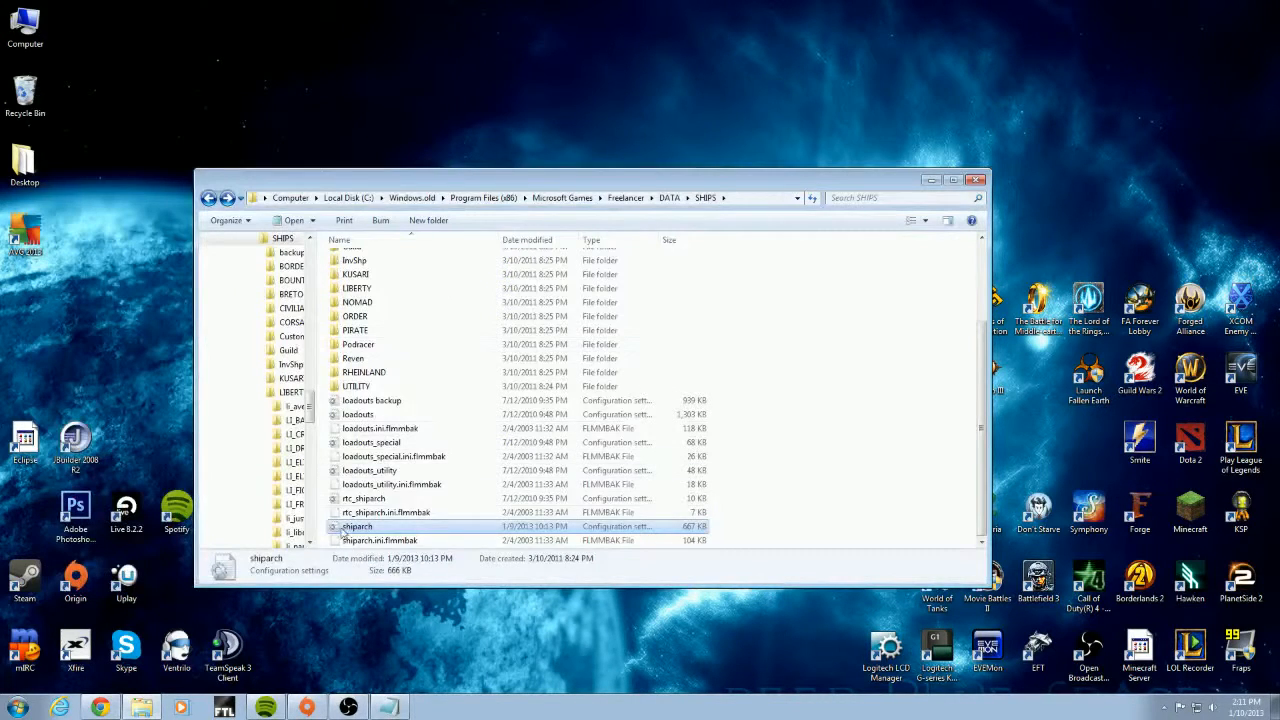
{"action": "right_click", "coordinate": [350, 528]}
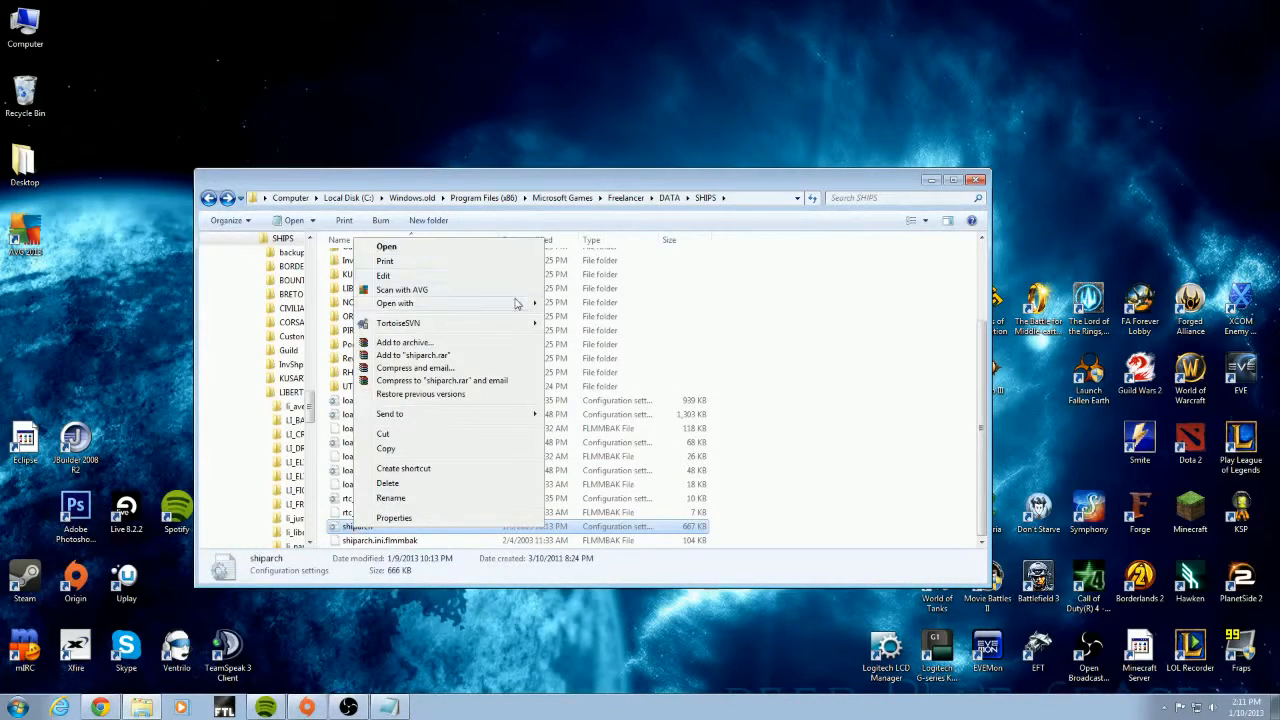
{"action": "mouse_move", "coordinate": [519, 303]}
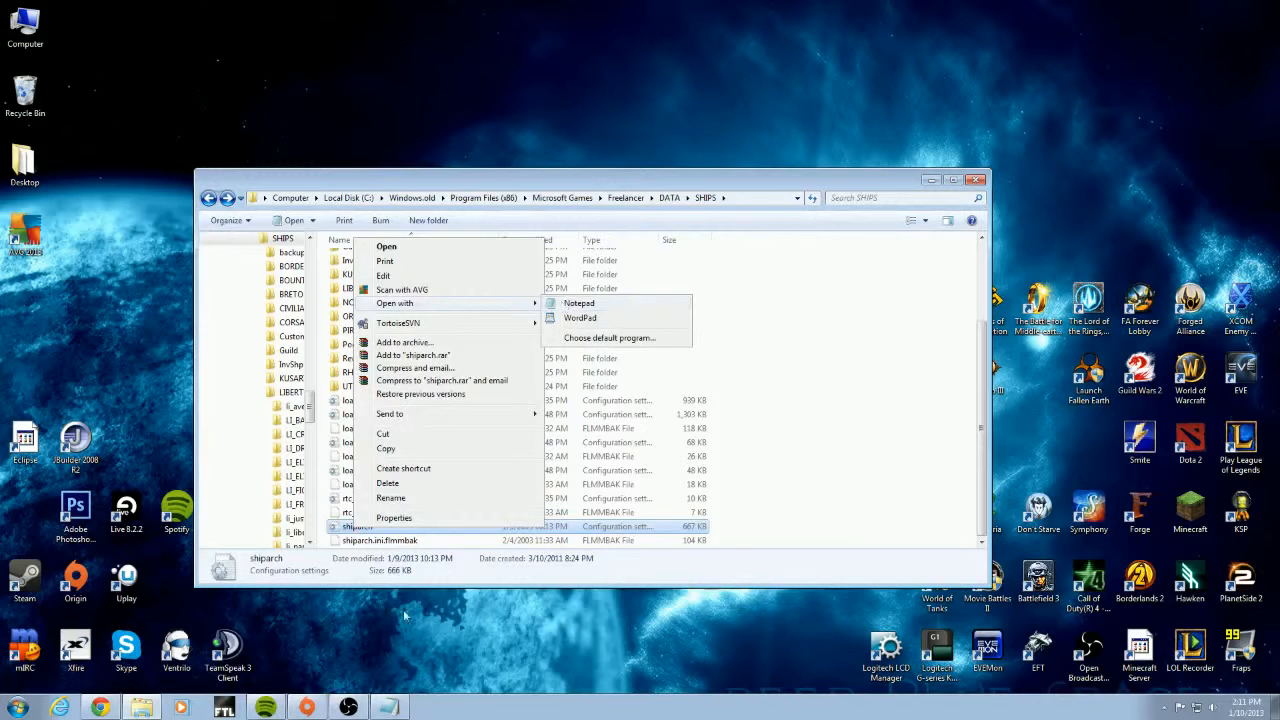
{"action": "left_click", "coordinate": [563, 306]}
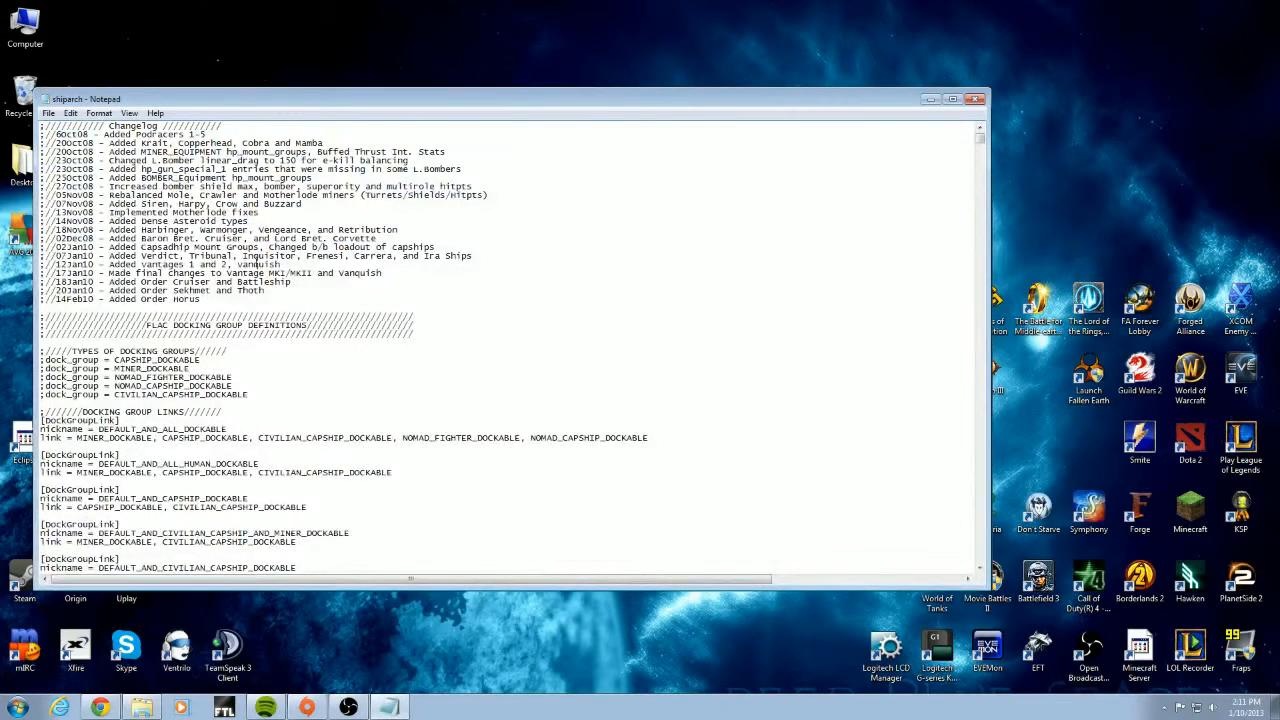
Search the shiparch file for li_ranger and close the search once its entry is reached
{"action": "left_click", "coordinate": [48, 113]}
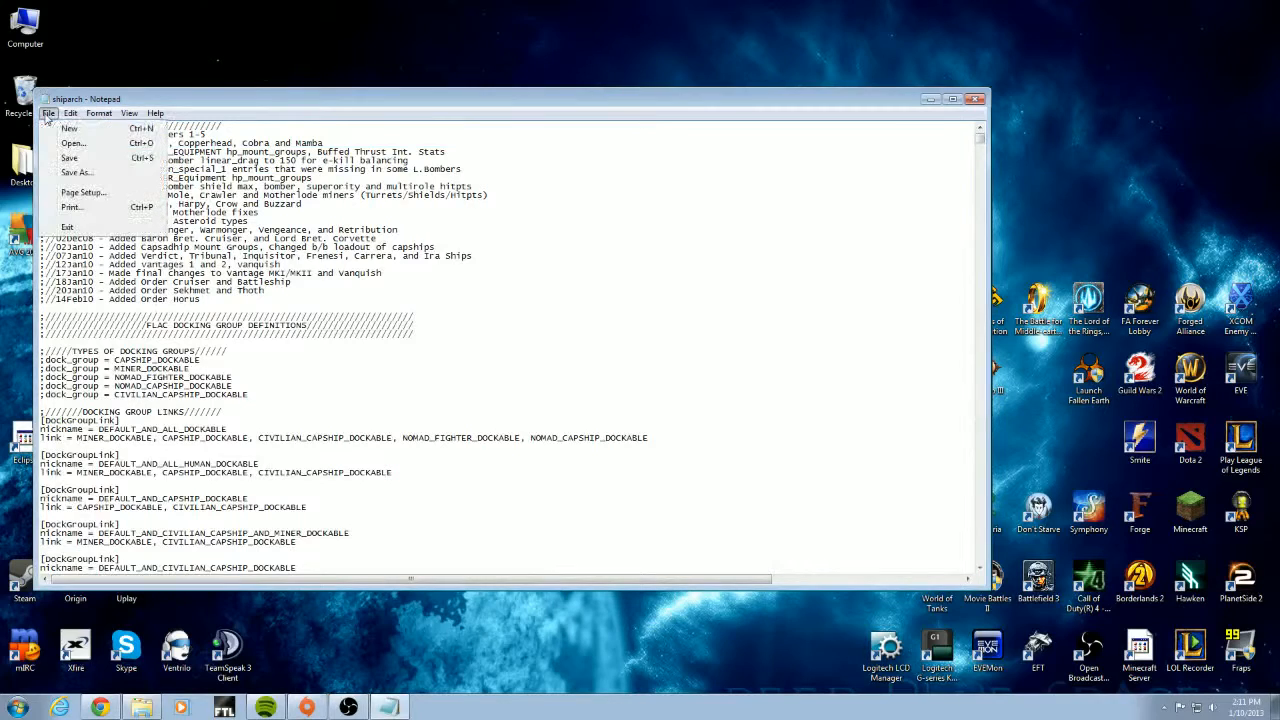
{"action": "mouse_move", "coordinate": [70, 113]}
{"action": "left_click", "coordinate": [110, 213]}
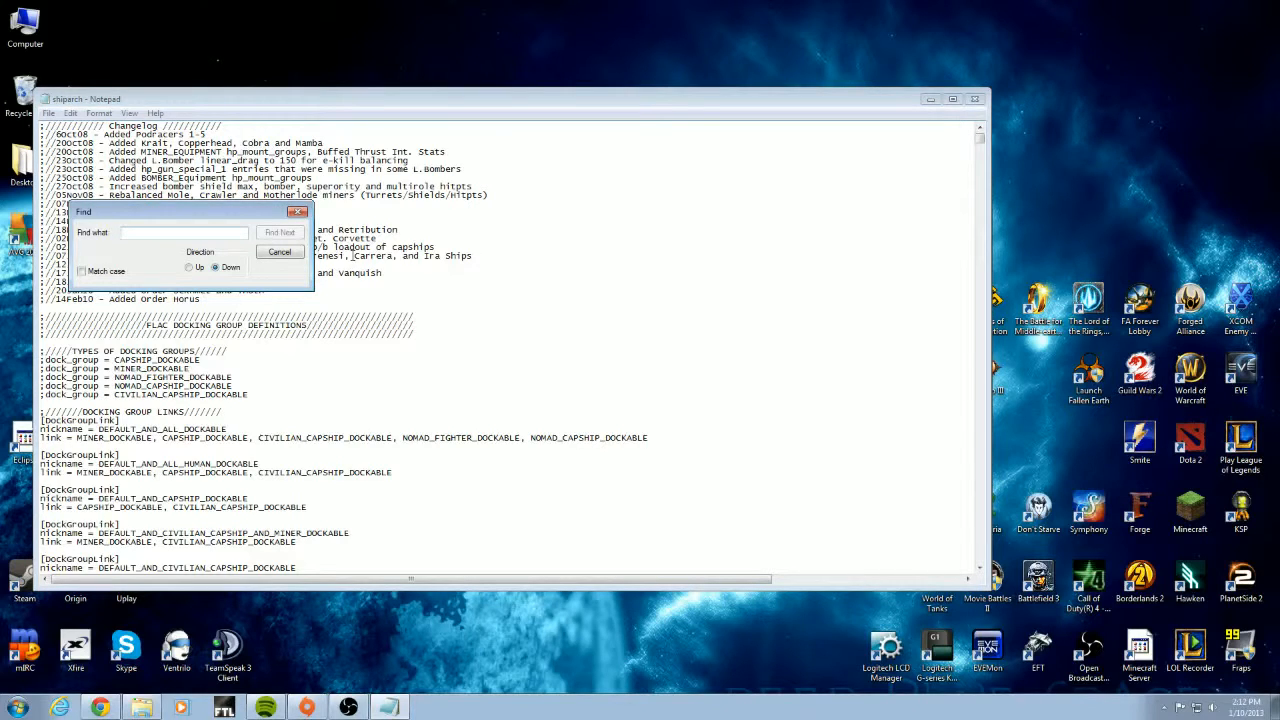
{"action": "type", "text": "d"}
{"action": "left_click", "coordinate": [293, 236]}
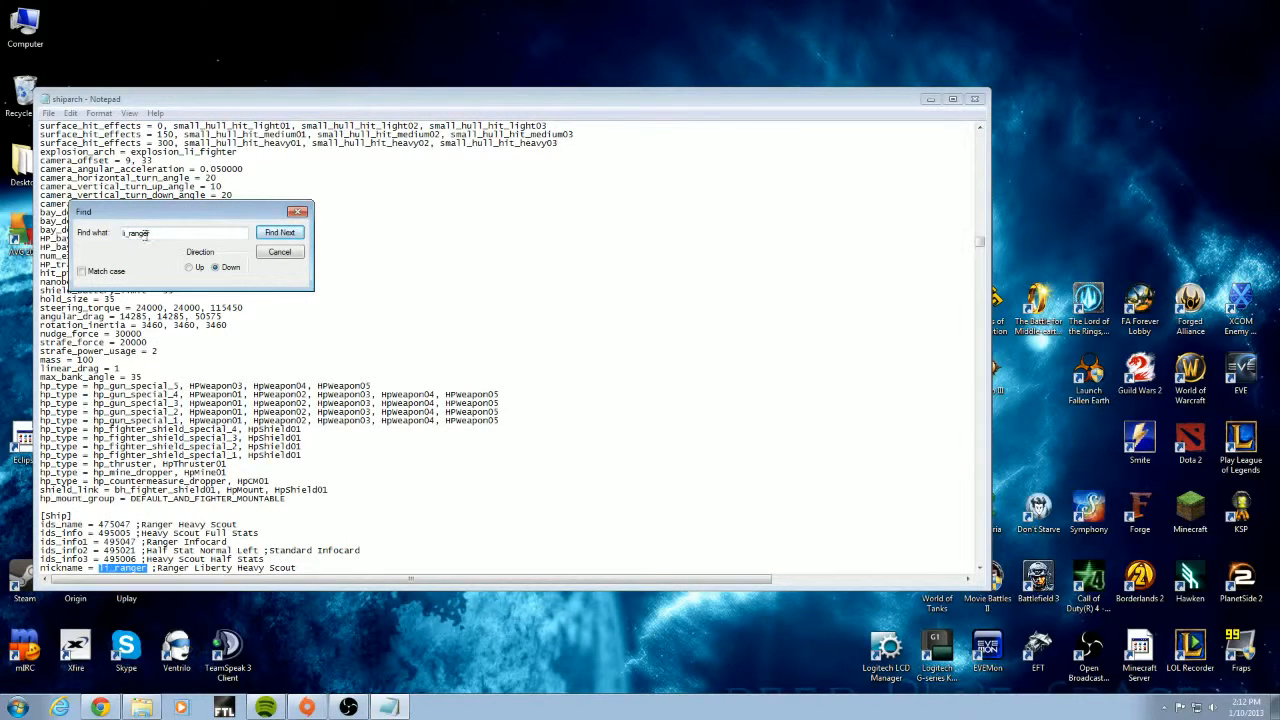
{"action": "left_click_drag", "start_coordinate": [145, 235], "coordinate": [101, 239]}
{"action": "left_click_drag", "start_coordinate": [181, 231], "coordinate": [141, 235]}
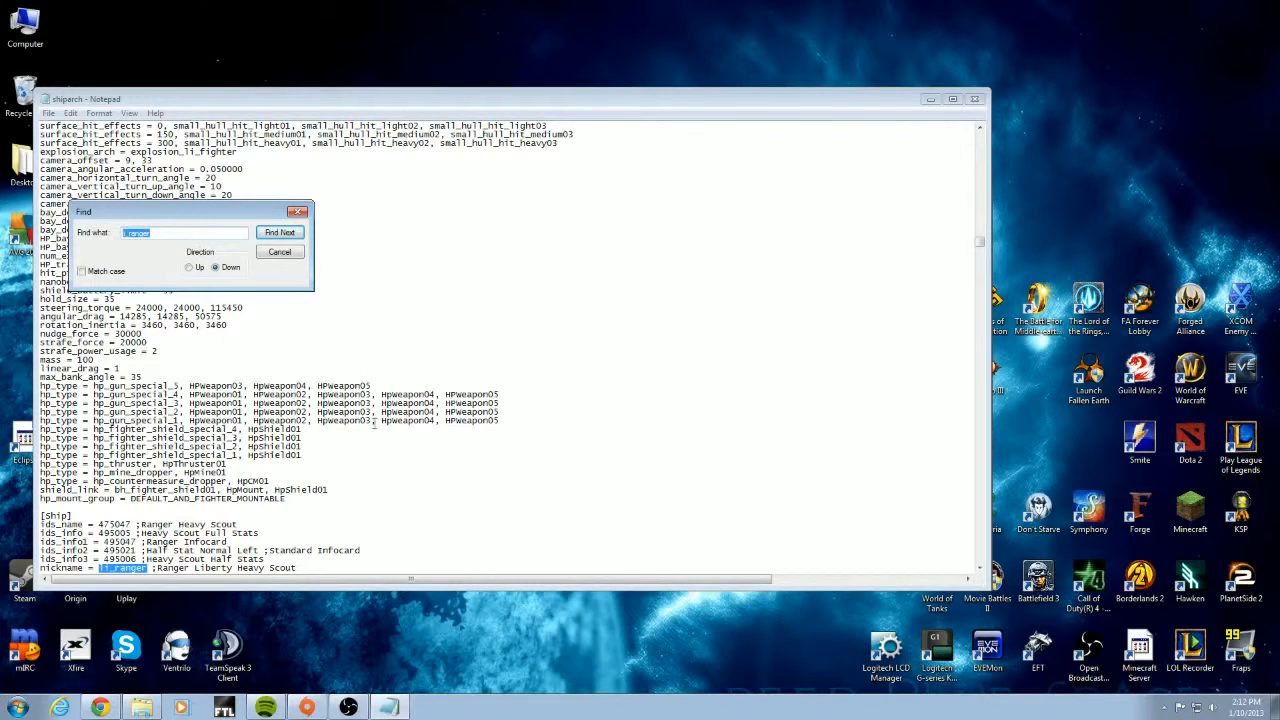
{"action": "left_click", "coordinate": [173, 233]}
{"action": "left_click", "coordinate": [282, 251]}
Examine the full [Ship] block of the li_ranger, from its heading to the hp_mount_group line
{"action": "left_click", "coordinate": [277, 388]}
{"action": "scroll", "coordinate": [277, 388], "scroll_direction": "down", "scroll_amount": 12}
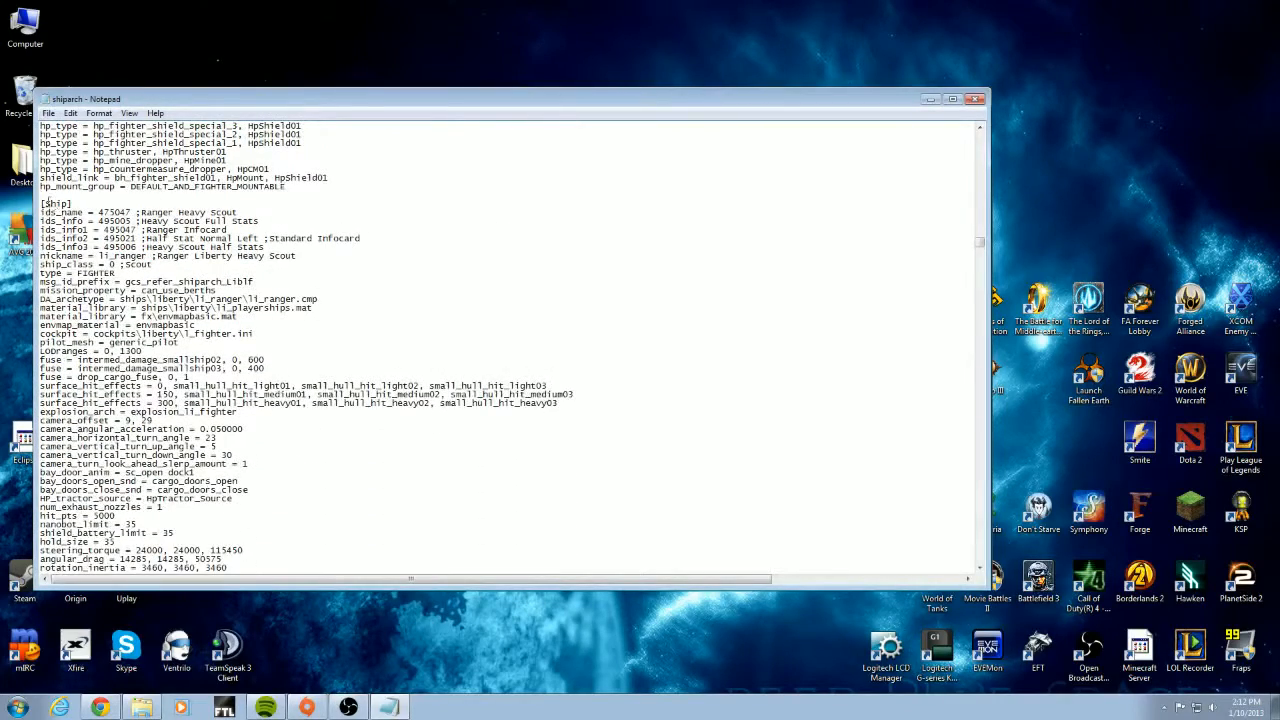
{"action": "left_click_drag", "start_coordinate": [42, 203], "coordinate": [457, 480]}
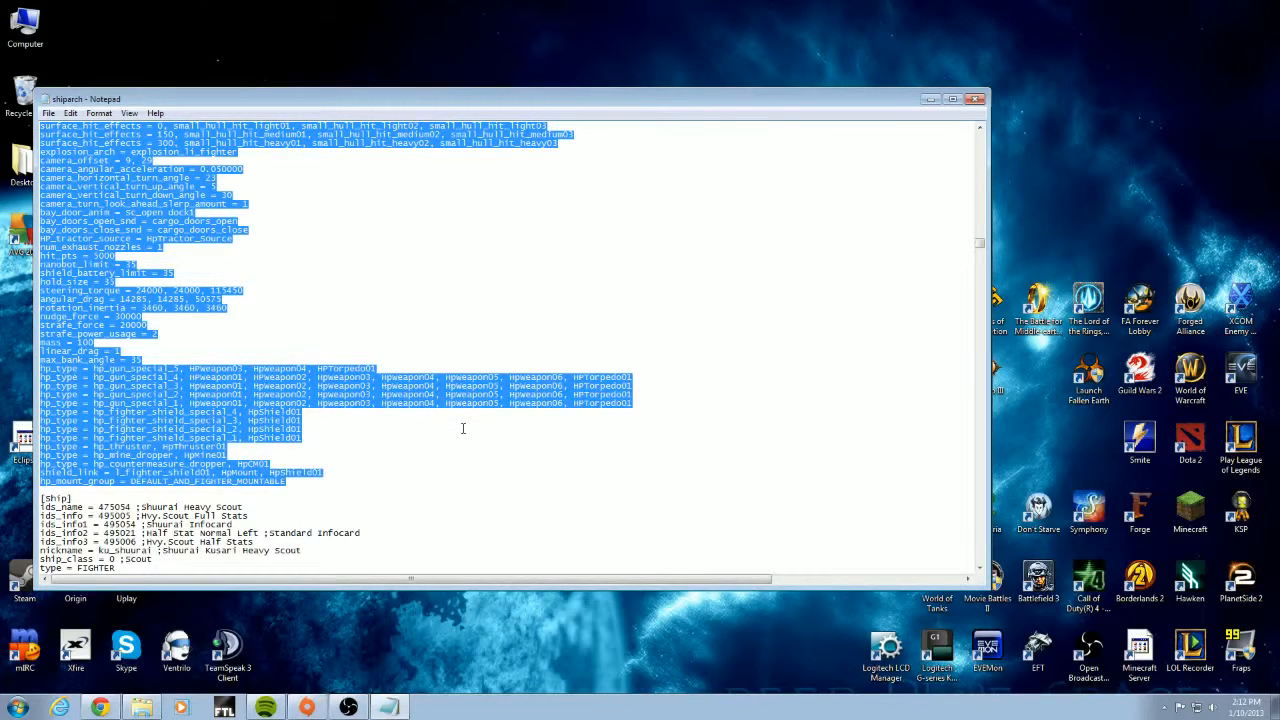
{"action": "scroll", "coordinate": [463, 428], "scroll_direction": "up", "scroll_amount": 11}
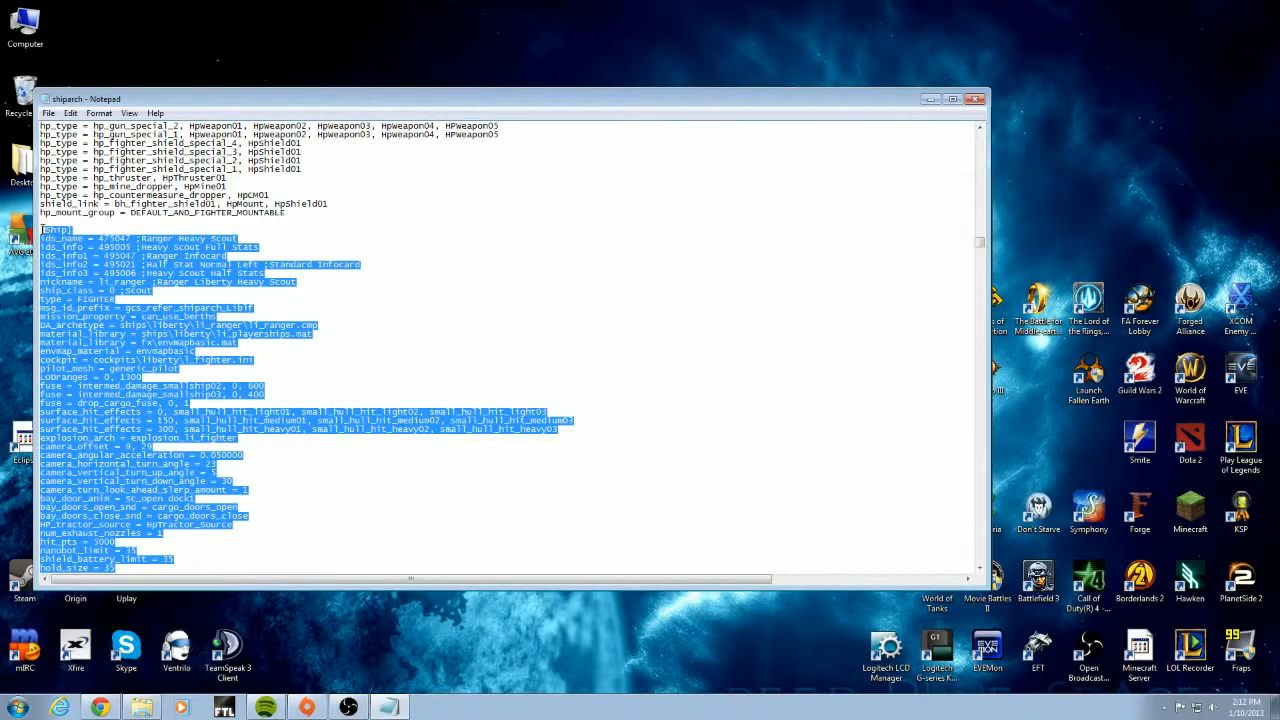
{"action": "left_click", "coordinate": [419, 470]}
Examine the li_ranger's hp_type lines for hp_gun_special_5 to hp_gun_special_1 and the weapon hardpoints they assign
{"action": "scroll", "coordinate": [419, 470], "scroll_direction": "down", "scroll_amount": 8}
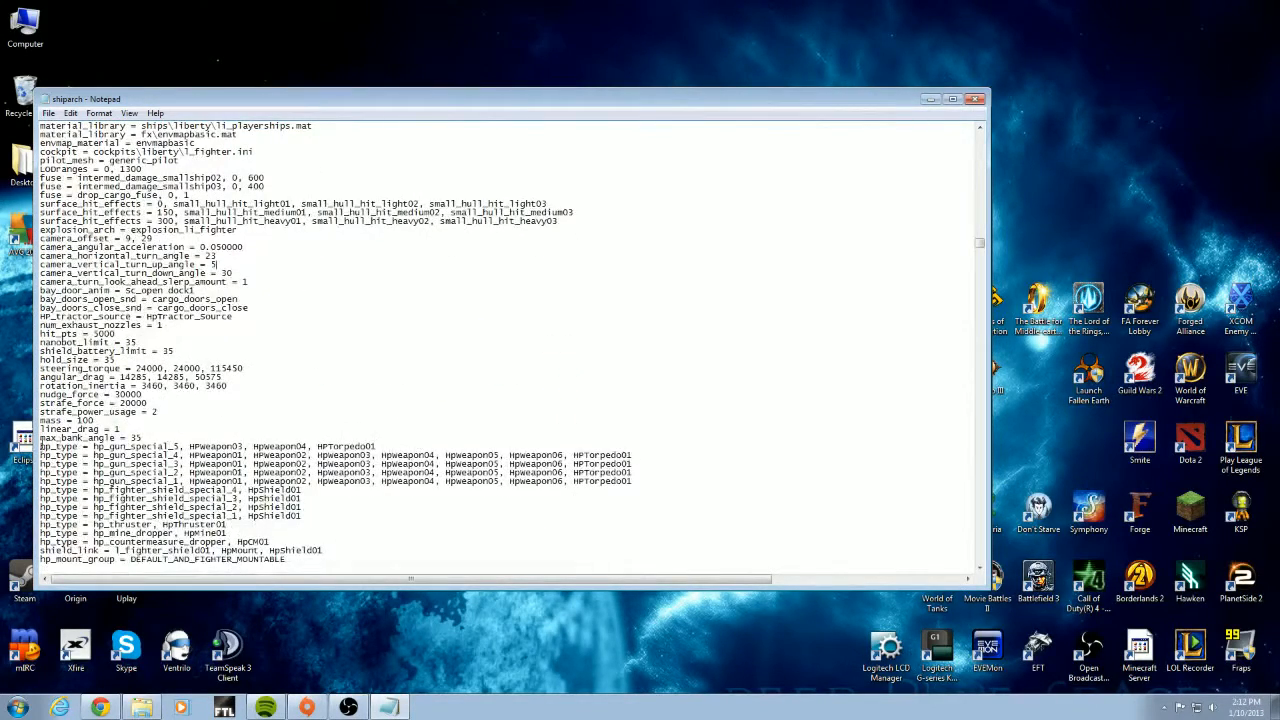
{"action": "left_click_drag", "start_coordinate": [42, 446], "coordinate": [660, 478]}
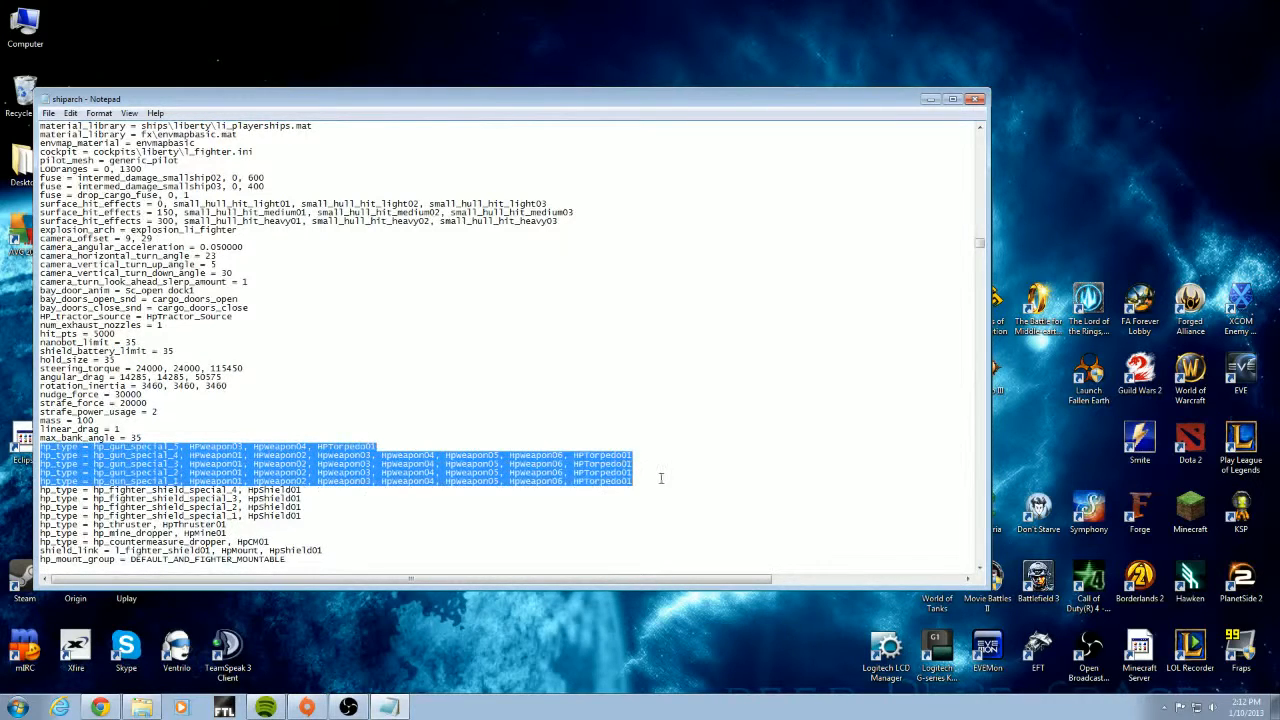
{"action": "left_click", "coordinate": [662, 488]}
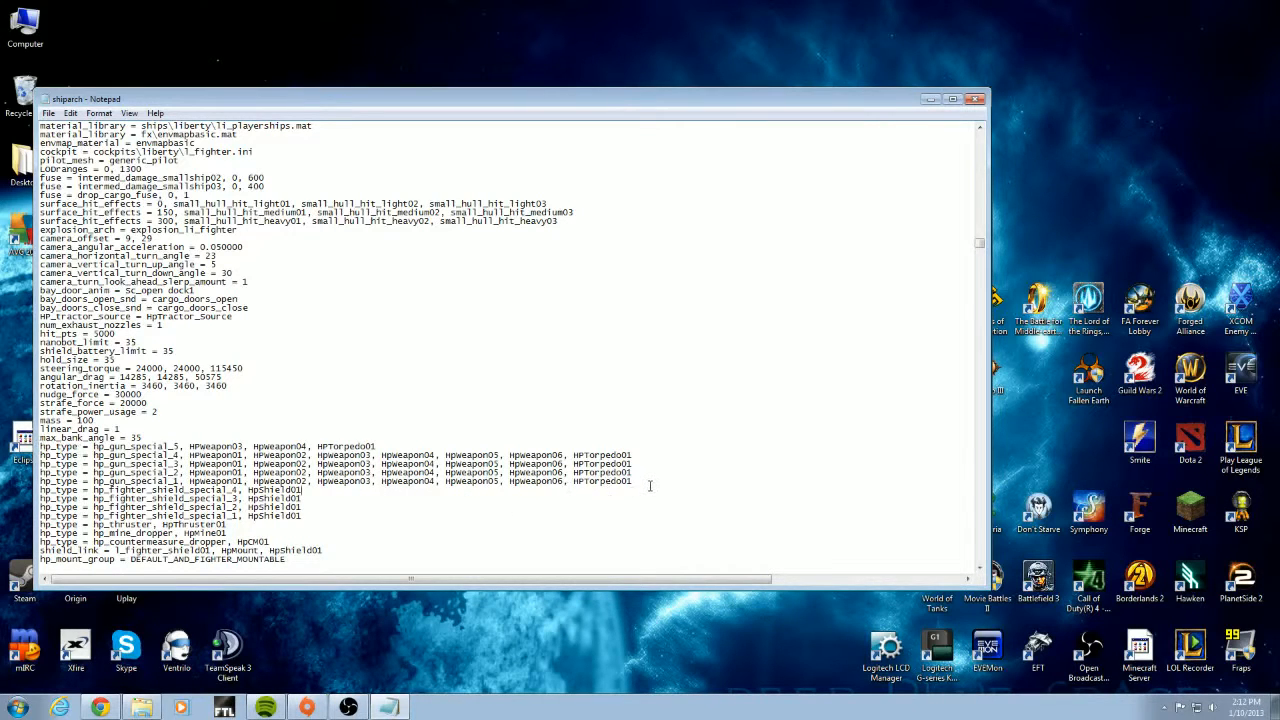
{"action": "left_click_drag", "start_coordinate": [650, 481], "coordinate": [40, 455]}
{"action": "left_click", "coordinate": [111, 489]}
{"action": "left_click_drag", "start_coordinate": [95, 481], "coordinate": [176, 481]}
{"action": "left_click_drag", "start_coordinate": [677, 486], "coordinate": [26, 457]}
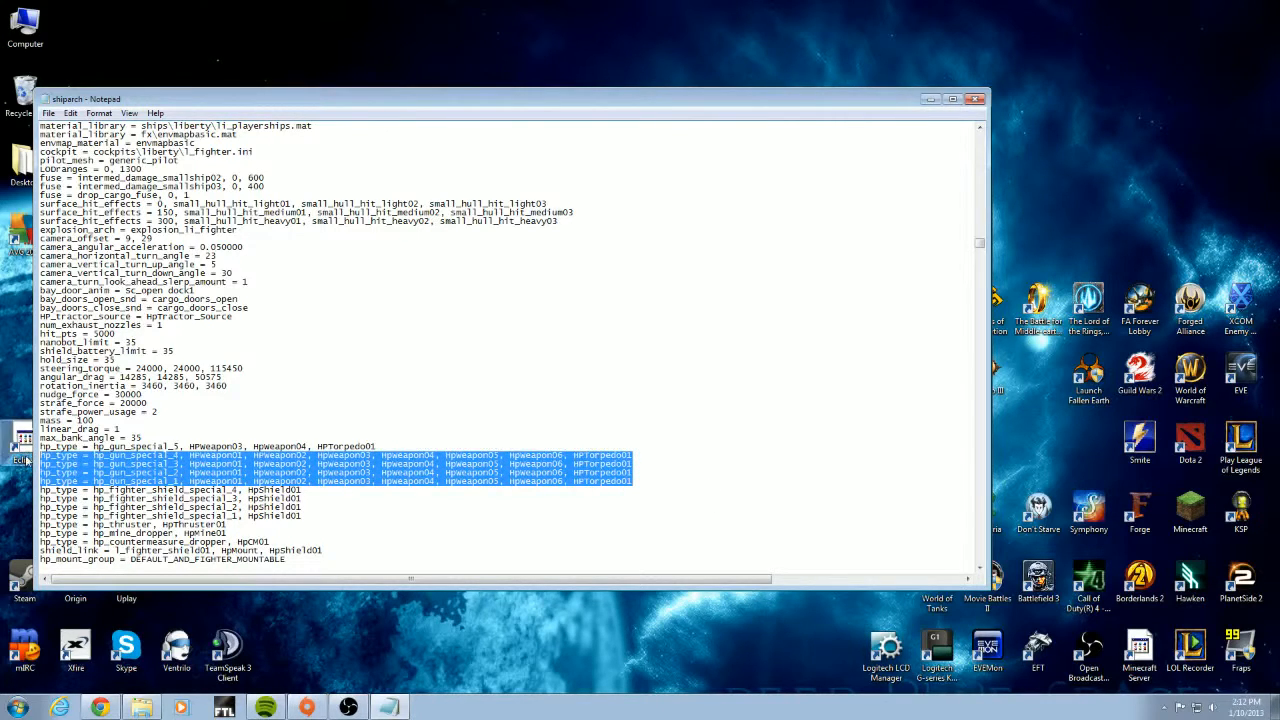
{"action": "left_click", "coordinate": [268, 472]}
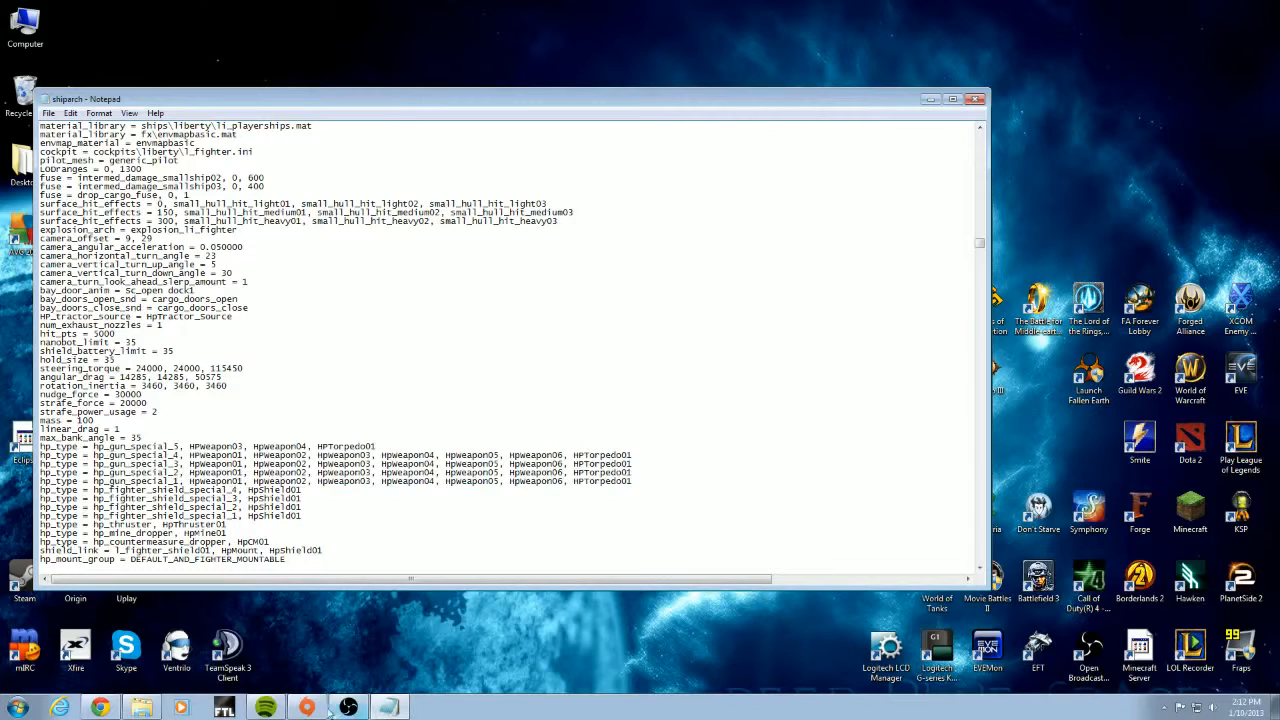
Start HardCMP, open the li_ranger CMP file and view its list of hardpoints
{"action": "left_click_drag", "start_coordinate": [640, 98], "coordinate": [718, 403]}
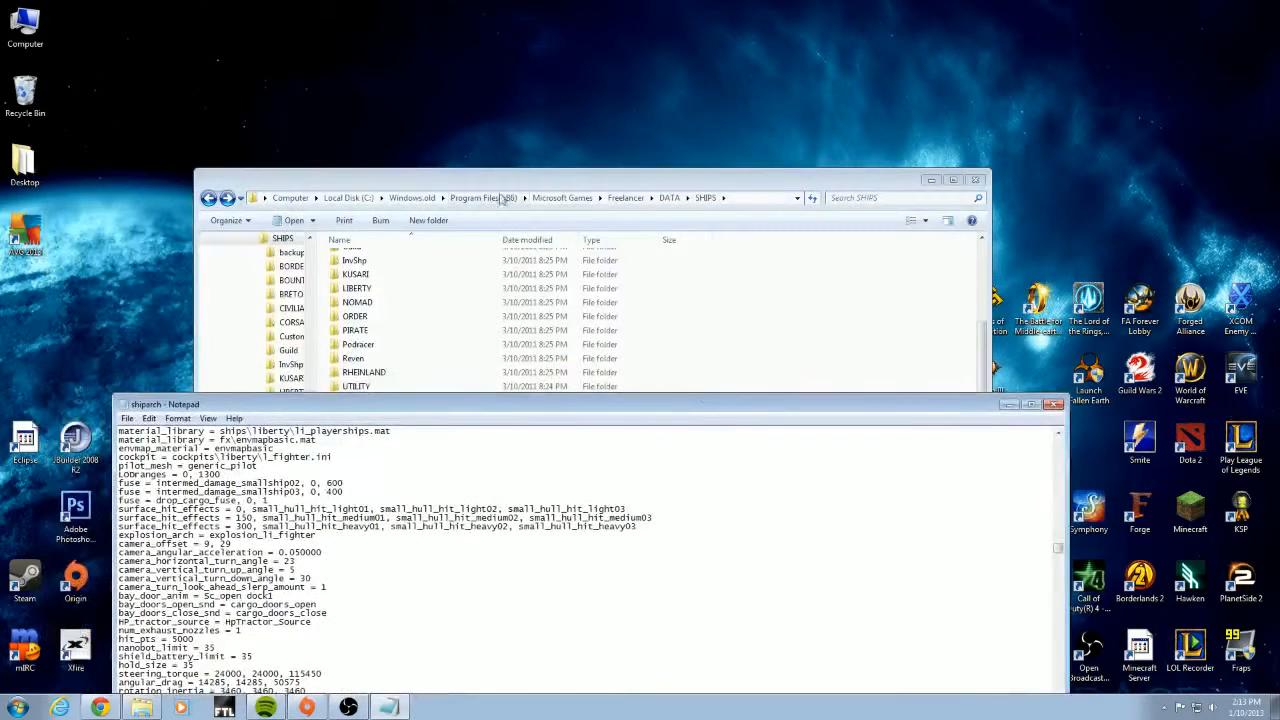
{"action": "left_click", "coordinate": [931, 181]}
{"action": "double_click", "coordinate": [530, 235]}
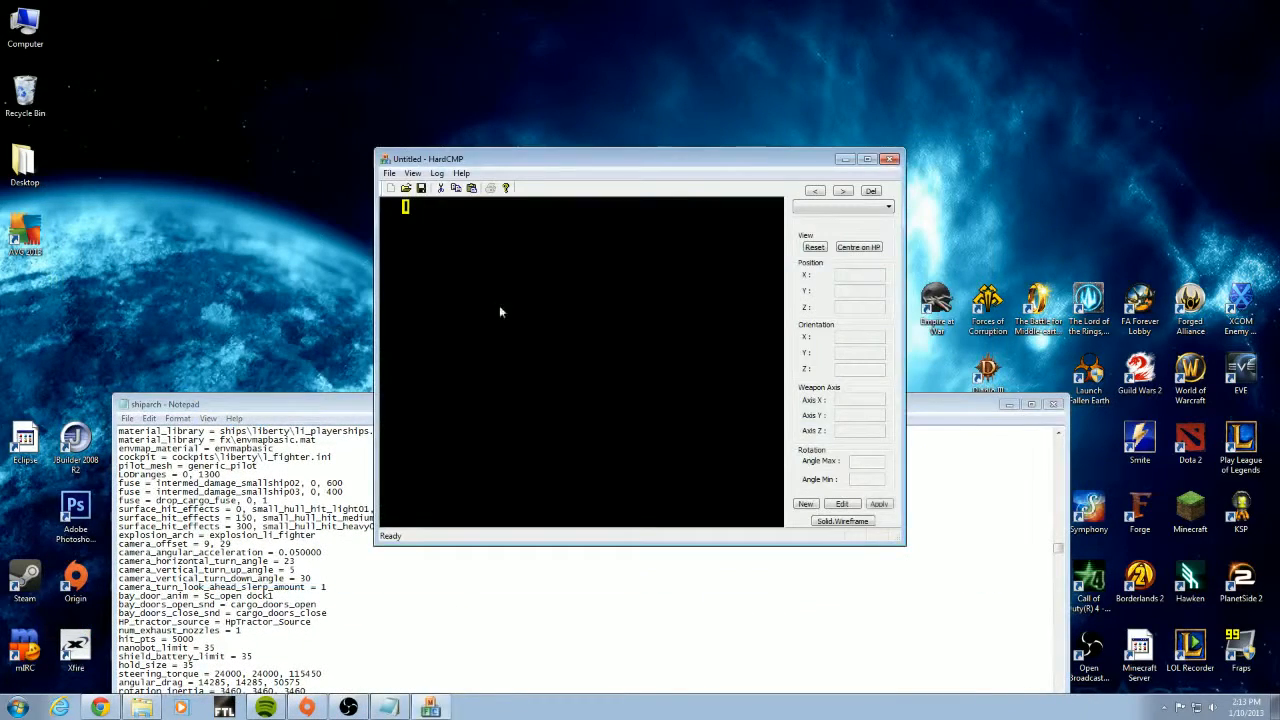
{"action": "left_click", "coordinate": [405, 188]}
{"action": "double_click", "coordinate": [574, 291]}
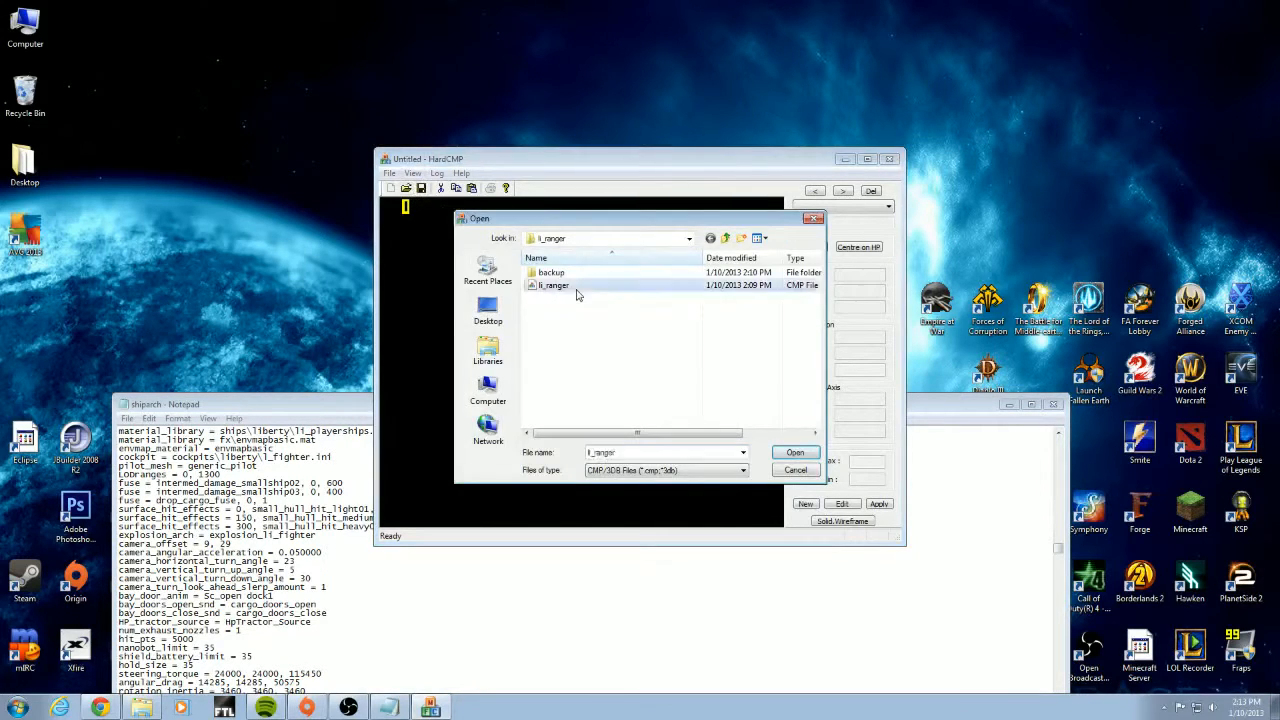
{"action": "left_click", "coordinate": [853, 207]}
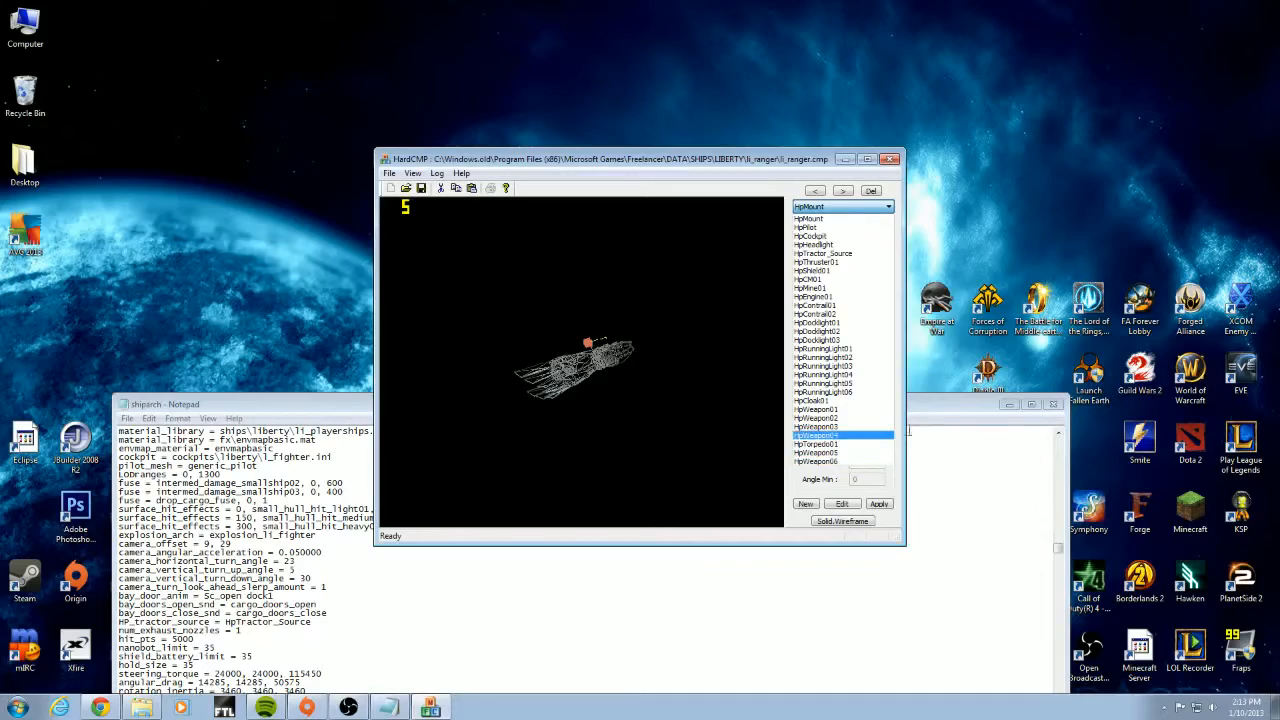
Remove HpWeapon05 and HpWeapon06 from the li_ranger's hp_gun_special_4 to hp_gun_special_1 lines in shiparch, leaving single comma separators
{"action": "left_click_drag", "start_coordinate": [933, 405], "coordinate": [890, 101]}
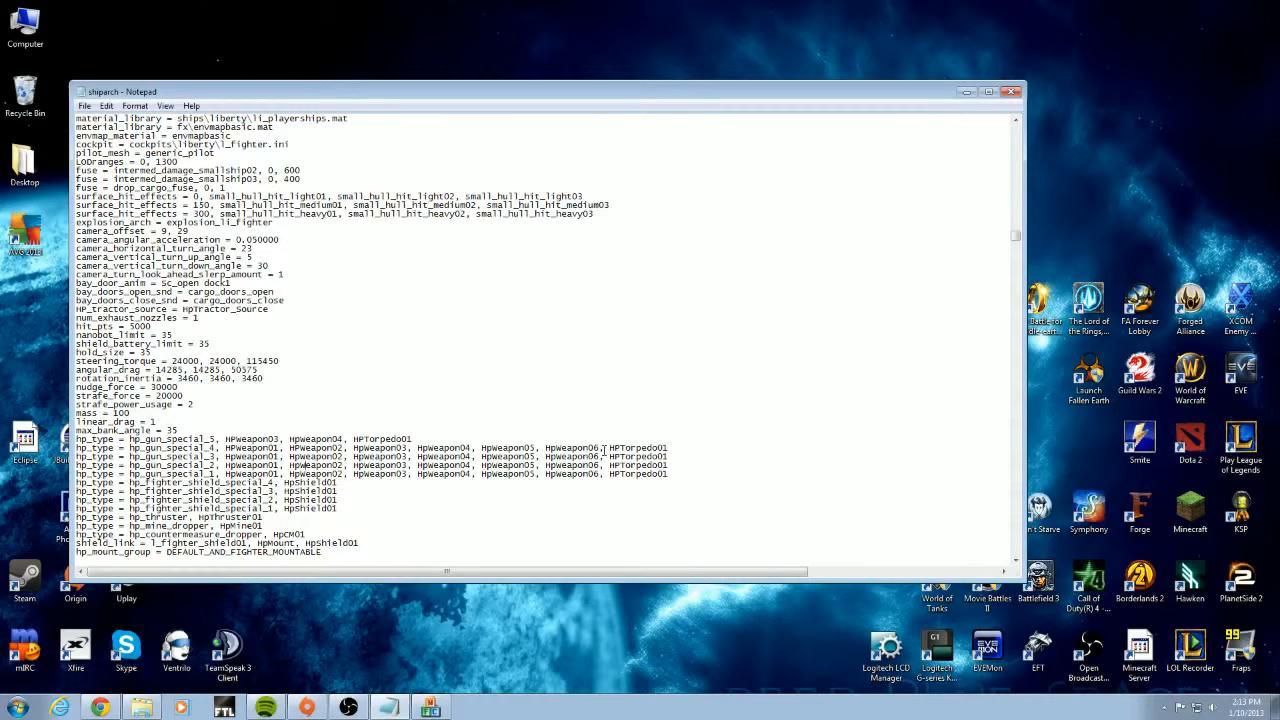
{"action": "left_click_drag", "start_coordinate": [609, 447], "coordinate": [477, 443]}
{"action": "key", "text": "Delete"}
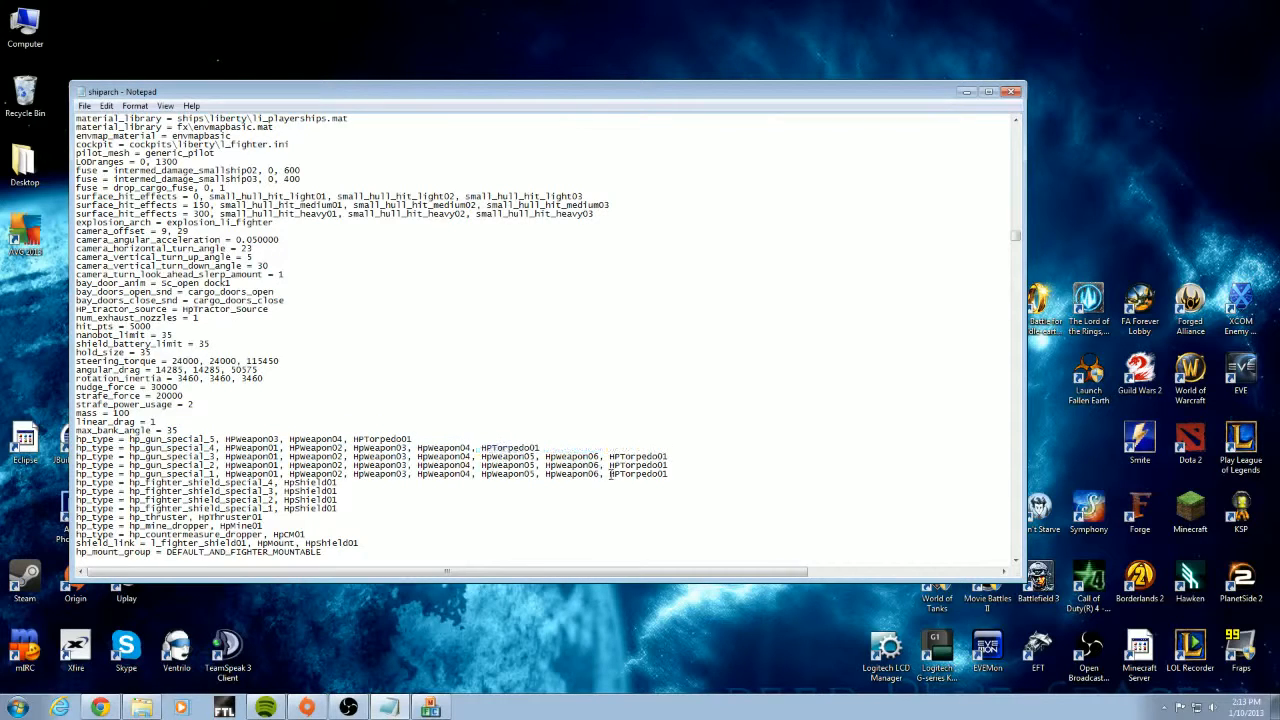
{"action": "left_click_drag", "start_coordinate": [601, 456], "coordinate": [476, 456]}
{"action": "key", "text": "Delete"}
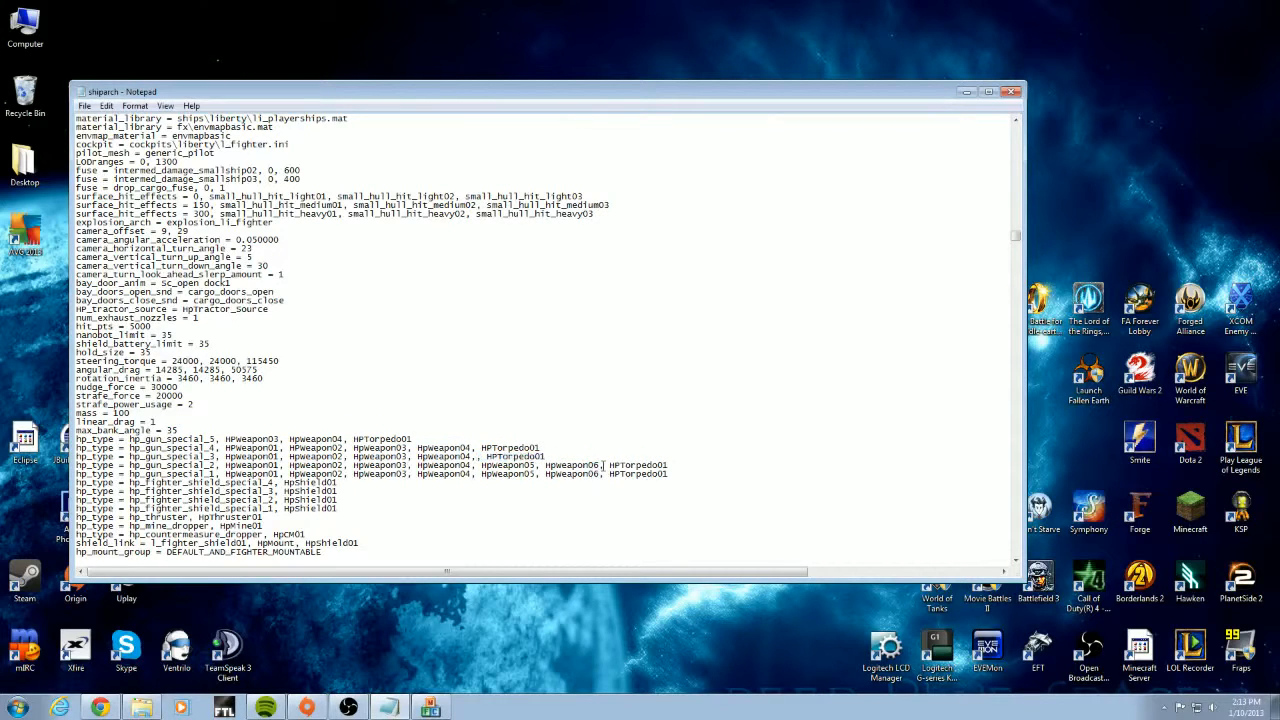
{"action": "left_click_drag", "start_coordinate": [604, 465], "coordinate": [481, 466]}
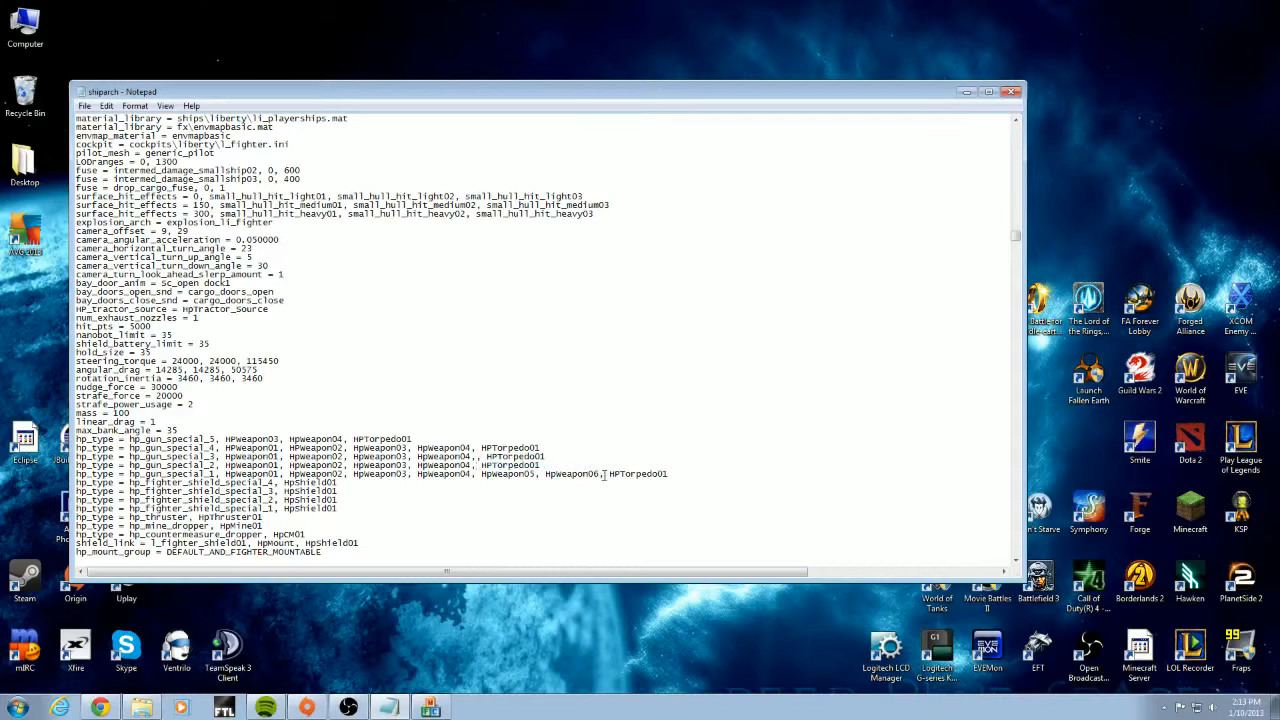
{"action": "left_click_drag", "start_coordinate": [606, 477], "coordinate": [340, 450]}
{"action": "key", "text": "BackSpace"}
{"action": "key", "text": "BackSpace"}
{"action": "left_click", "coordinate": [268, 448]}
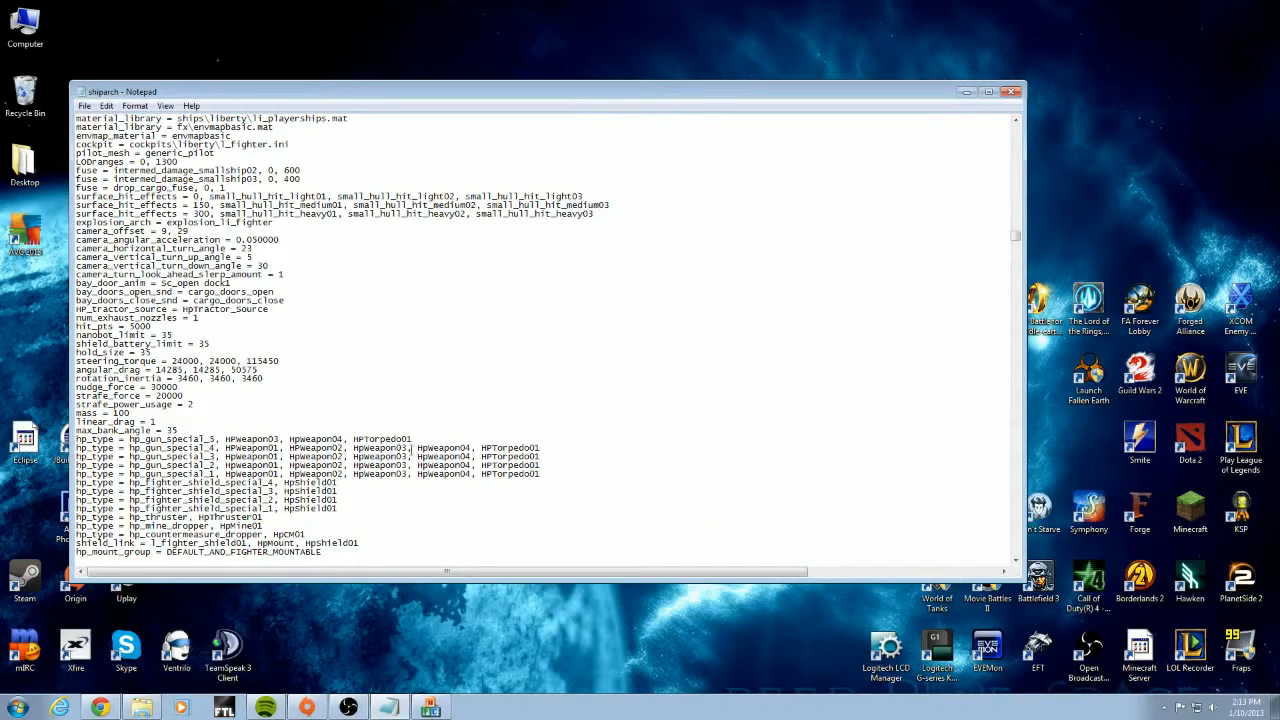
Compare the li_ranger's hardpoint list in HardCMP with the hardpoints named on the hp_gun_special_4 line in shiparch
{"action": "left_click_drag", "start_coordinate": [501, 448], "coordinate": [572, 449]}
{"action": "left_click", "coordinate": [572, 449]}
{"action": "left_click", "coordinate": [430, 708]}
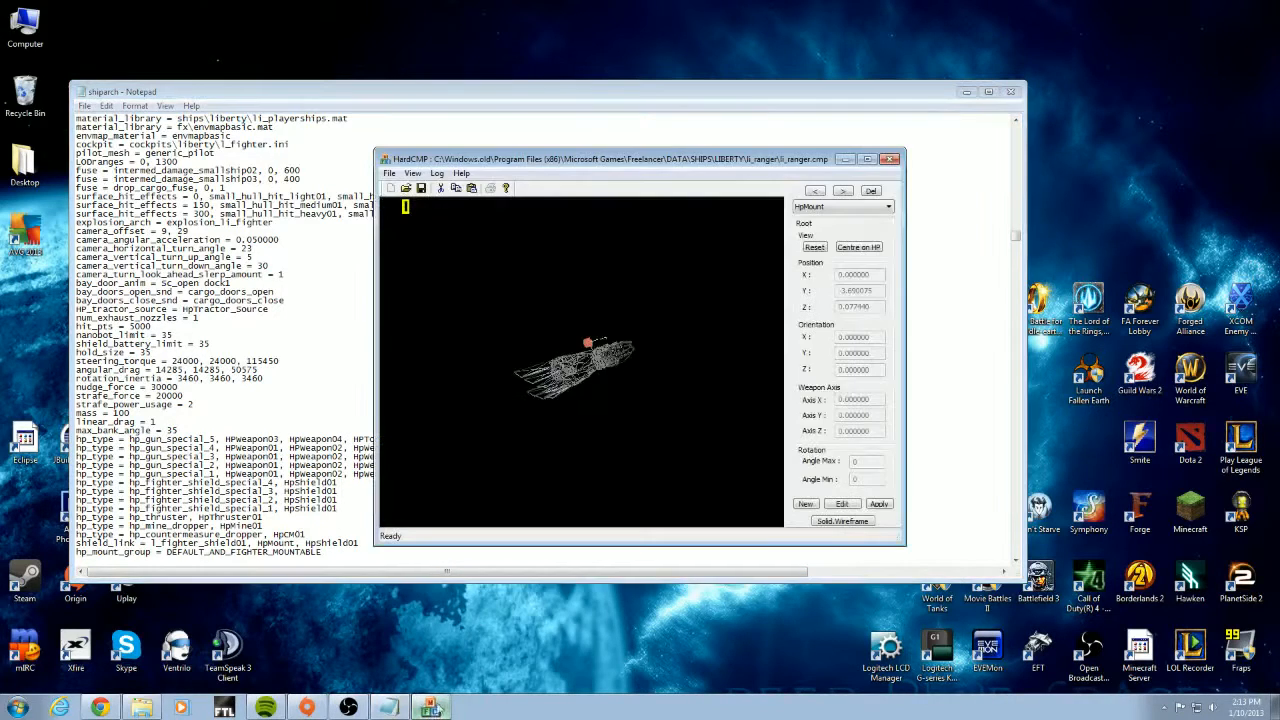
{"action": "left_click", "coordinate": [846, 207]}
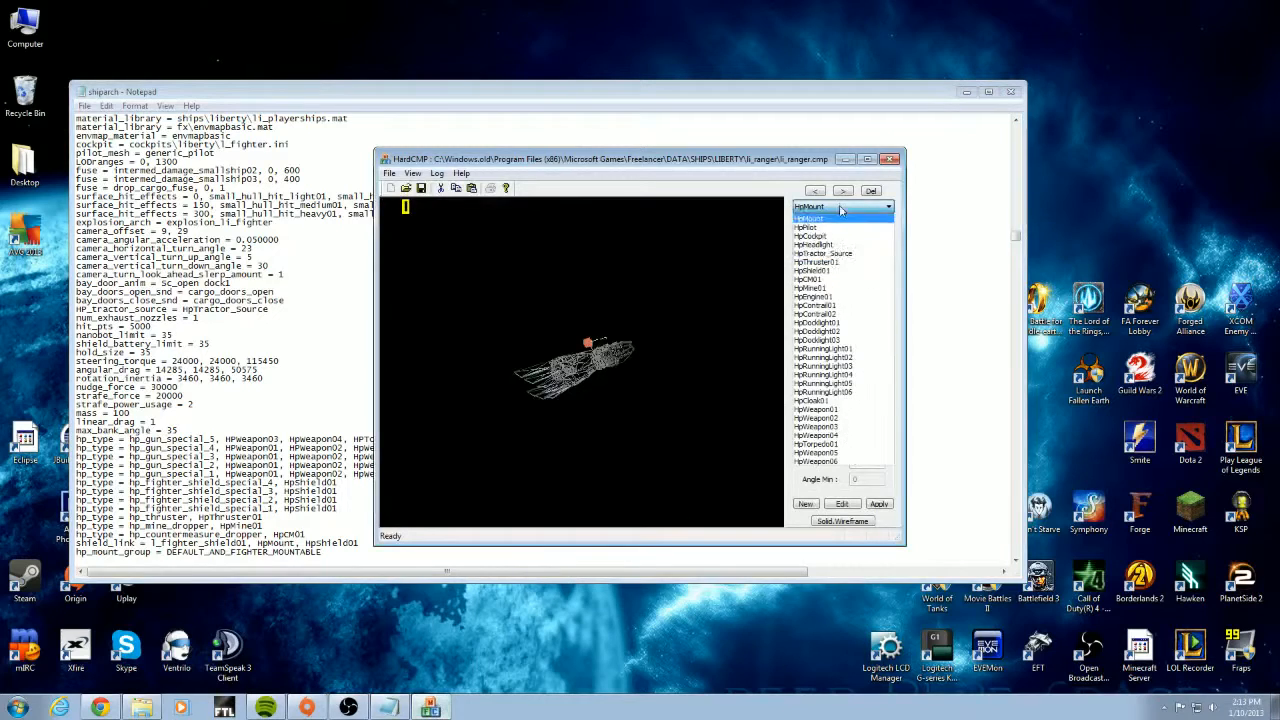
{"action": "left_click", "coordinate": [861, 465]}
{"action": "left_click", "coordinate": [349, 379]}
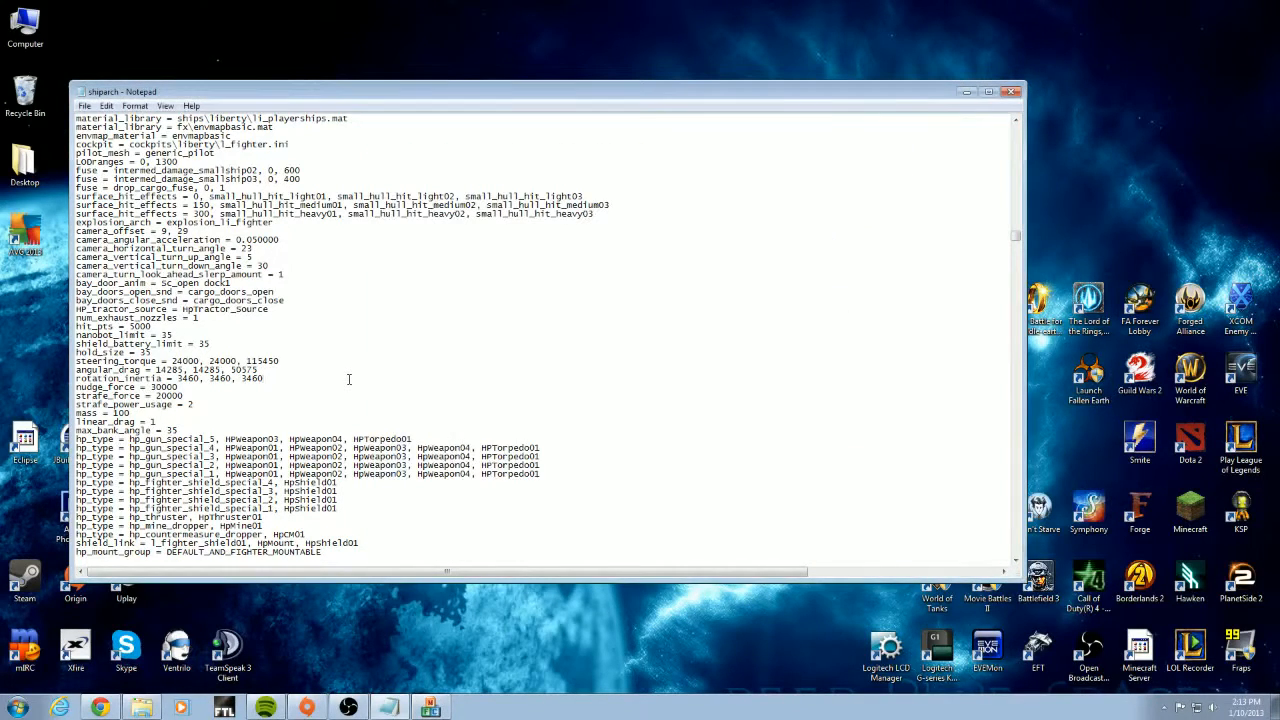
{"action": "left_click", "coordinate": [479, 447]}
{"action": "left_click_drag", "start_coordinate": [226, 447], "coordinate": [553, 448]}
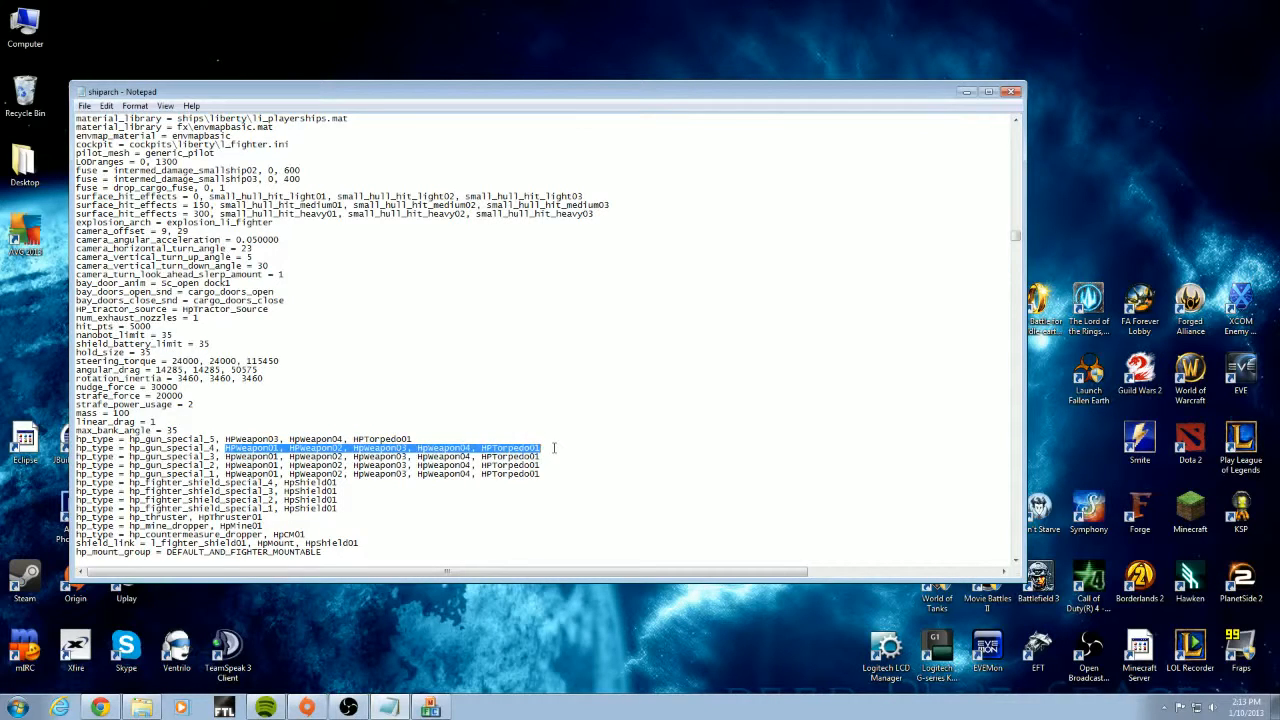
{"action": "left_click", "coordinate": [553, 448]}
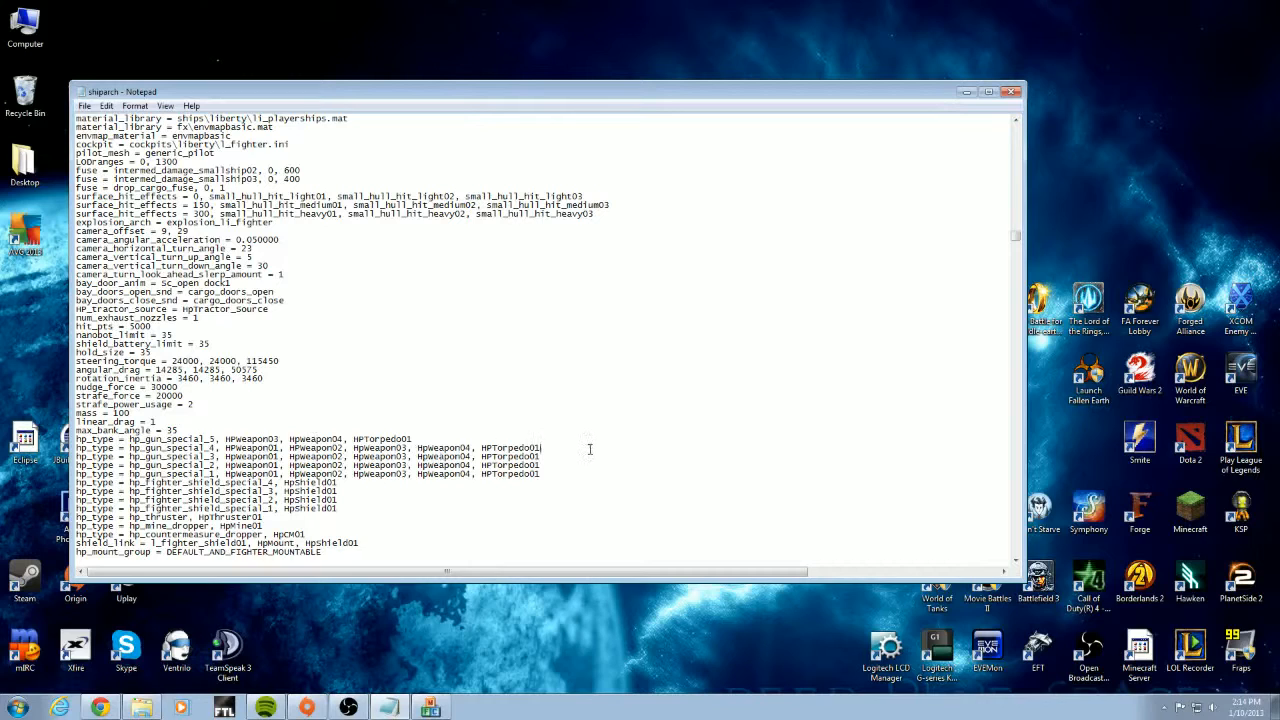
Append HpWeapon05 and HpWeapon06 after HPTorpedo01 on the hp_gun_special_4 line, reusing the HpWeapon04 text and changing its number
{"action": "left_click_drag", "start_coordinate": [545, 449], "coordinate": [482, 449]}
{"action": "left_click", "coordinate": [476, 448]}
{"action": "left_click", "coordinate": [572, 455]}
{"action": "left_click_drag", "start_coordinate": [481, 449], "coordinate": [407, 447]}
{"action": "left_click", "coordinate": [558, 448]}
{"action": "type", "text": ", Hpweapon04,"}
{"action": "type", "text": ", Hpweapon04,"}
{"action": "key", "text": "Left"}
{"action": "key", "text": "BackSpace"}
{"action": "left_click", "coordinate": [687, 449]}
{"action": "key", "text": "BackSpace"}
{"action": "key", "text": "BackSpace"}
{"action": "type", "text": "6"}
Copy the HpWeapon05 and HpWeapon06 entries to the ends of the hp_gun_special_3, hp_gun_special_2 and hp_gun_special_1 lines
{"action": "left_click_drag", "start_coordinate": [689, 448], "coordinate": [545, 452]}
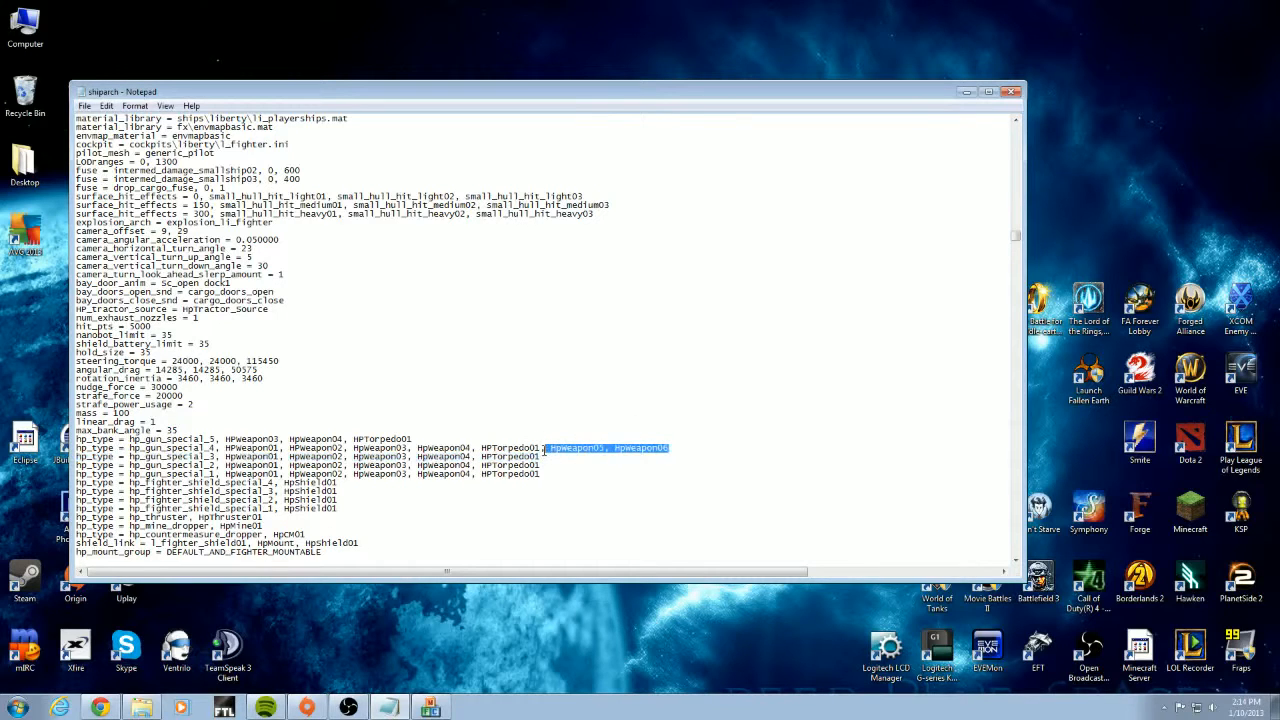
{"action": "left_click", "coordinate": [608, 467]}
{"action": "type", "text": ", HpWeapon05, HpWeapon06"}
{"action": "key", "text": "Down"}
{"action": "type", "text": ", HpWeapon05, HpWeapon06"}
{"action": "key", "text": "Down"}
{"action": "type", "text": ", HpWeapon05, HpWeapon06"}
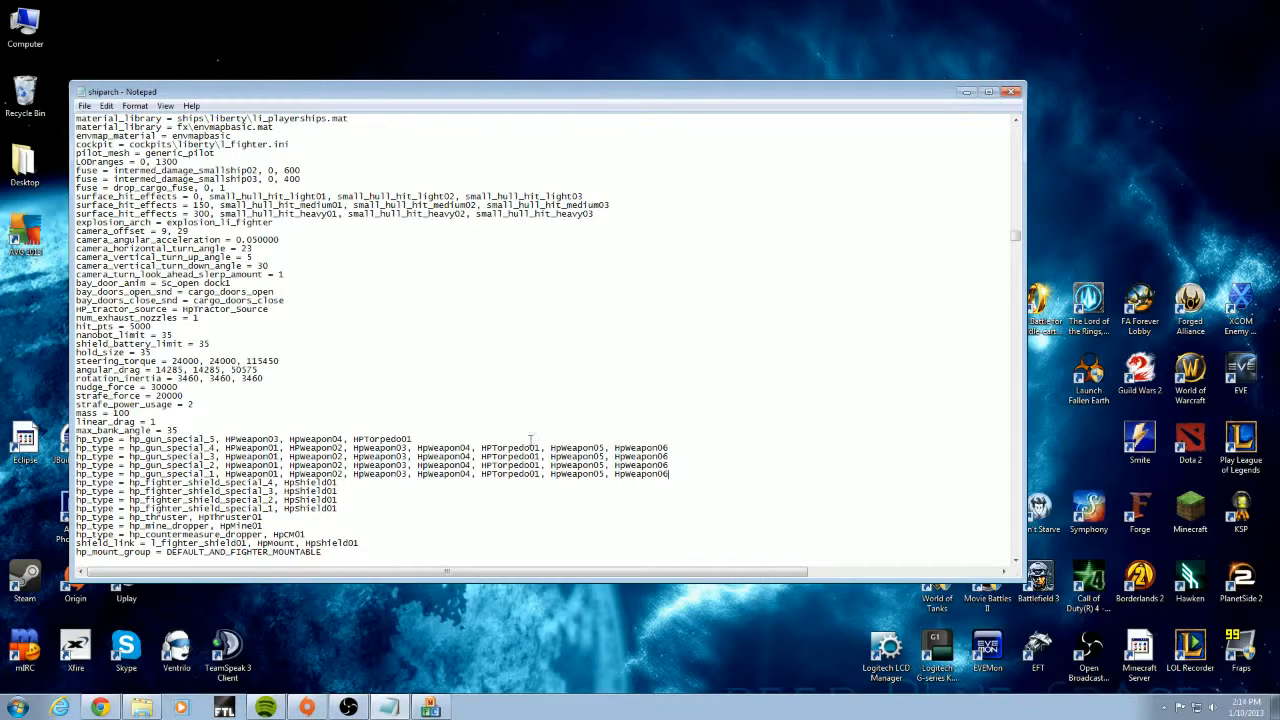
{"action": "left_click_drag", "start_coordinate": [481, 448], "coordinate": [543, 476]}
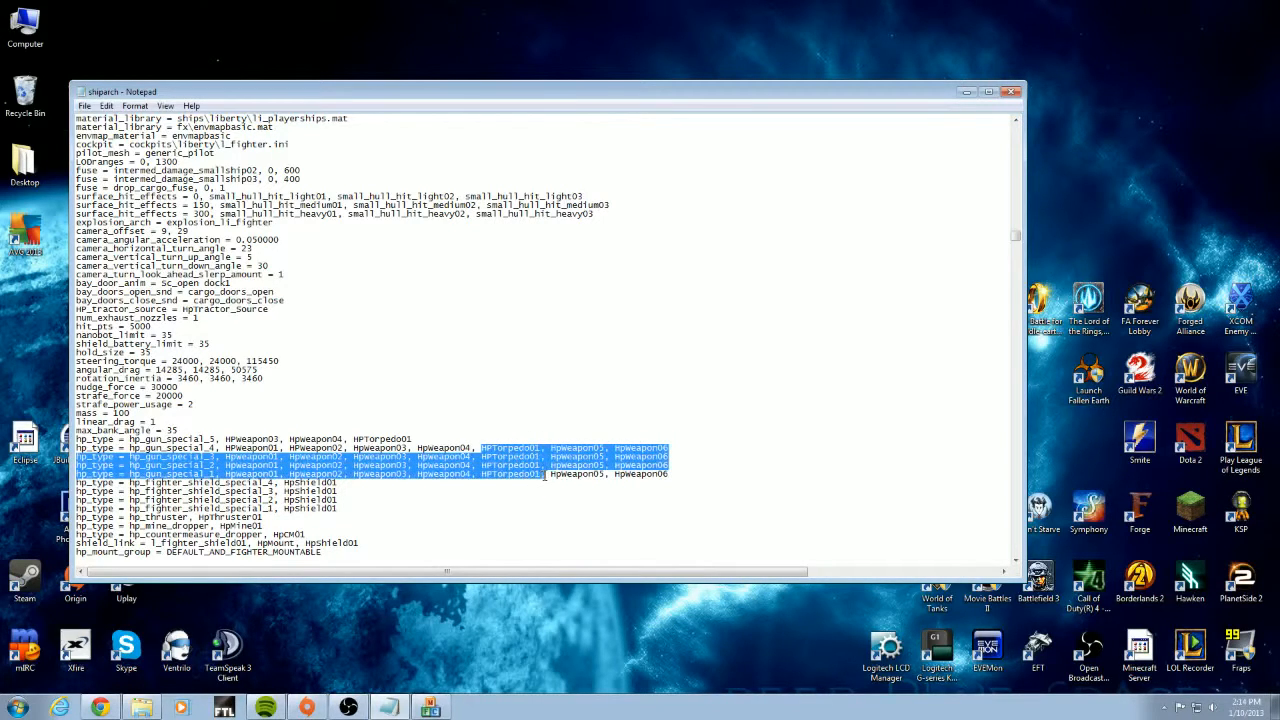
Review the weapon and torpedo entries on the li_ranger's hp_gun_special_4 to hp_gun_special_1 lines in shiparch
{"action": "left_click", "coordinate": [545, 476]}
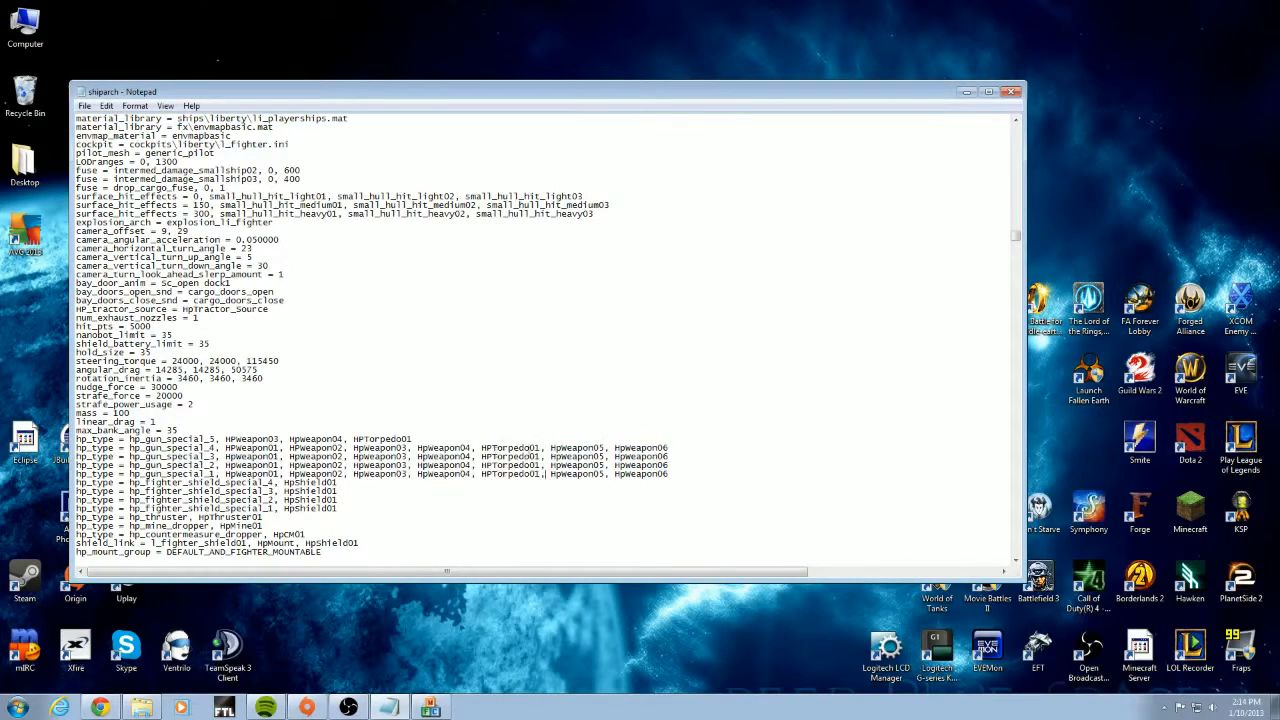
{"action": "left_click", "coordinate": [482, 448], "text": "shift"}
{"action": "left_click", "coordinate": [545, 476]}
{"action": "left_click", "coordinate": [482, 448], "text": "shift"}
{"action": "left_click", "coordinate": [482, 448]}
{"action": "key", "text": "Home"}
{"action": "left_click", "coordinate": [545, 476], "text": "shift"}
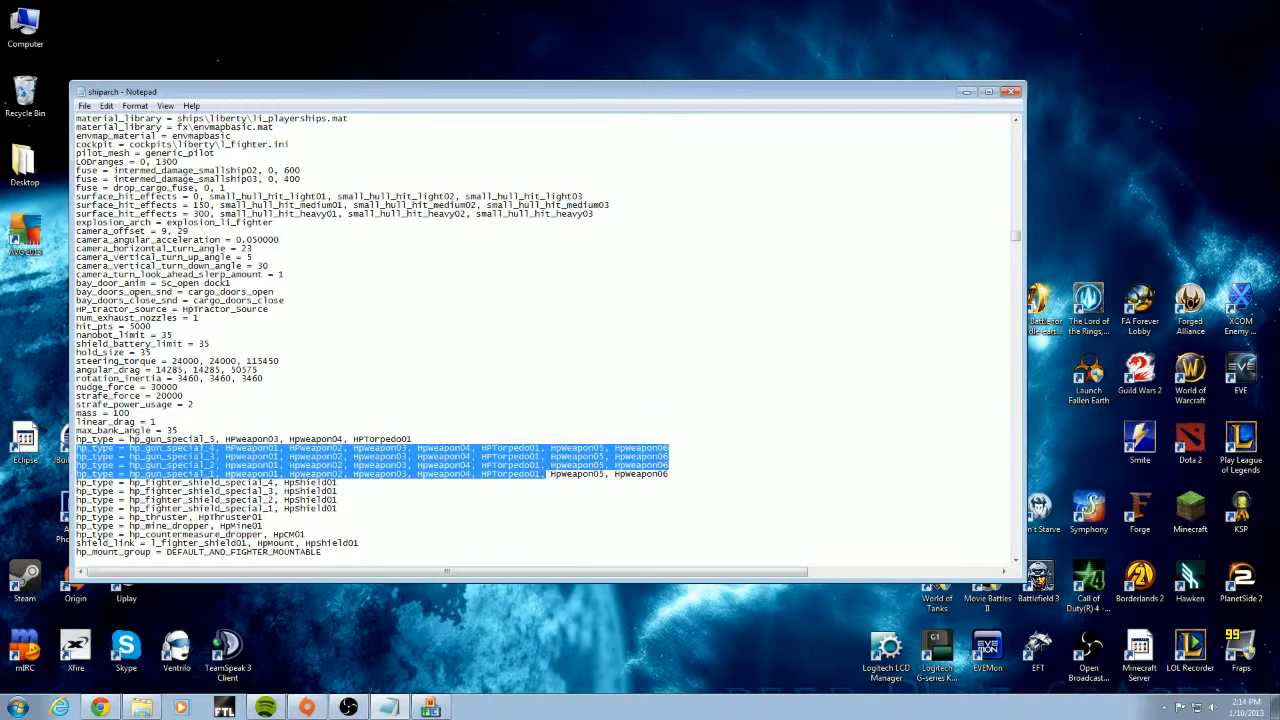
{"action": "left_click", "coordinate": [551, 476]}
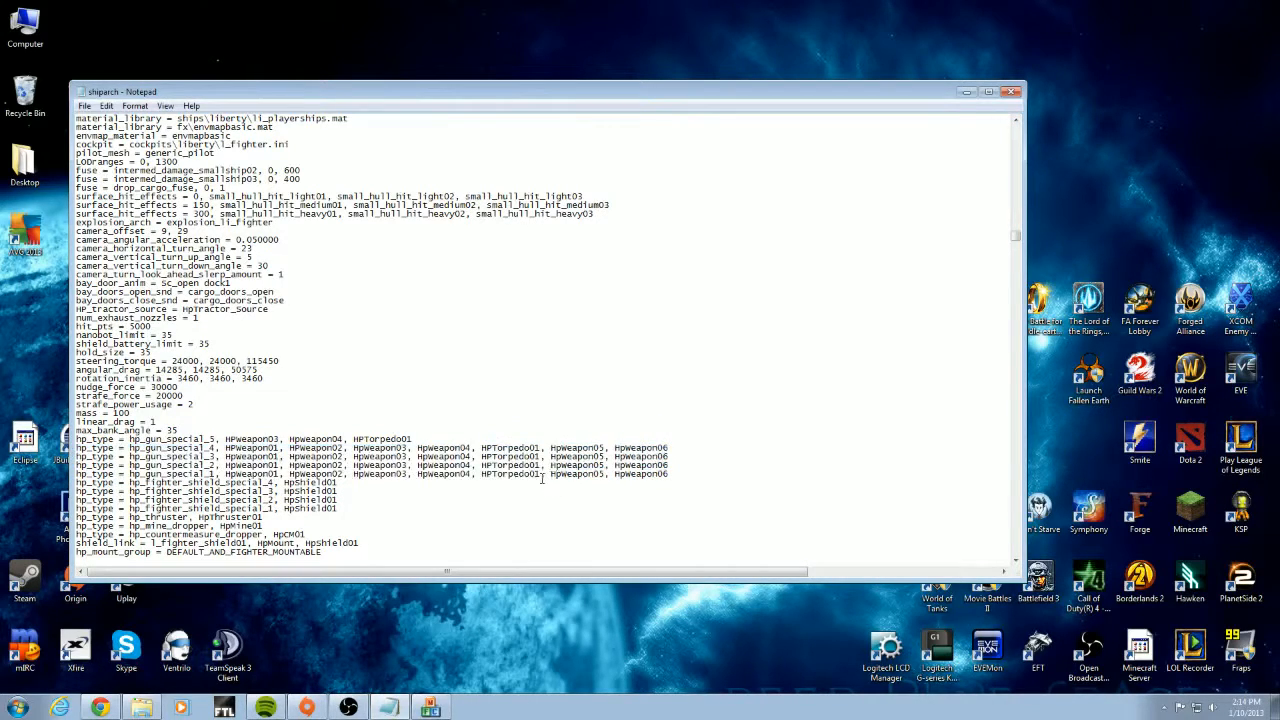
{"action": "left_click", "coordinate": [482, 448], "text": "shift"}
{"action": "left_click", "coordinate": [482, 448]}
{"action": "left_click_drag", "start_coordinate": [353, 448], "coordinate": [681, 470]}
{"action": "left_click", "coordinate": [486, 458]}
{"action": "left_click", "coordinate": [681, 470]}
Compare the hp_gun_special_5 line with the hardpoints listed on the hp_gun_special_4 to hp_gun_special_1 lines
{"action": "left_click_drag", "start_coordinate": [76, 440], "coordinate": [446, 441]}
{"action": "left_click", "coordinate": [272, 440]}
{"action": "left_click_drag", "start_coordinate": [226, 448], "coordinate": [683, 474]}
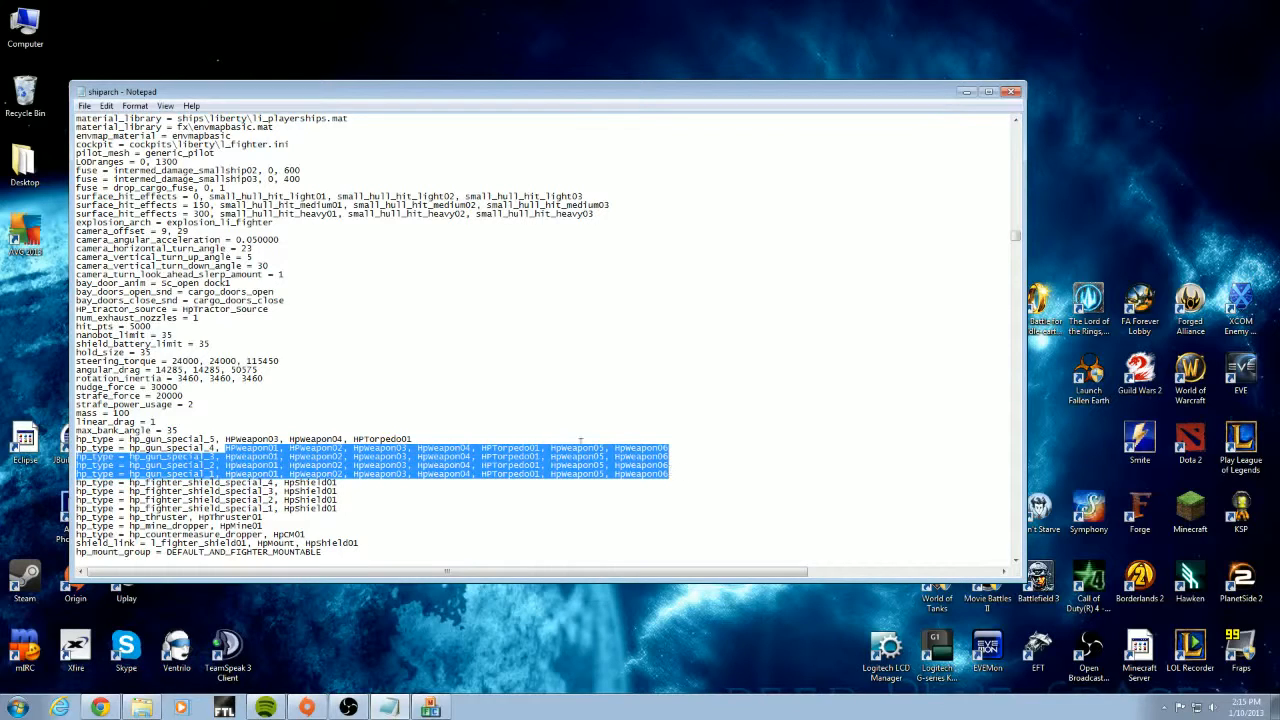
{"action": "left_click_drag", "start_coordinate": [436, 438], "coordinate": [76, 440]}
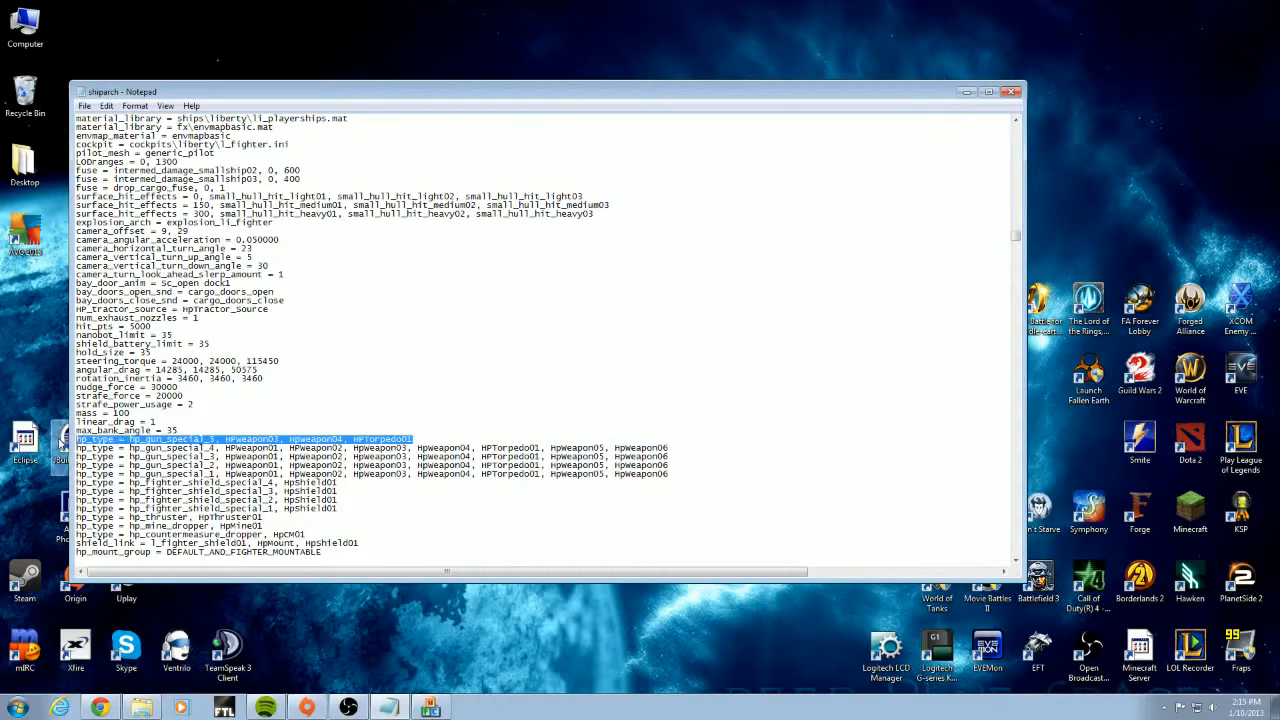
{"action": "left_click", "coordinate": [442, 452]}
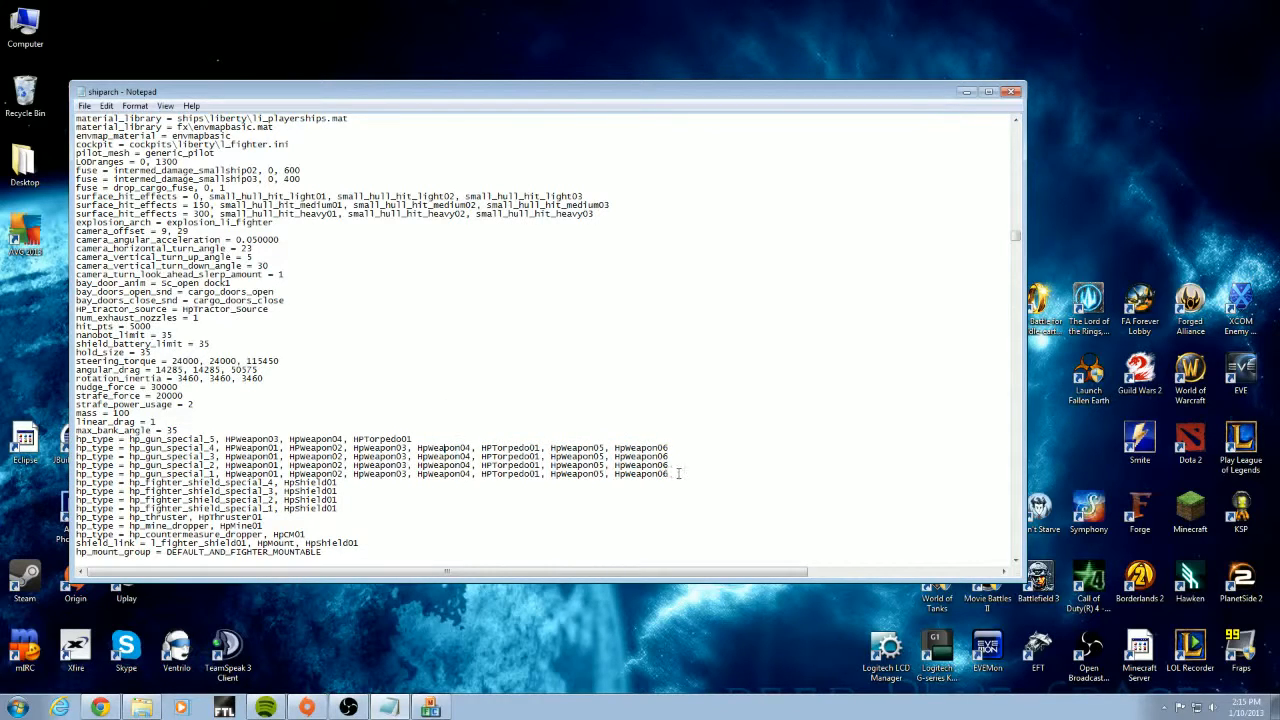
{"action": "left_click_drag", "start_coordinate": [678, 474], "coordinate": [552, 447]}
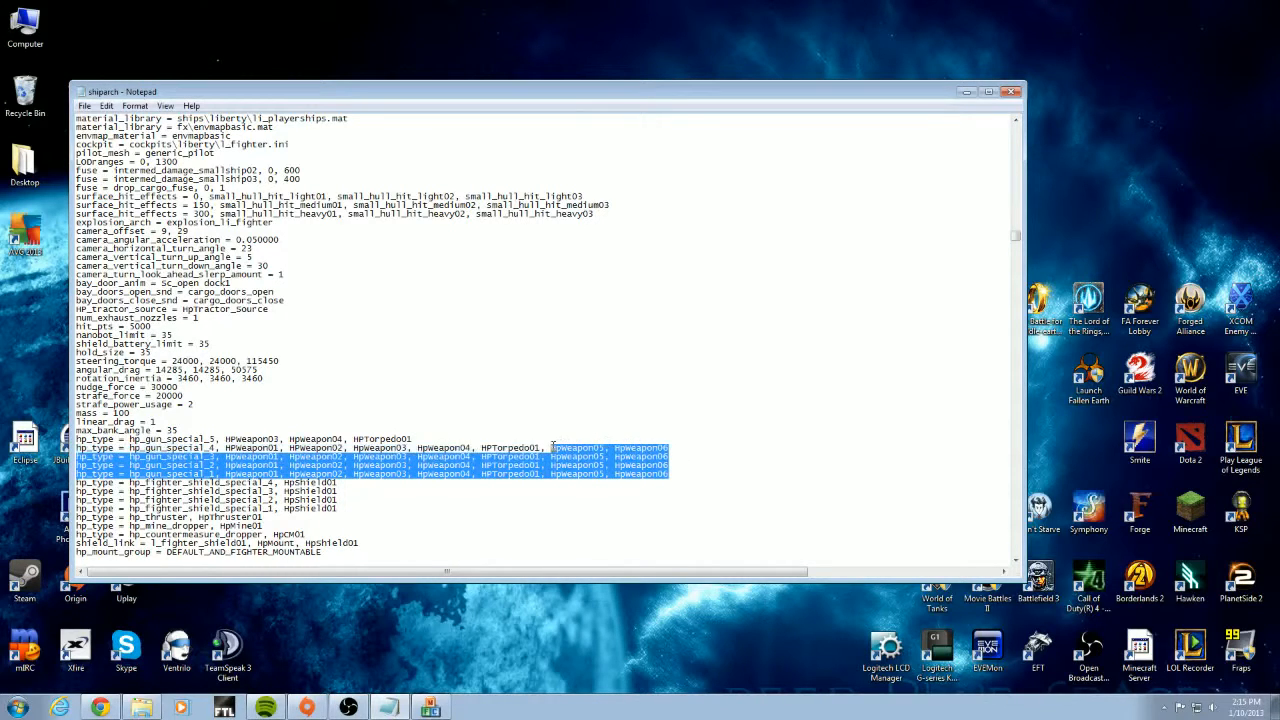
{"action": "left_click", "coordinate": [338, 457]}
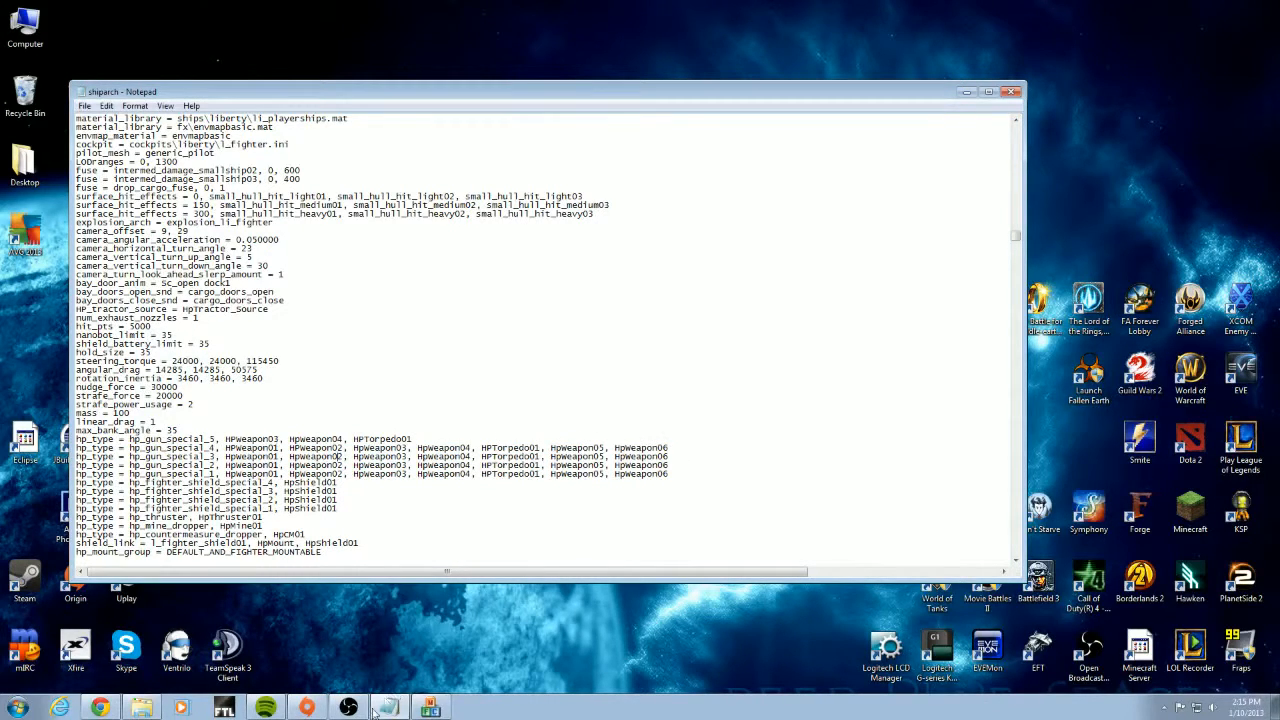
Check HpWeapon05 and HpWeapon06 in HardCMP's hardpoint list against the entries on shiparch's hp_gun_special_4 line
{"action": "left_click", "coordinate": [430, 707]}
{"action": "left_click_drag", "start_coordinate": [735, 163], "coordinate": [952, 134]}
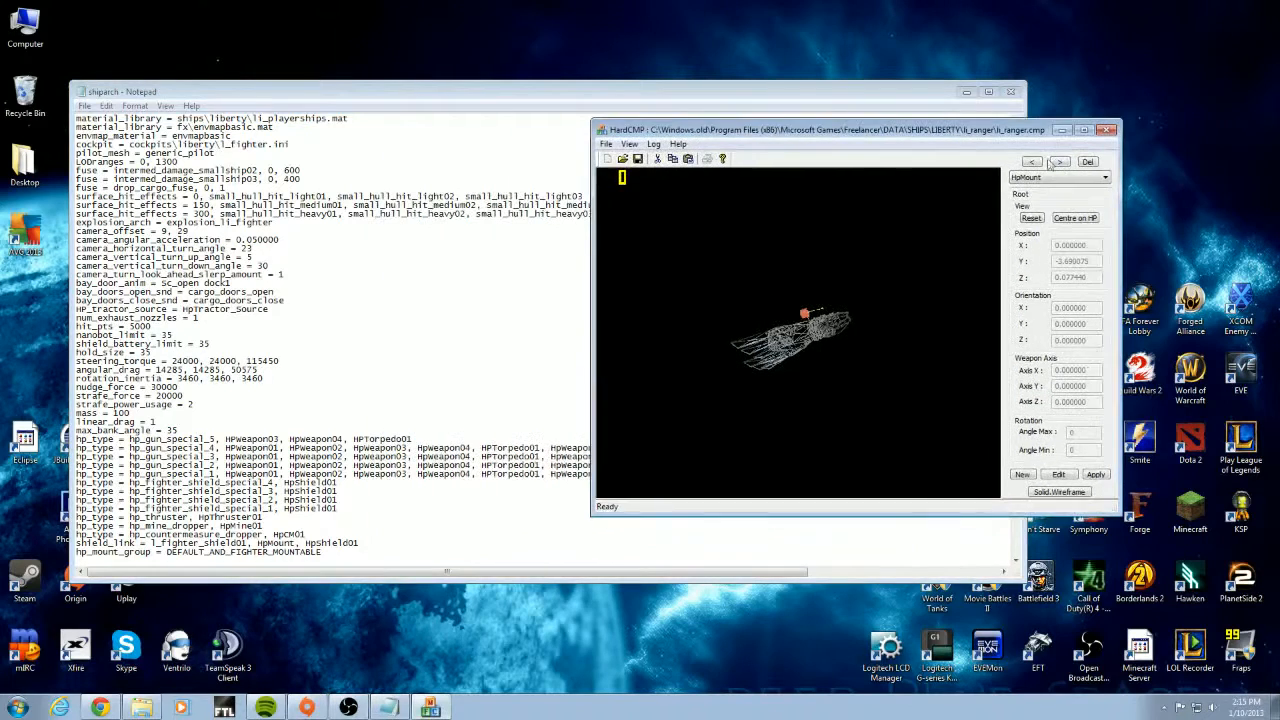
{"action": "left_click", "coordinate": [1095, 177]}
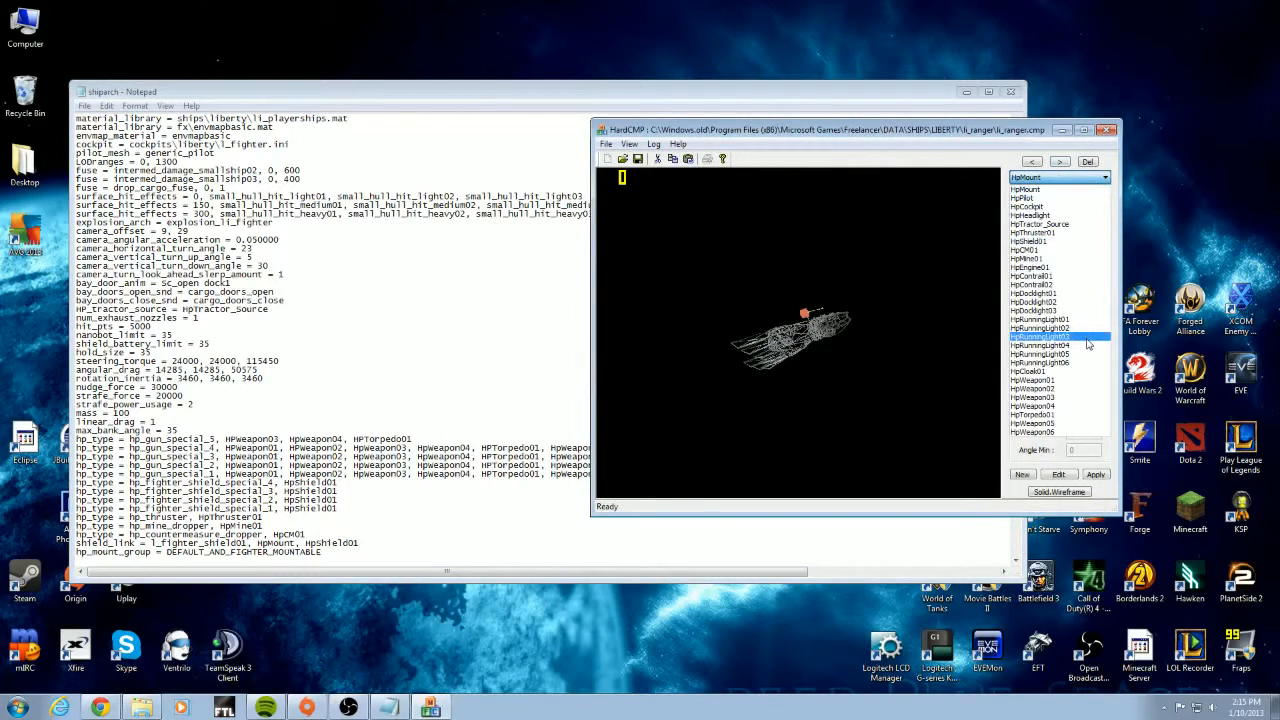
{"action": "left_click", "coordinate": [1088, 426]}
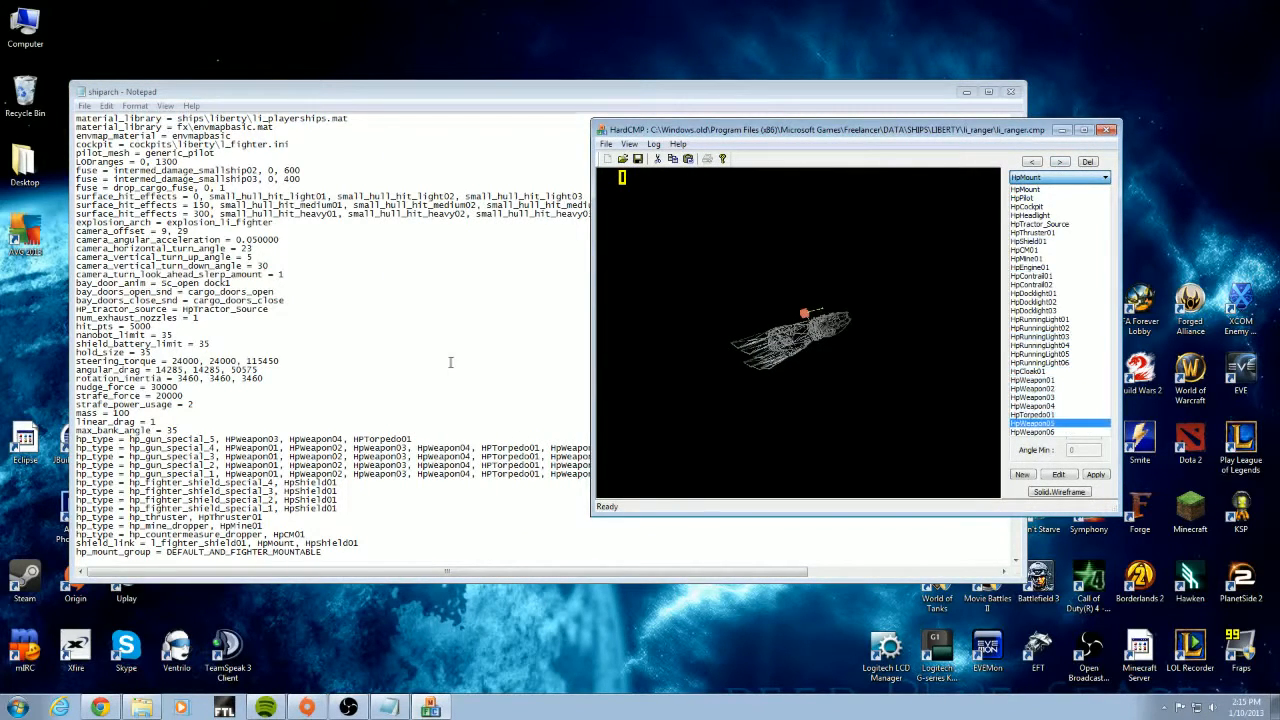
{"action": "left_click", "coordinate": [491, 381]}
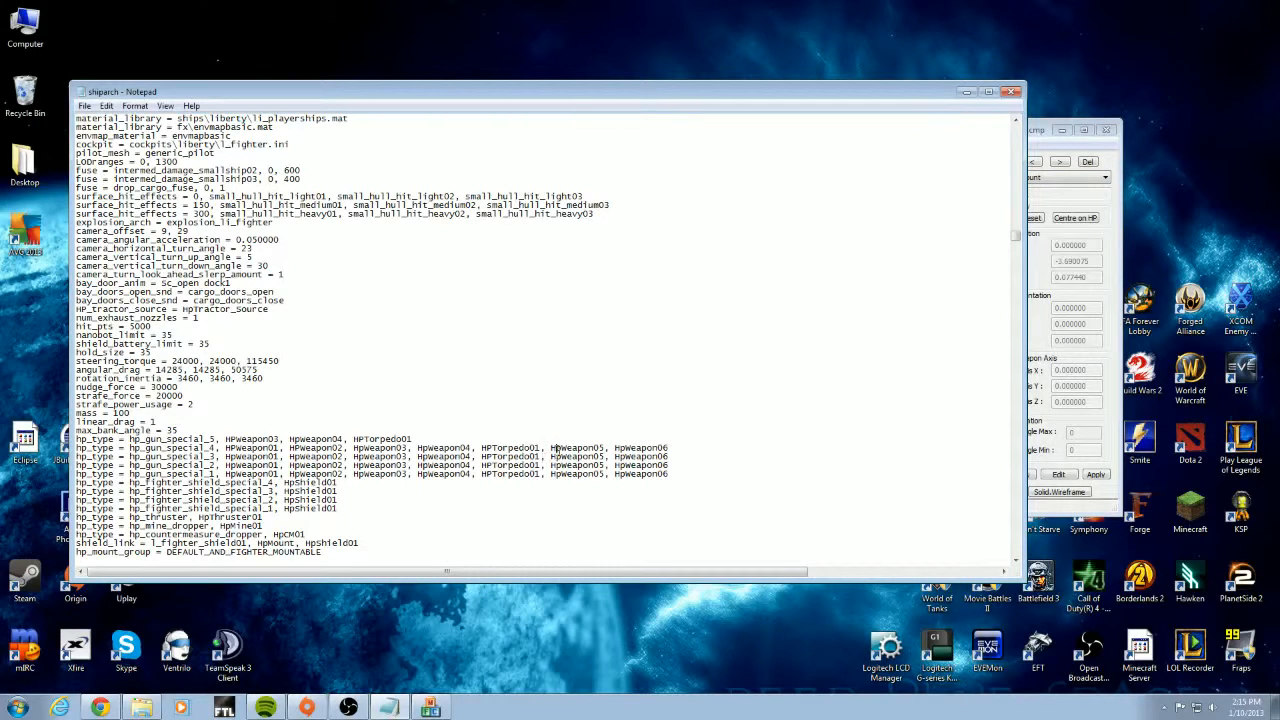
{"action": "left_click_drag", "start_coordinate": [551, 448], "coordinate": [629, 448]}
{"action": "left_click", "coordinate": [668, 448]}
{"action": "left_click_drag", "start_coordinate": [655, 448], "coordinate": [540, 448]}
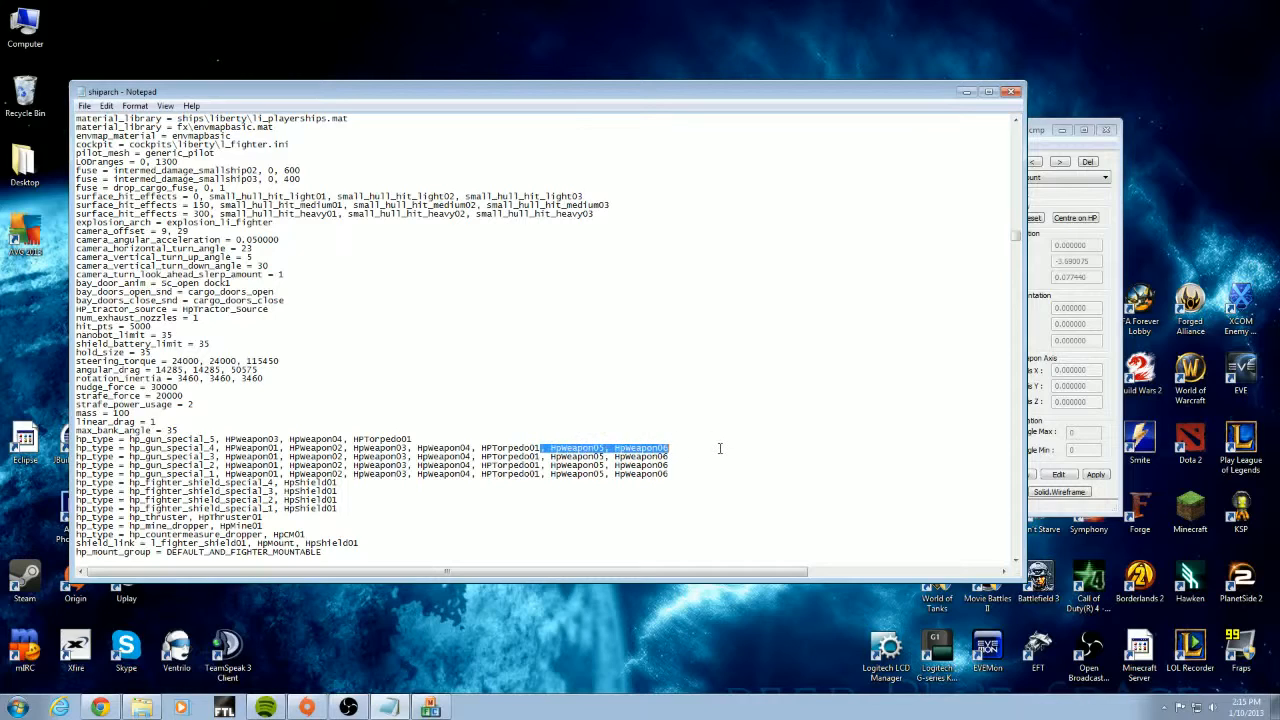
{"action": "left_click", "coordinate": [768, 447]}
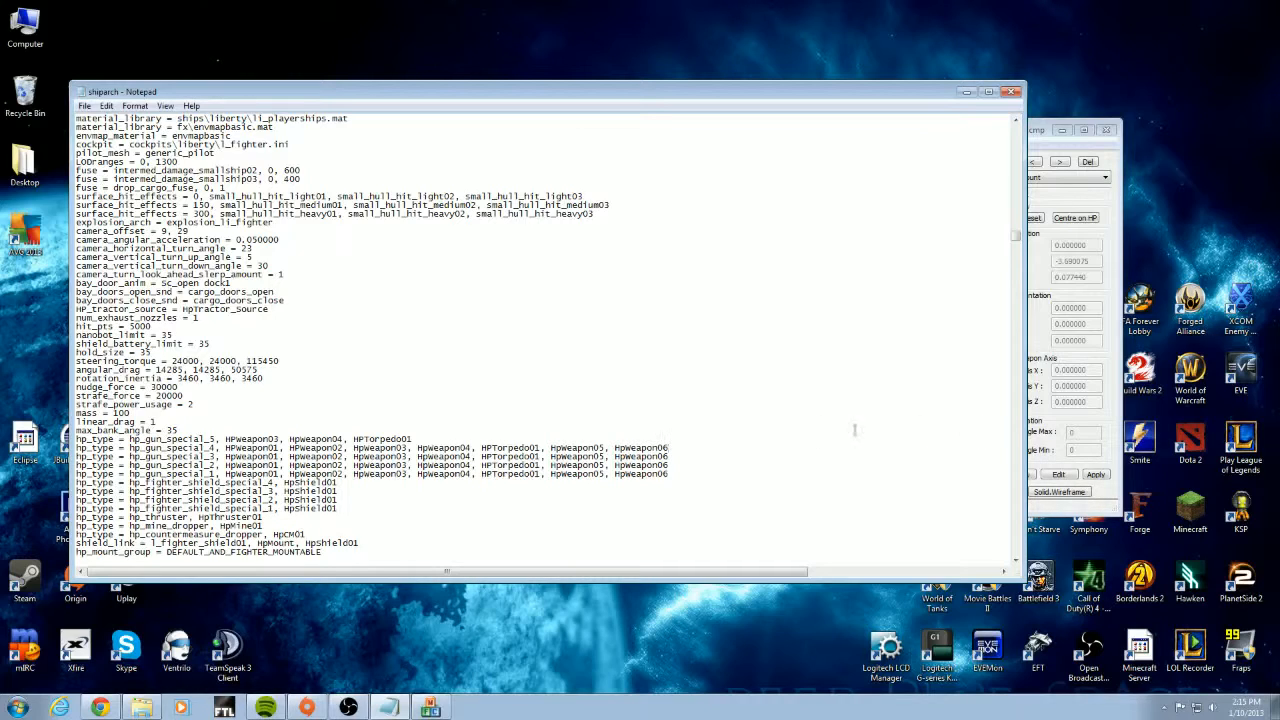
{"action": "left_click", "coordinate": [707, 441]}
Switch to HardCMP and add an extra HpWeapon hardpoint to the li_ranger using the numbering scheme
{"action": "left_click", "coordinate": [1048, 273]}
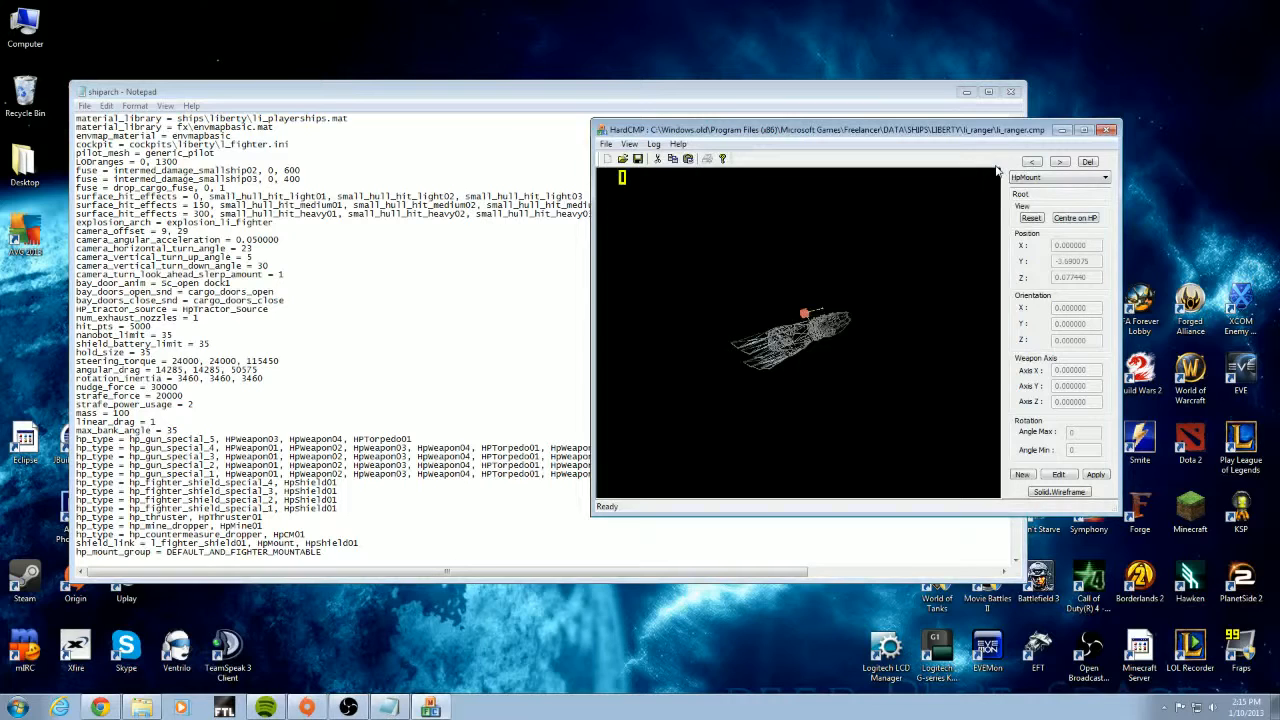
{"action": "left_click", "coordinate": [1024, 478]}
{"action": "left_click", "coordinate": [704, 189]}
{"action": "left_click", "coordinate": [706, 191]}
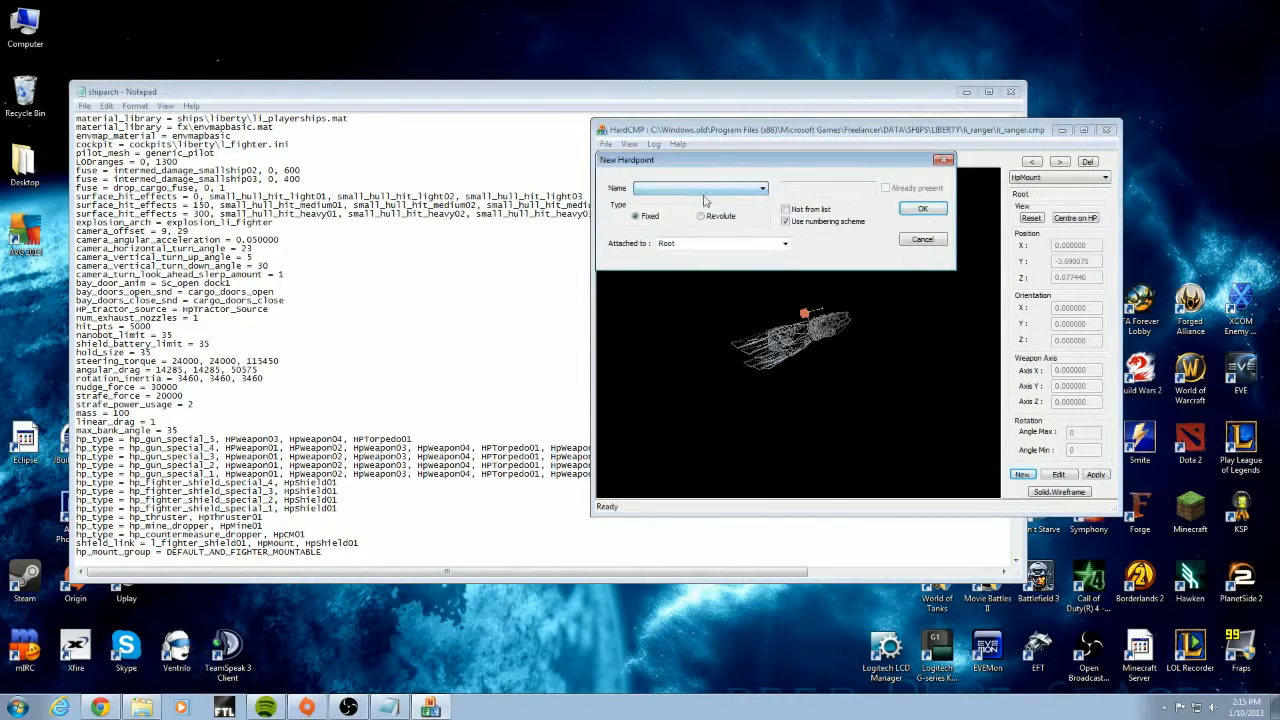
{"action": "left_click", "coordinate": [704, 189]}
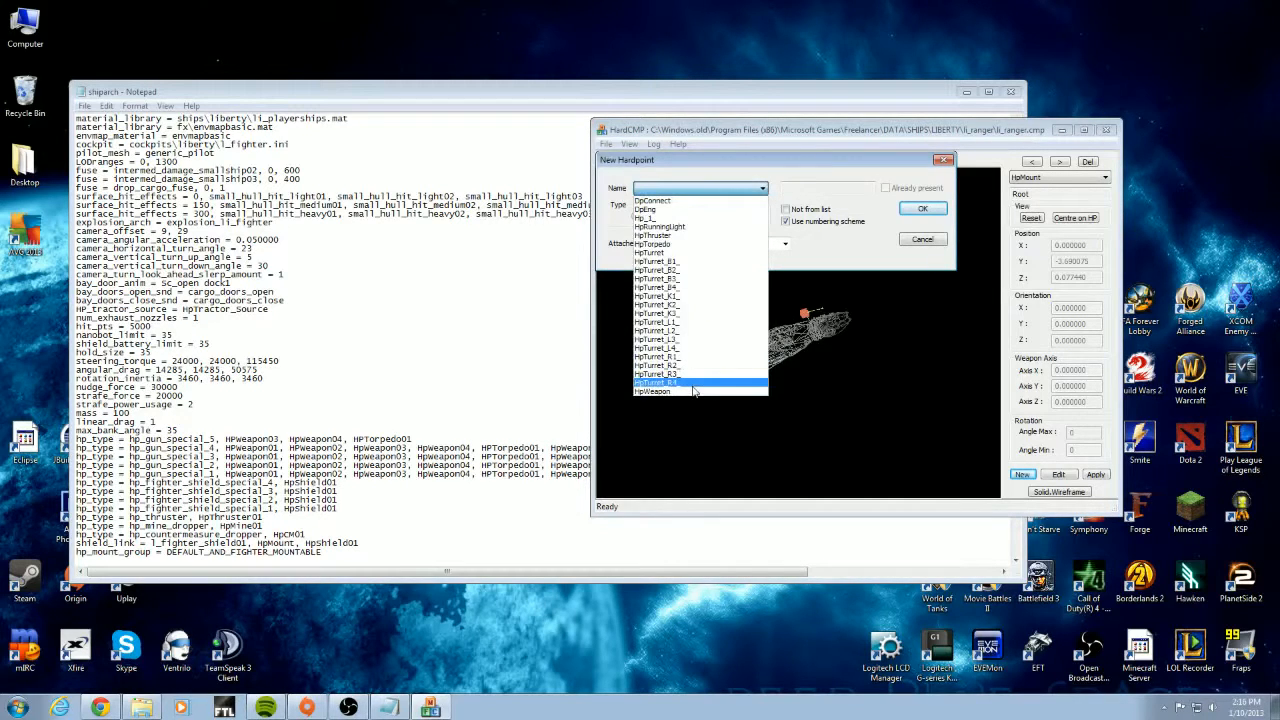
{"action": "left_click", "coordinate": [695, 391]}
{"action": "left_click", "coordinate": [922, 209]}
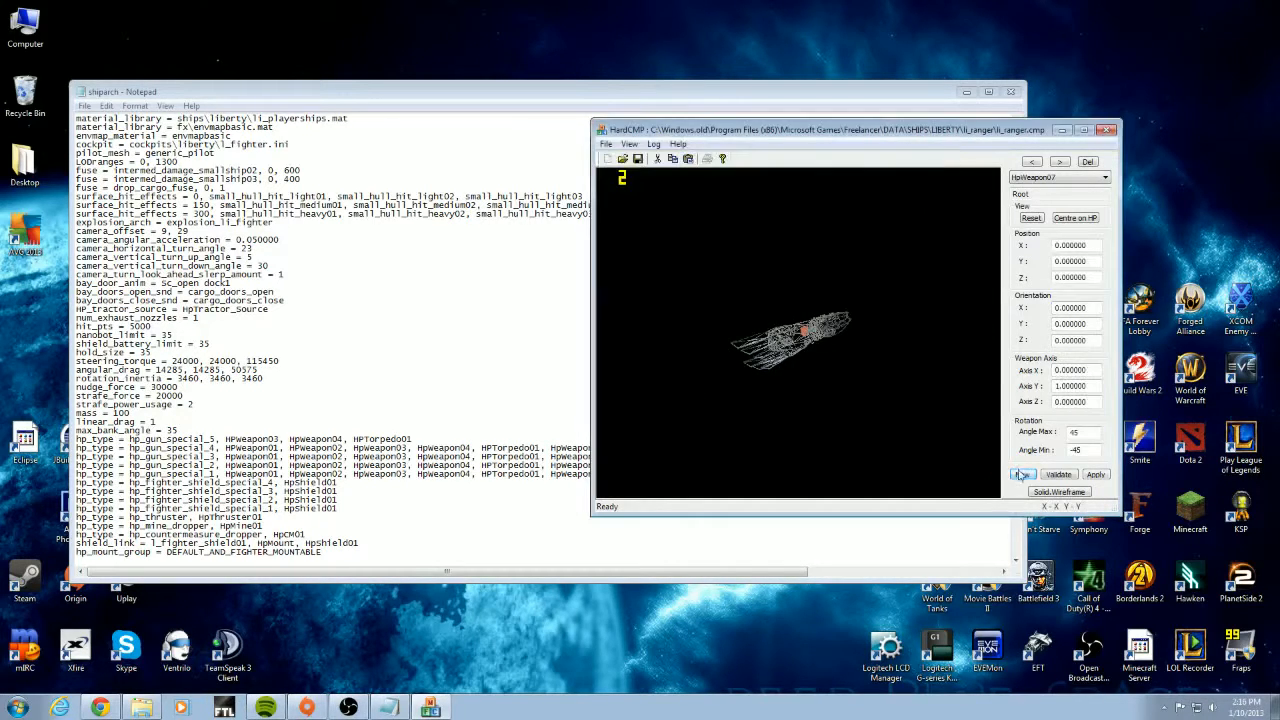
Add two more HpWeapon hardpoints to the li_ranger, keeping the automatic numbering
{"action": "left_click", "coordinate": [1021, 474]}
{"action": "left_click", "coordinate": [704, 189]}
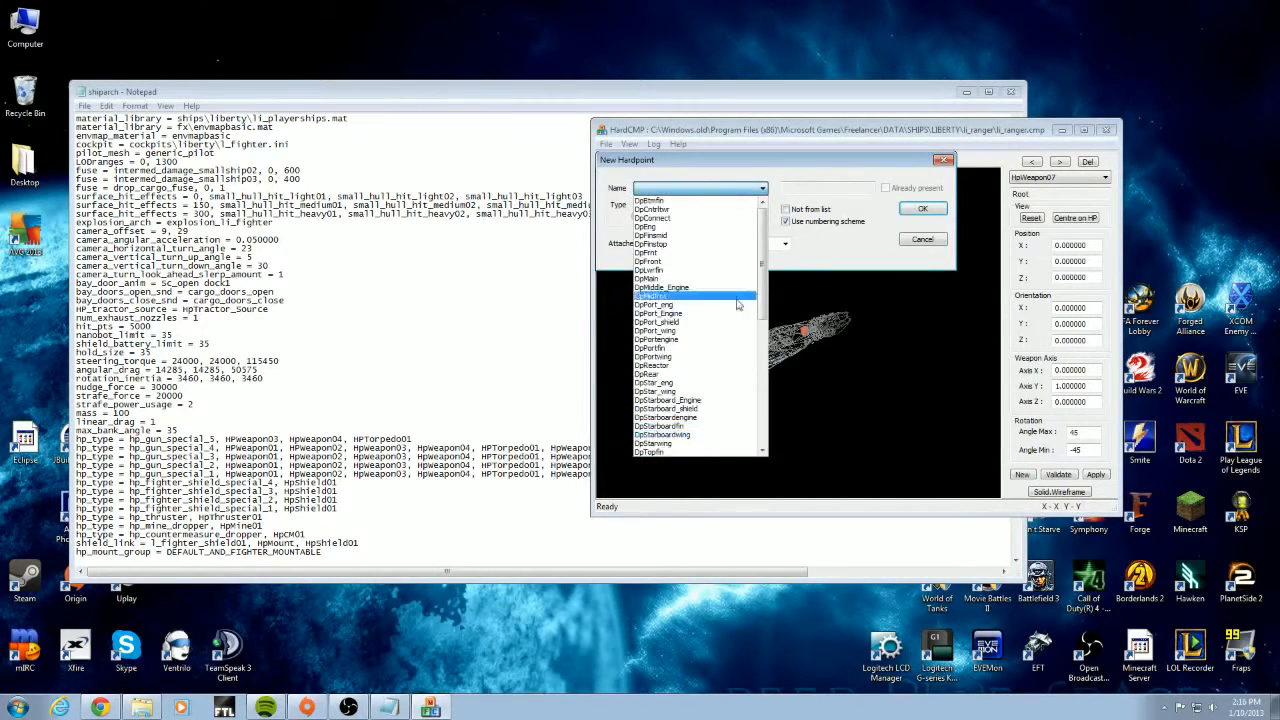
{"action": "left_click", "coordinate": [737, 304]}
{"action": "left_click", "coordinate": [692, 192]}
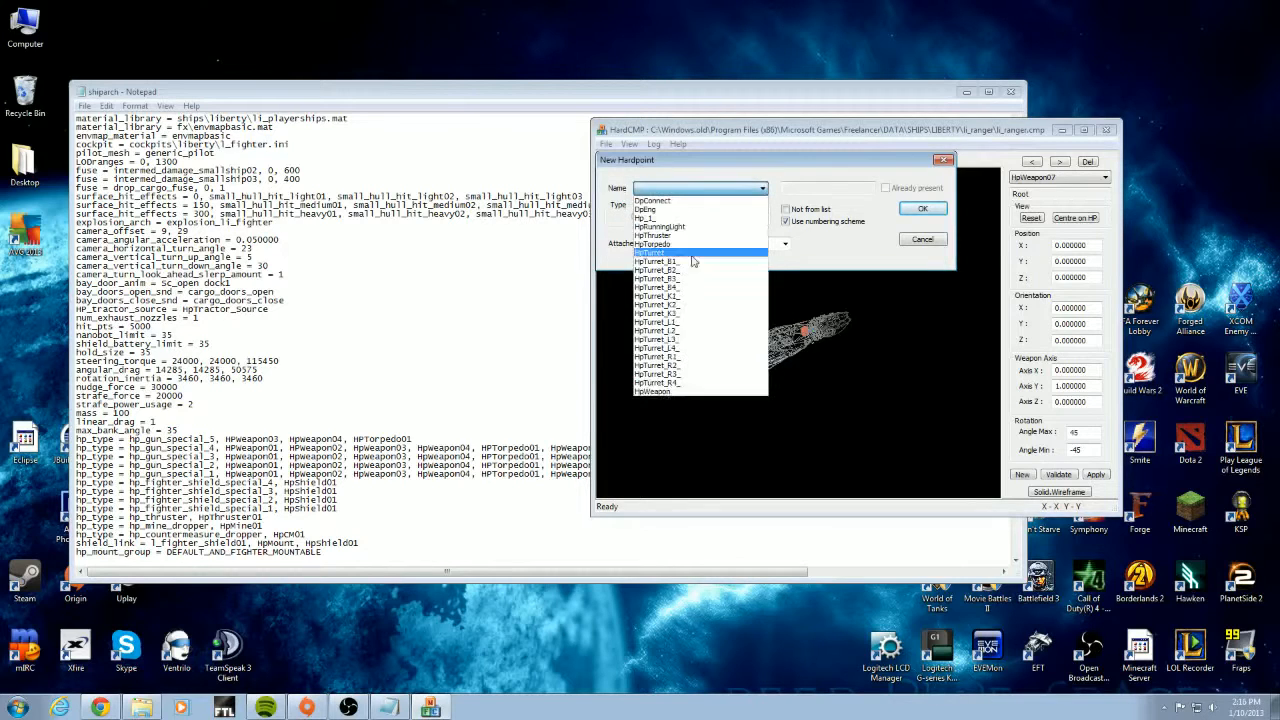
{"action": "left_click", "coordinate": [698, 391]}
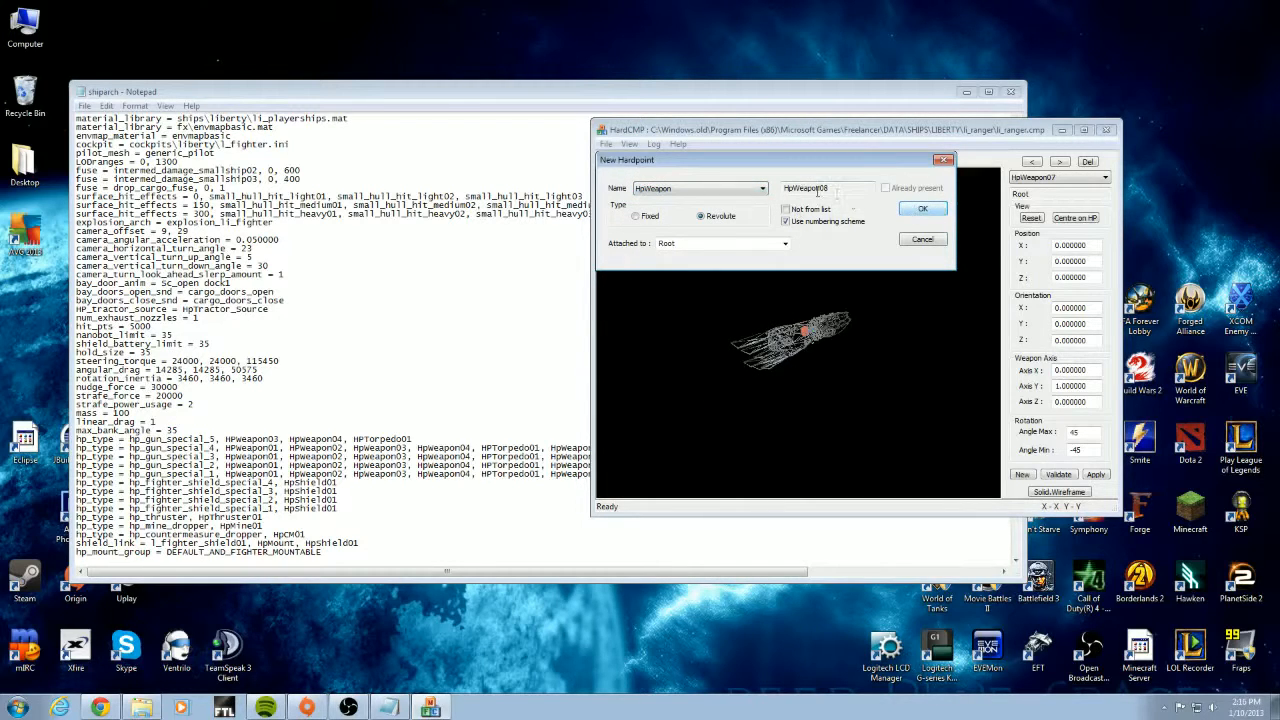
{"action": "left_click", "coordinate": [922, 209]}
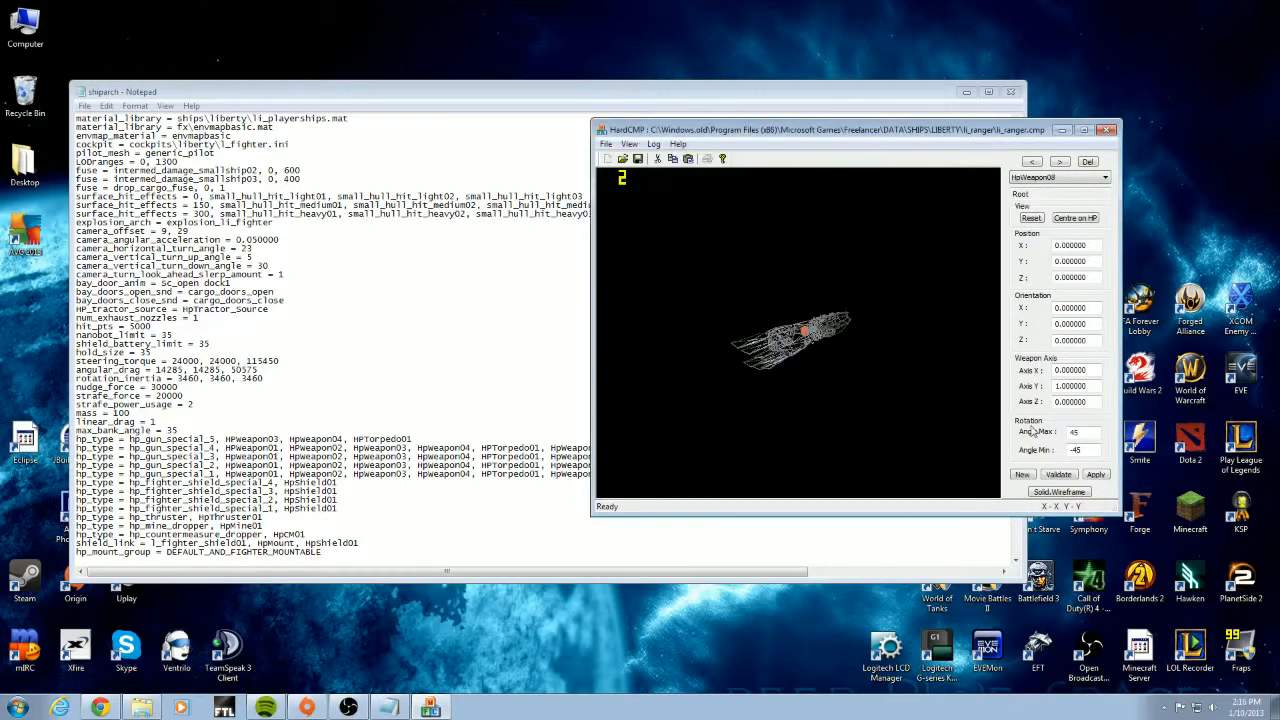
{"action": "left_click", "coordinate": [1022, 474]}
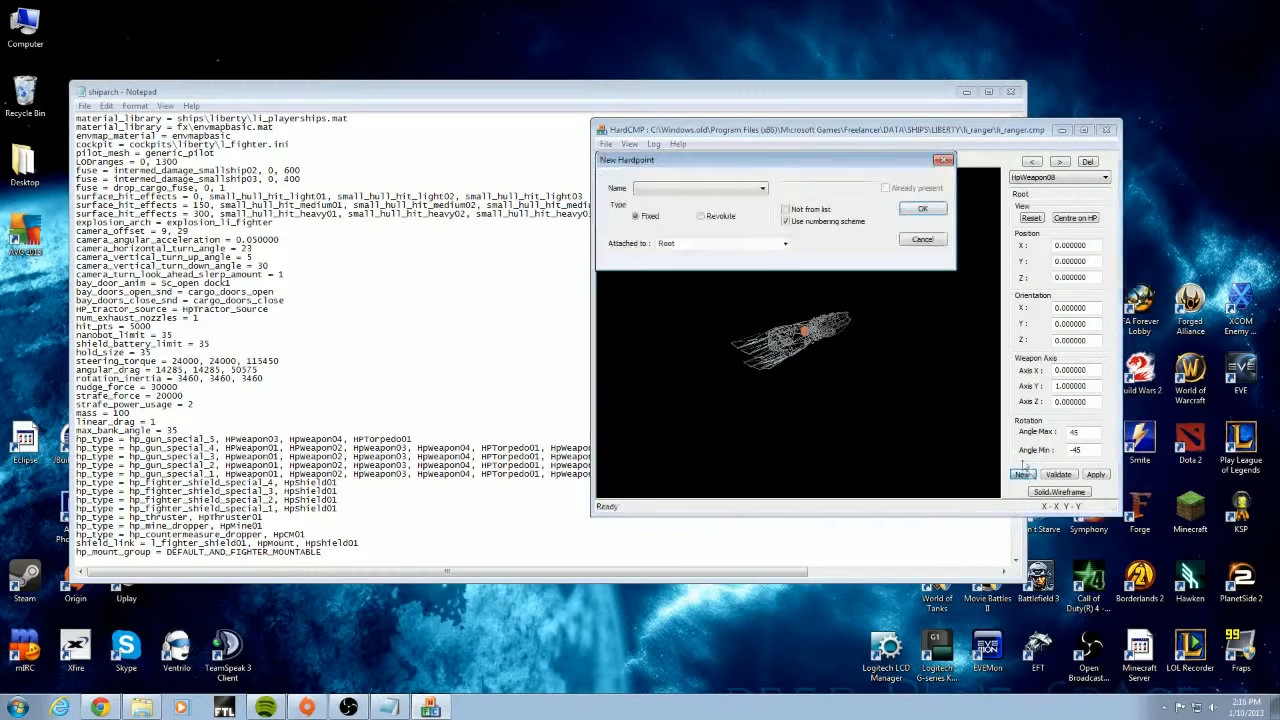
{"action": "left_click", "coordinate": [714, 222]}
{"action": "left_click", "coordinate": [700, 188]}
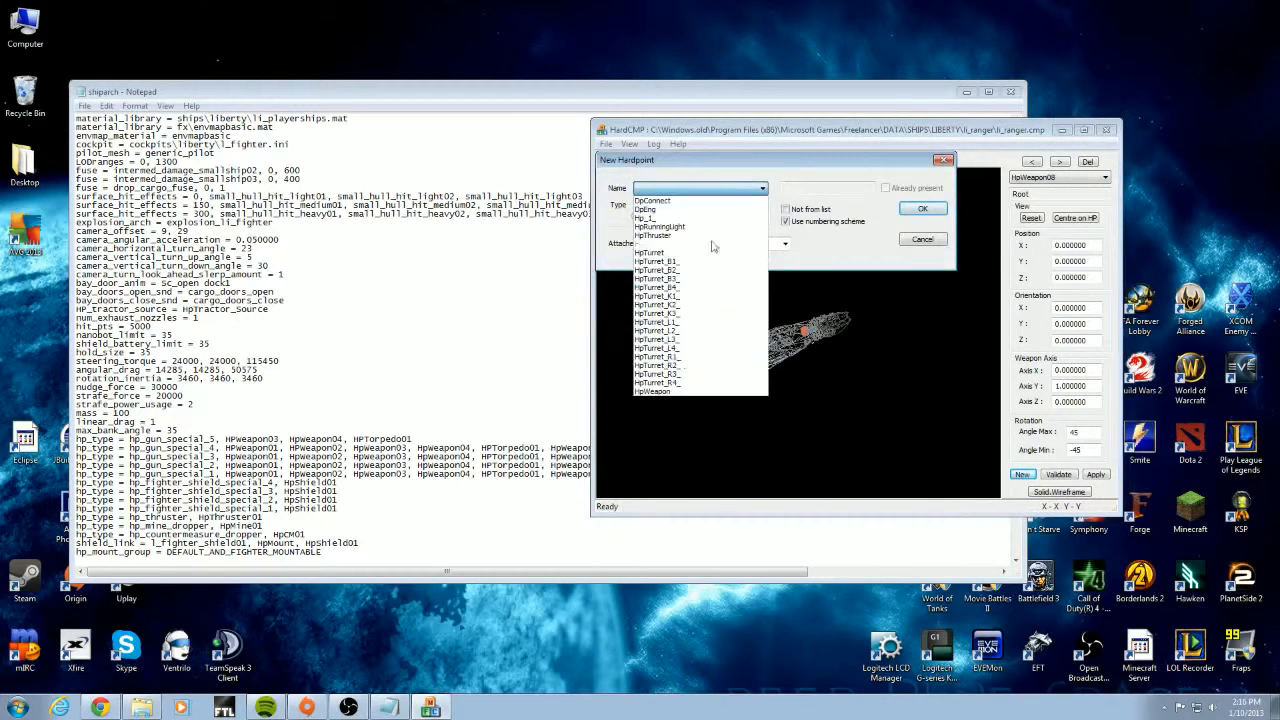
{"action": "left_click", "coordinate": [686, 393]}
{"action": "left_click", "coordinate": [935, 209]}
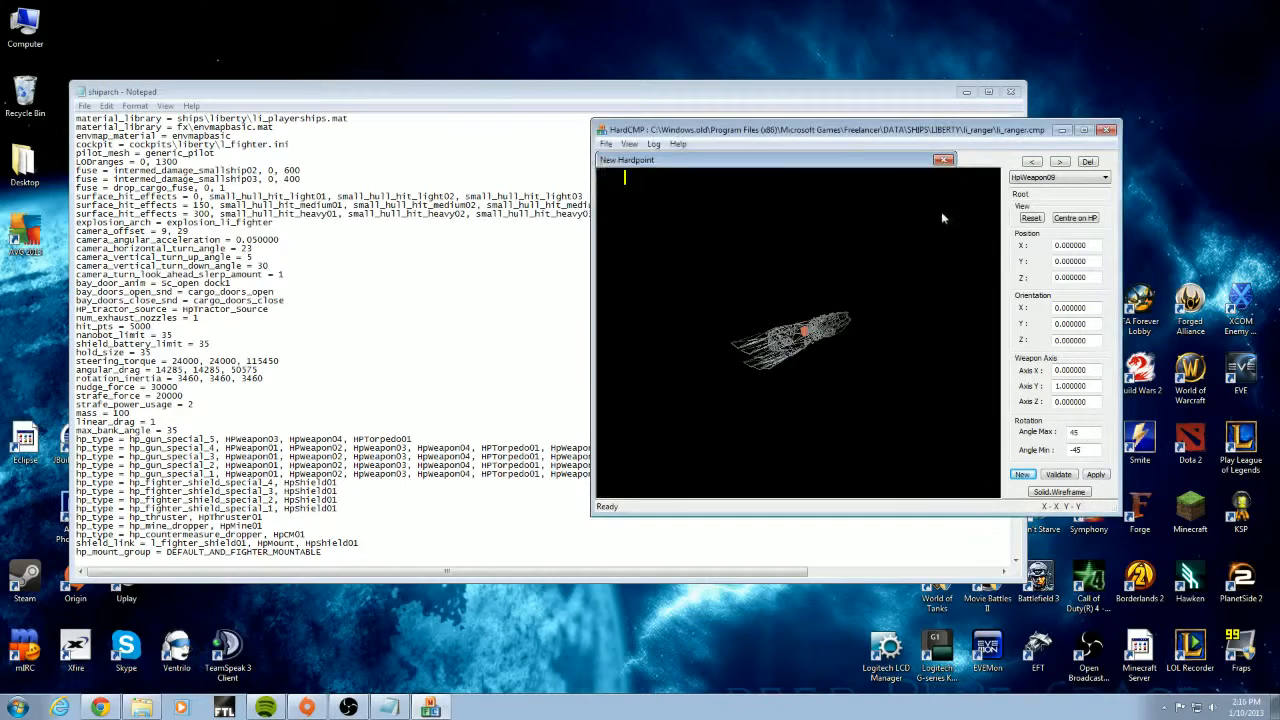
Add a fourth extra HpWeapon hardpoint to the li_ranger with the automatically numbered name
{"action": "left_click", "coordinate": [1022, 474]}
{"action": "left_click", "coordinate": [676, 187]}
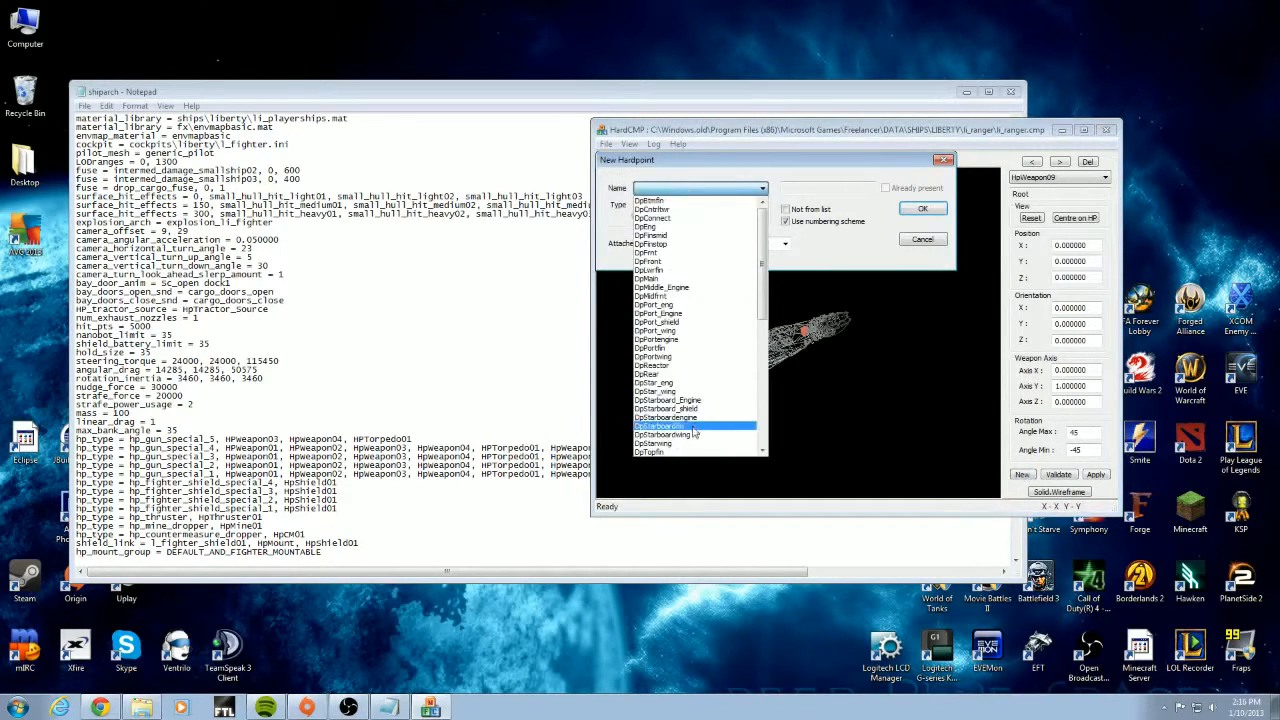
{"action": "left_click", "coordinate": [688, 209]}
{"action": "left_click", "coordinate": [708, 189]}
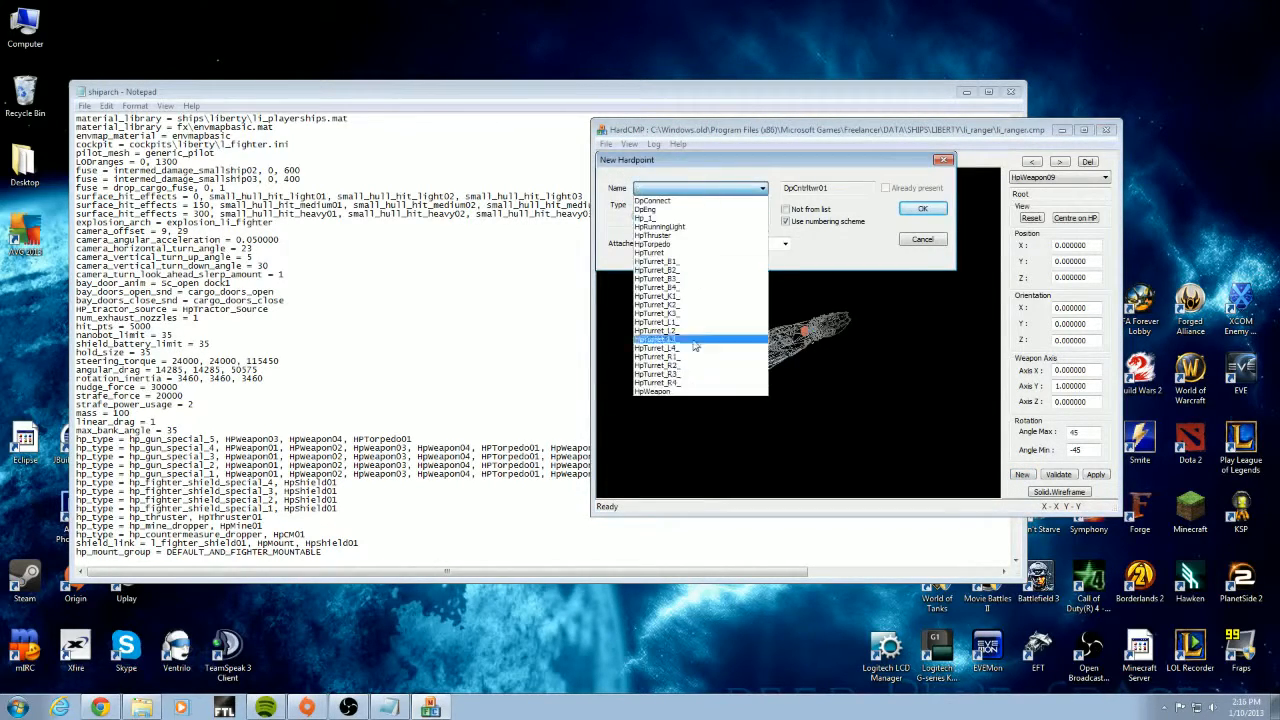
{"action": "left_click", "coordinate": [686, 393]}
{"action": "left_click_drag", "start_coordinate": [817, 189], "coordinate": [829, 189]}
{"action": "left_click", "coordinate": [837, 190]}
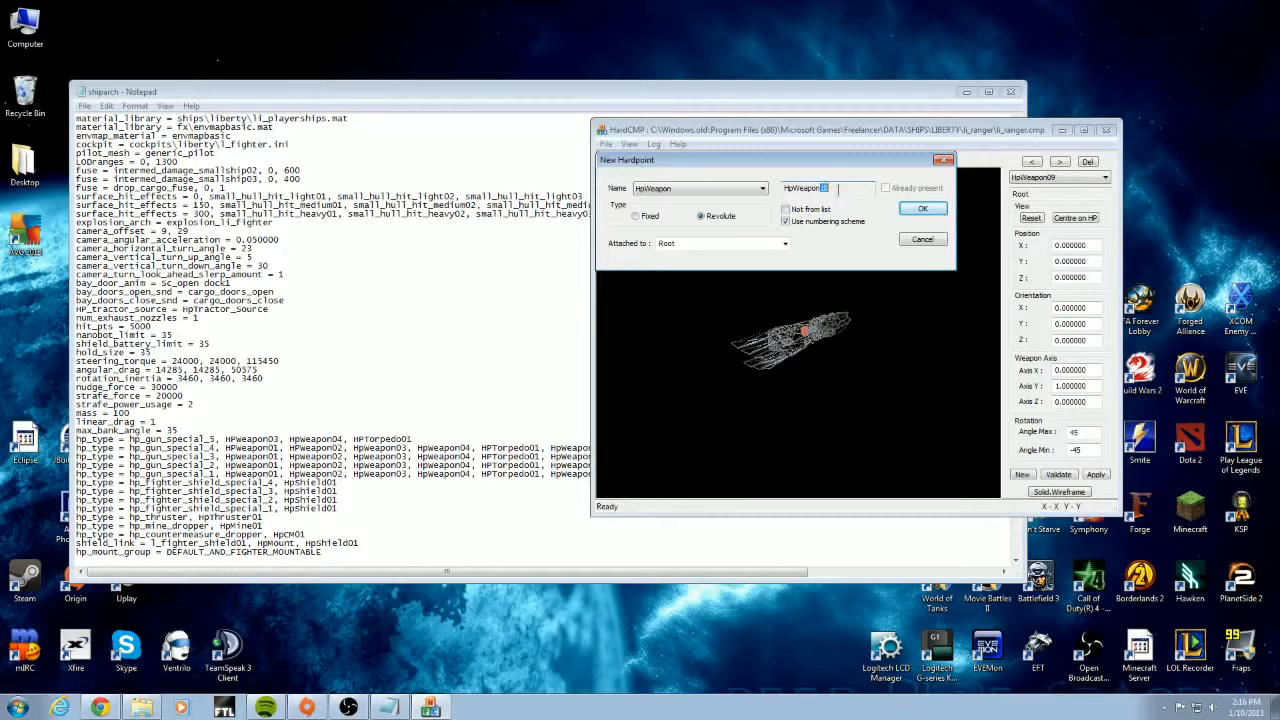
{"action": "left_click", "coordinate": [915, 209]}
{"action": "left_click", "coordinate": [1022, 474]}
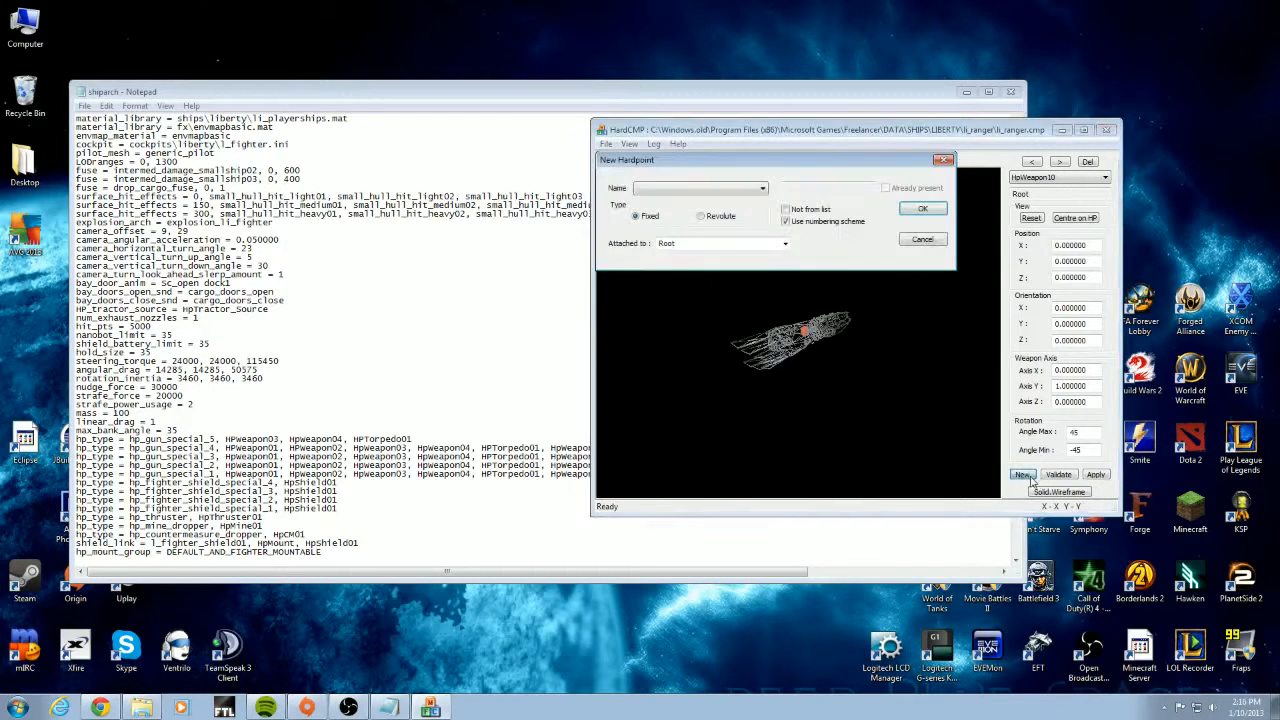
{"action": "left_click", "coordinate": [708, 190]}
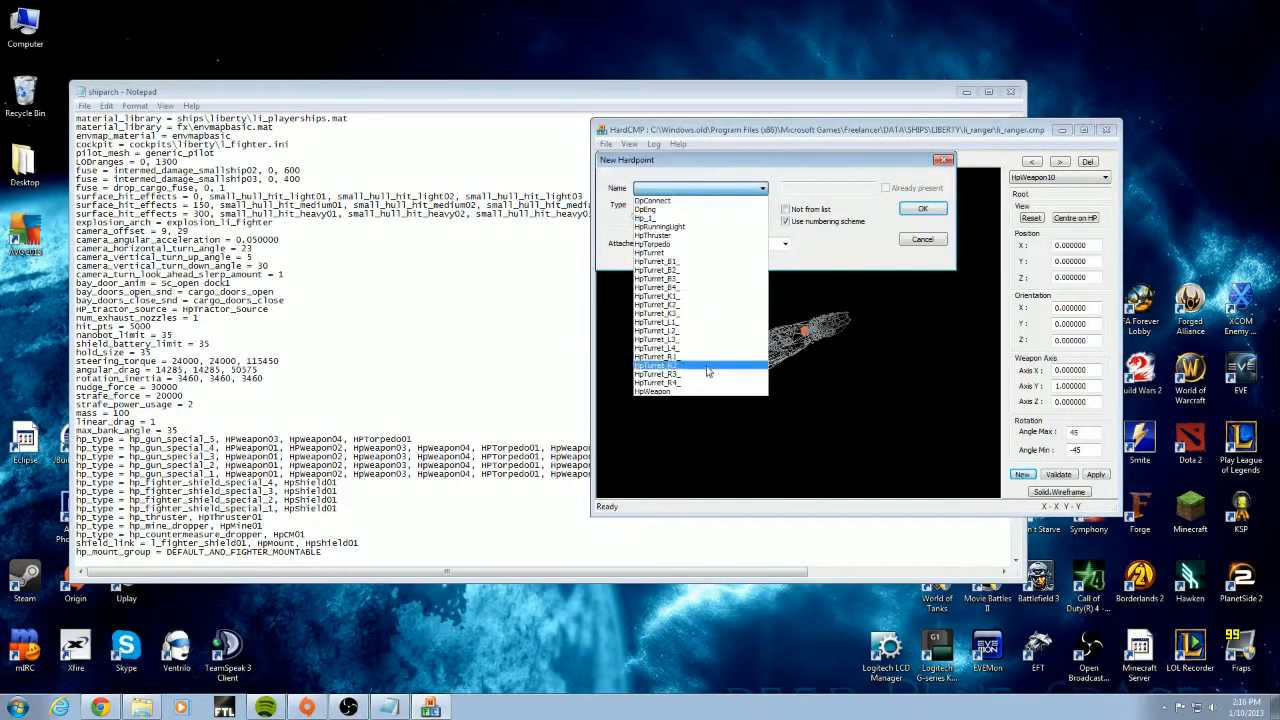
{"action": "left_click", "coordinate": [694, 395]}
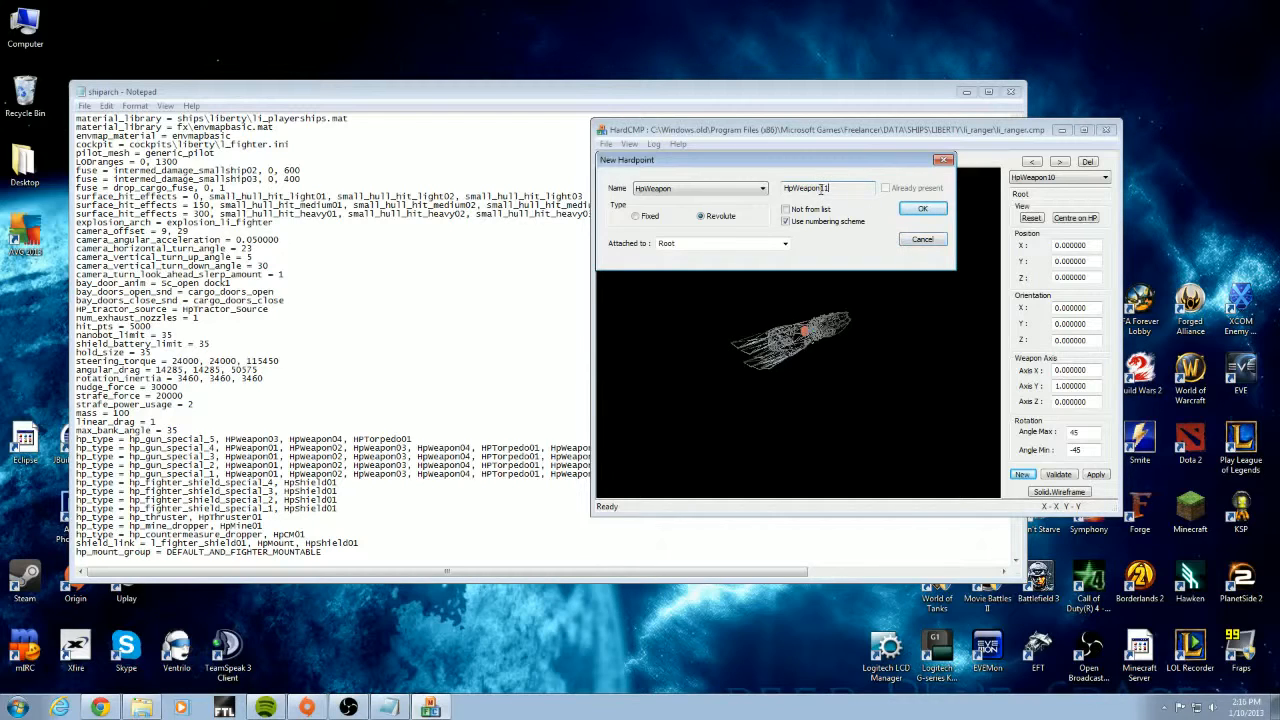
{"action": "left_click_drag", "start_coordinate": [822, 188], "coordinate": [831, 189]}
{"action": "type", "text": "1"}
{"action": "left_click", "coordinate": [918, 241]}
Close HardCMP without saving the modified li_ranger model
{"action": "left_click", "coordinate": [1107, 131]}
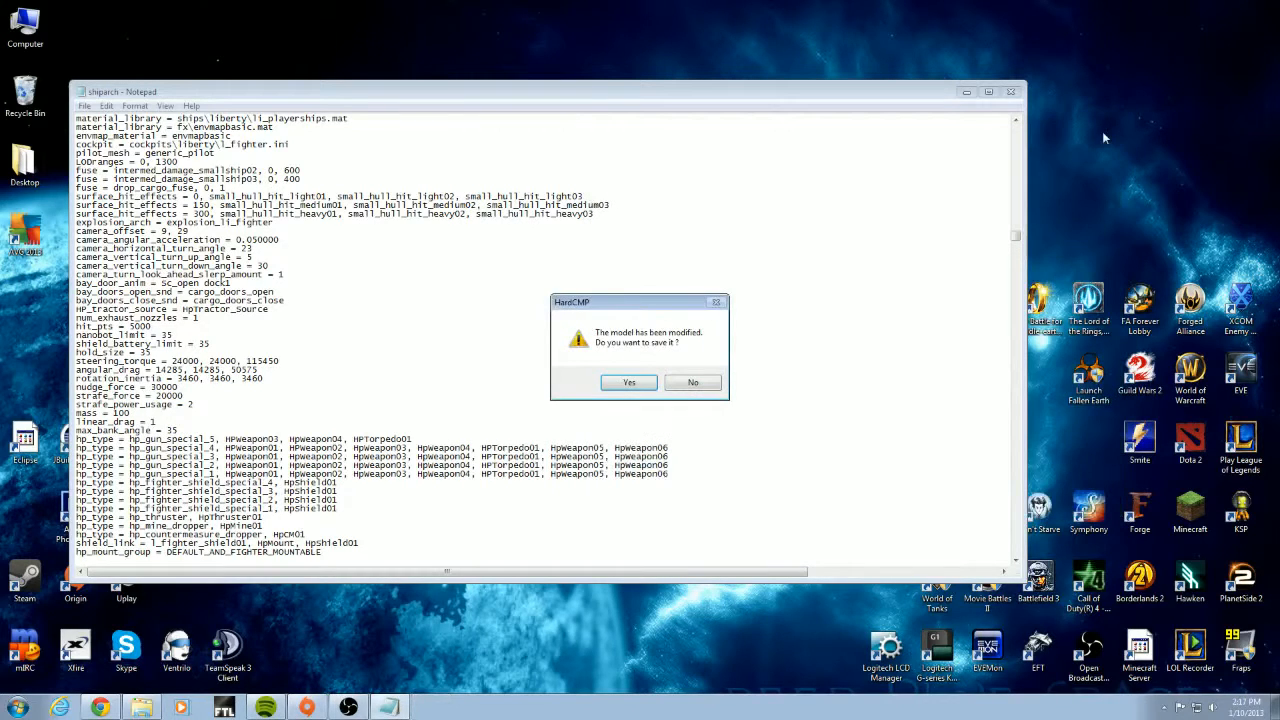
{"action": "left_click", "coordinate": [693, 383]}
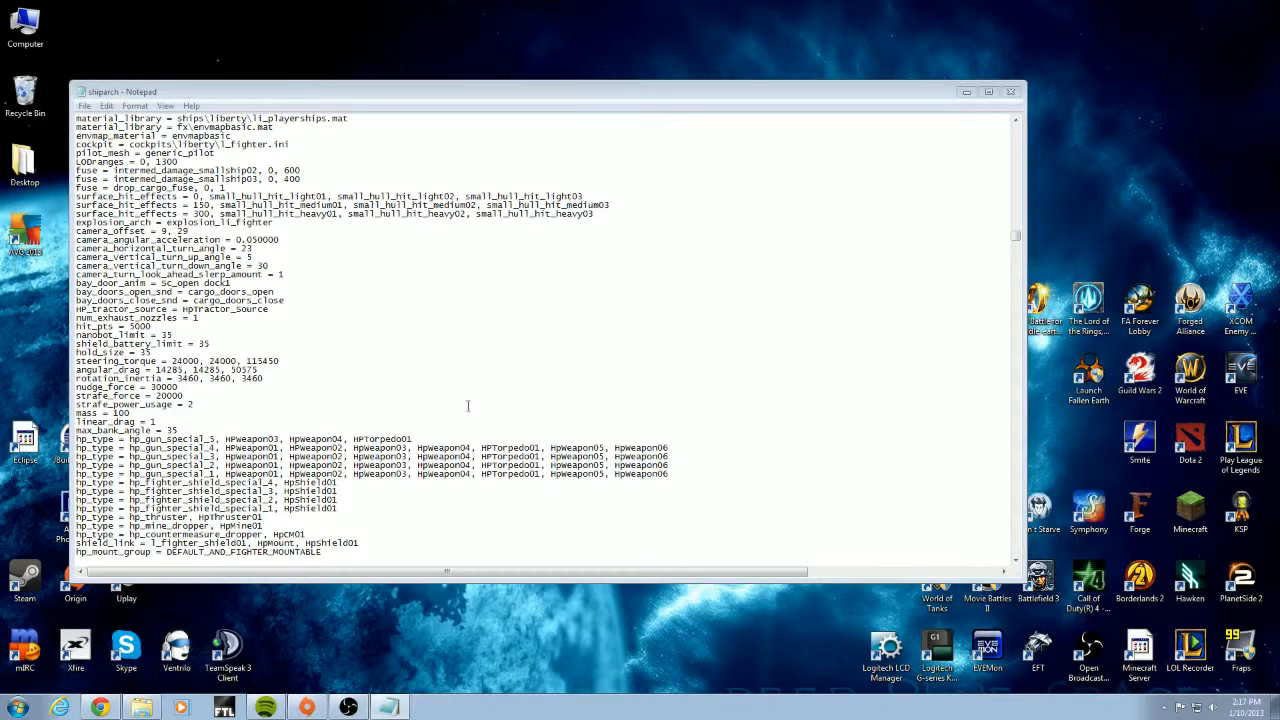
Save the shiparch file with its edited hp_gun_special lines and close it
{"action": "left_click_drag", "start_coordinate": [682, 477], "coordinate": [466, 449]}
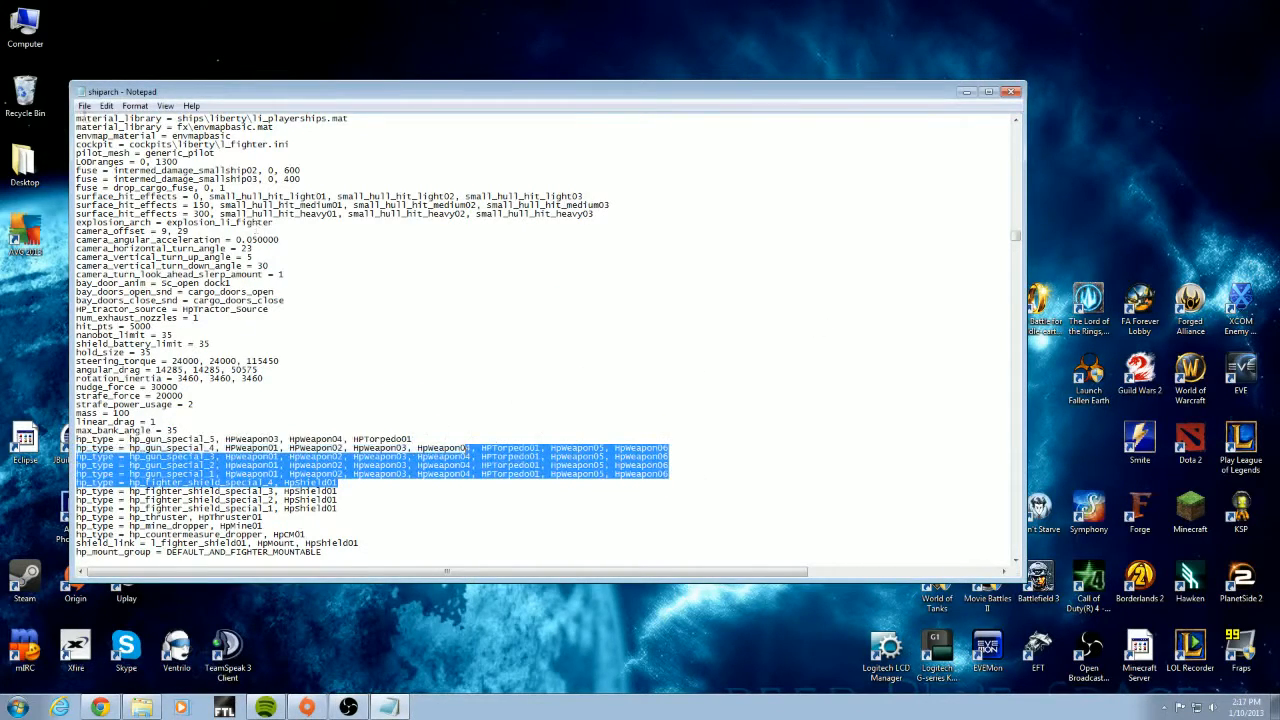
{"action": "left_click", "coordinate": [85, 106]}
{"action": "left_click", "coordinate": [105, 150]}
{"action": "scroll", "coordinate": [406, 268], "scroll_direction": "up", "scroll_amount": 3}
{"action": "left_click", "coordinate": [1012, 92]}
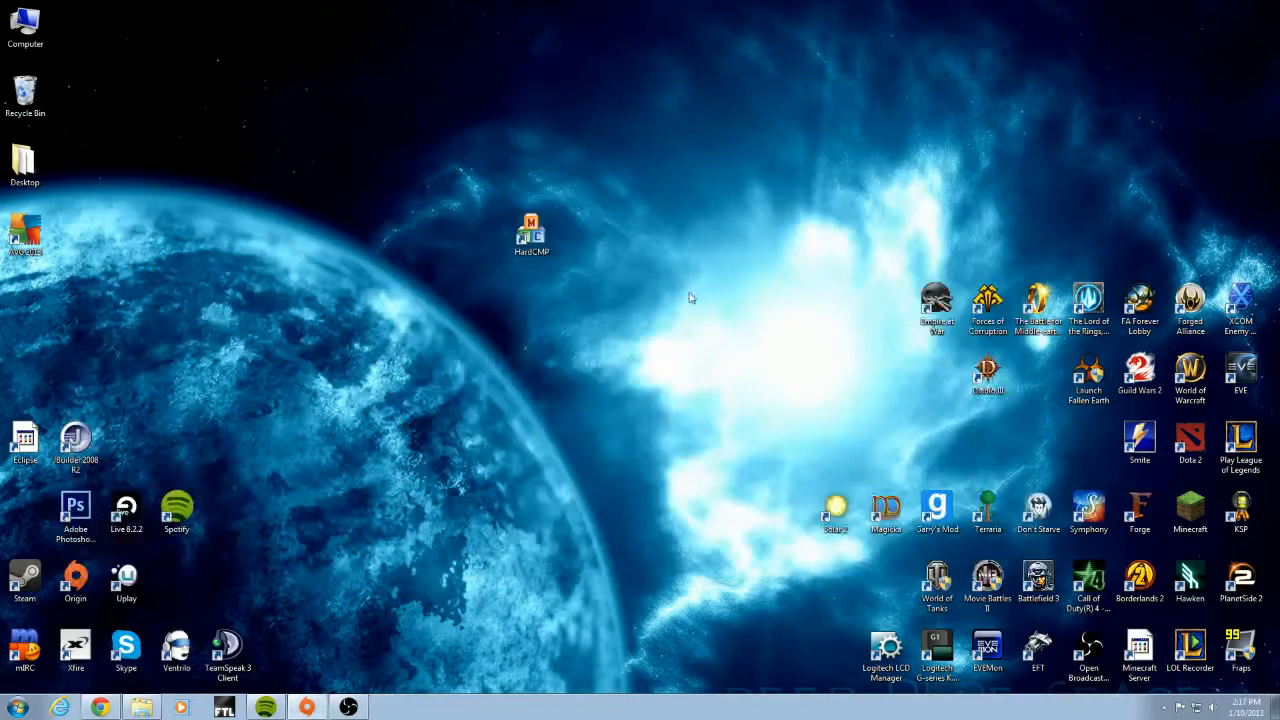
Try to back up the edited shiparch file by copying it into the backup folder as shiparchmodded
{"action": "left_click", "coordinate": [130, 708]}
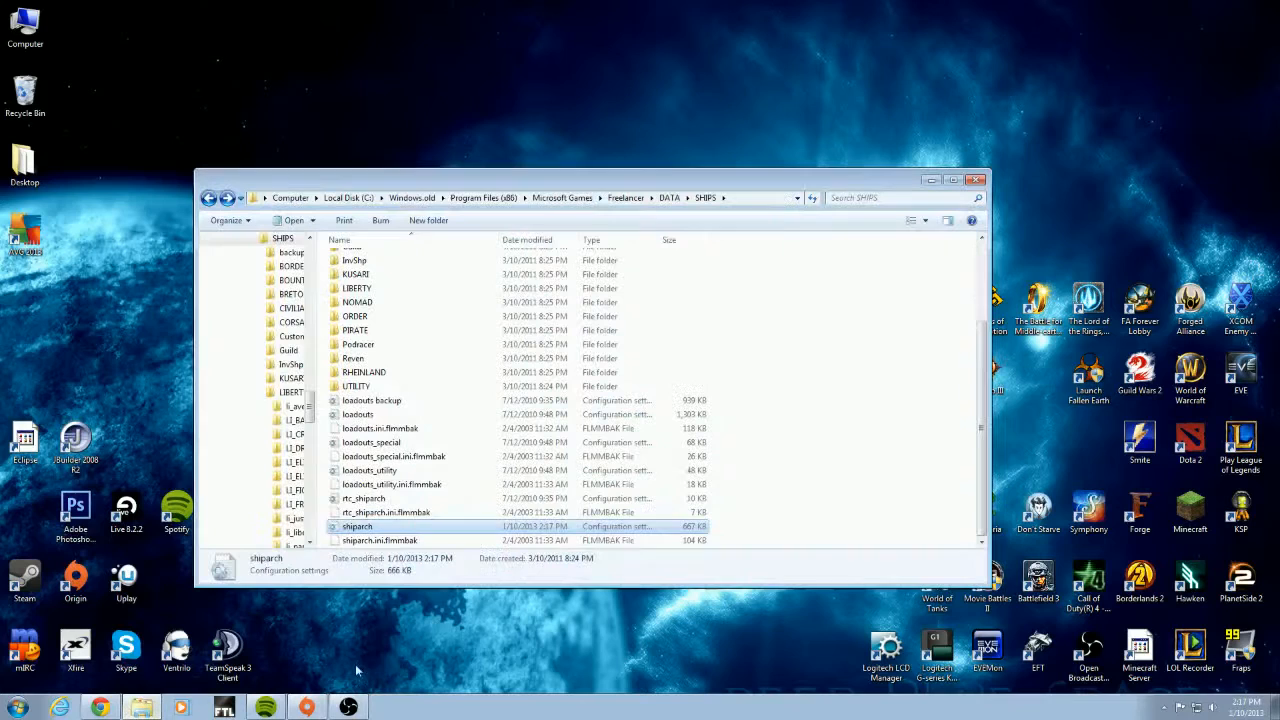
{"action": "left_click", "coordinate": [387, 517]}
{"action": "left_click", "coordinate": [382, 530]}
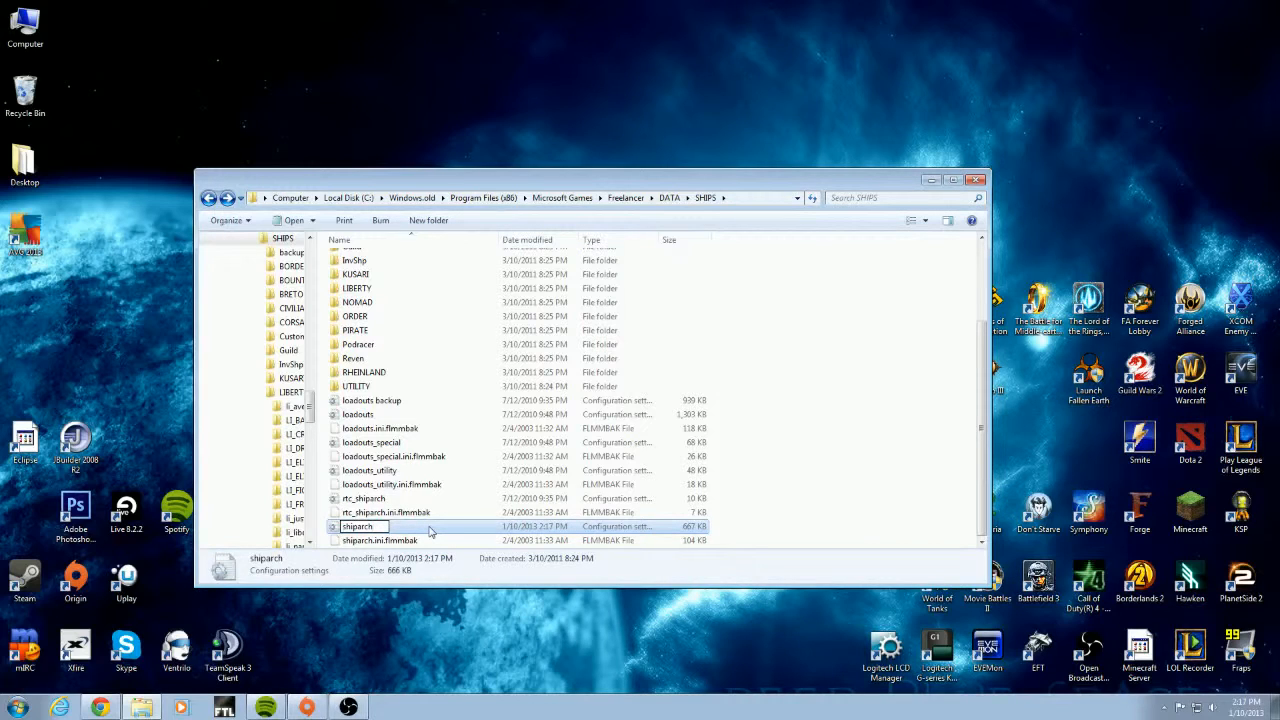
{"action": "key", "text": "Return"}
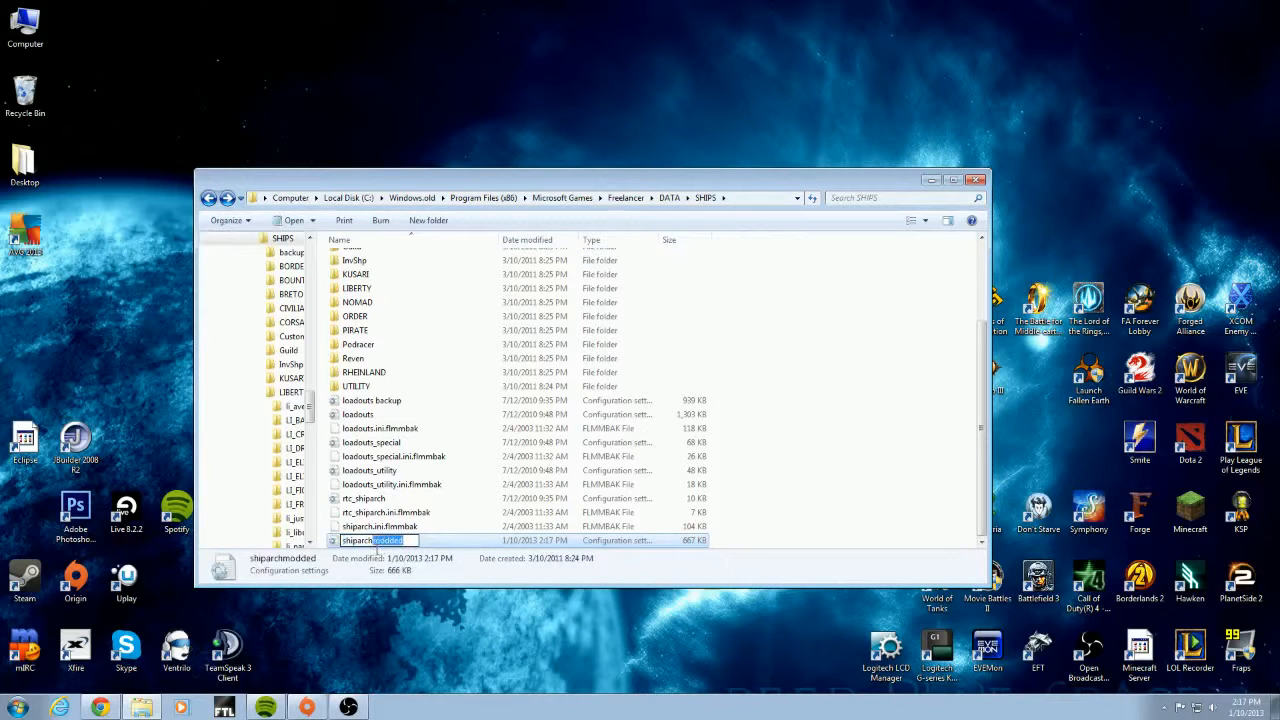
{"action": "key", "text": "Delete"}
{"action": "left_click", "coordinate": [444, 500]}
{"action": "scroll", "coordinate": [447, 498], "scroll_direction": "up", "scroll_amount": 5}
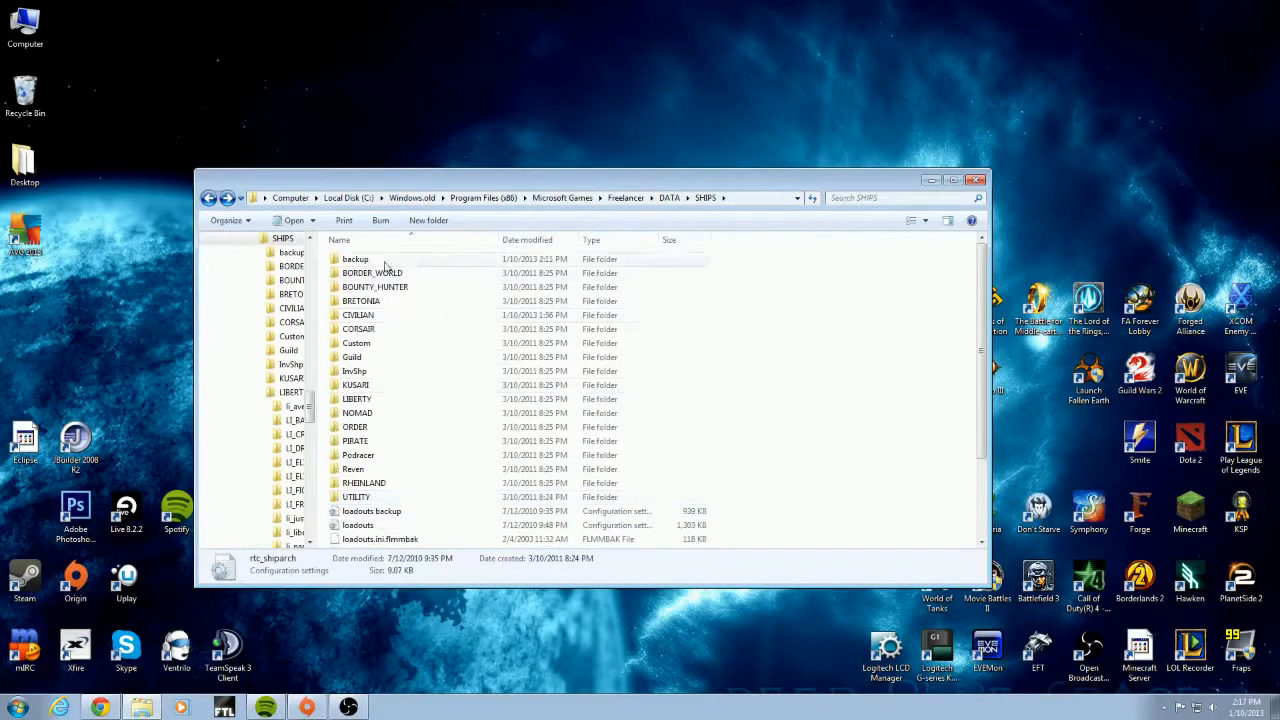
{"action": "double_click", "coordinate": [385, 262]}
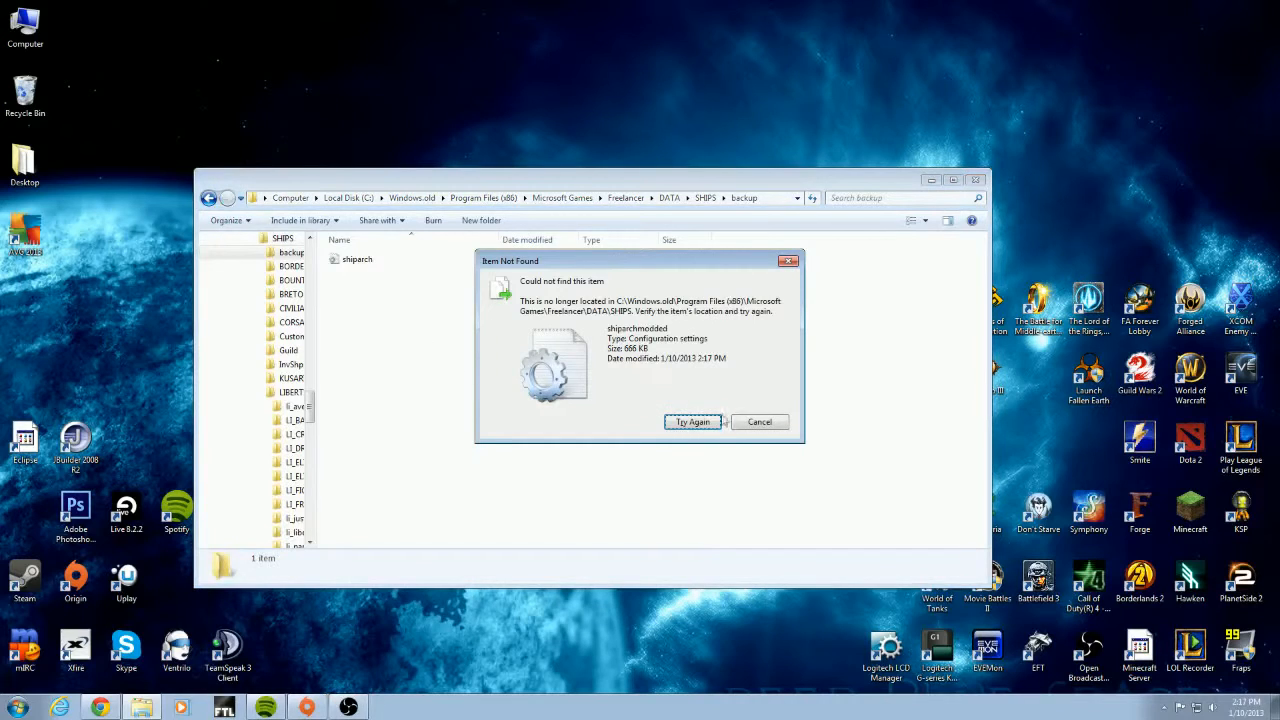
{"action": "left_click", "coordinate": [703, 424]}
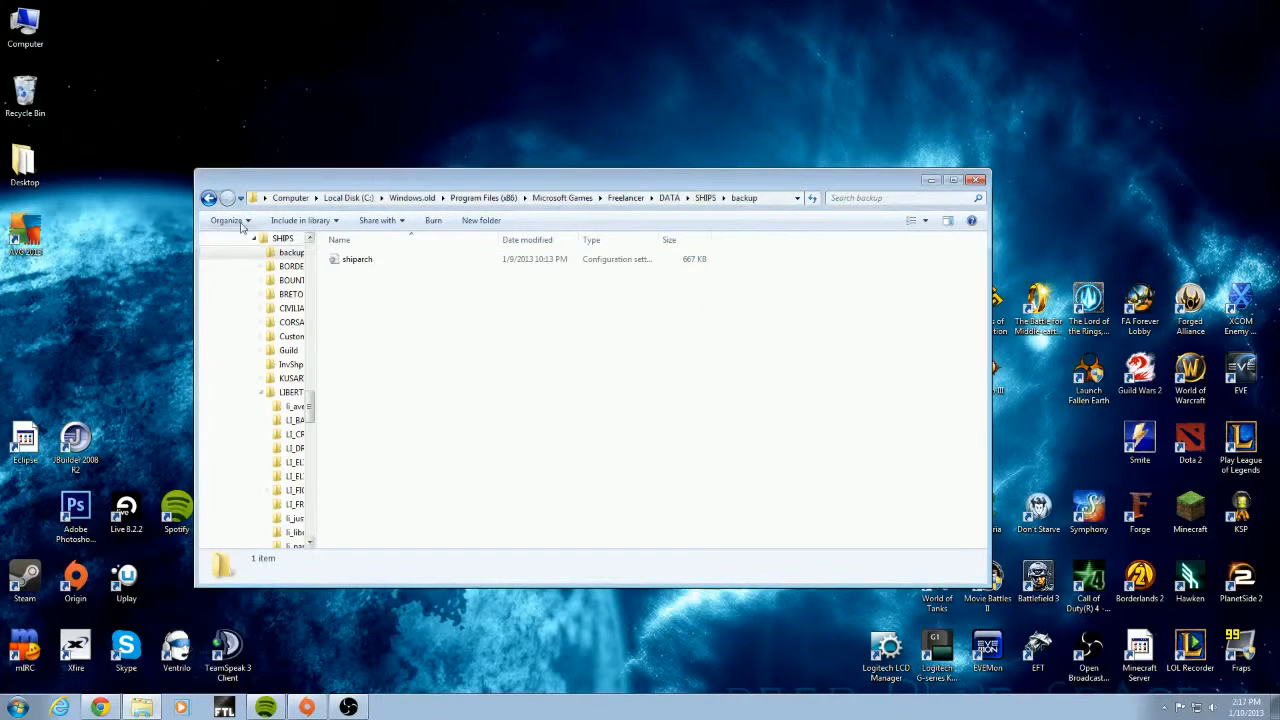
Rename the edited shiparch file in SHIPS as shiparchmodded and paste a copy of it into the backup folder
{"action": "key", "text": "BackSpace"}
{"action": "left_click", "coordinate": [388, 528]}
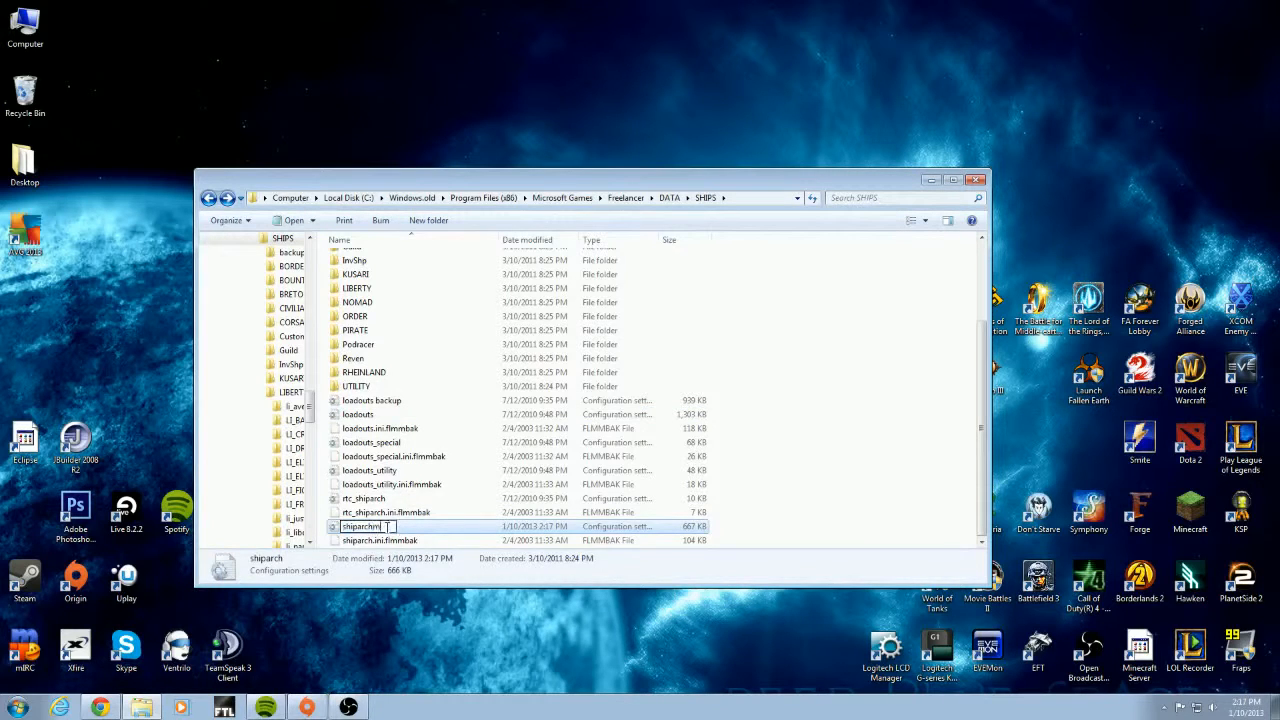
{"action": "type", "text": "modded"}
{"action": "key", "text": "Return"}
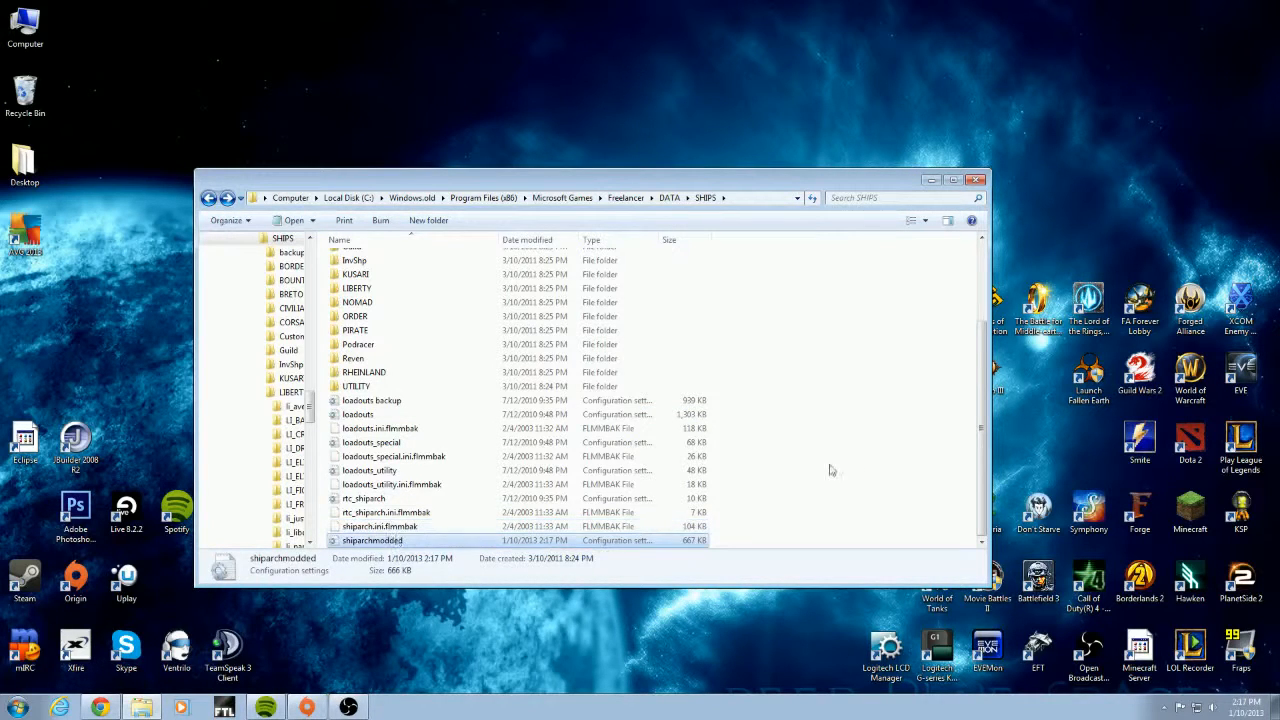
{"action": "scroll", "coordinate": [320, 299], "scroll_direction": "up", "scroll_amount": 3}
{"action": "double_click", "coordinate": [364, 261]}
{"action": "key", "text": "ctrl+v"}
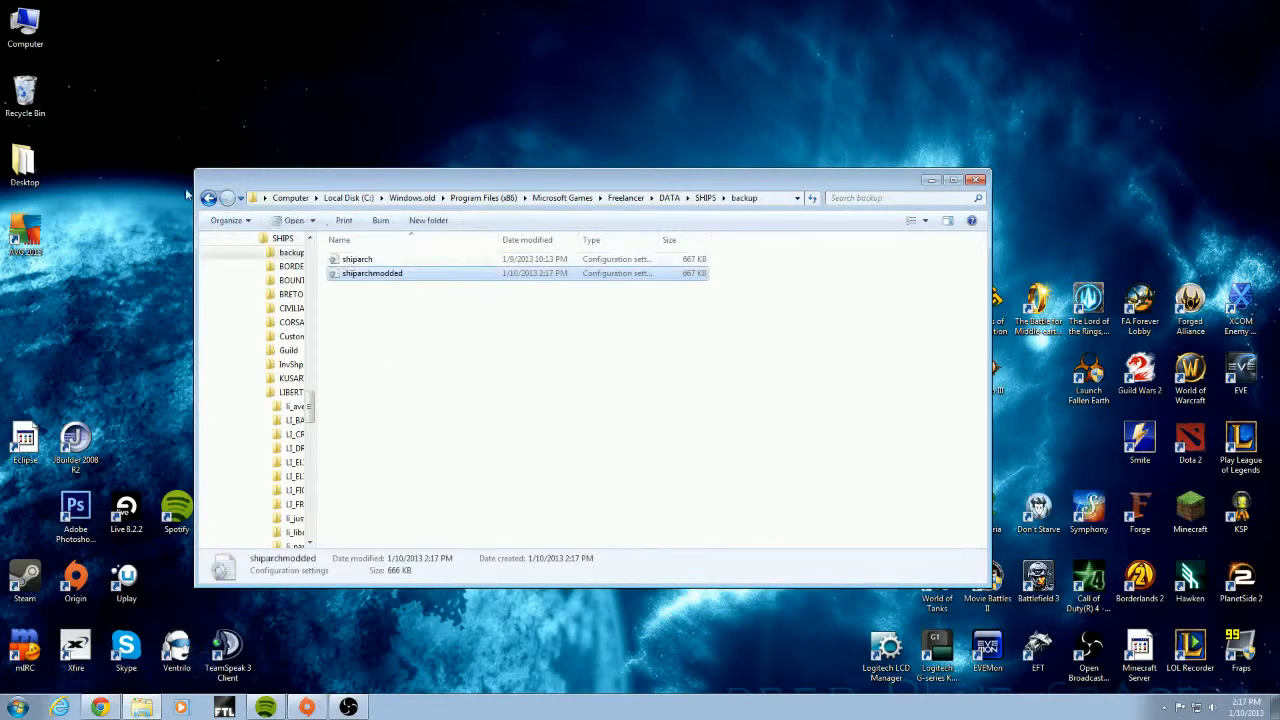
Rename the shiparchmodded file in the SHIPS folder back to shiparch
{"action": "left_click", "coordinate": [208, 198]}
{"action": "scroll", "coordinate": [398, 540], "scroll_direction": "down", "scroll_amount": 3}
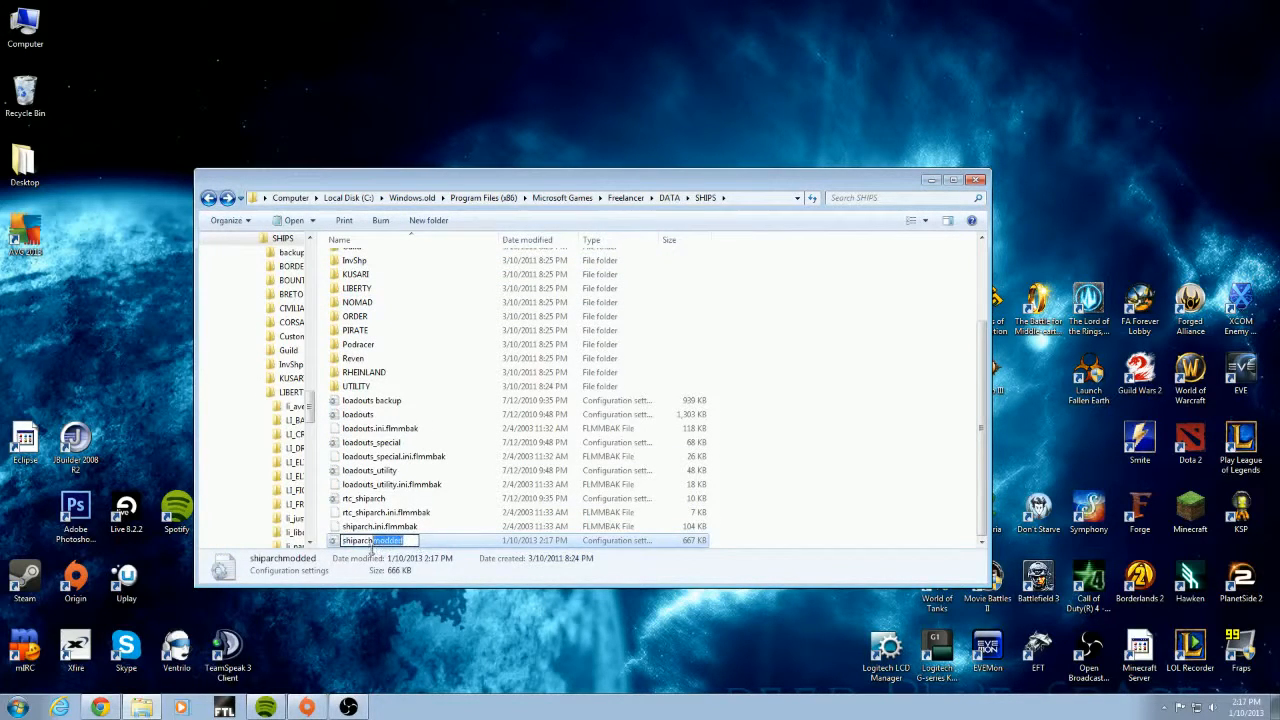
{"action": "key", "text": "BackSpace"}
{"action": "key", "text": "Return"}
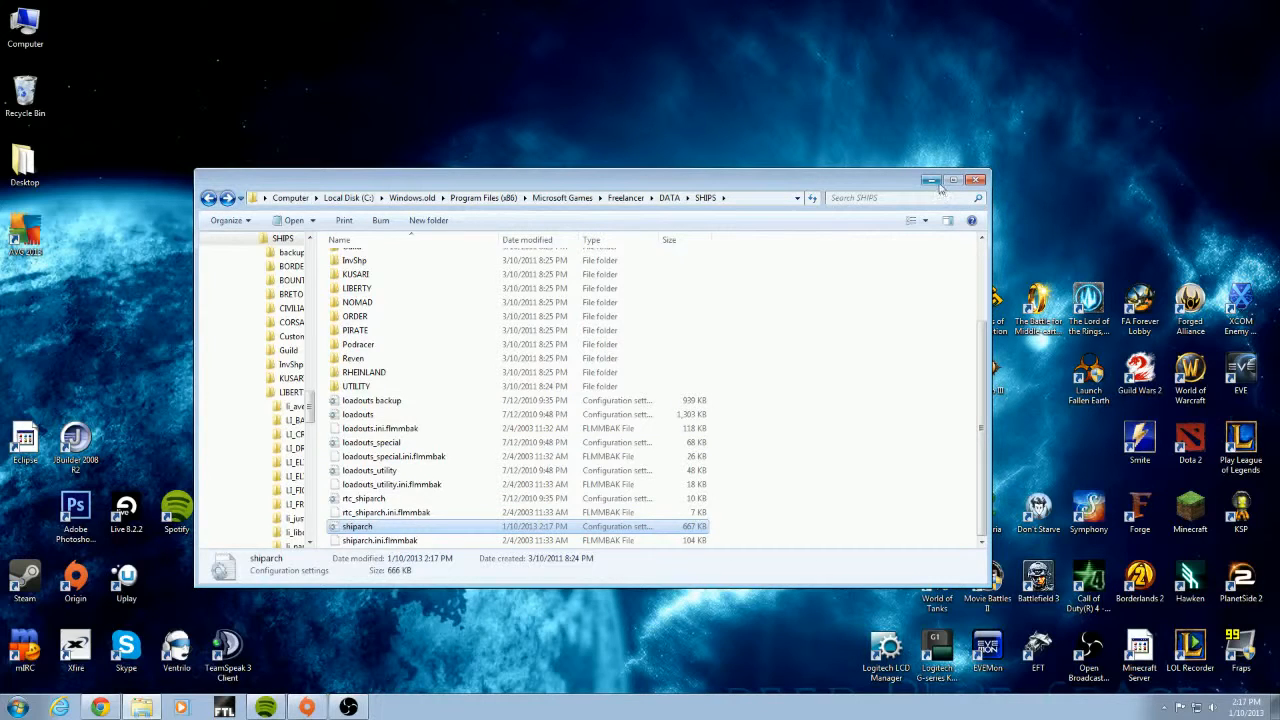
Launch Freelancer from the EXE folder of its installation and load a Mission 01 saved game
{"action": "left_click", "coordinate": [208, 198]}
{"action": "left_click", "coordinate": [208, 198]}
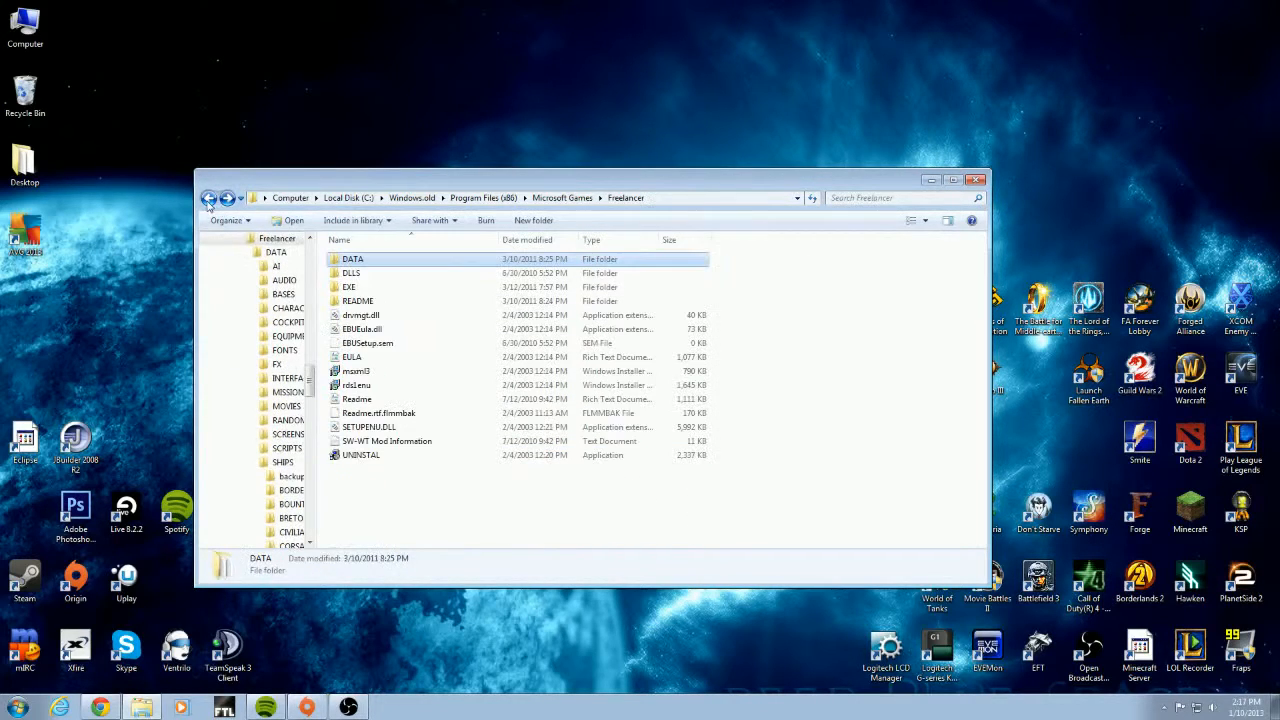
{"action": "double_click", "coordinate": [348, 287]}
{"action": "scroll", "coordinate": [395, 364], "scroll_direction": "down", "scroll_amount": 5}
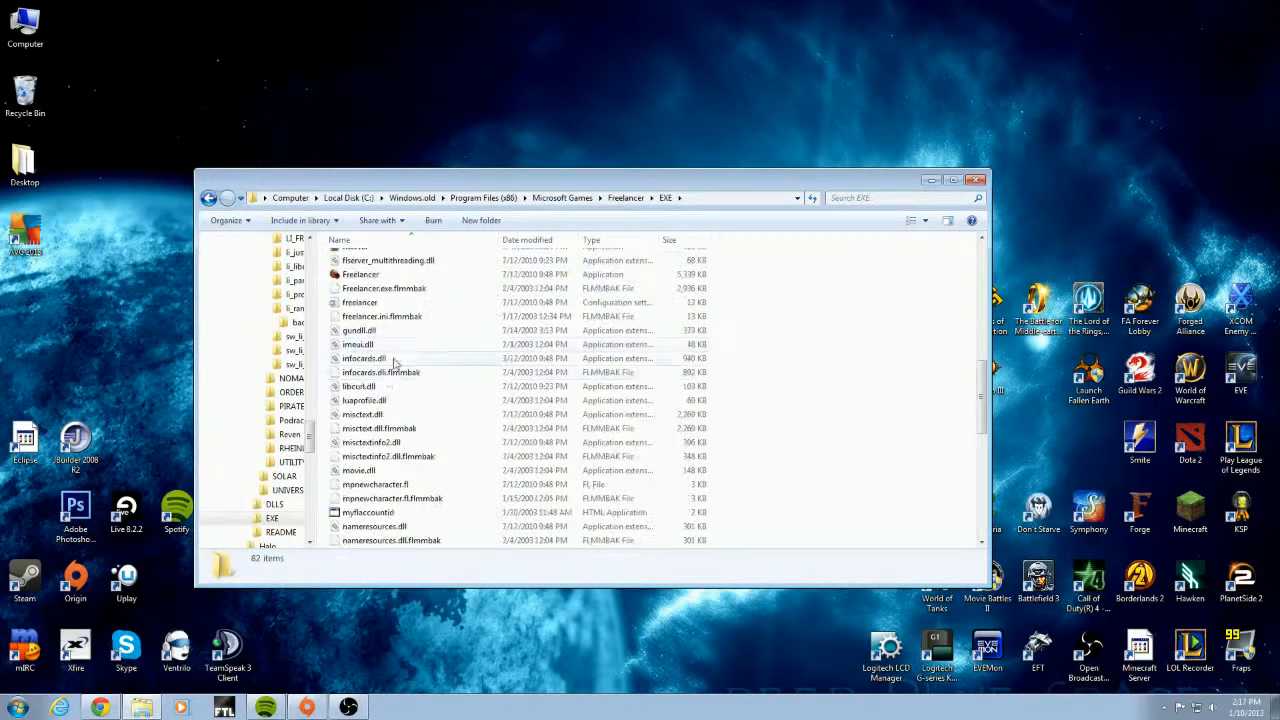
{"action": "double_click", "coordinate": [387, 276]}
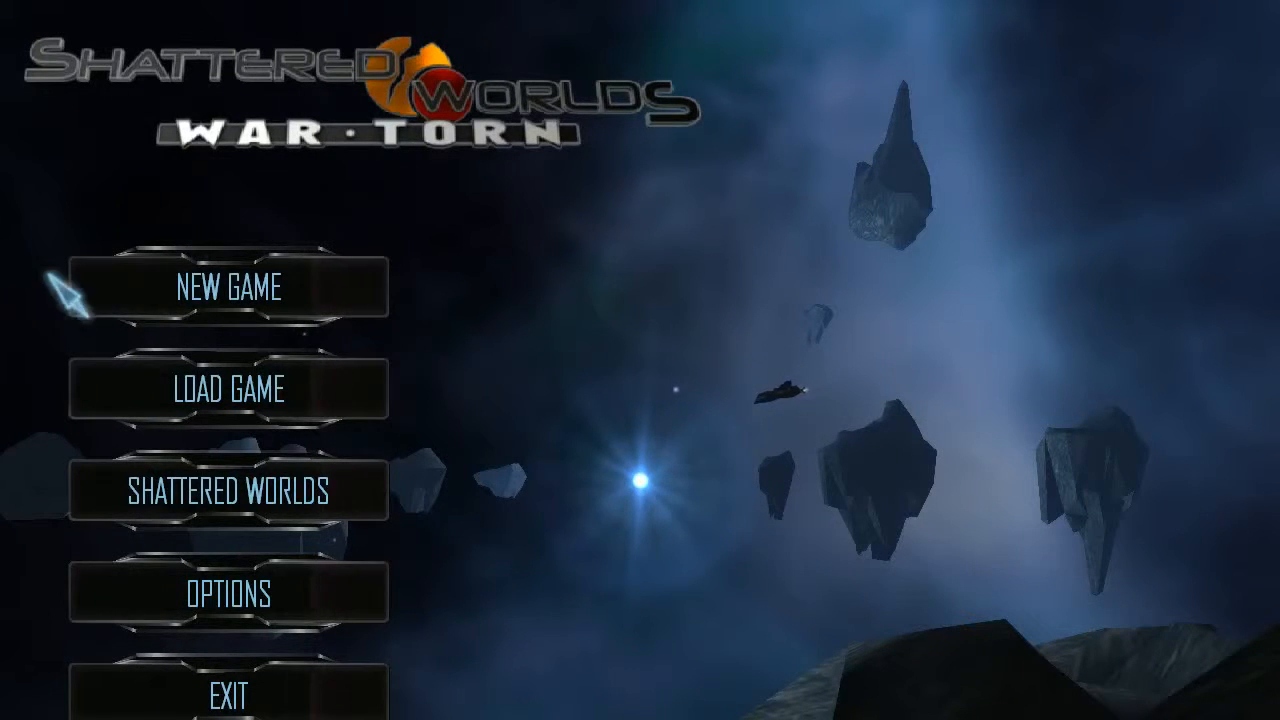
{"action": "left_click", "coordinate": [322, 385]}
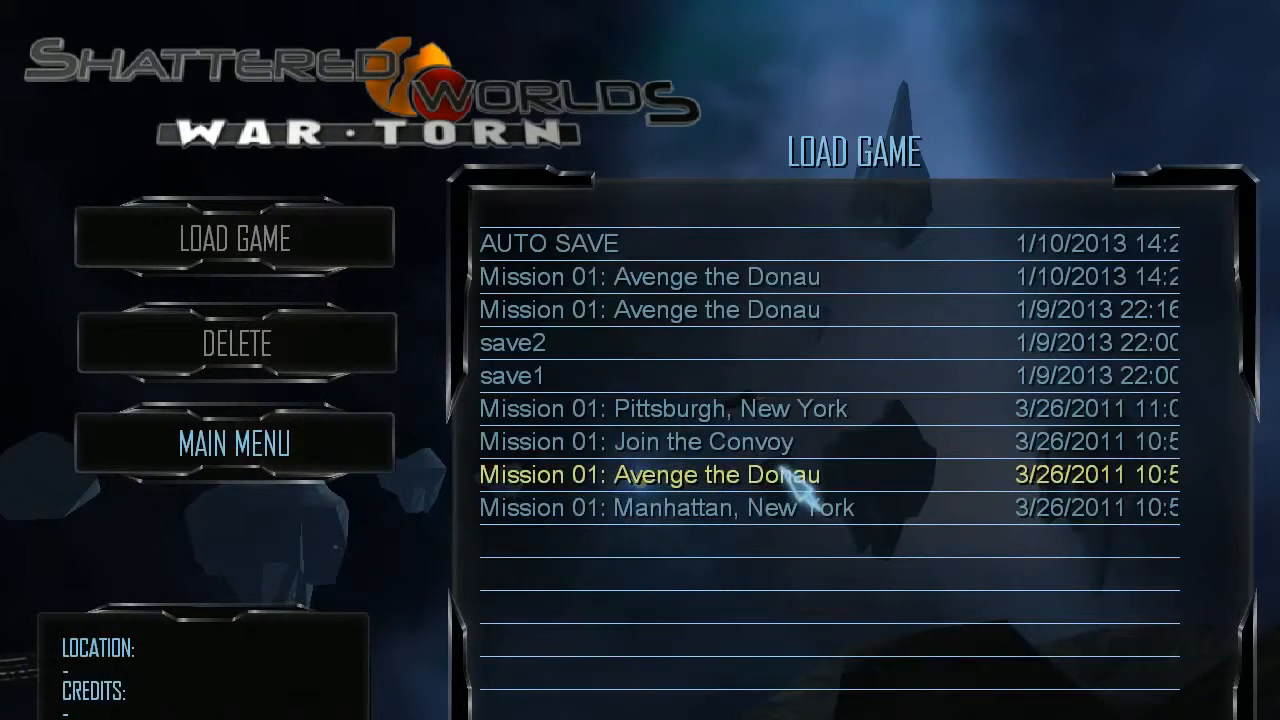
{"action": "double_click", "coordinate": [793, 500]}
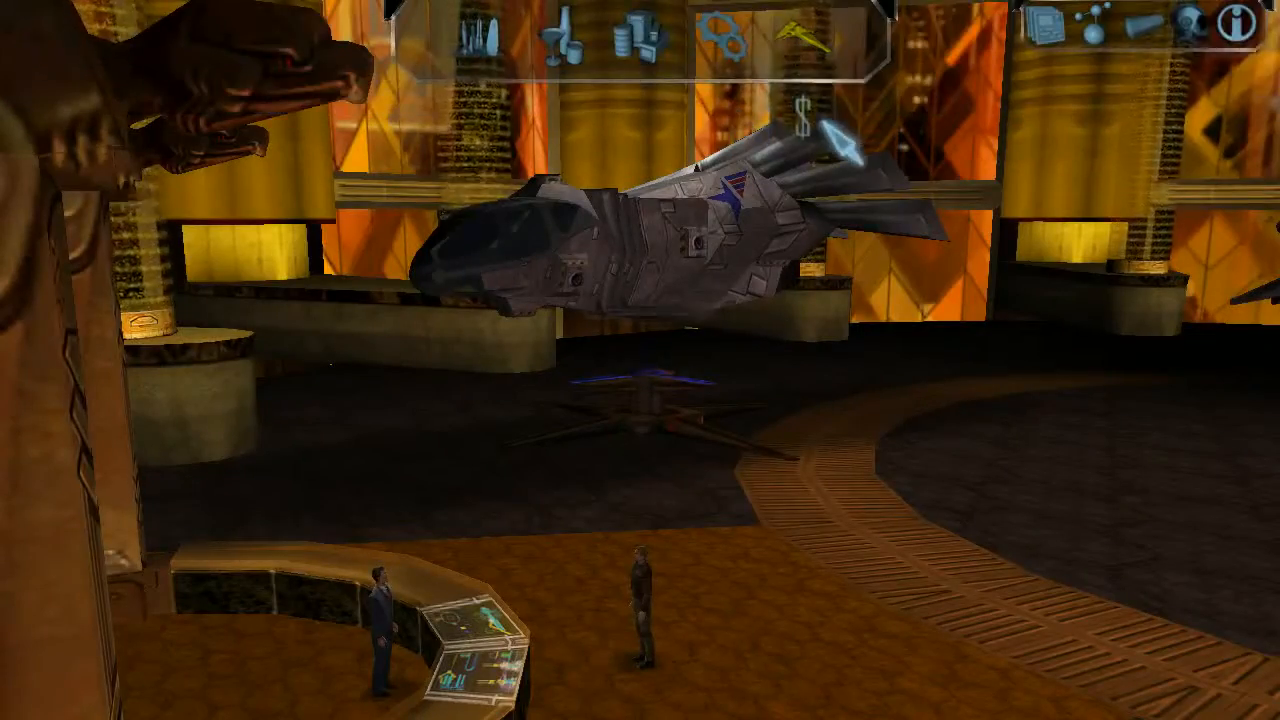
Select the Ranger scout for trade at the Planet Manhattan ship dealer
{"action": "left_click", "coordinate": [806, 118]}
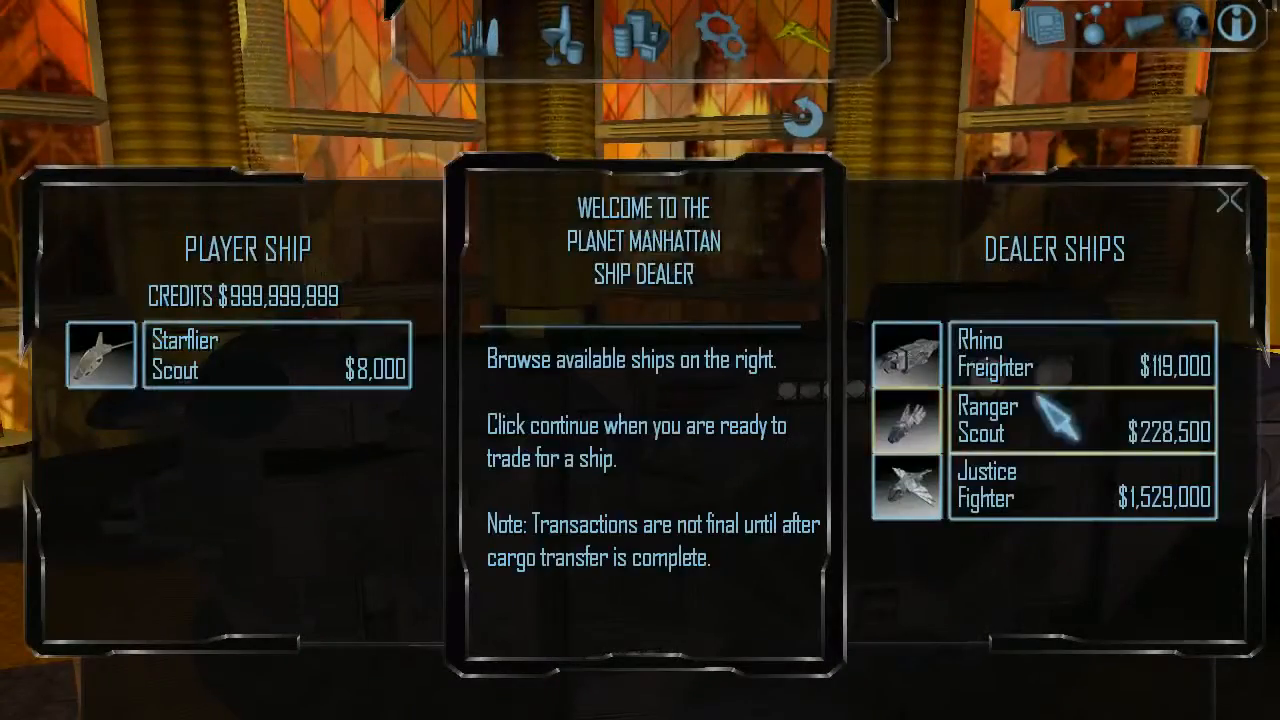
{"action": "left_click", "coordinate": [1040, 433]}
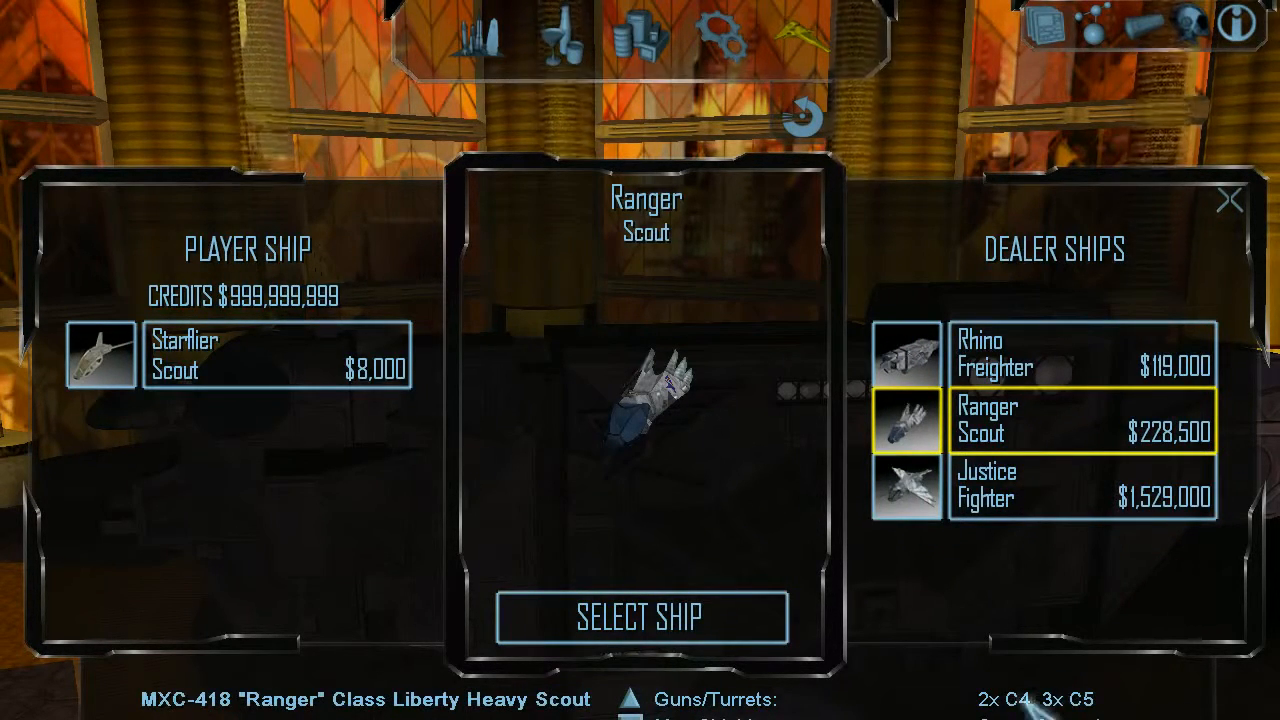
{"action": "left_click", "coordinate": [600, 636]}
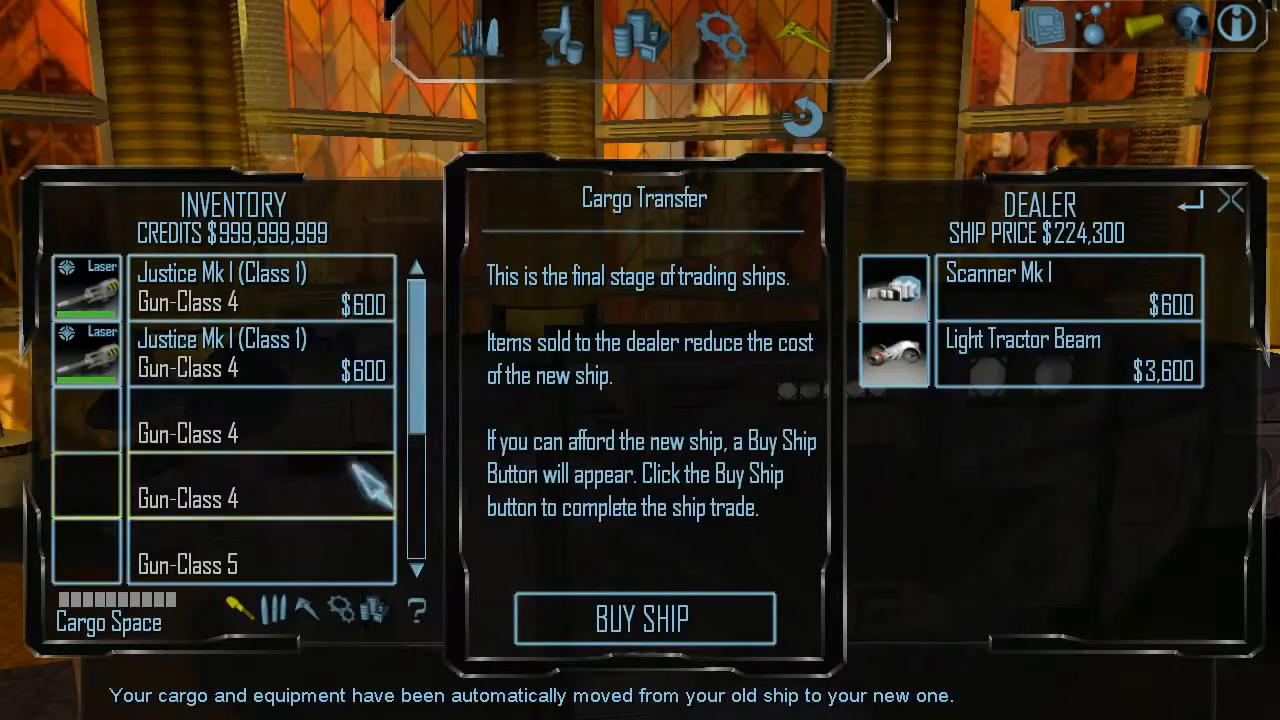
Examine the Ranger's gun hardpoints and their classes, plus its internal equipment, in the cargo transfer inventory
{"action": "left_click_drag", "start_coordinate": [421, 386], "coordinate": [415, 334]}
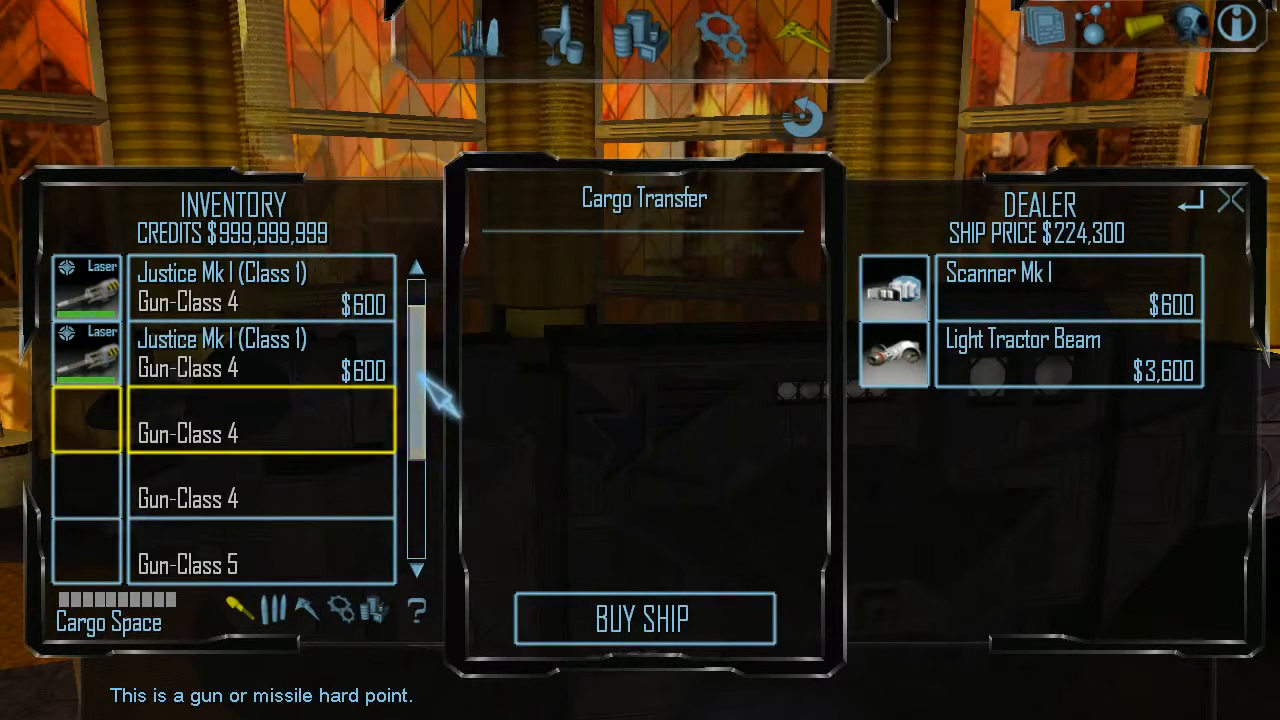
{"action": "scroll", "coordinate": [424, 380], "scroll_direction": "down", "scroll_amount": 3}
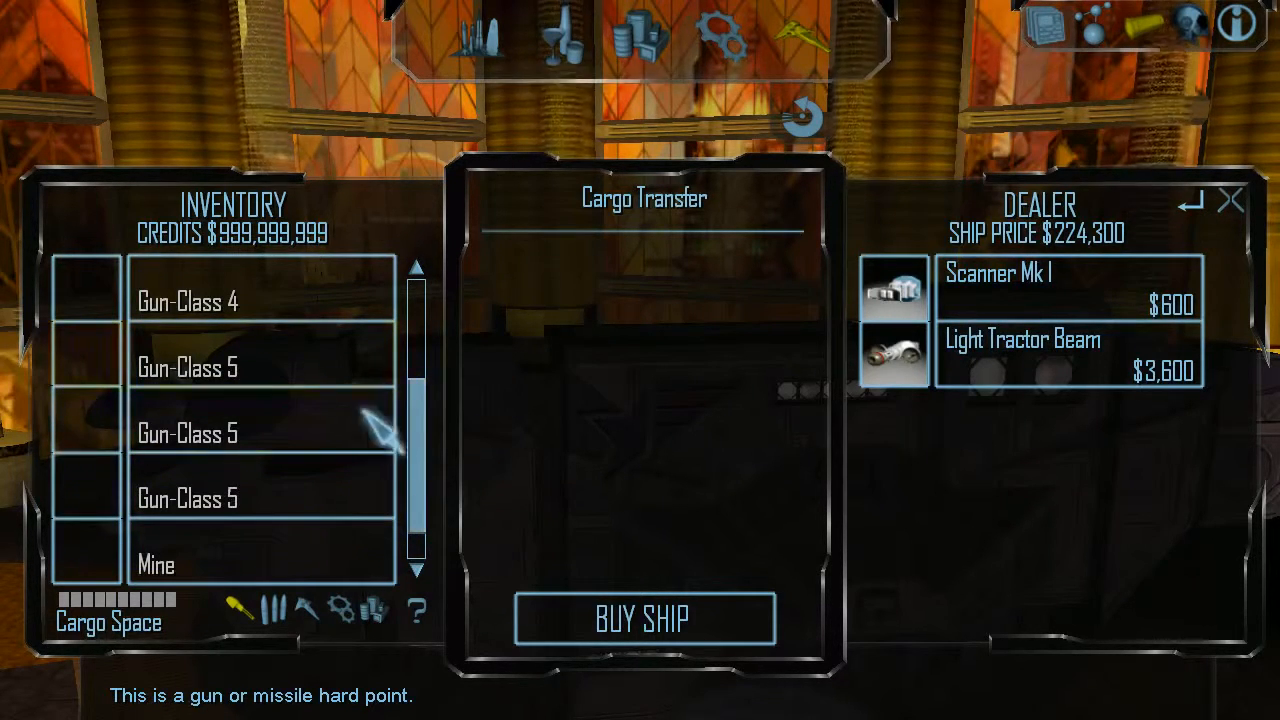
{"action": "scroll", "coordinate": [423, 463], "scroll_direction": "up", "scroll_amount": 3}
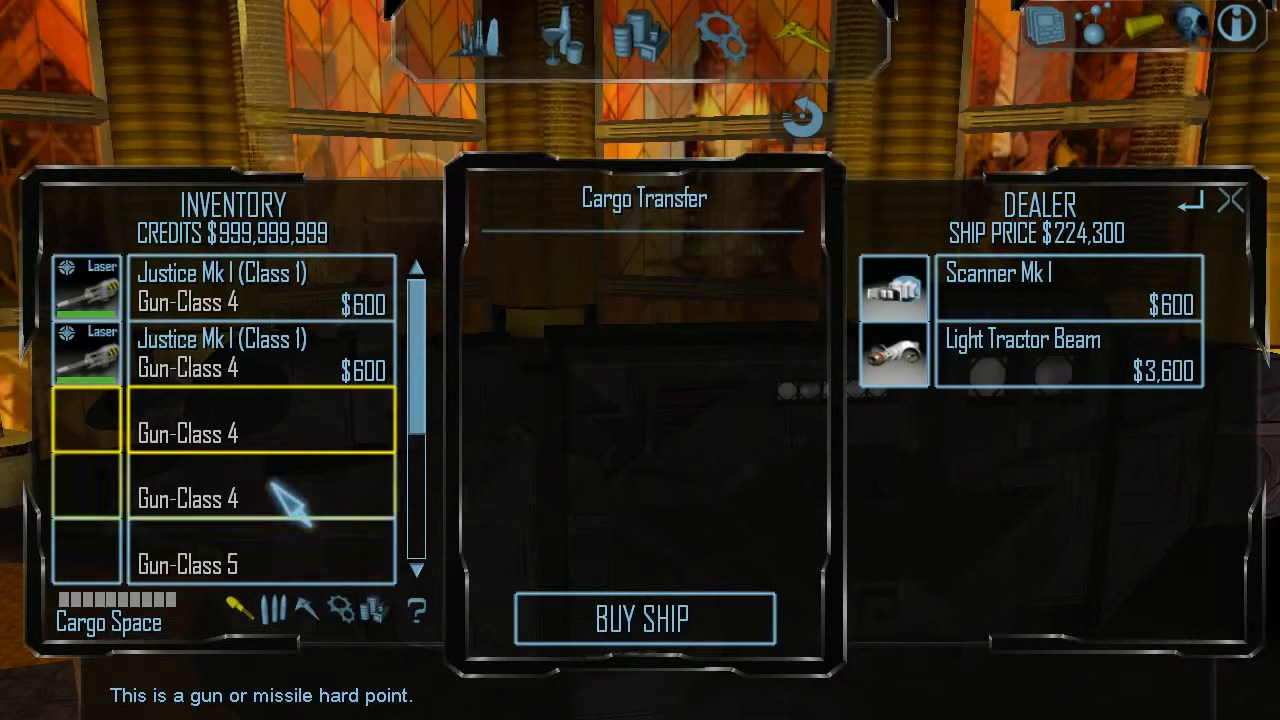
{"action": "left_click", "coordinate": [343, 292]}
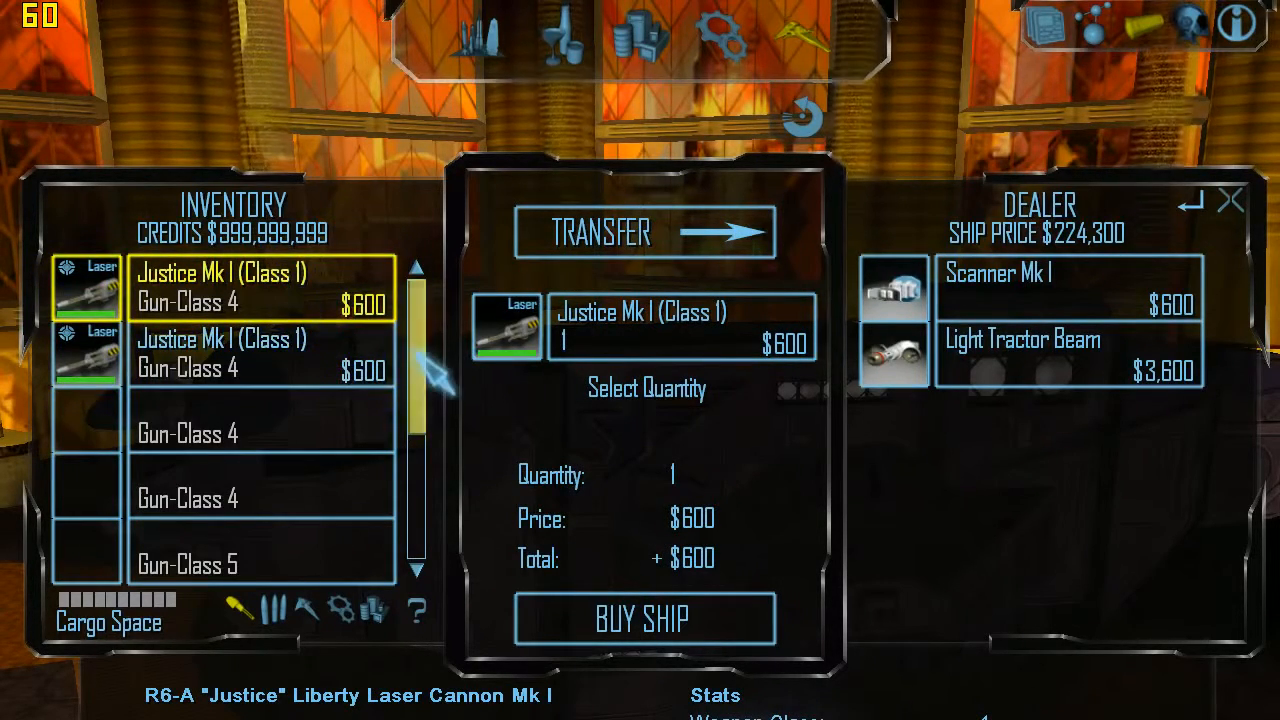
{"action": "left_click_drag", "start_coordinate": [415, 350], "coordinate": [401, 450]}
{"action": "left_click", "coordinate": [239, 362]}
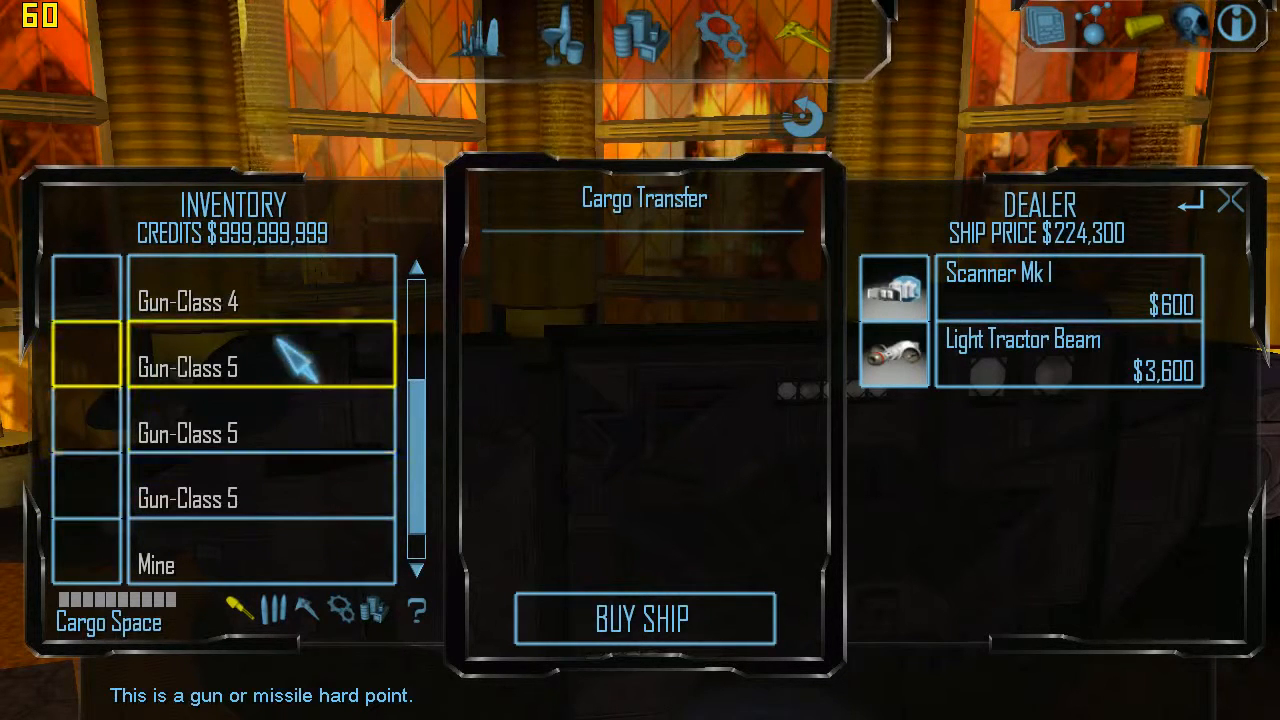
{"action": "scroll", "coordinate": [420, 503], "scroll_direction": "down", "scroll_amount": 1}
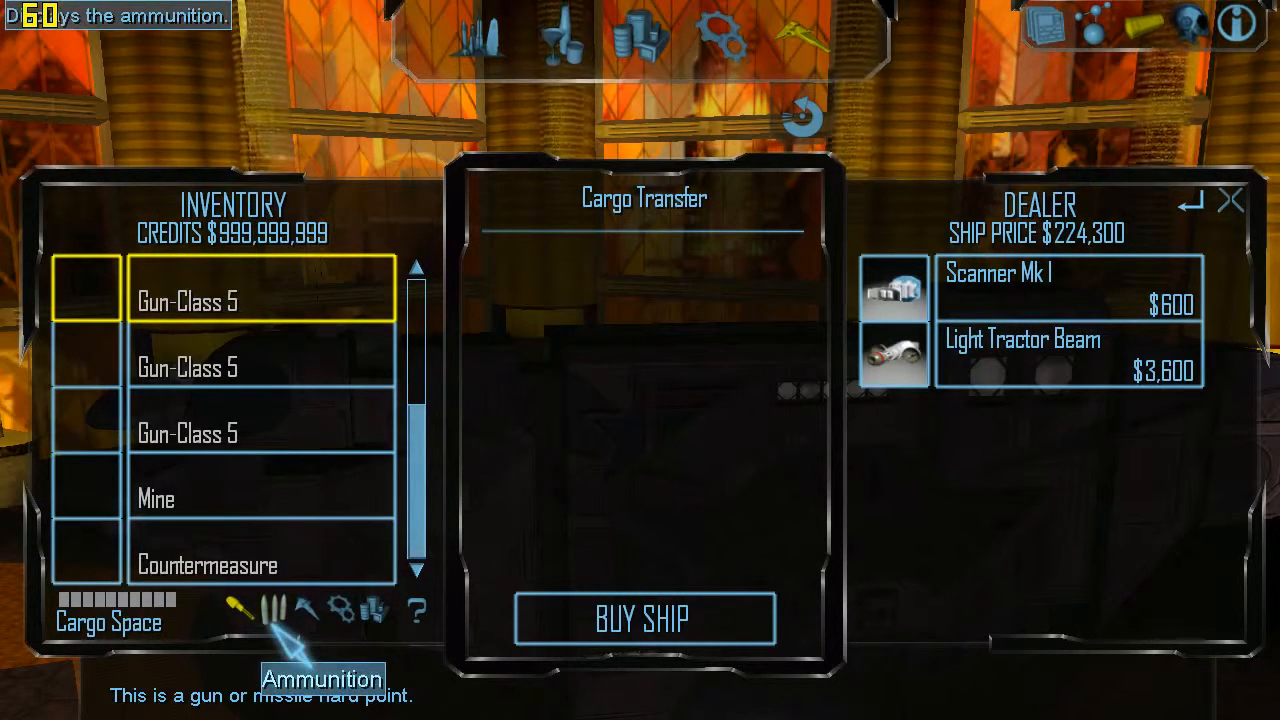
{"action": "left_click", "coordinate": [341, 610]}
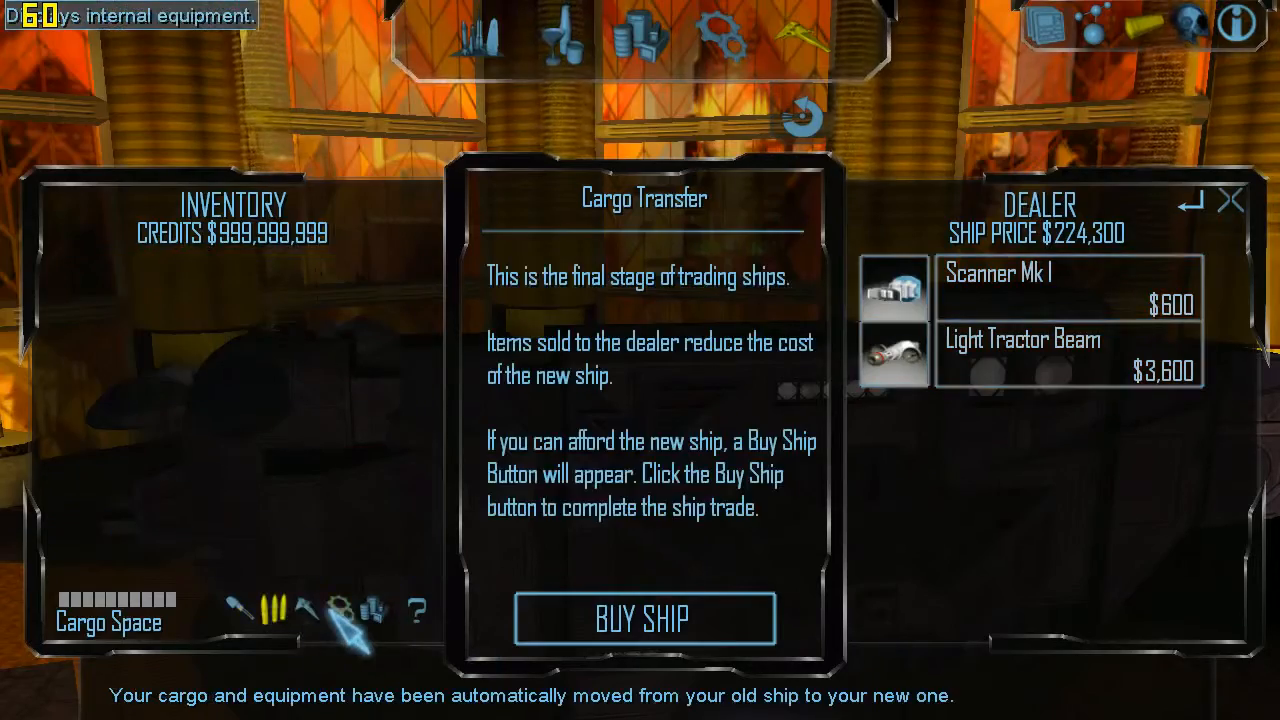
Buy the Ranger and fill its empty gun hardpoints with Bear Claw Type A (Class 1) guns from the equipment dealer
{"action": "left_click", "coordinate": [590, 620]}
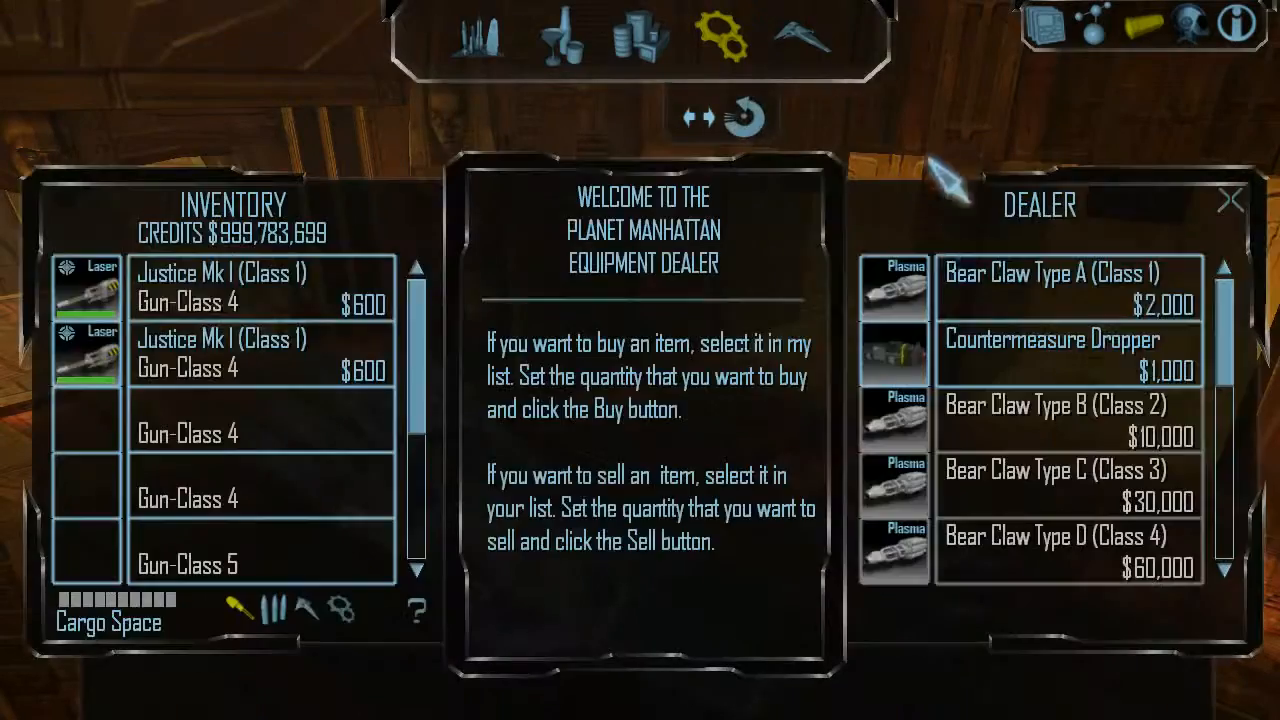
{"action": "left_click", "coordinate": [947, 267]}
{"action": "left_click", "coordinate": [612, 234]}
{"action": "left_click", "coordinate": [612, 234]}
{"action": "left_click", "coordinate": [612, 234]}
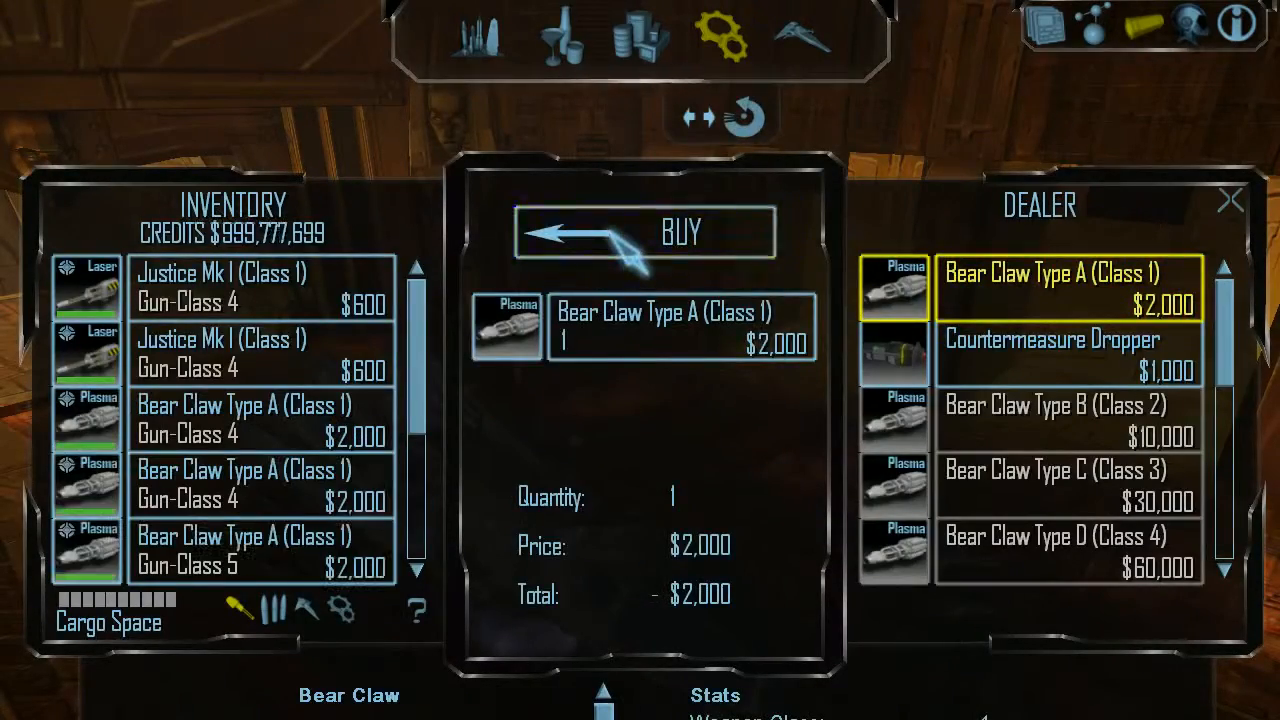
{"action": "left_click", "coordinate": [611, 233]}
{"action": "left_click", "coordinate": [611, 233]}
{"action": "left_click", "coordinate": [1230, 201]}
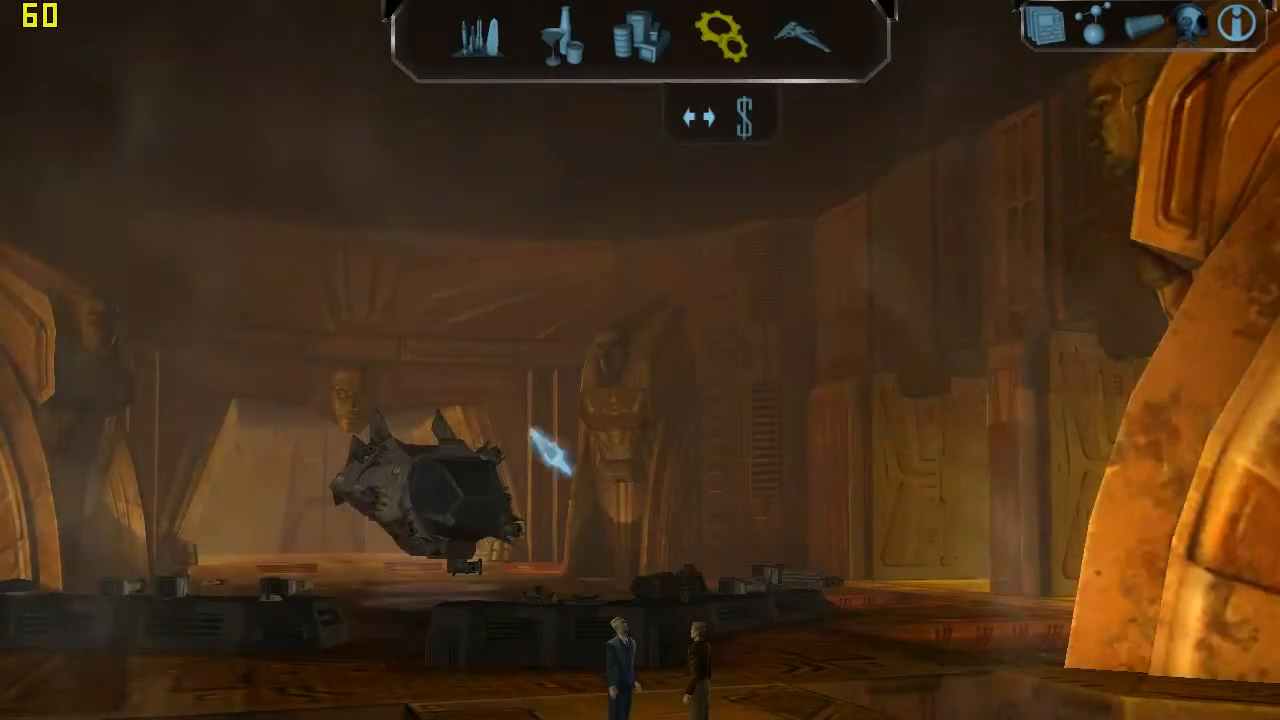
Return to the Manhattan cityscape, dismiss the Saving and Status notice and launch the Ranger into space
{"action": "left_click", "coordinate": [690, 117]}
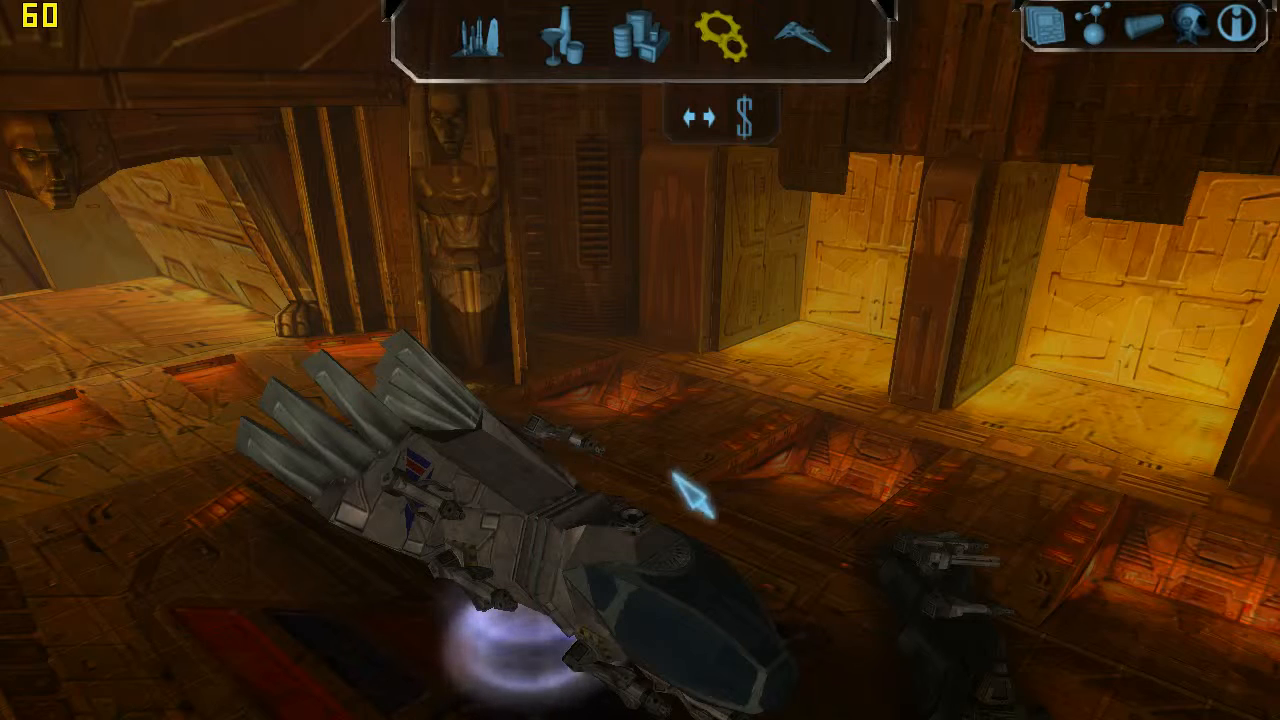
{"action": "left_click", "coordinate": [480, 40]}
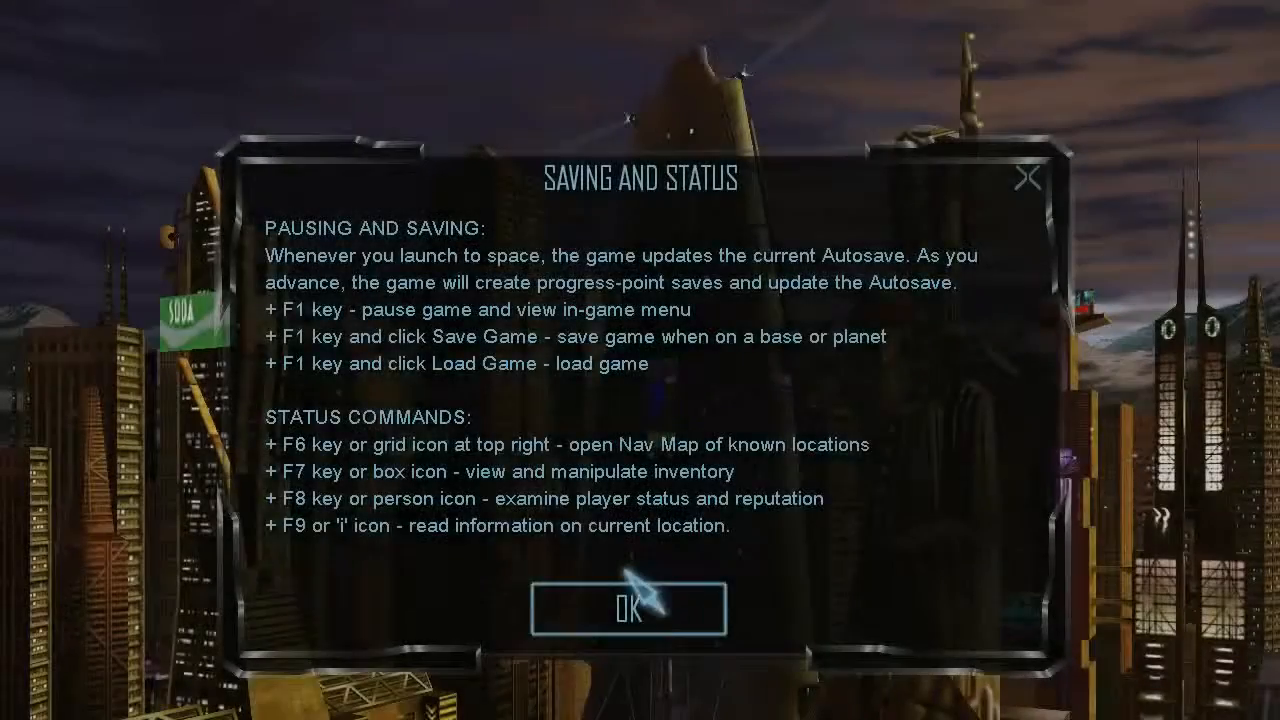
{"action": "left_click", "coordinate": [628, 604]}
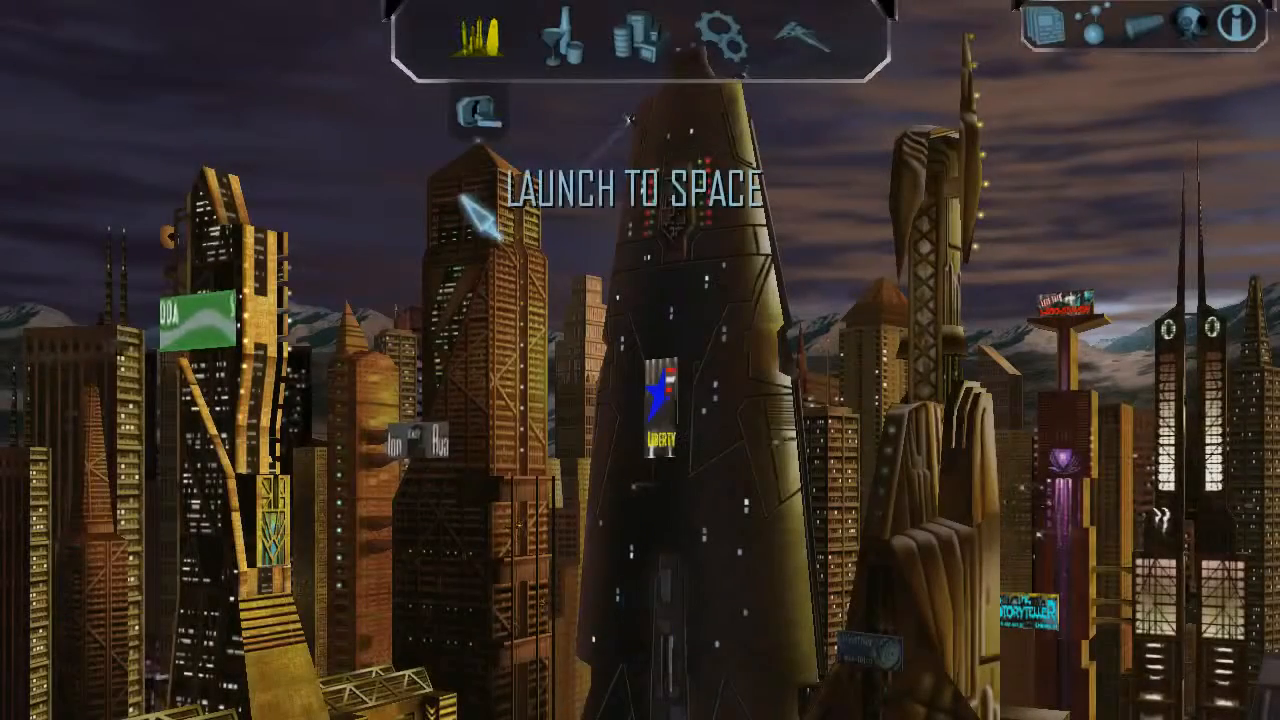
{"action": "left_click", "coordinate": [508, 132]}
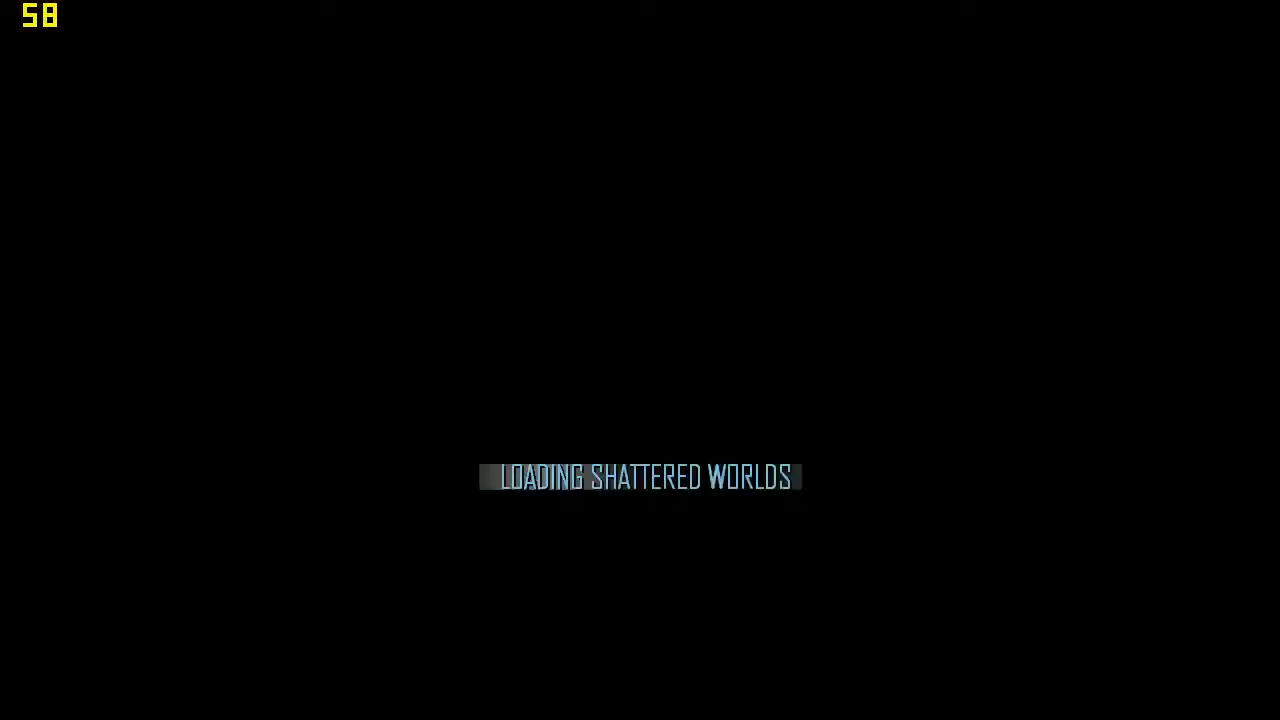